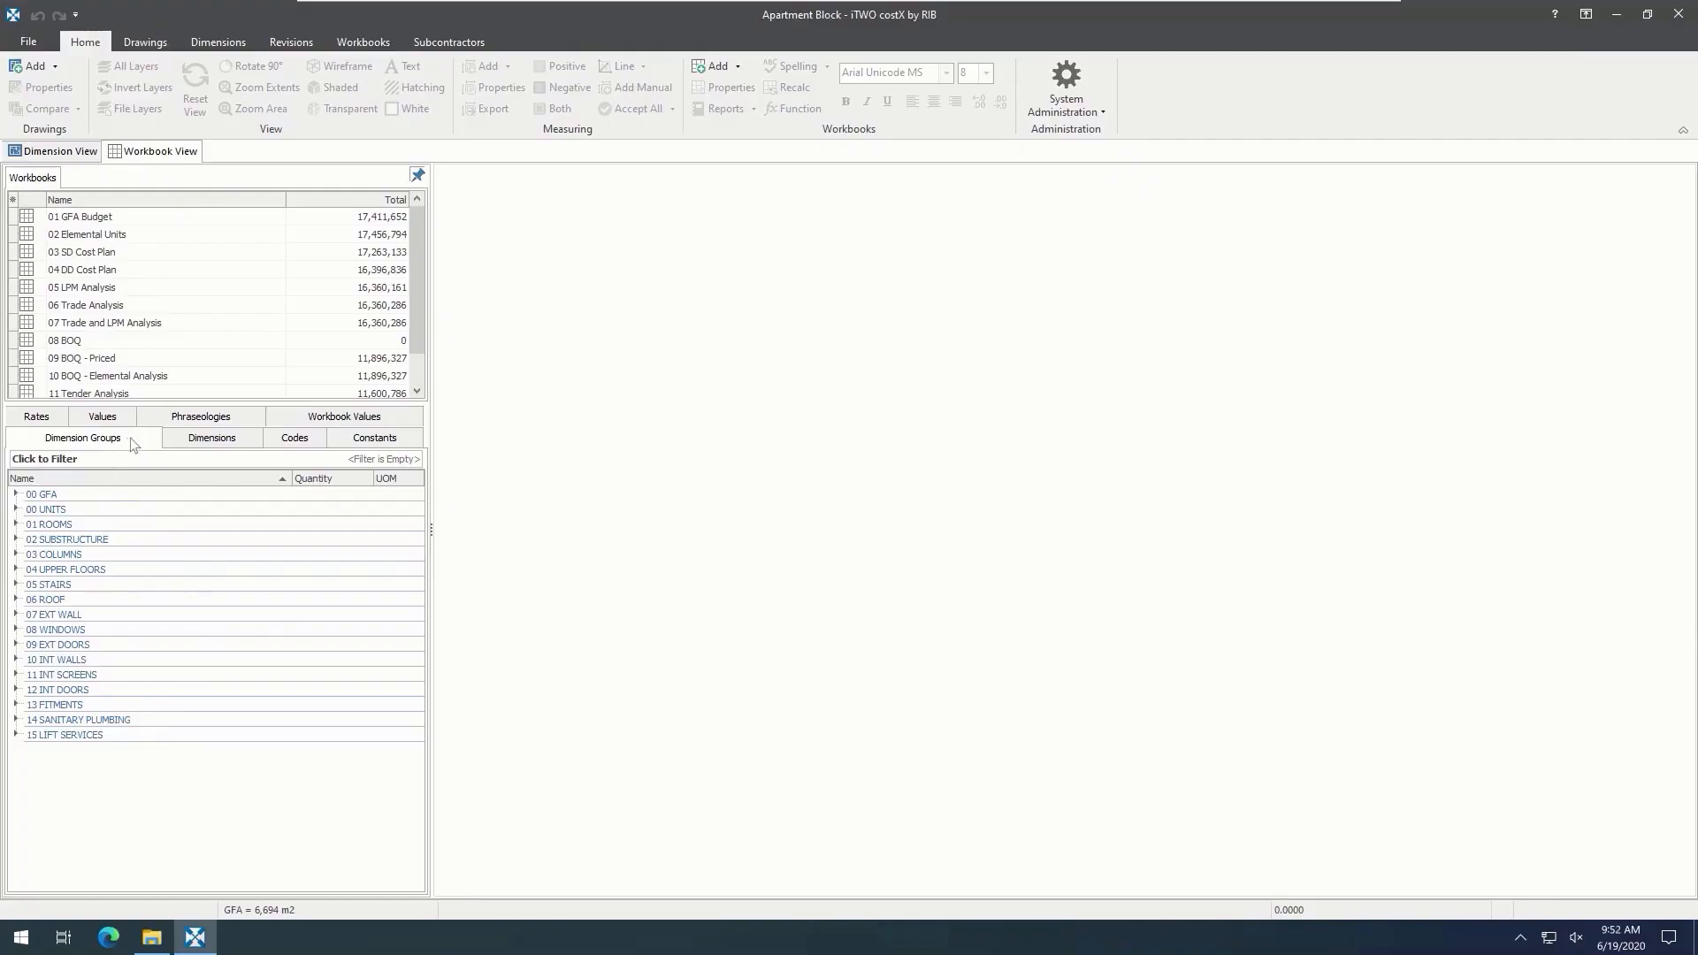
# Step: Look through the project's dimensions, codes, constants, workbook values, phraseologies, values and rates
pyautogui.click(181, 439)
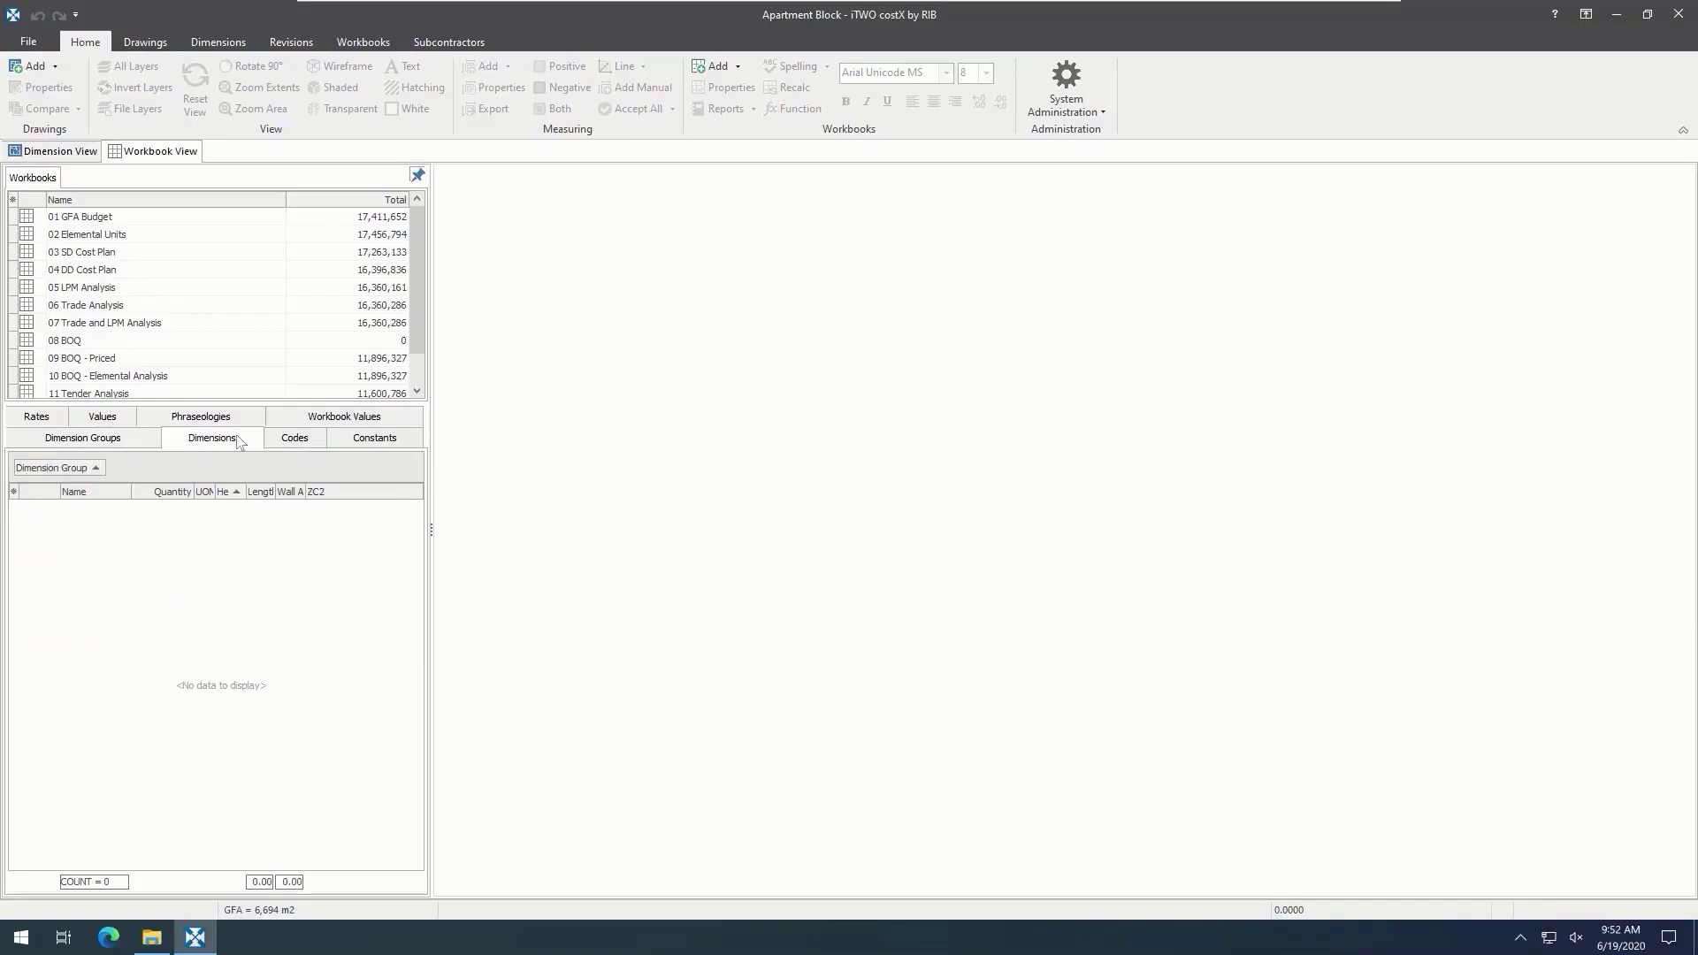
pyautogui.click(305, 439)
pyautogui.click(404, 444)
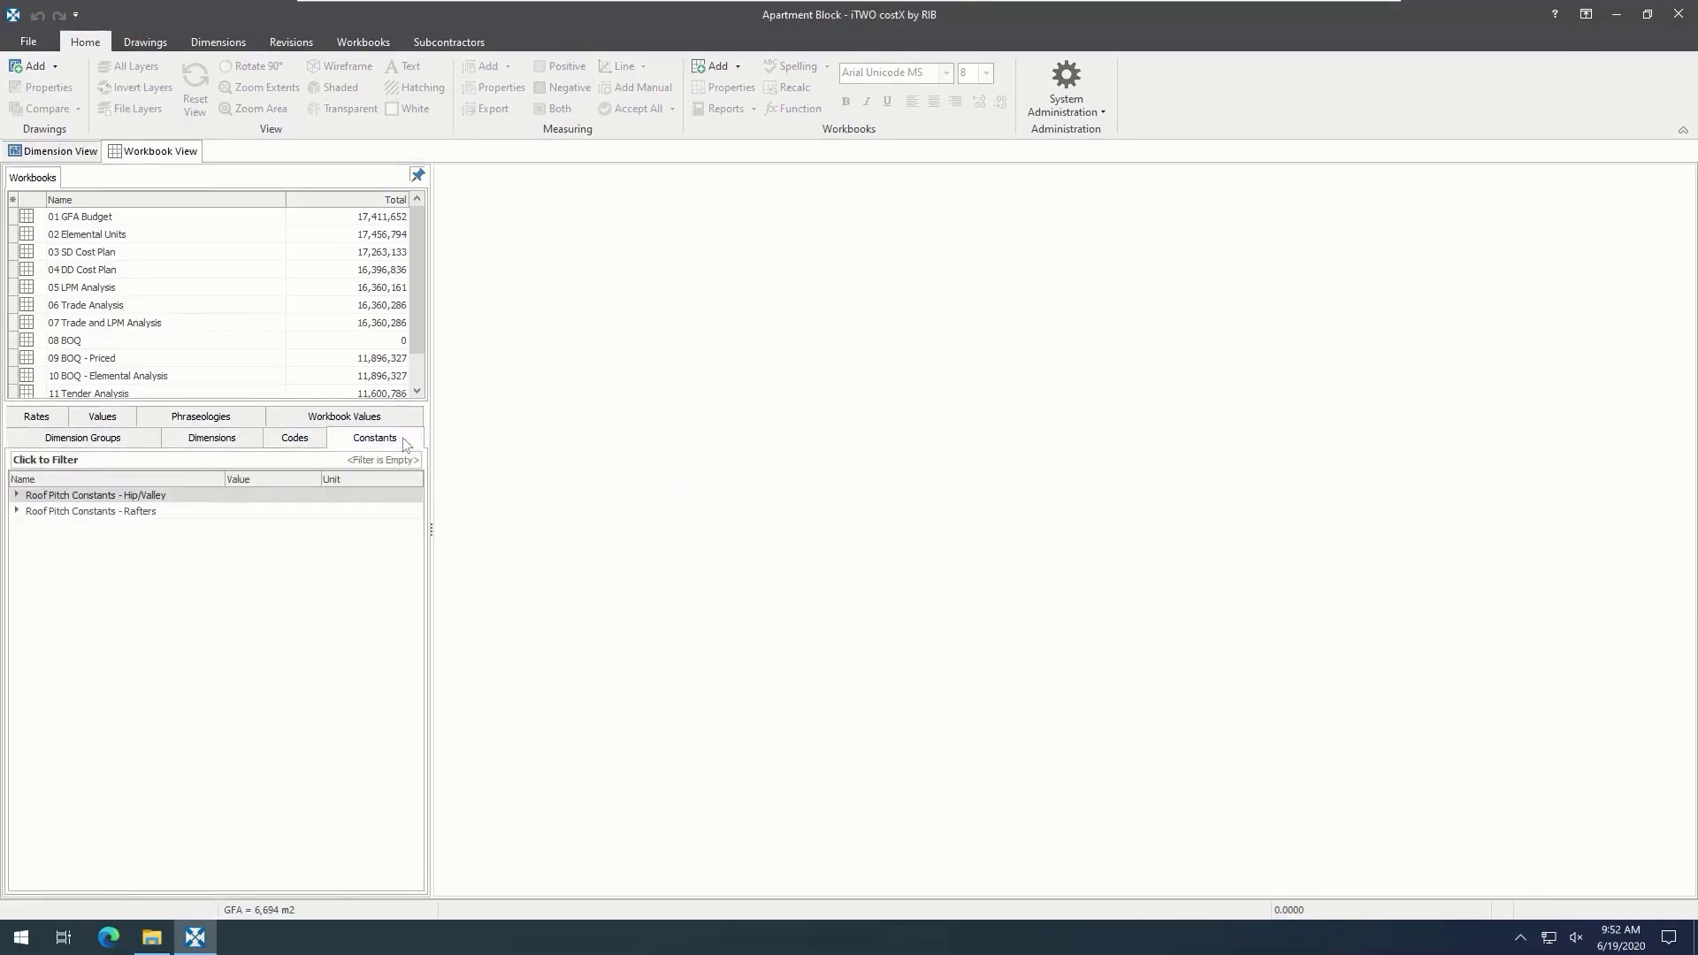
pyautogui.click(390, 419)
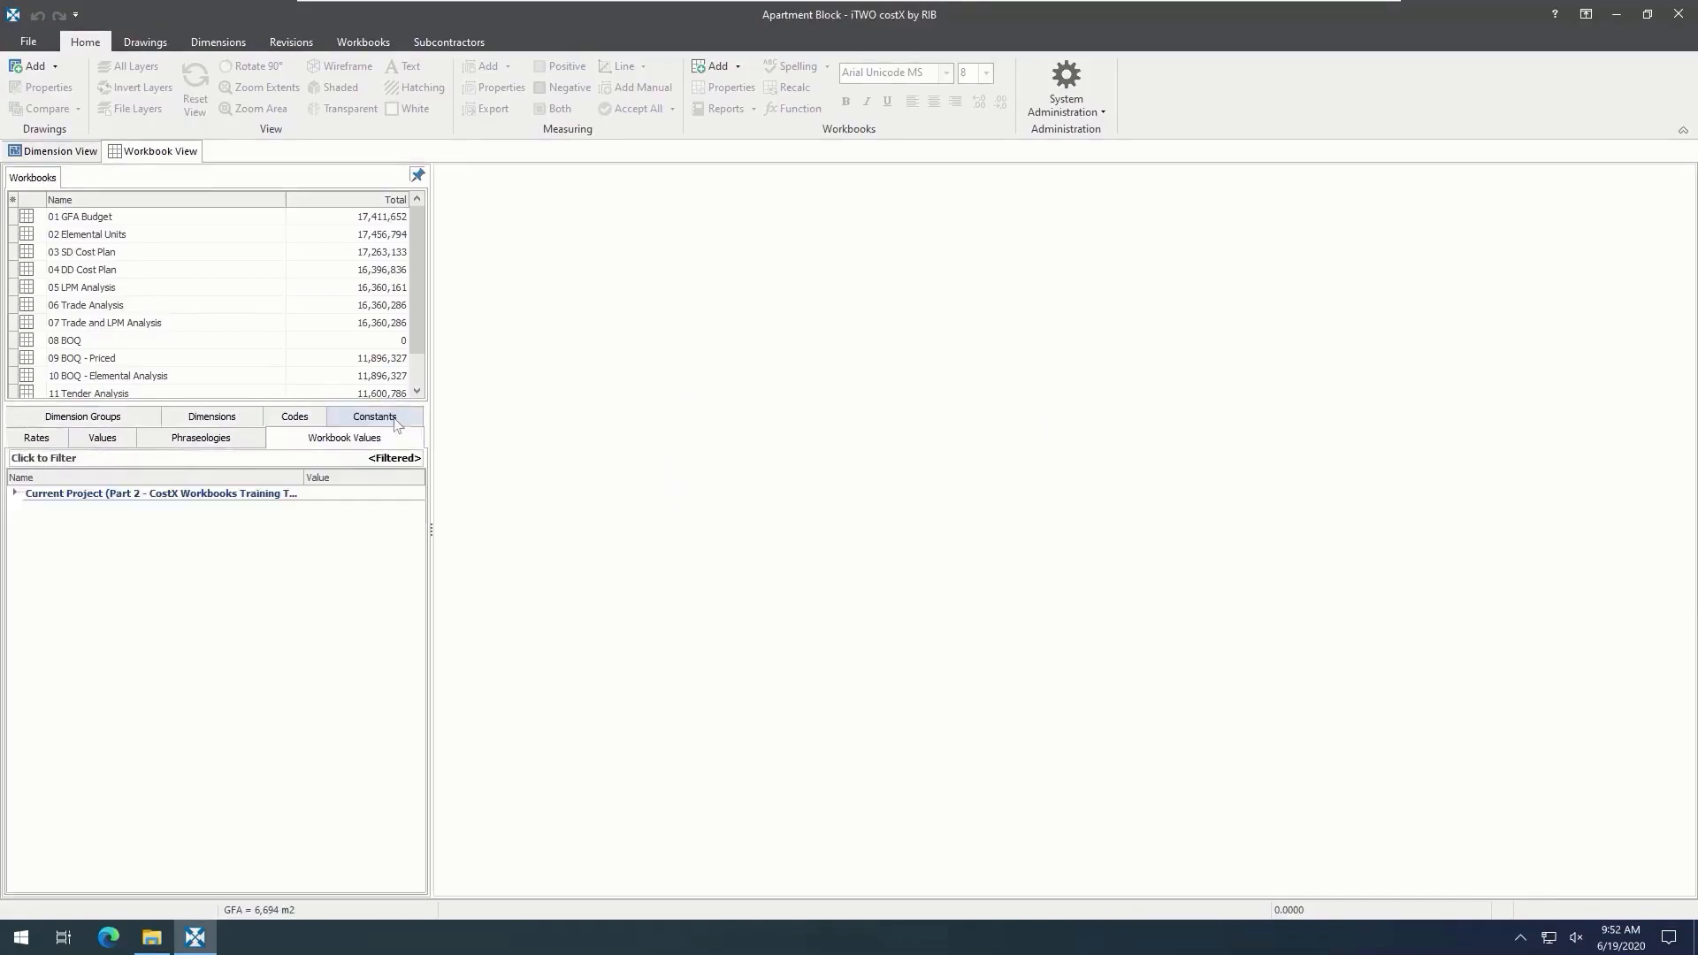
pyautogui.click(252, 442)
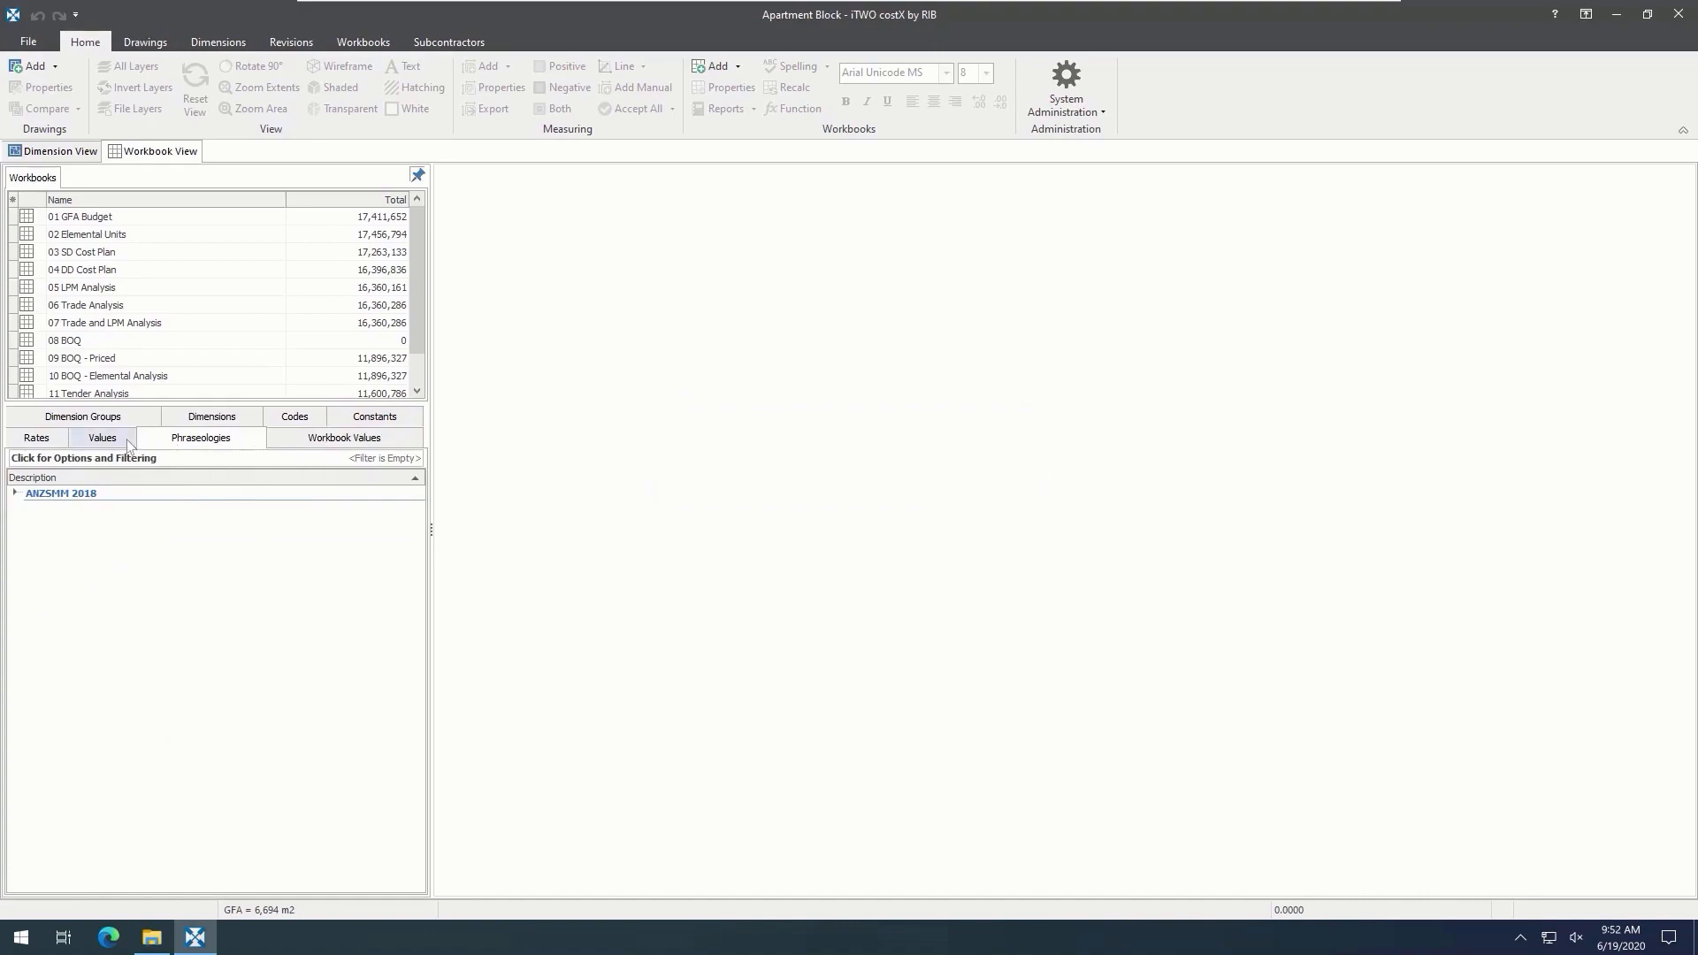
pyautogui.click(88, 441)
pyautogui.click(63, 442)
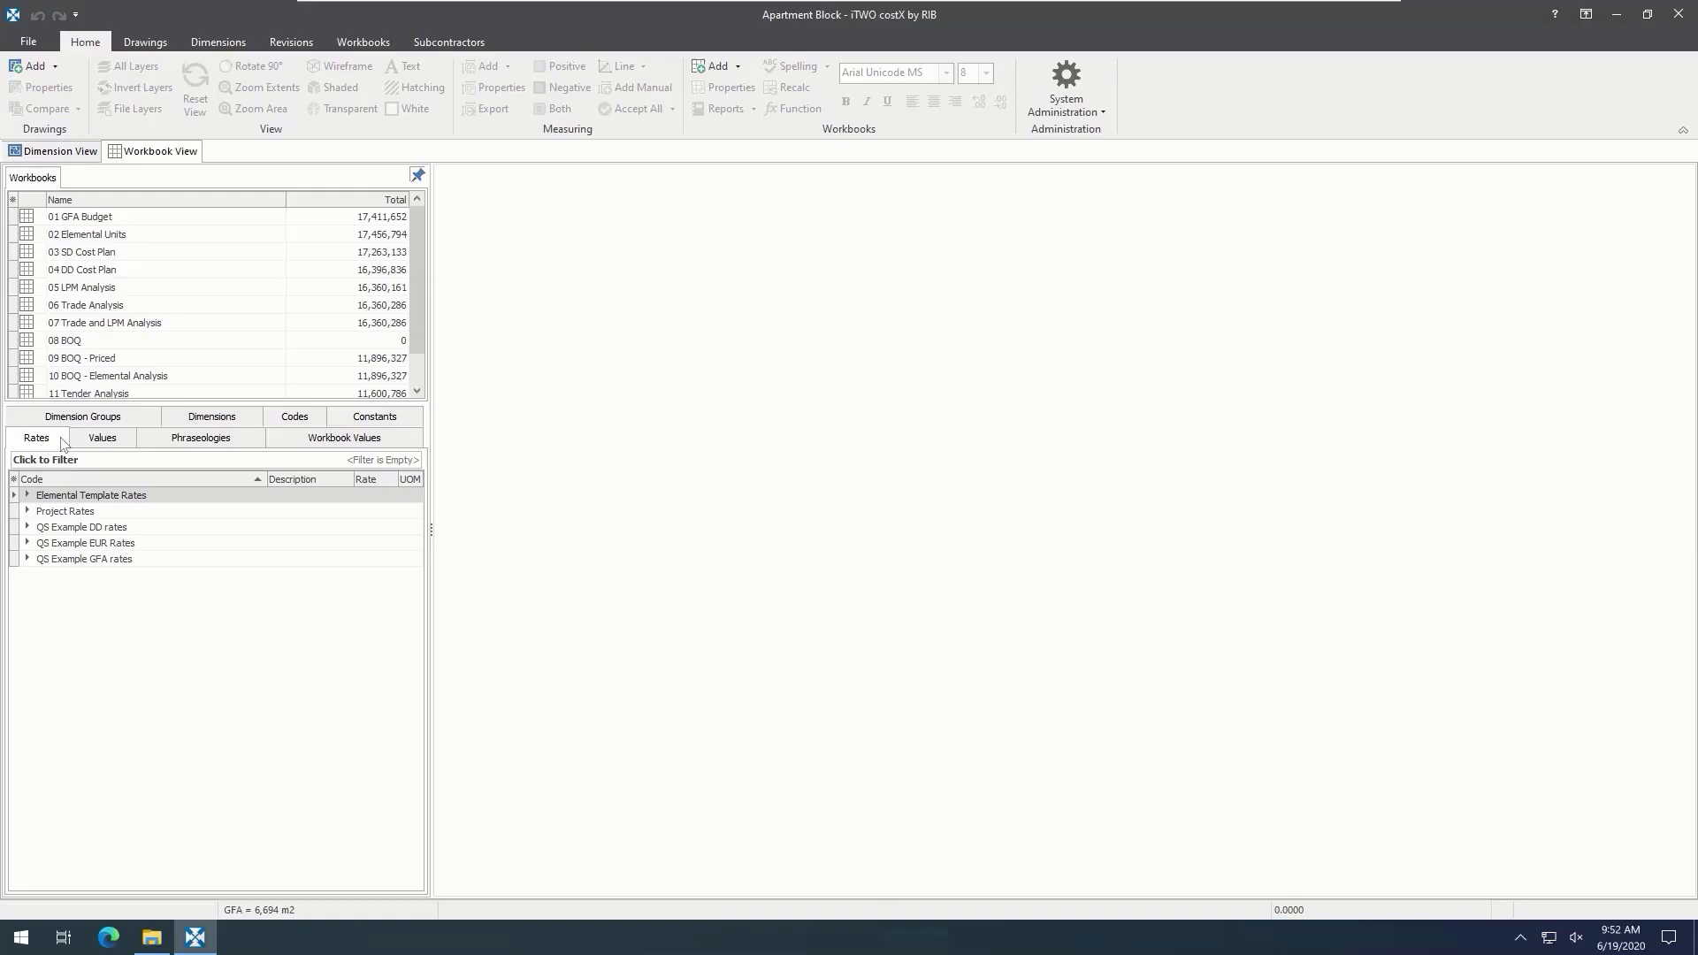
# Step: Open the 03 SD Cost Plan workbook and bring up its workbook properties
pyautogui.doubleClick(123, 258)
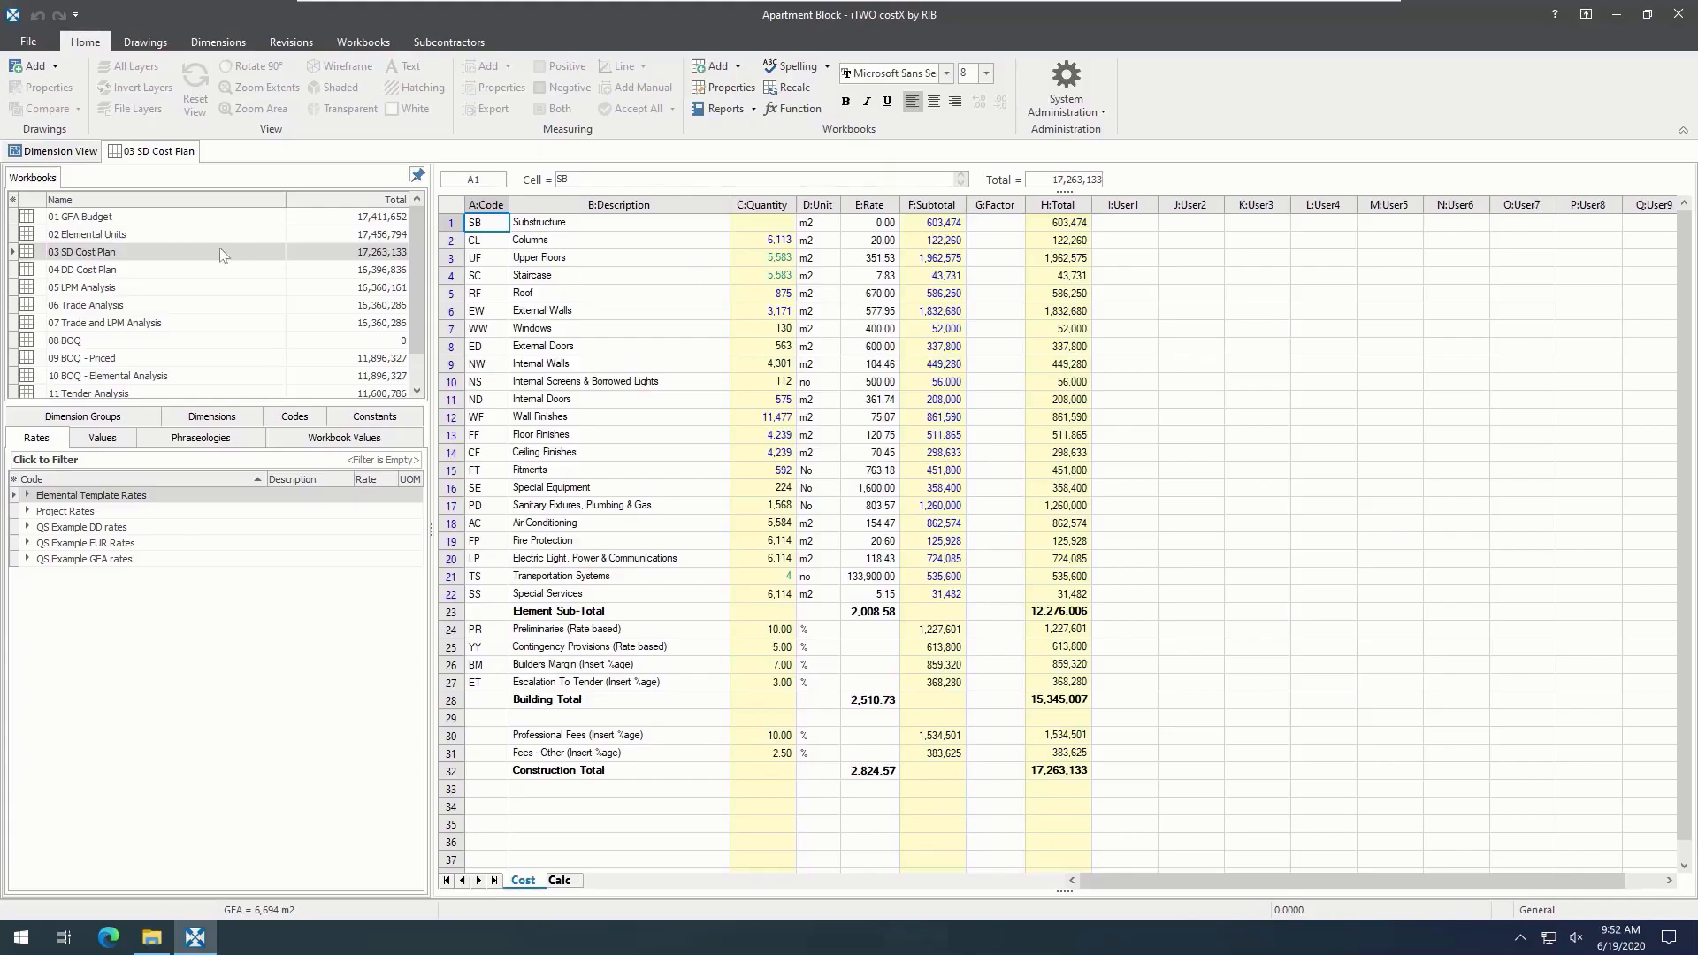
pyautogui.moveTo(217, 251)
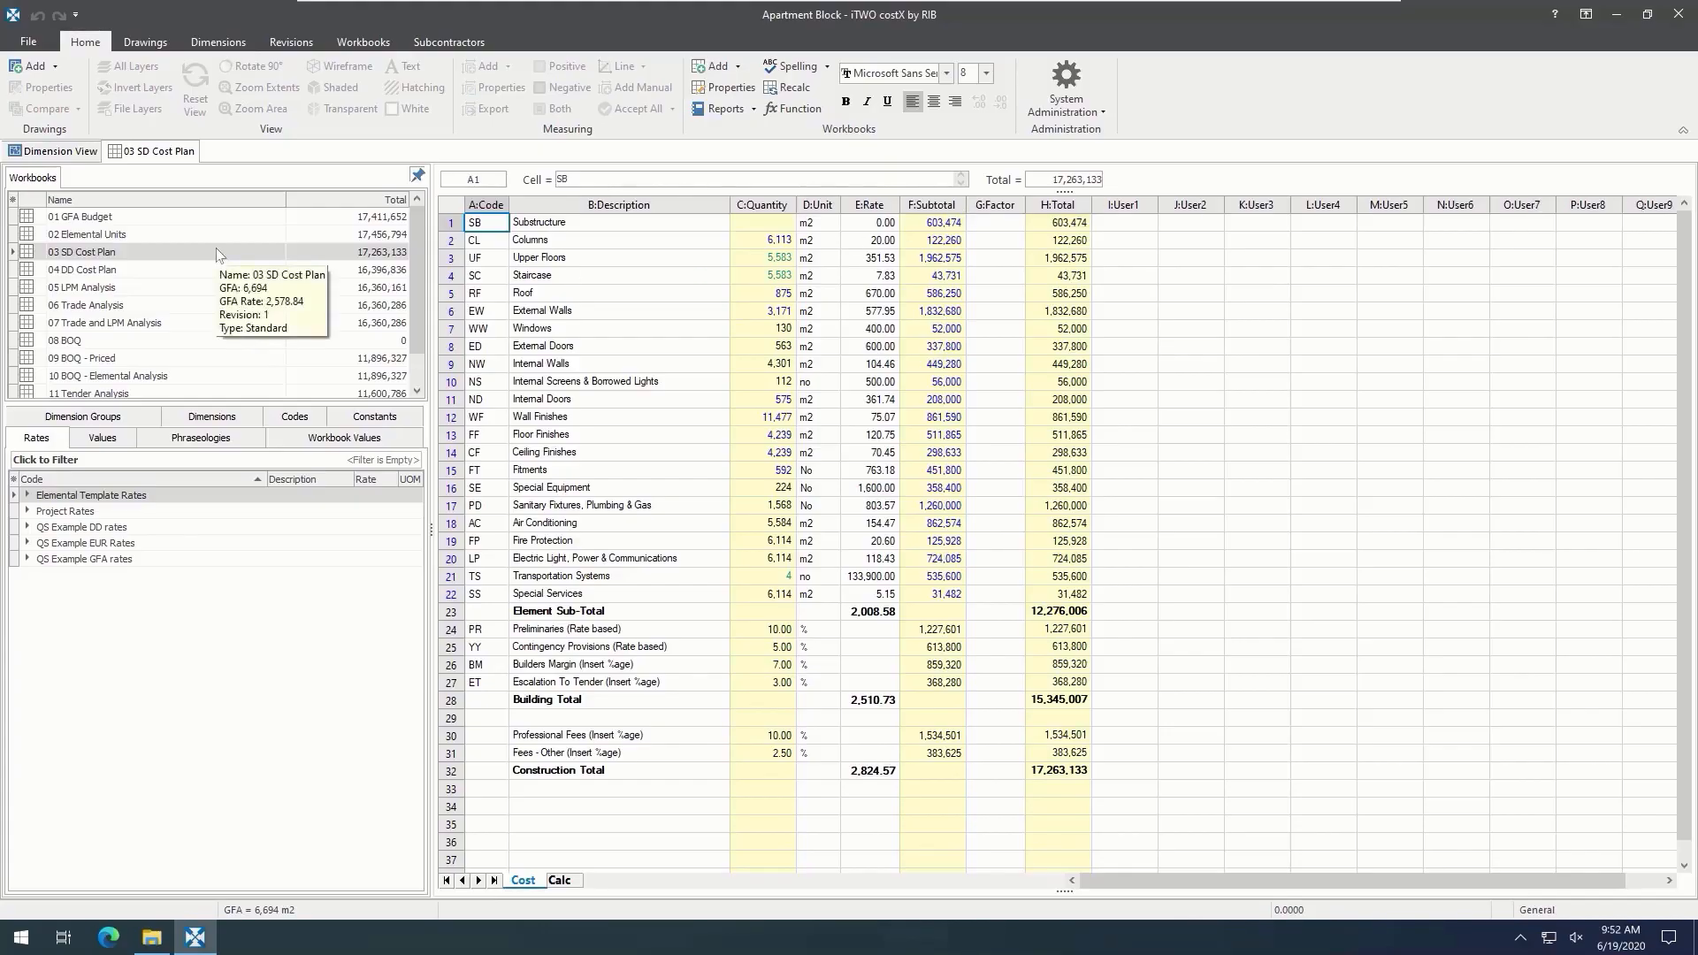
pyautogui.click(363, 42)
pyautogui.click(86, 66)
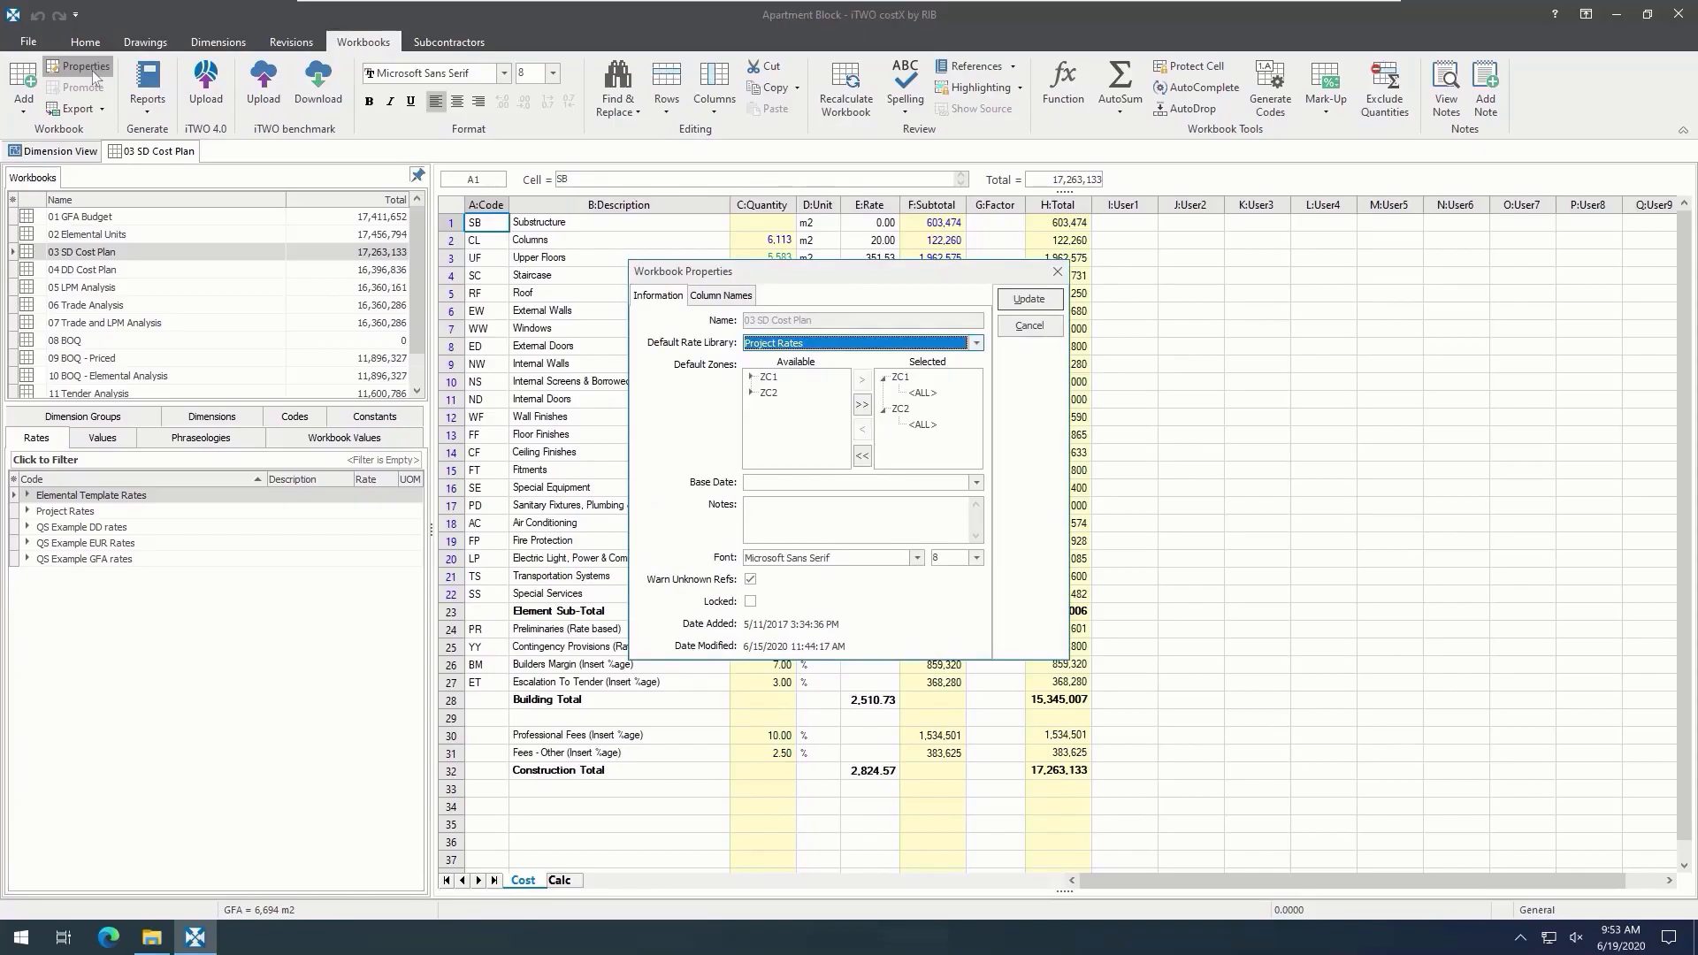
# Step: Rename the workbook's User1 column to LPM and its User2 column to Trades
pyautogui.click(721, 296)
pyautogui.click(727, 338)
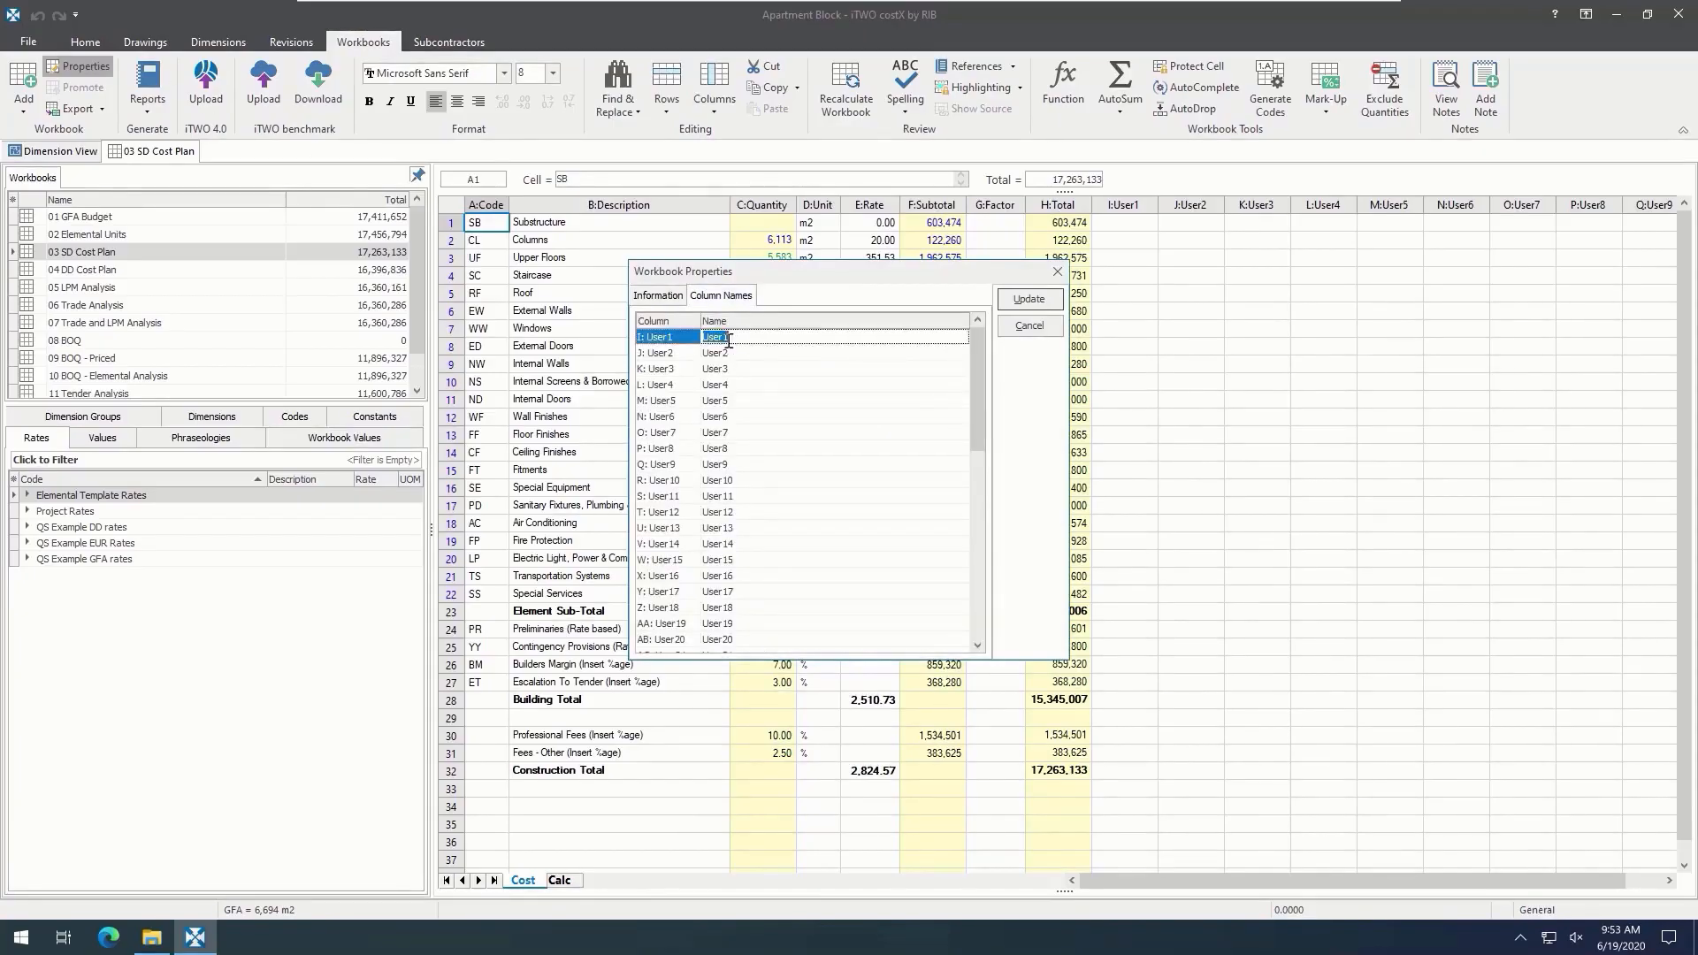
pyautogui.write('LPM')
pyautogui.press('Return')
pyautogui.write('Trades')
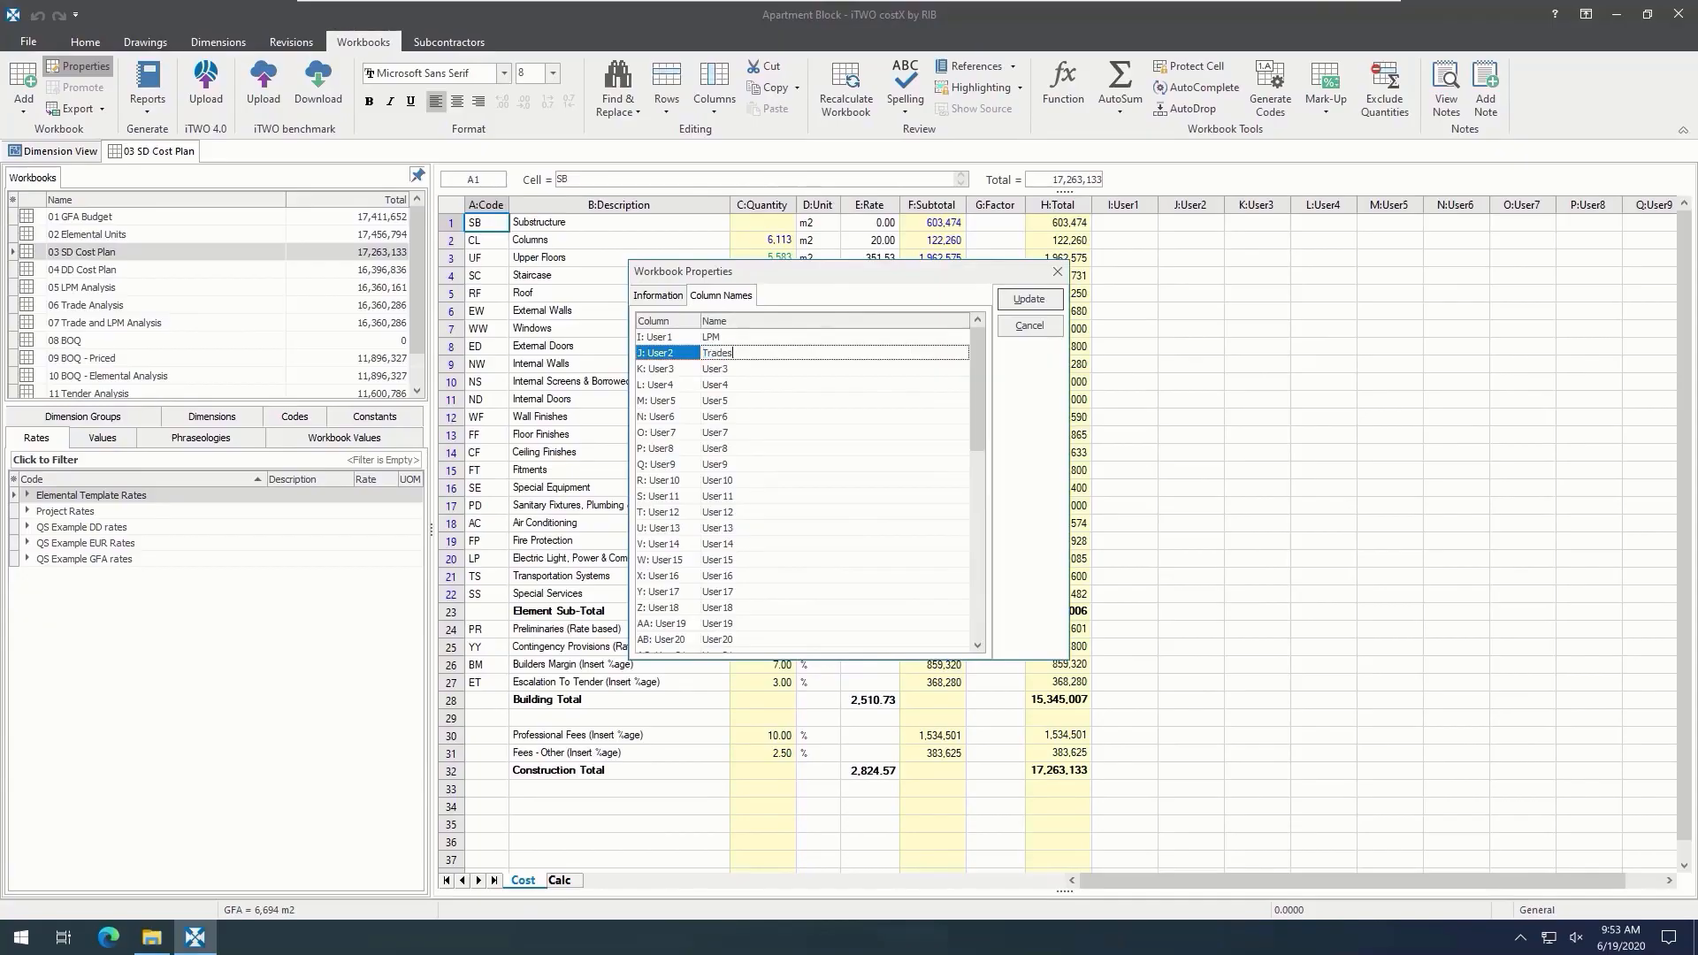
pyautogui.click(1034, 302)
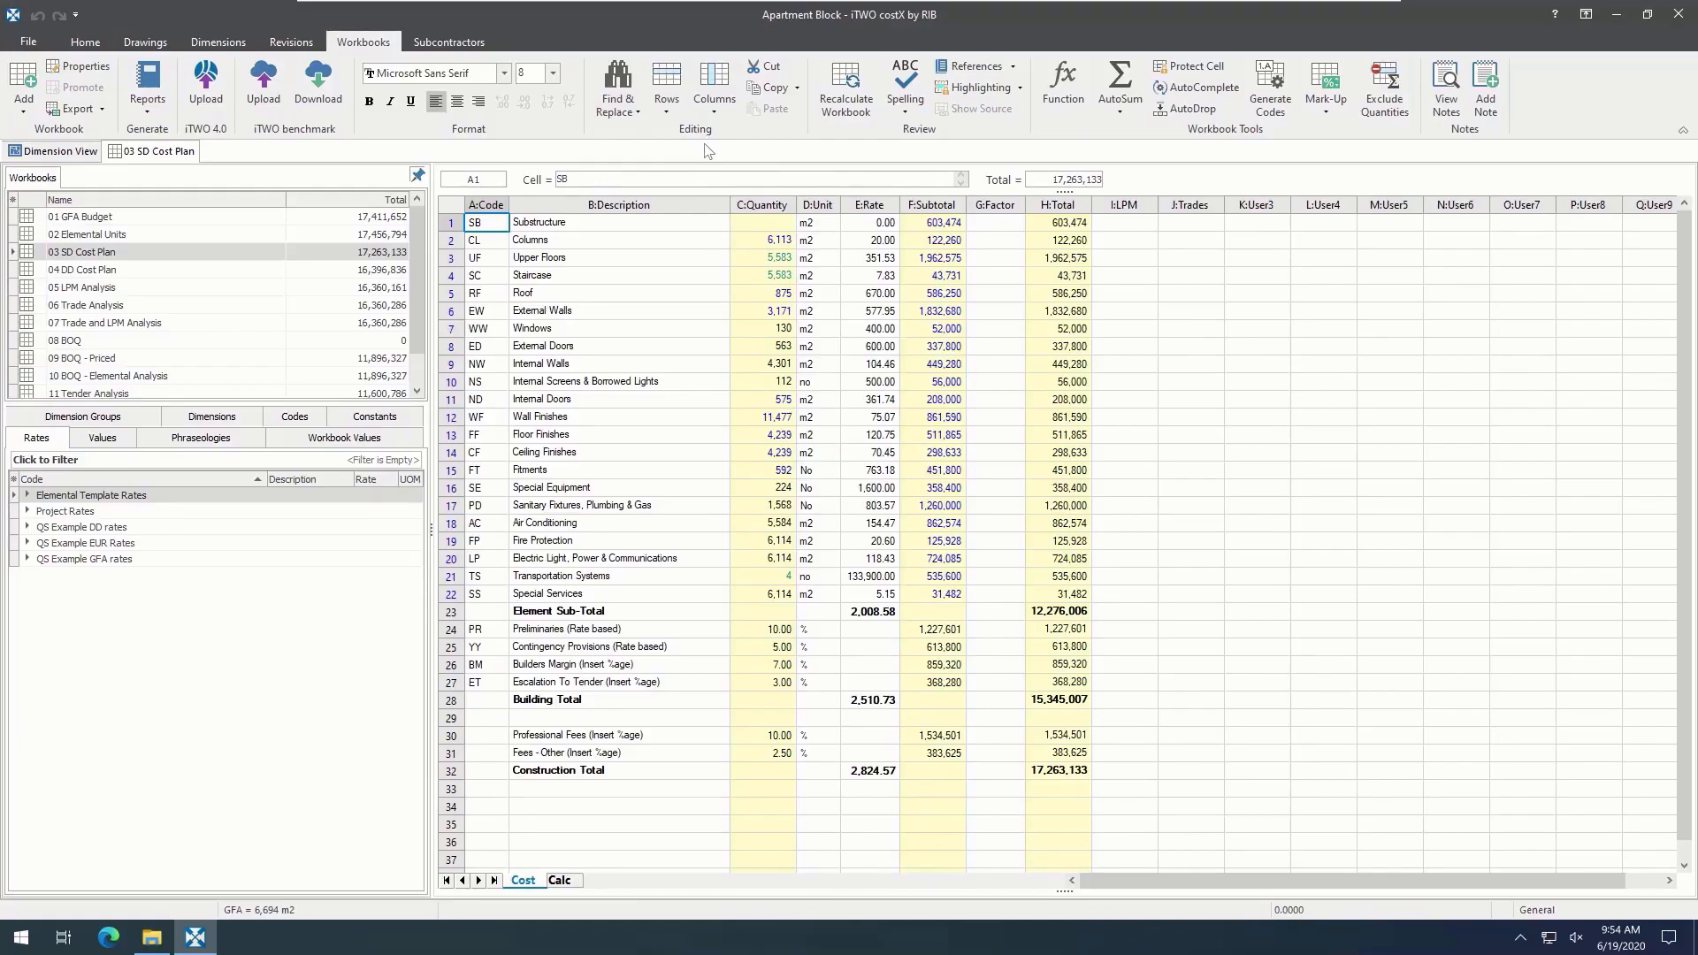
# Step: Examine the formulas behind the Internal Walls, External Walls and Staircase quantities, the Preliminaries subtotal and the Fire Protection rate
pyautogui.click(29, 103)
pyautogui.click(751, 364)
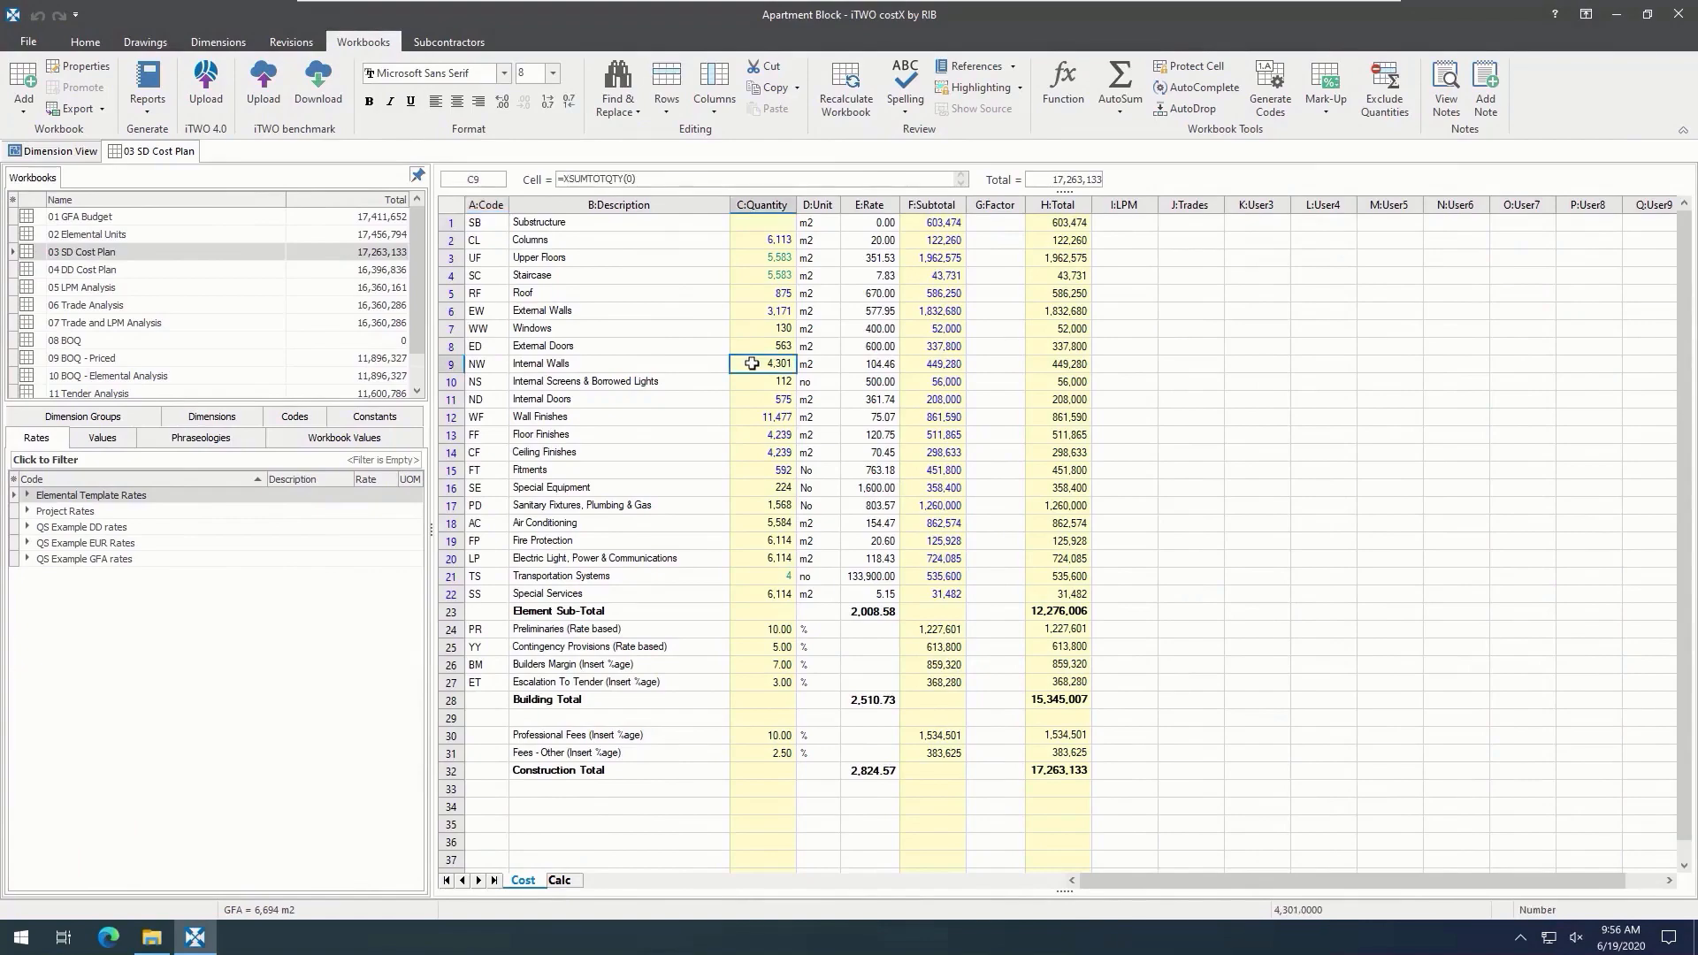
pyautogui.click(750, 311)
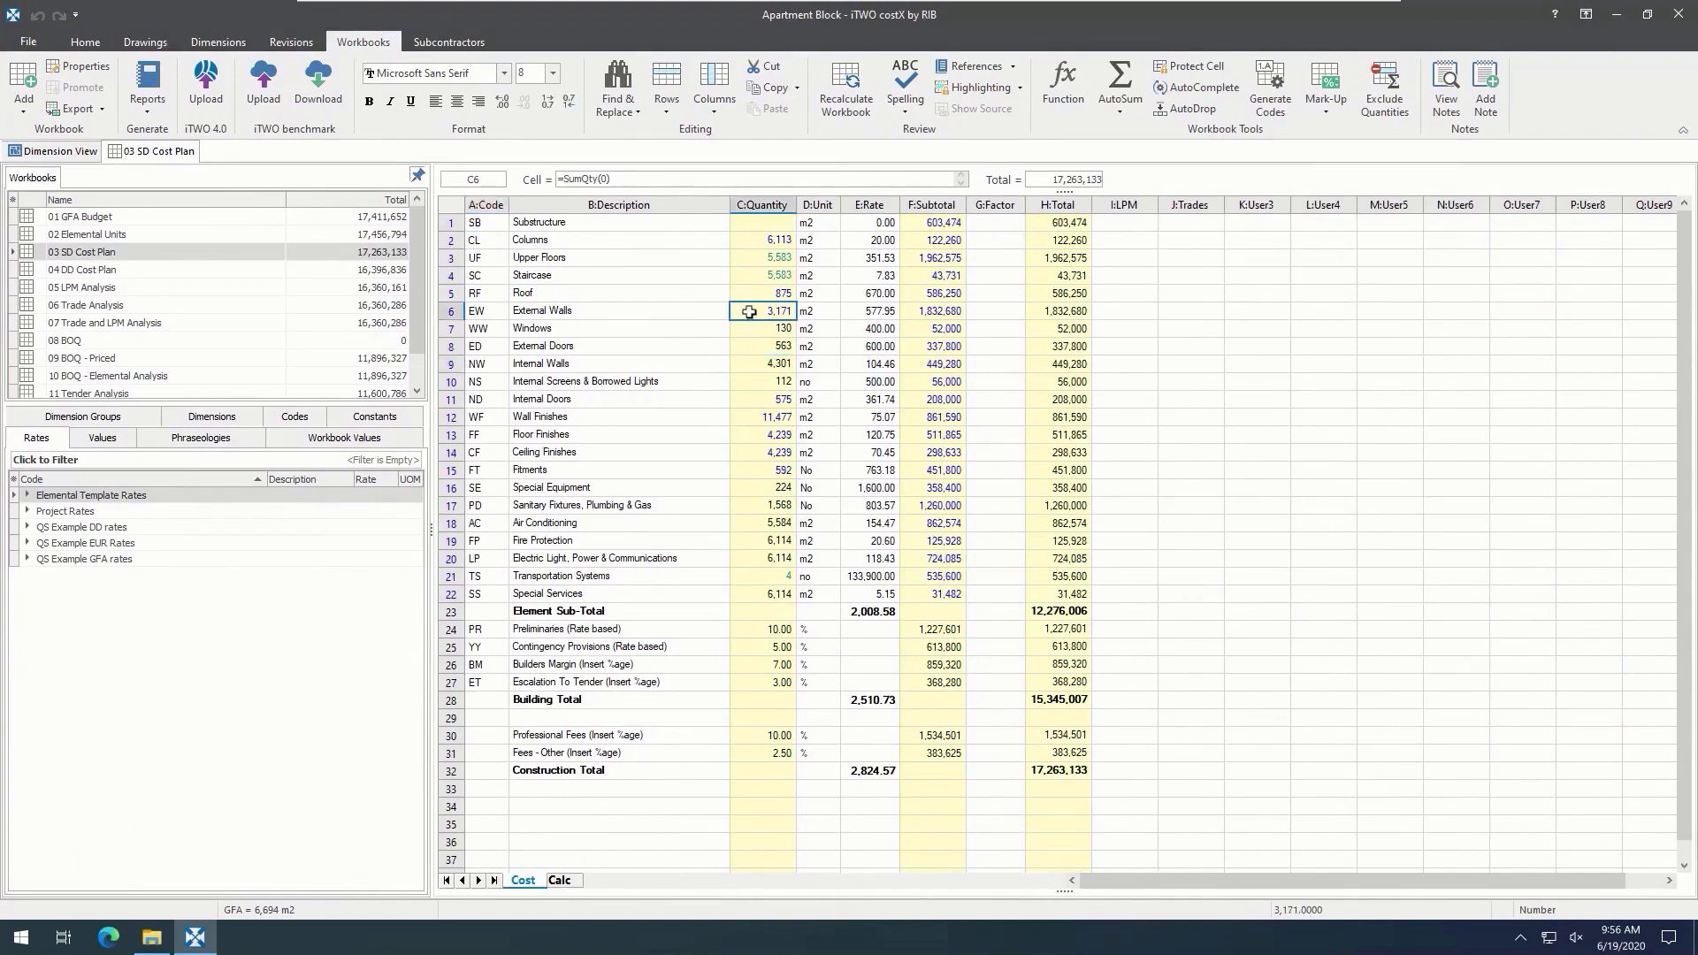
pyautogui.click(749, 276)
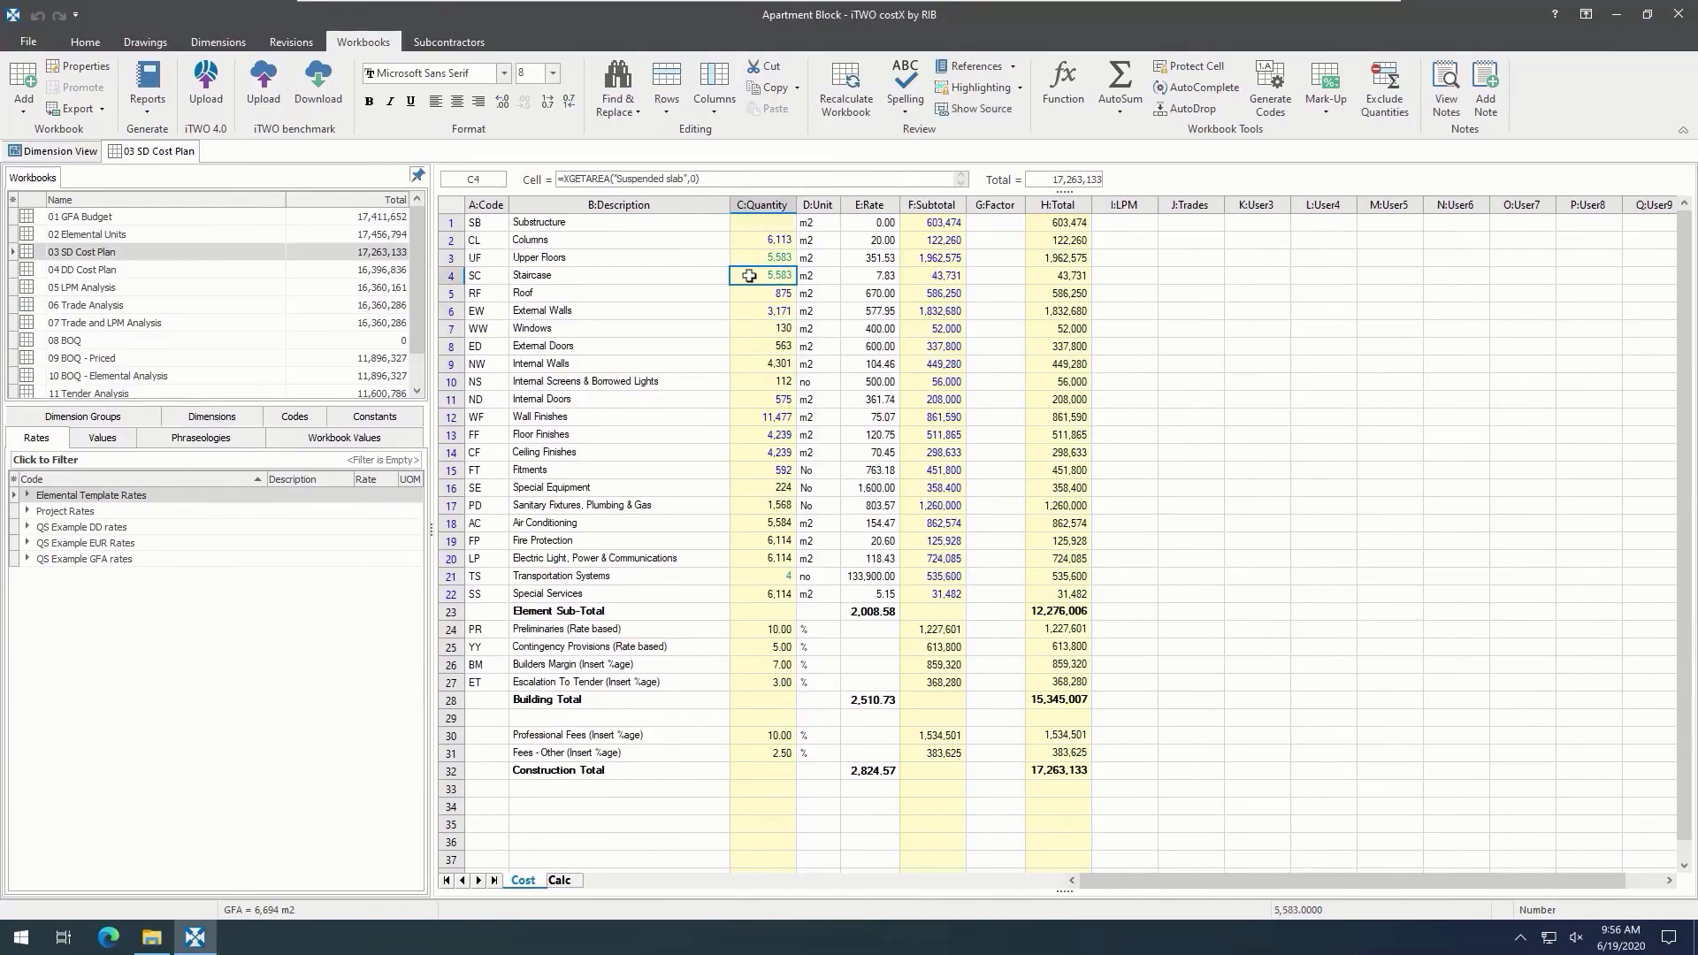
pyautogui.click(938, 630)
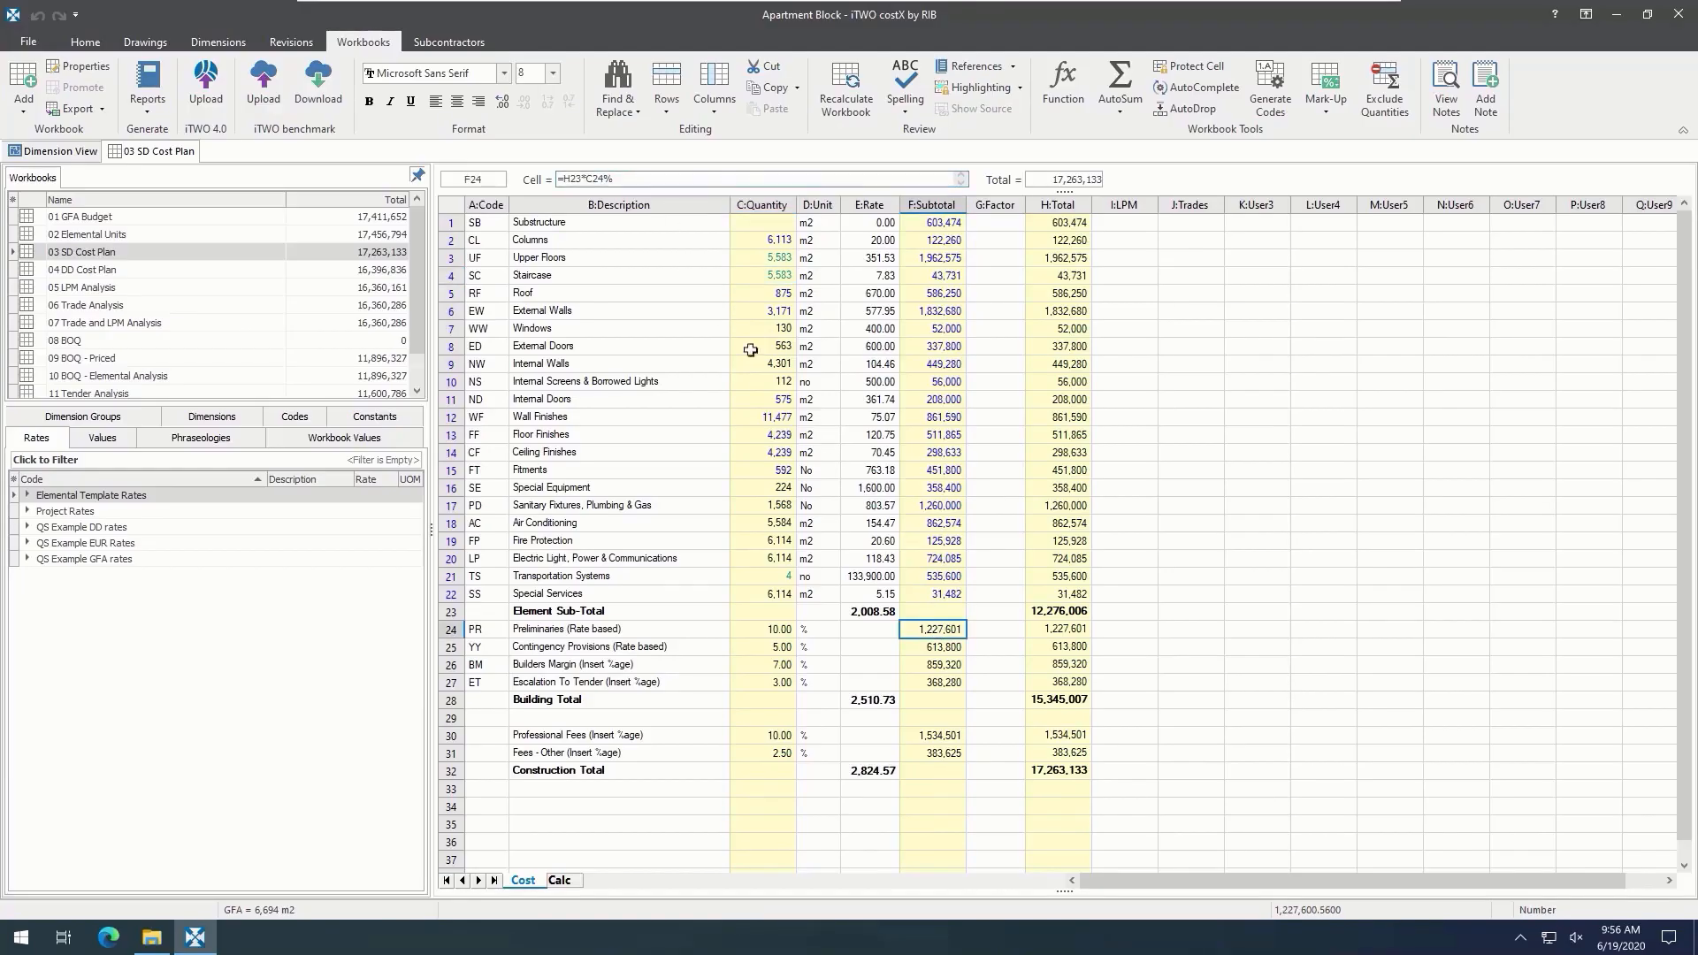
pyautogui.click(869, 541)
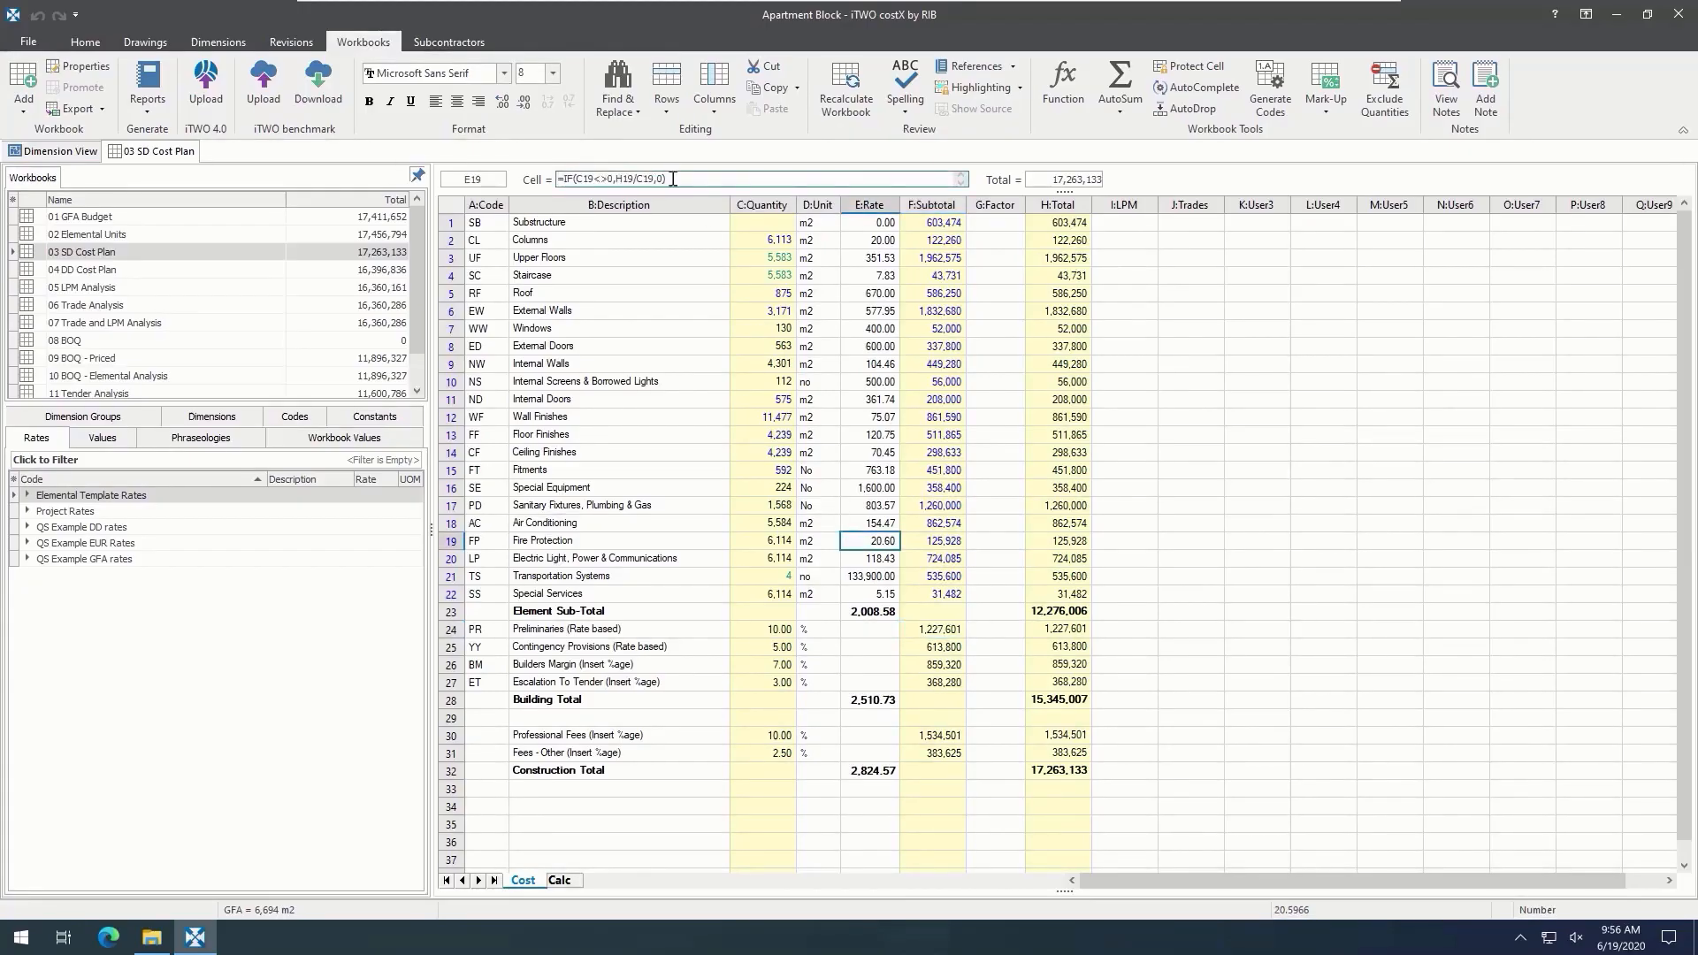
# Step: Inspect the Substructure breakdown and the quantity sheet of its 180 thick suspended slab item, returning to the breakdown
pyautogui.click(911, 223)
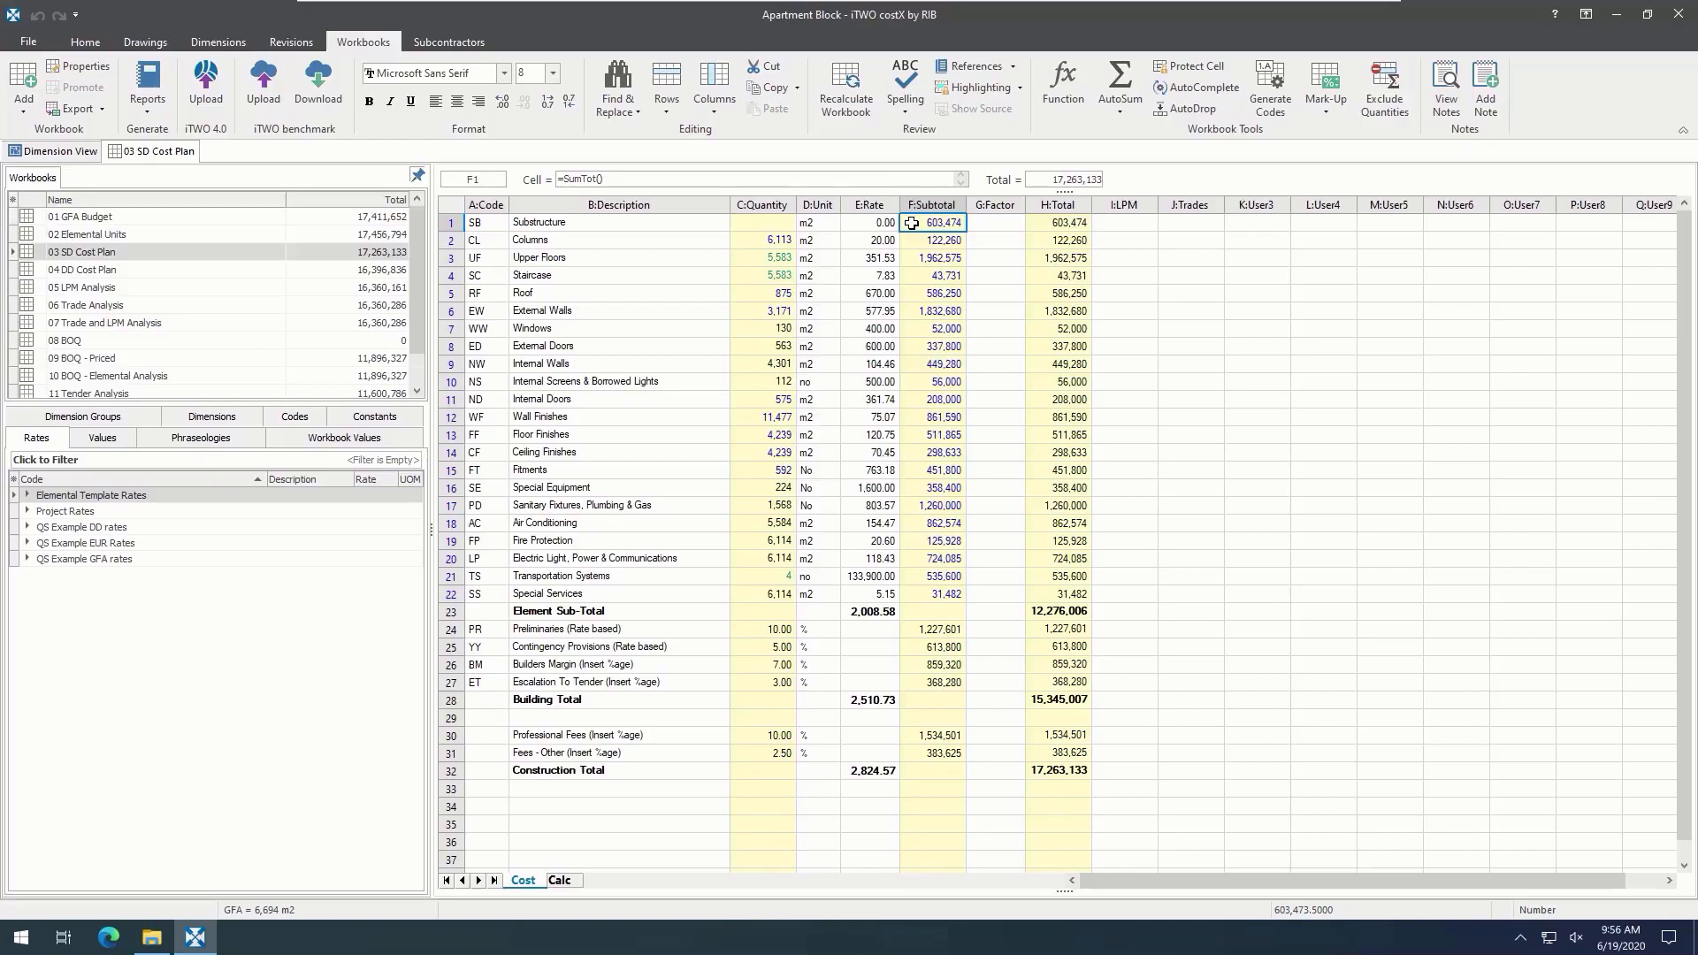
pyautogui.doubleClick(912, 223)
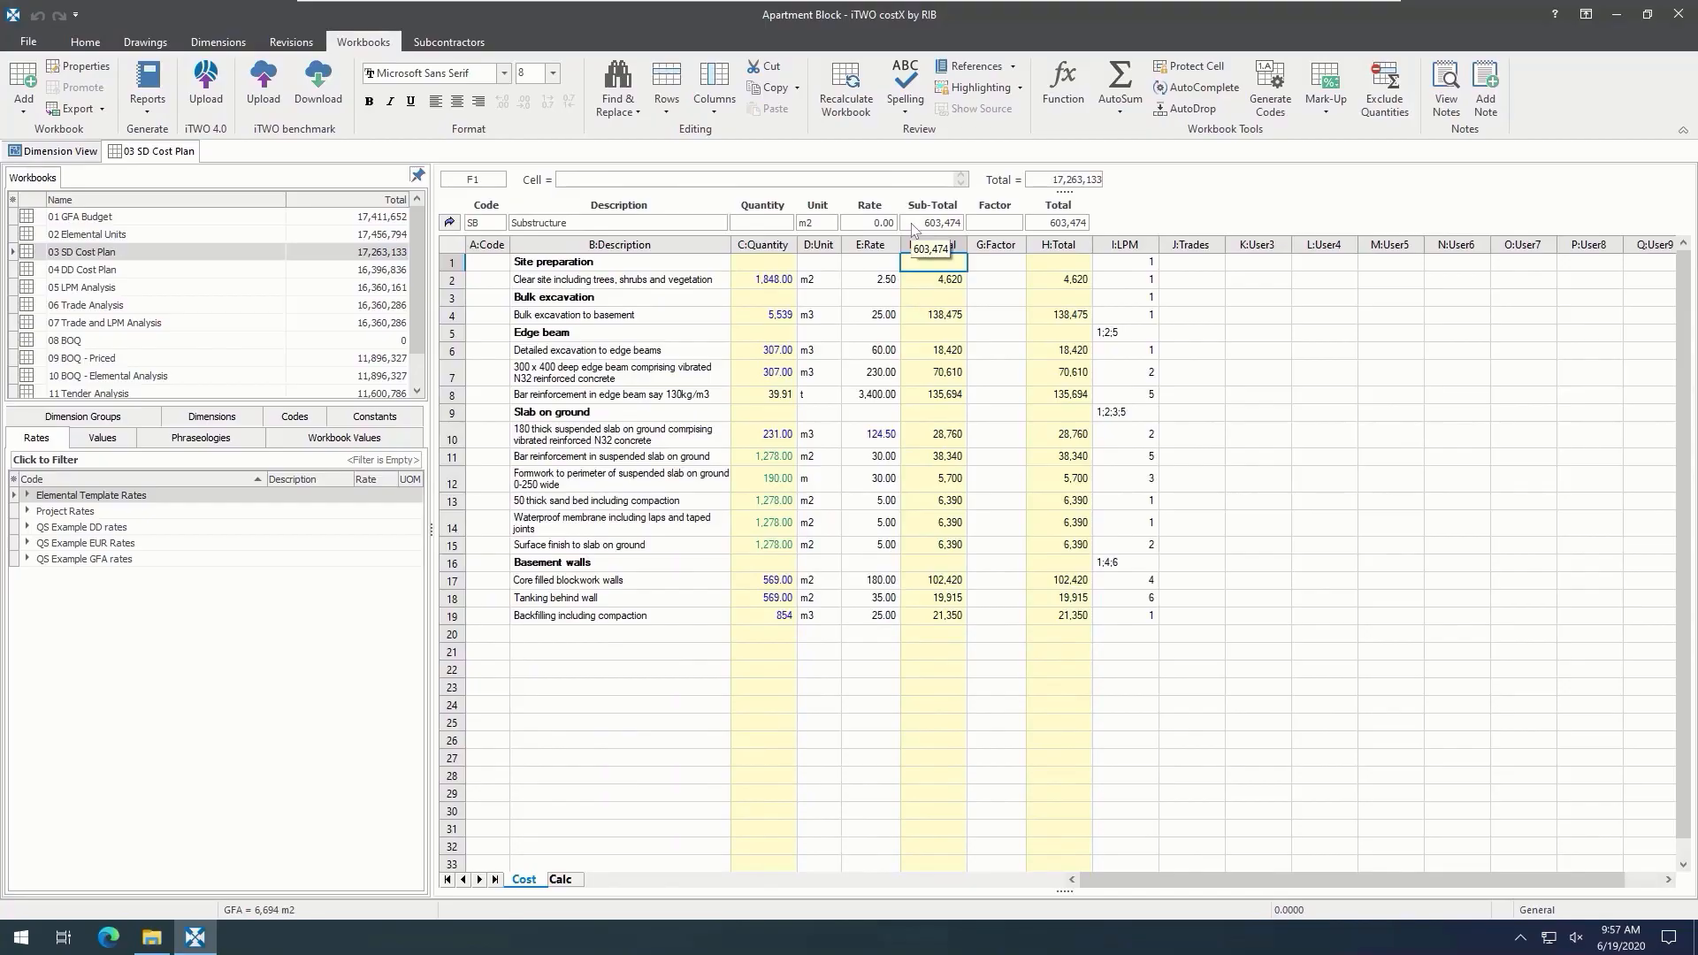
pyautogui.click(745, 431)
pyautogui.doubleClick(746, 430)
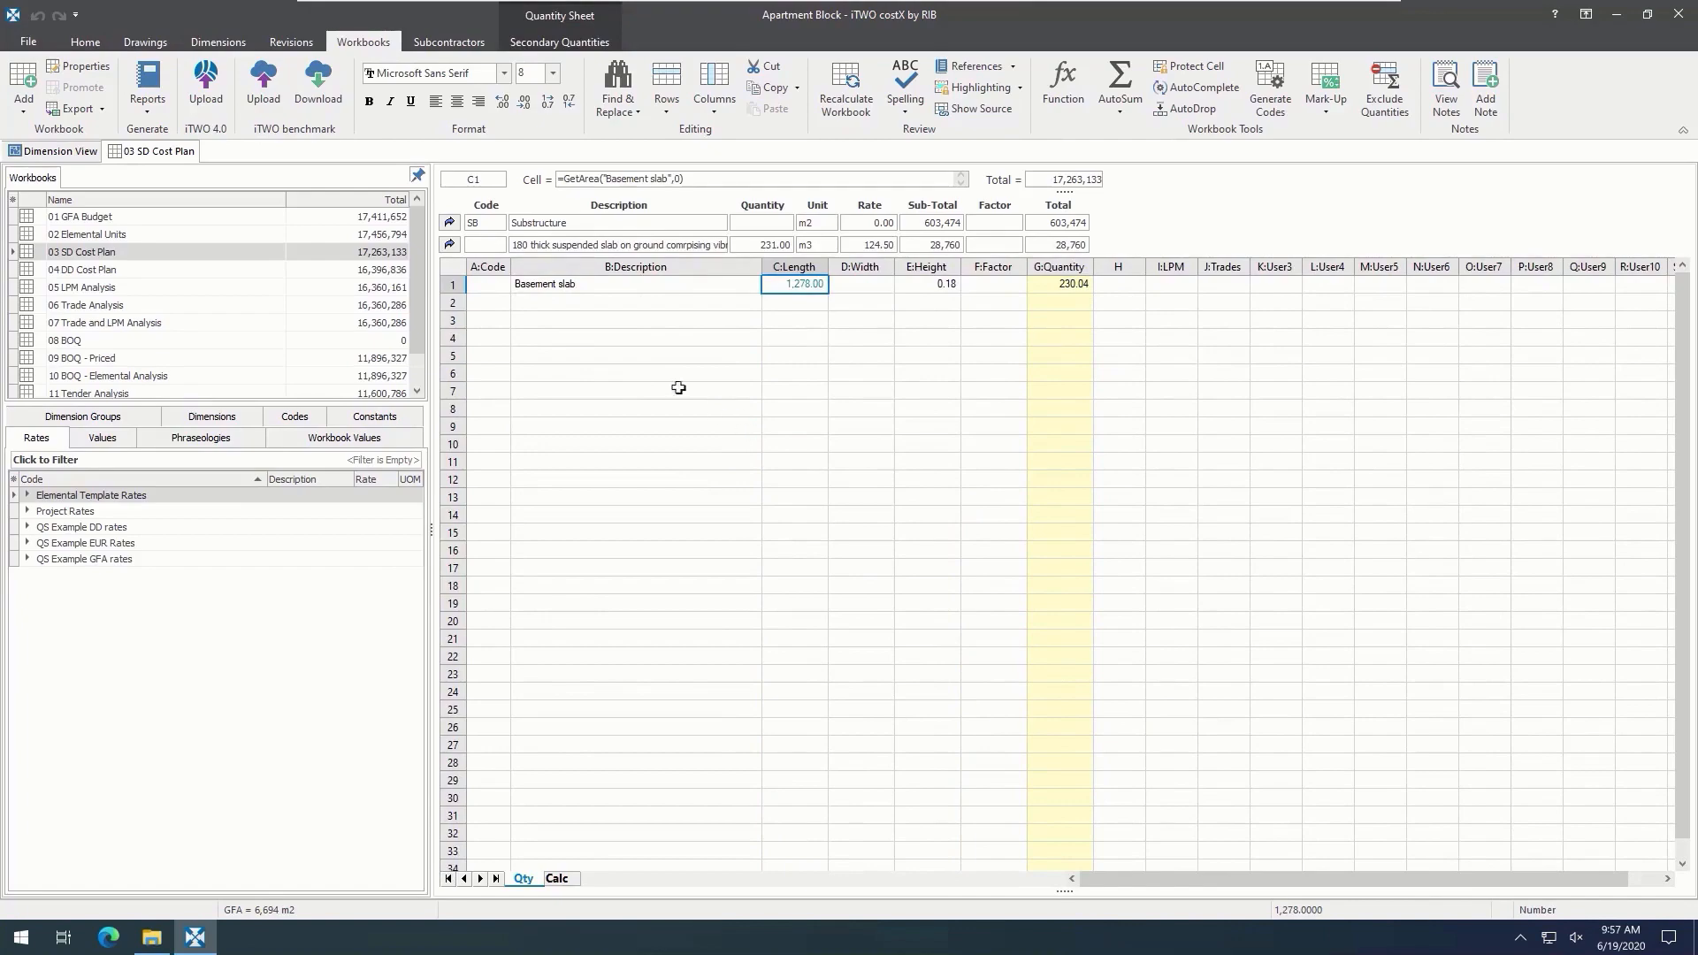
pyautogui.click(450, 245)
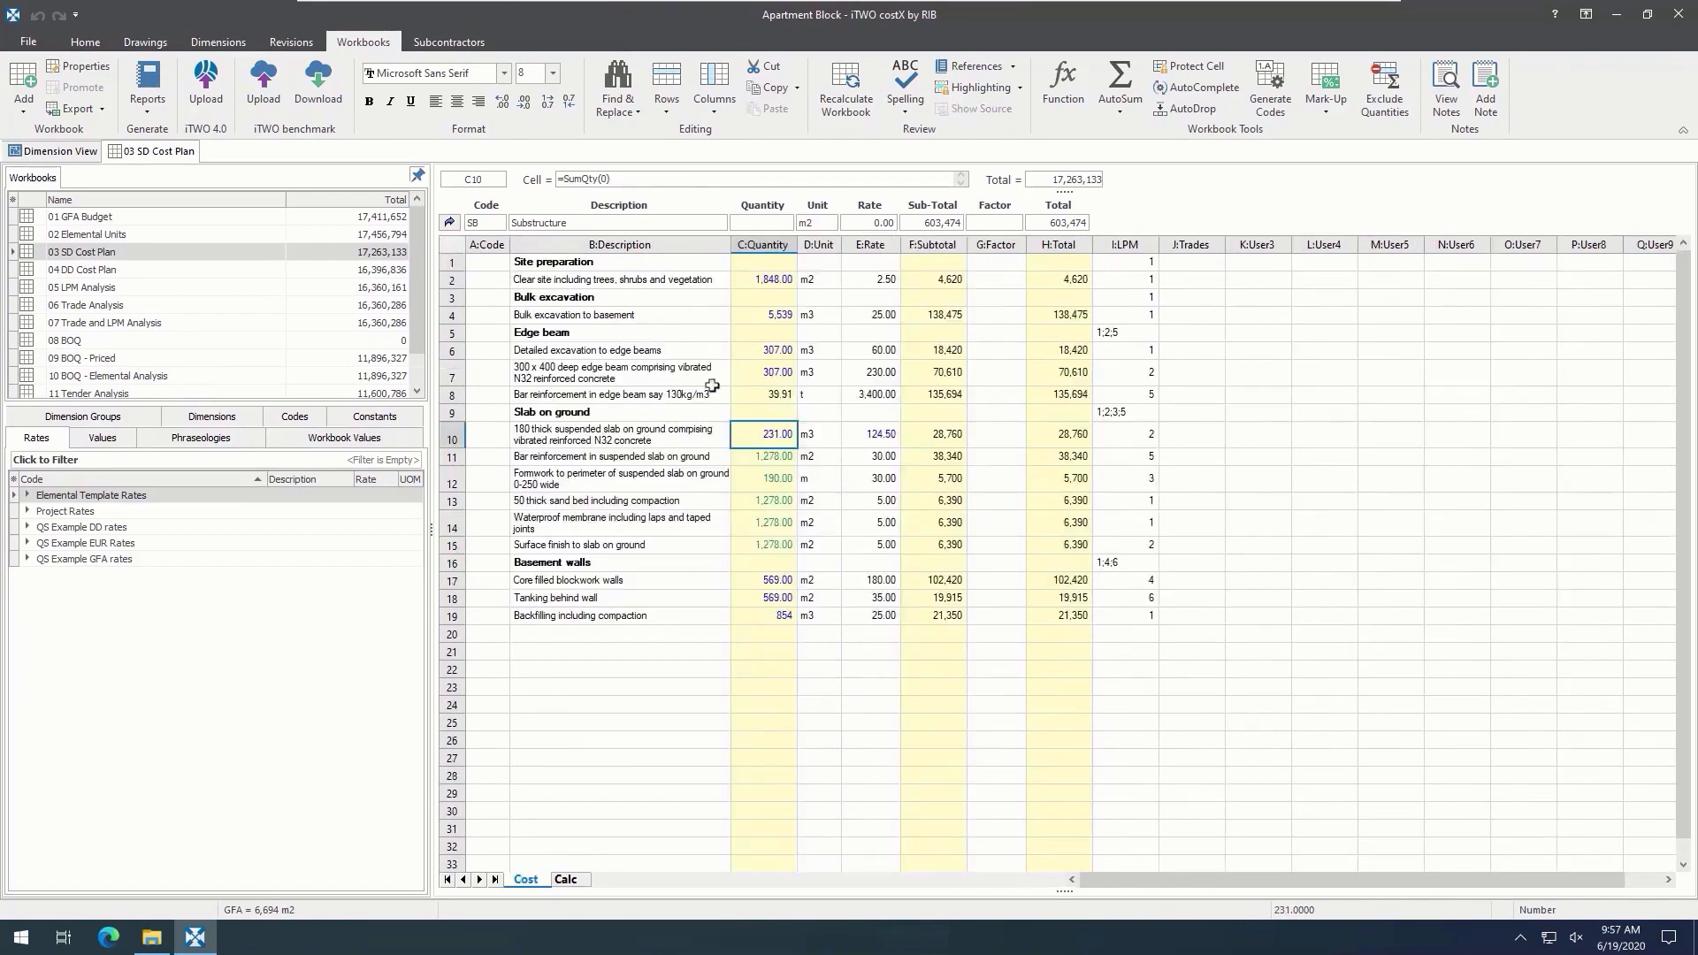
# Step: Examine the rate build-up sheet of the 180 thick suspended slab item, and return to the top-level cost plan
pyautogui.click(858, 434)
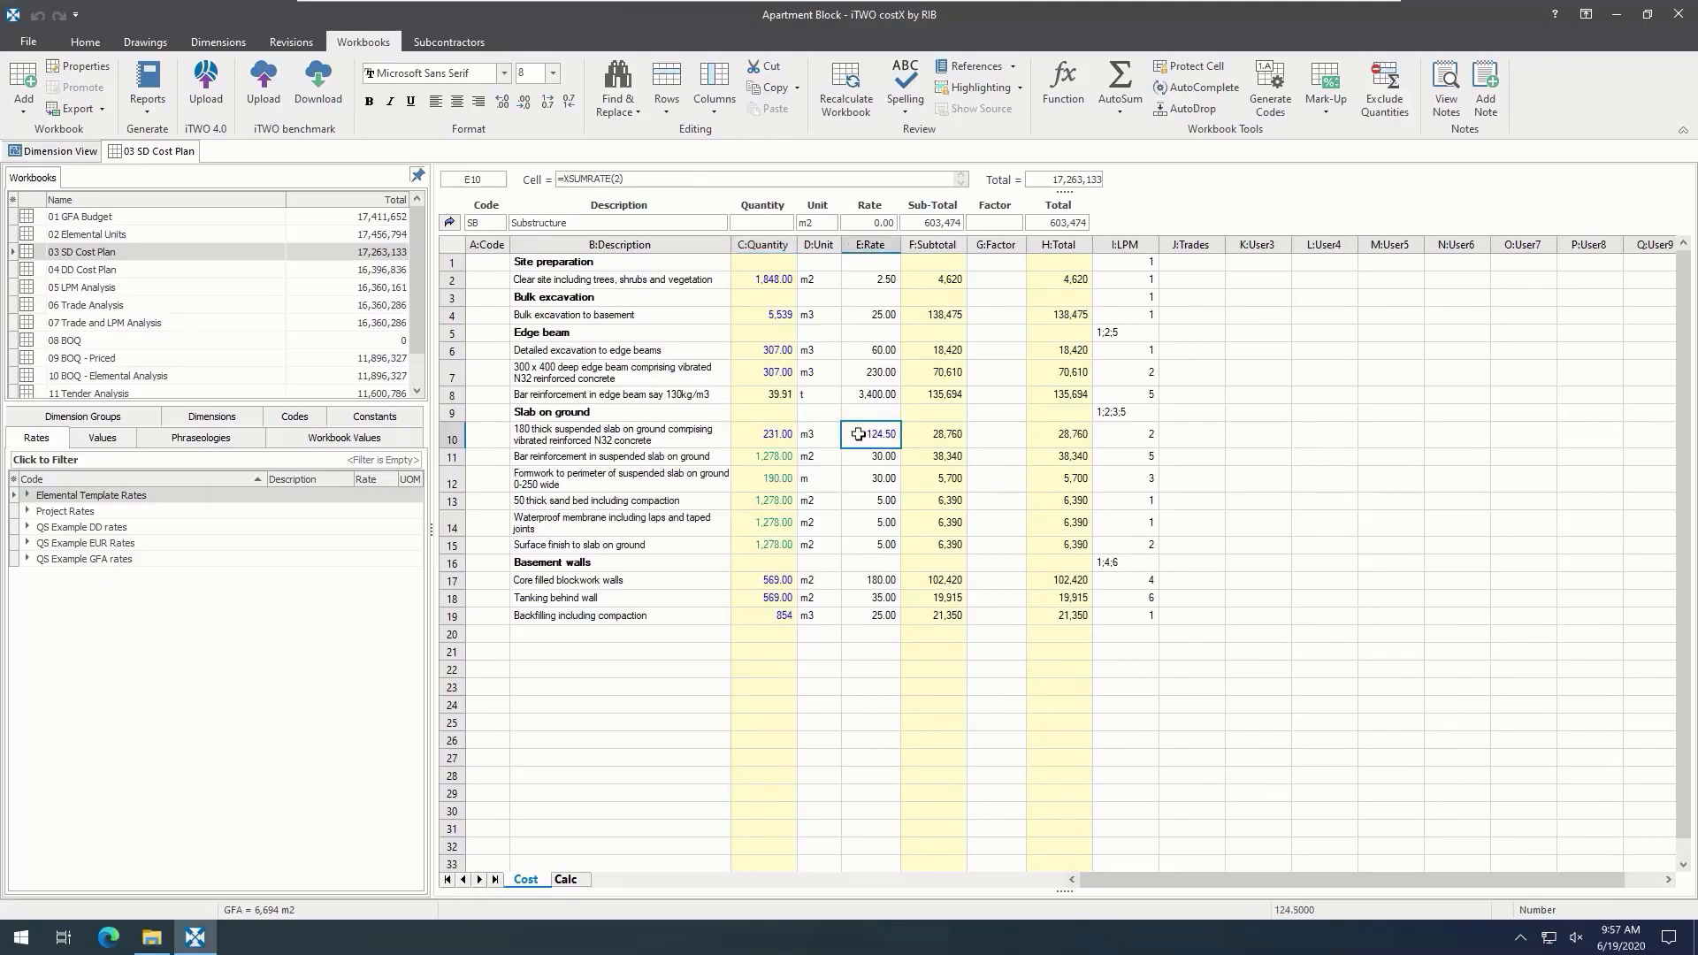
pyautogui.doubleClick(858, 434)
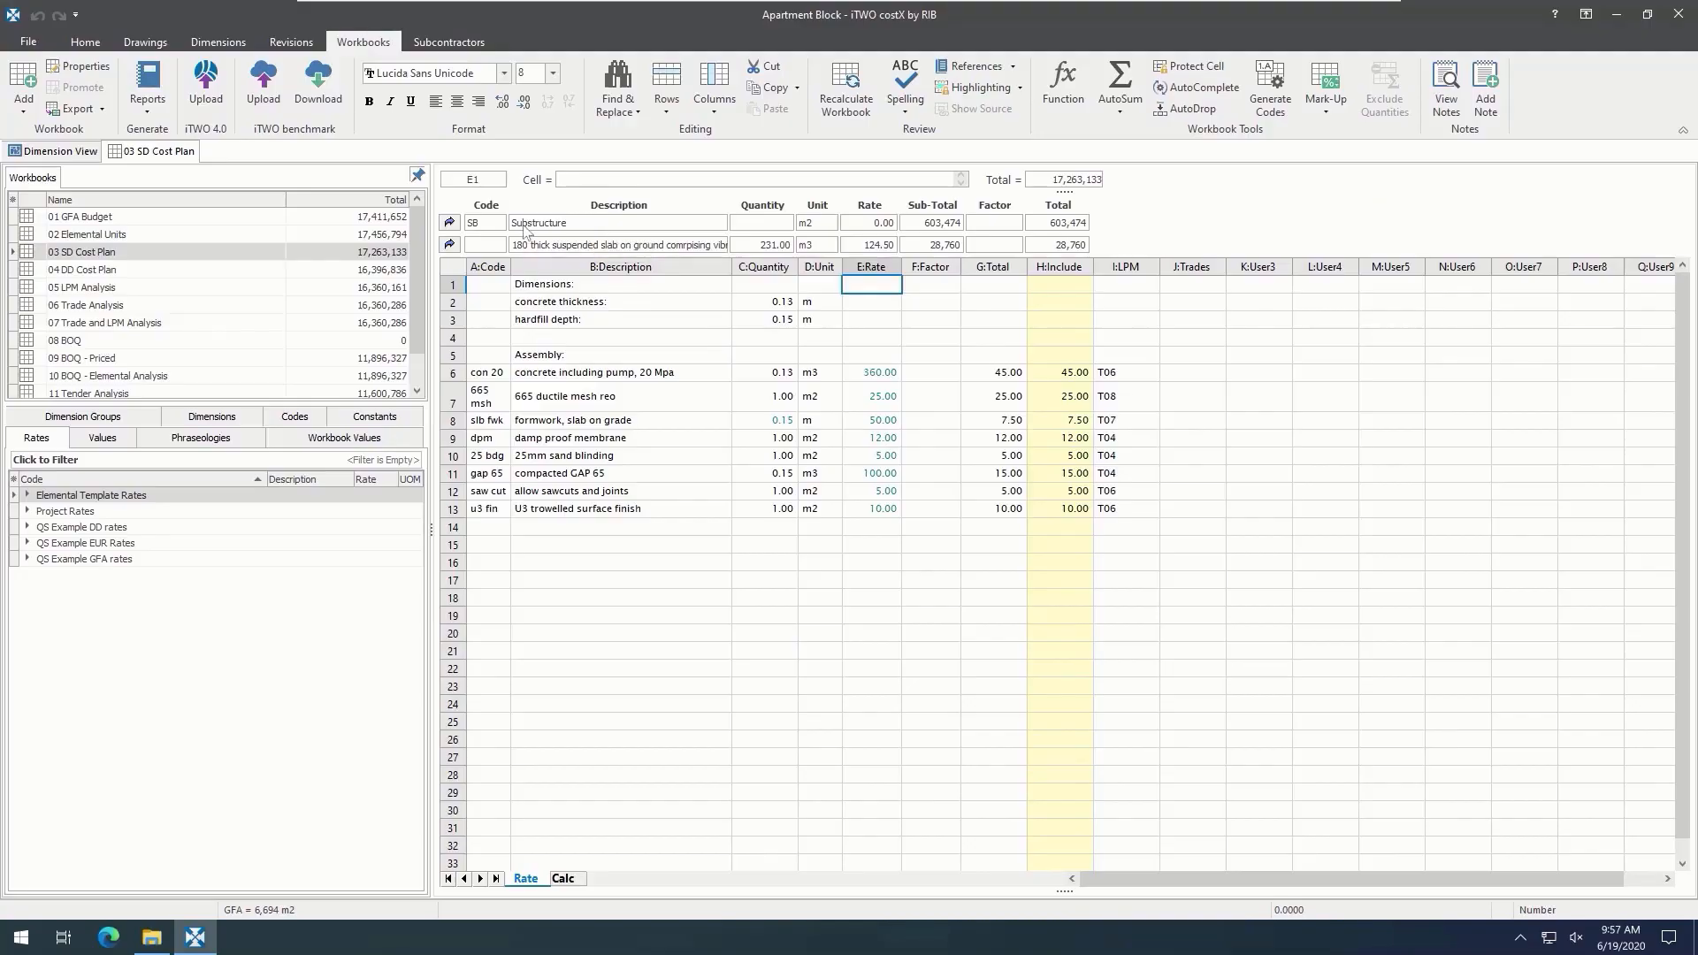
pyautogui.click(452, 224)
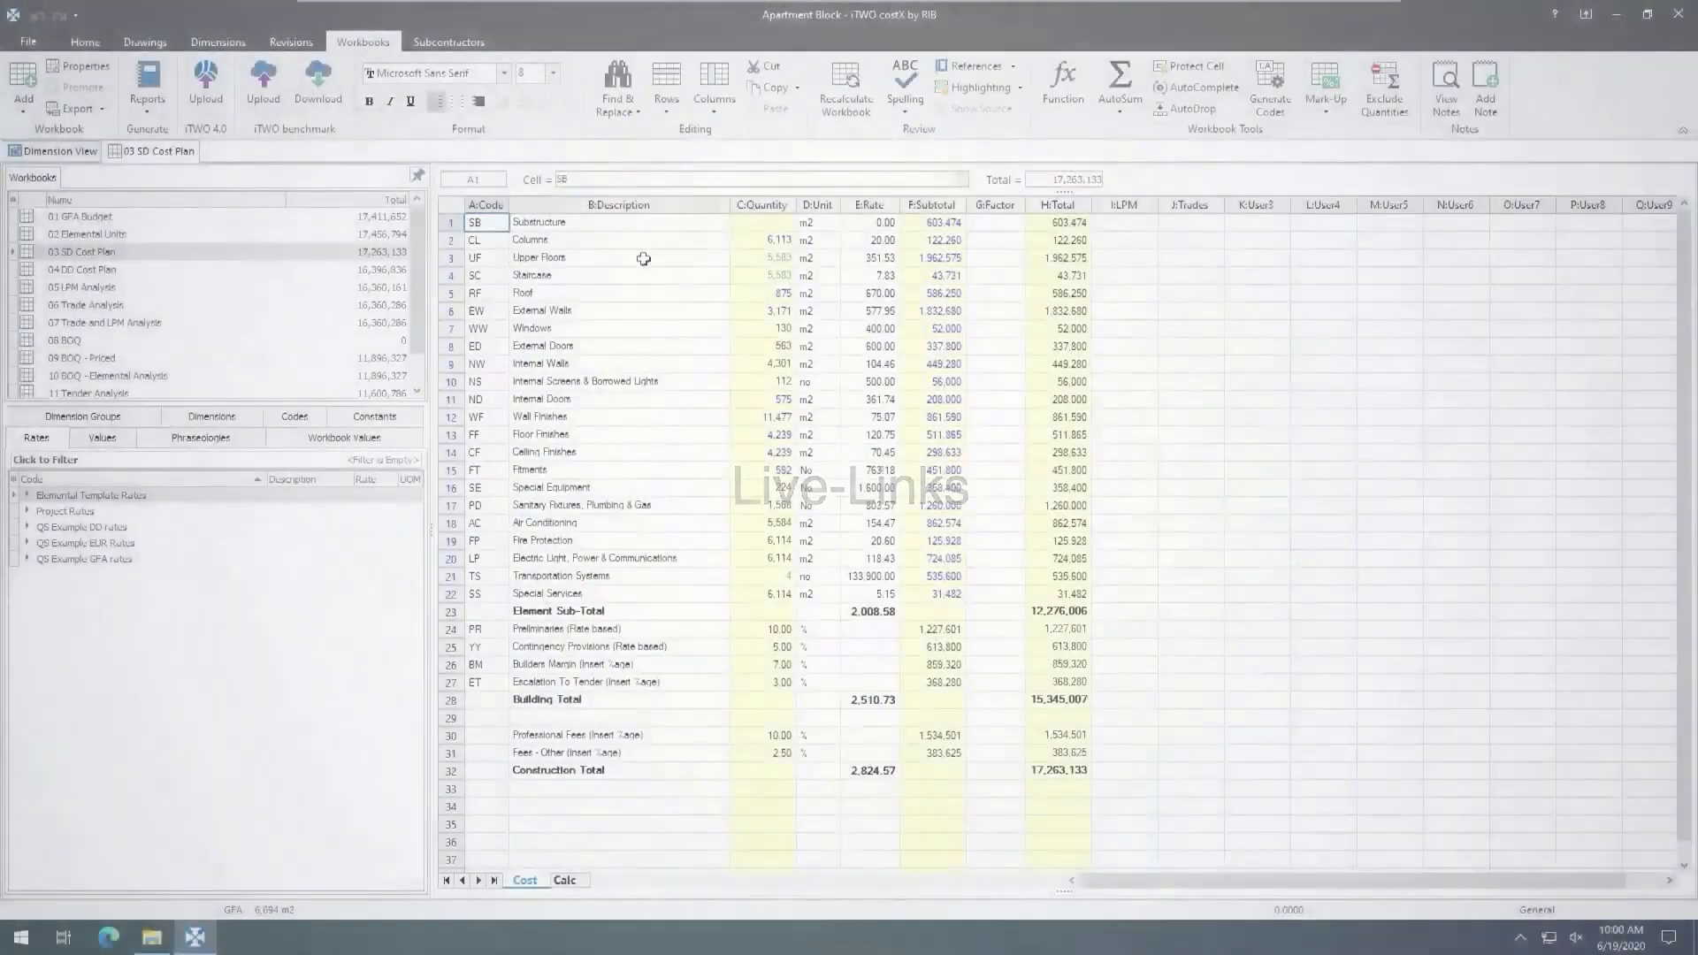
# Step: Insert the area of the Basement slab dimension group into the Substructure quantity cell as a live quantity link
pyautogui.click(749, 257)
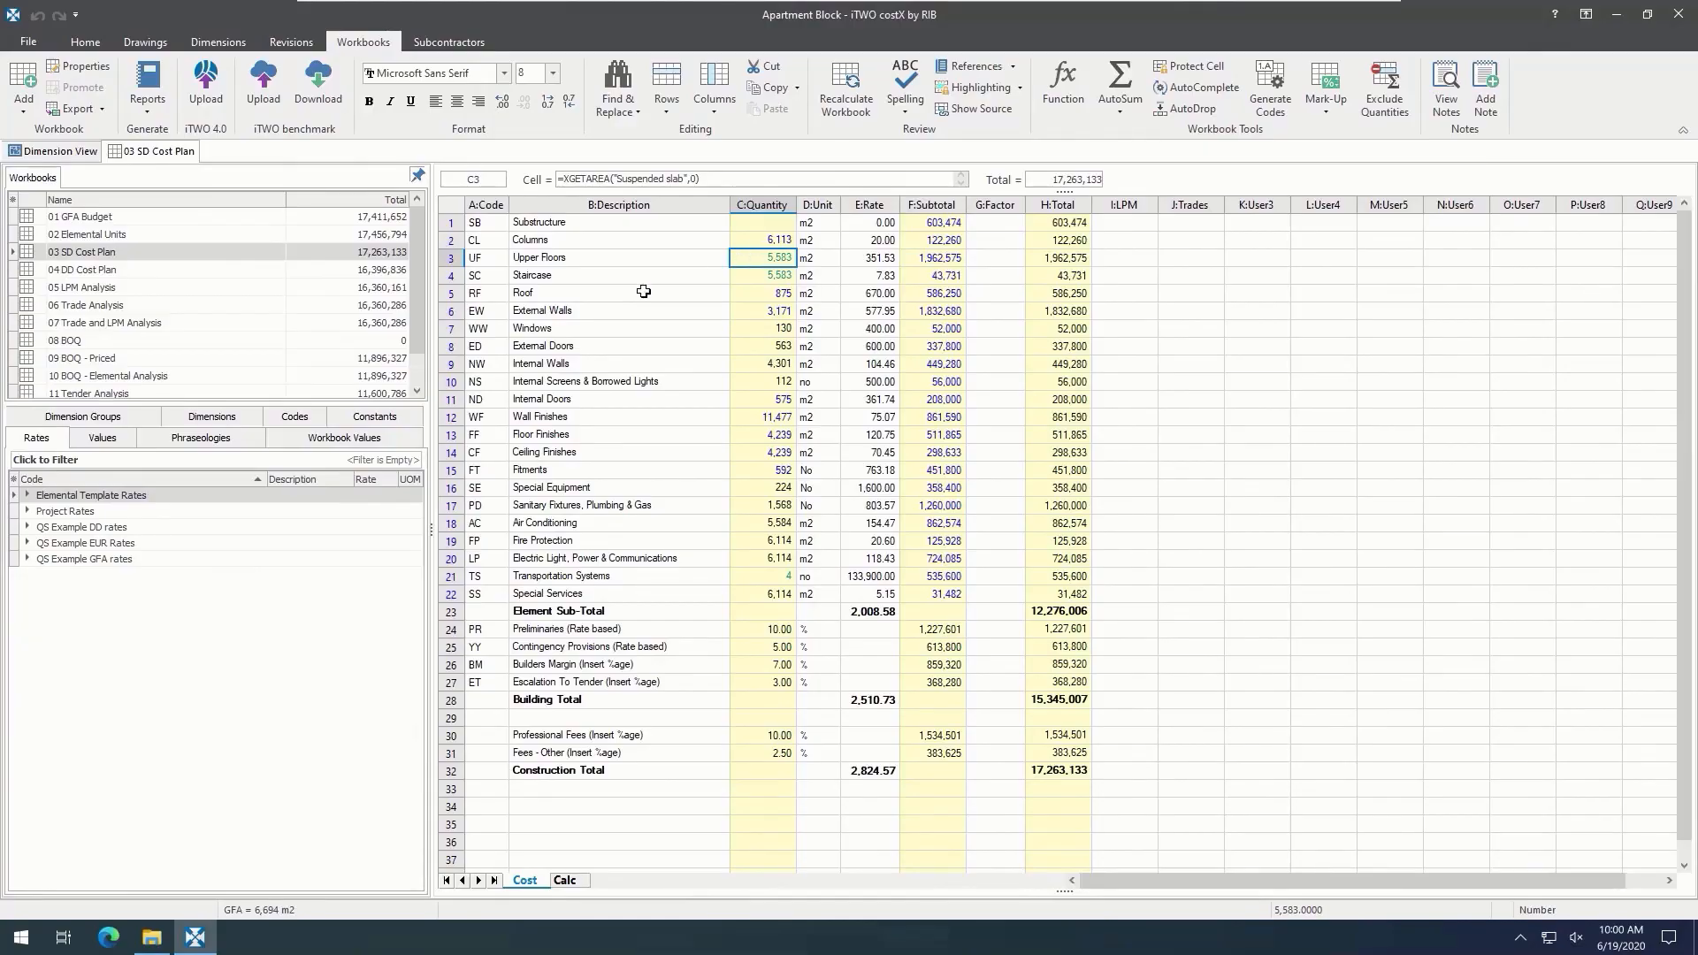
pyautogui.click(146, 418)
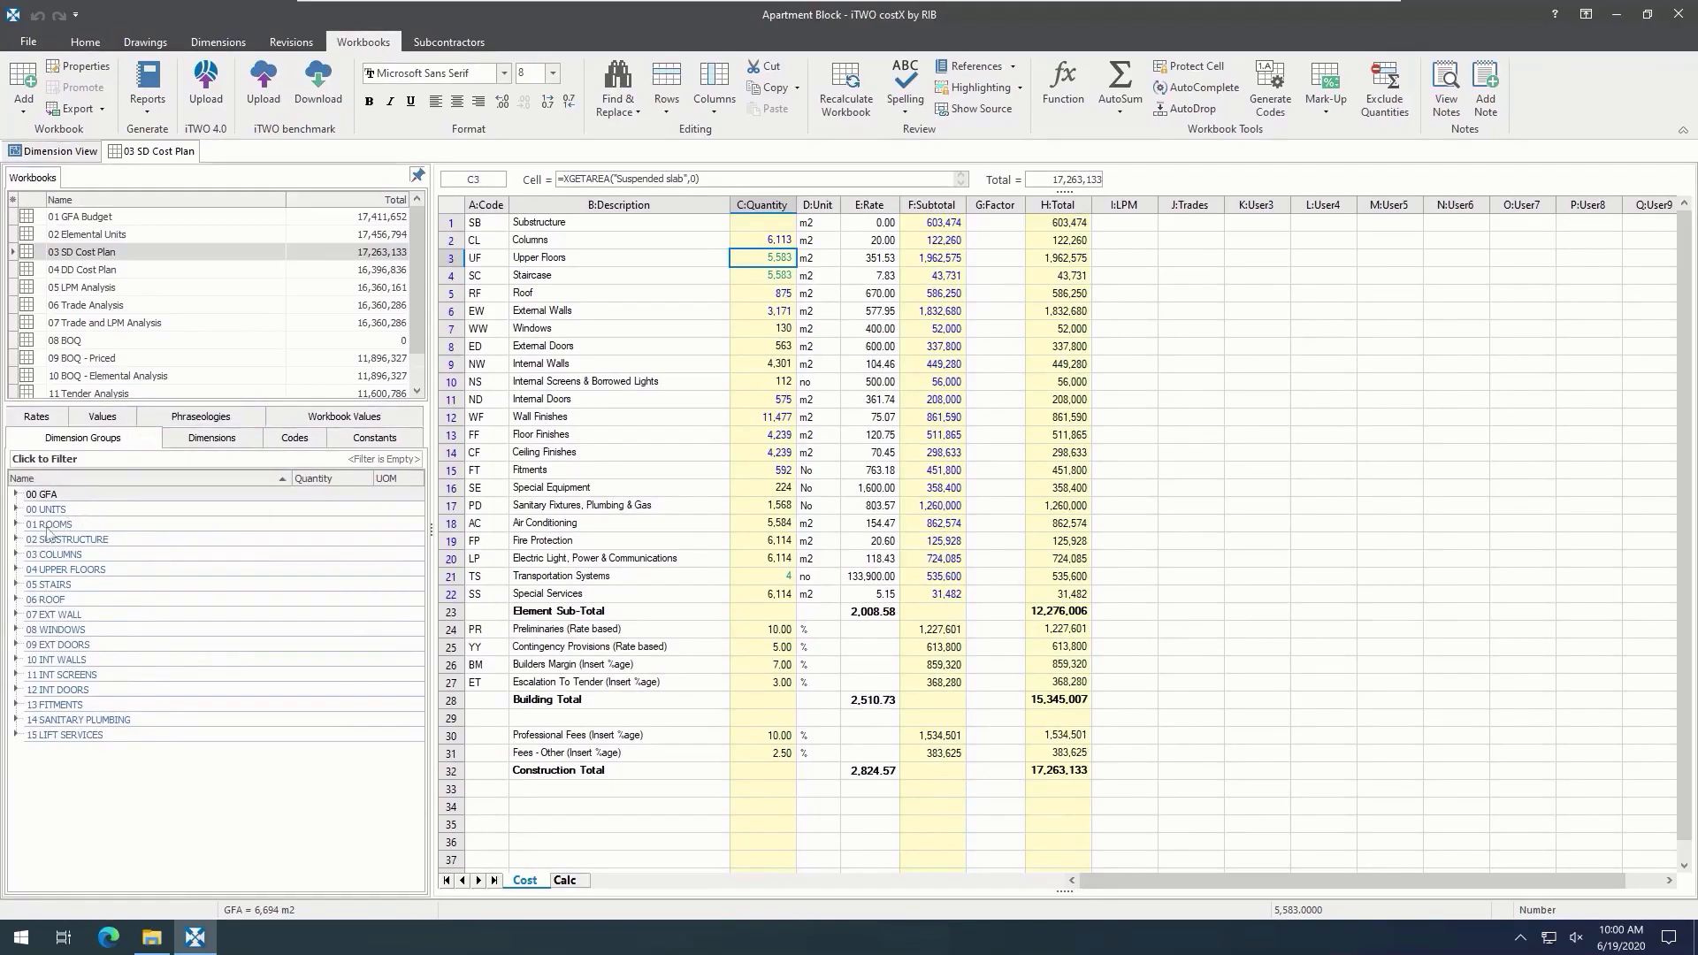
pyautogui.click(17, 540)
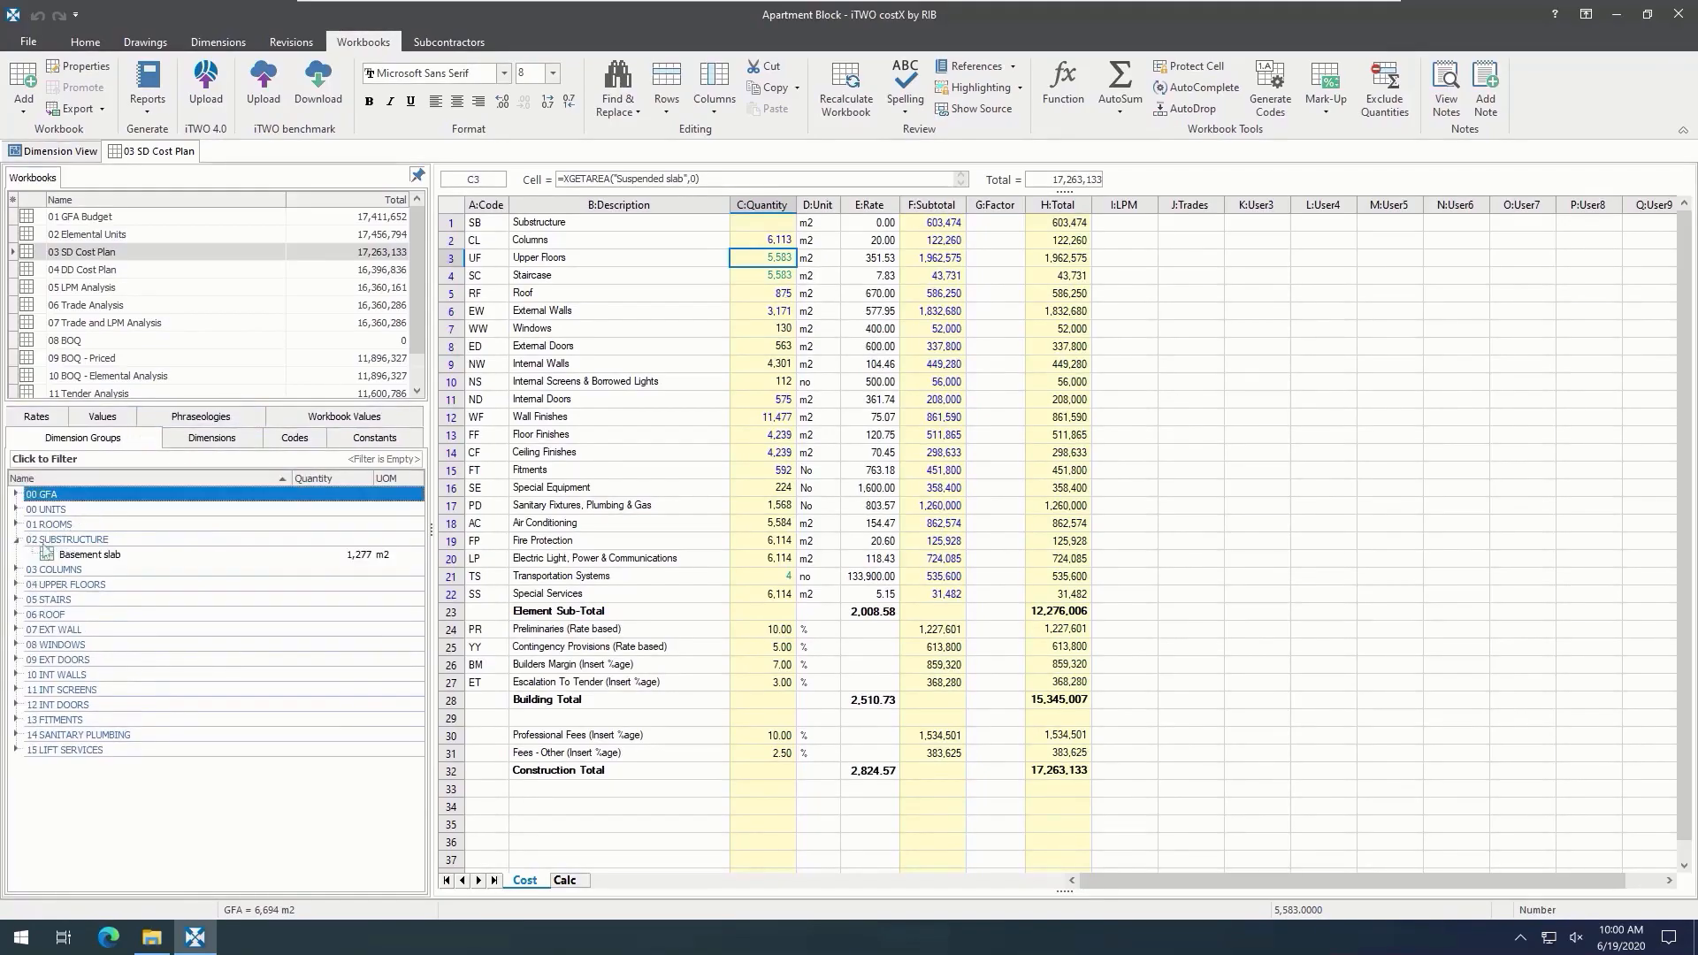
pyautogui.click(171, 557)
pyautogui.moveTo(175, 556)
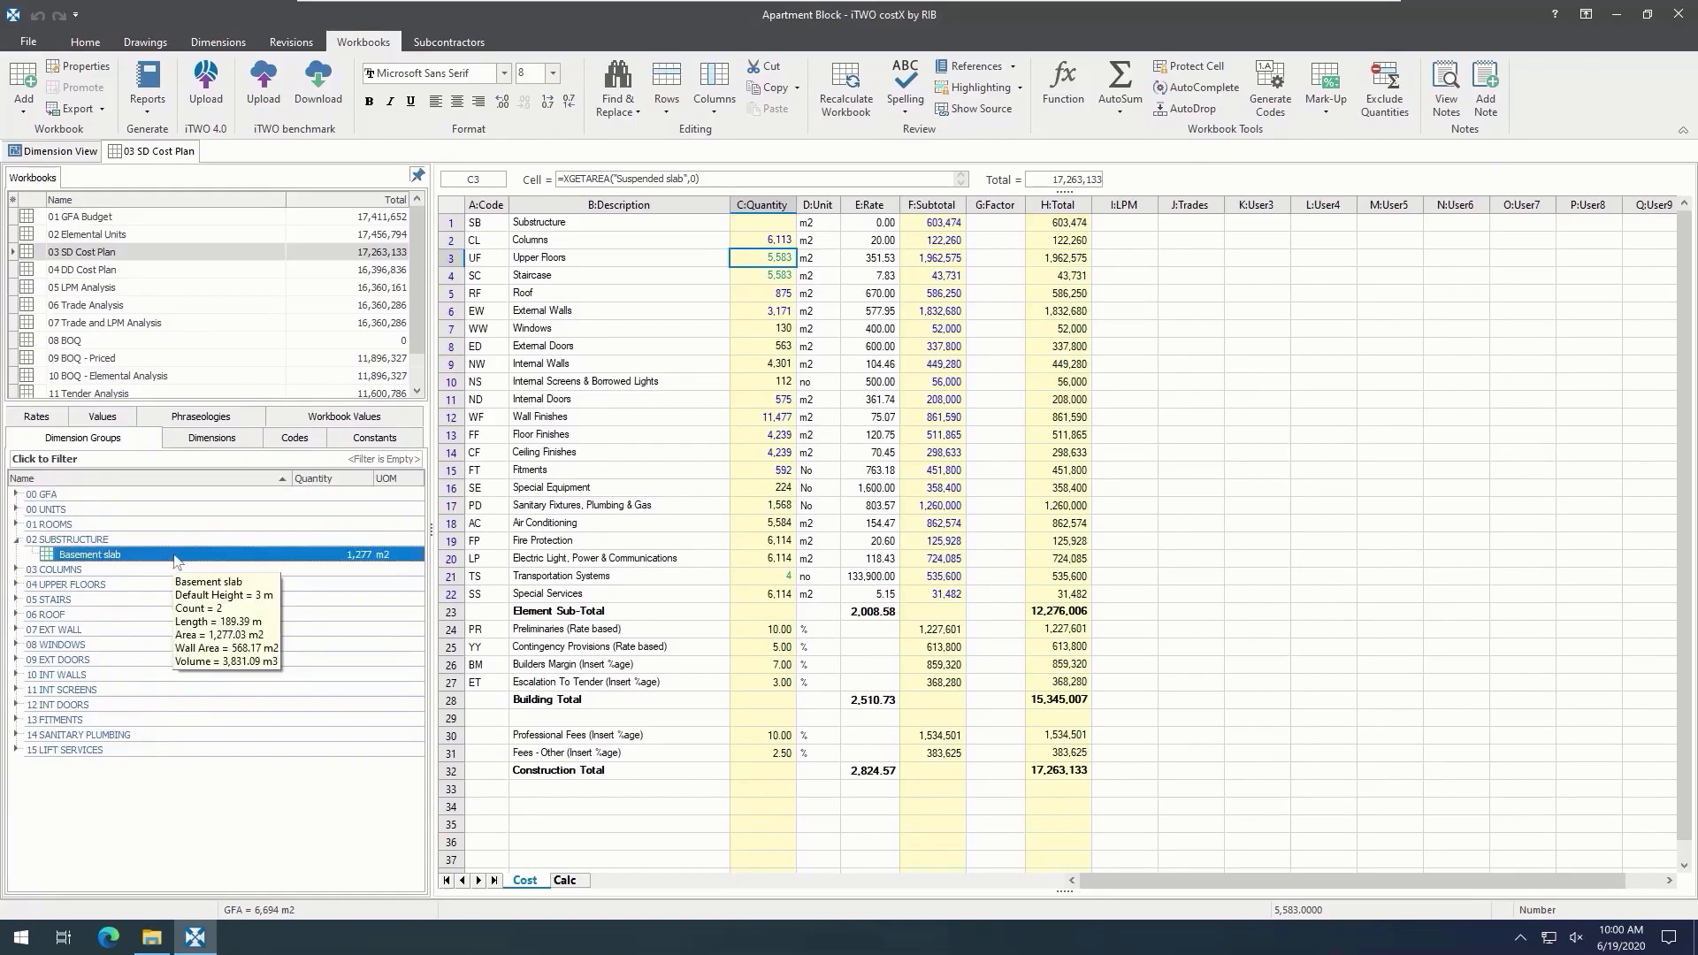
pyautogui.moveTo(174, 560); pyautogui.dragTo(766, 227)
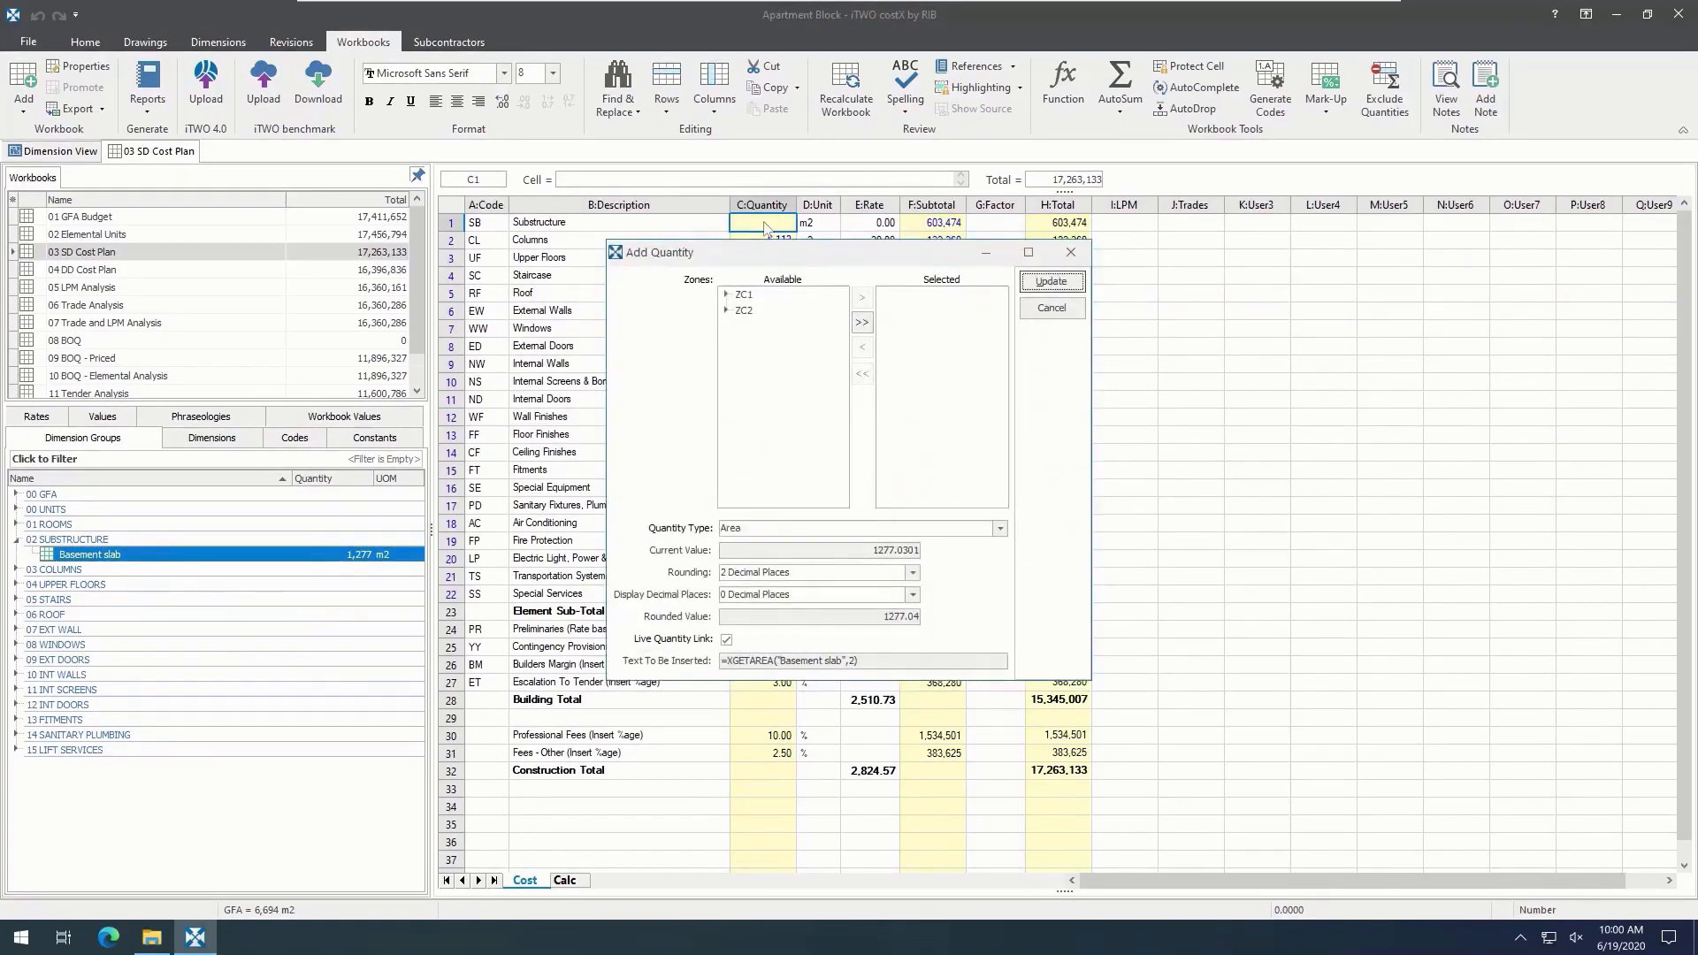
pyautogui.click(1002, 530)
pyautogui.click(1001, 529)
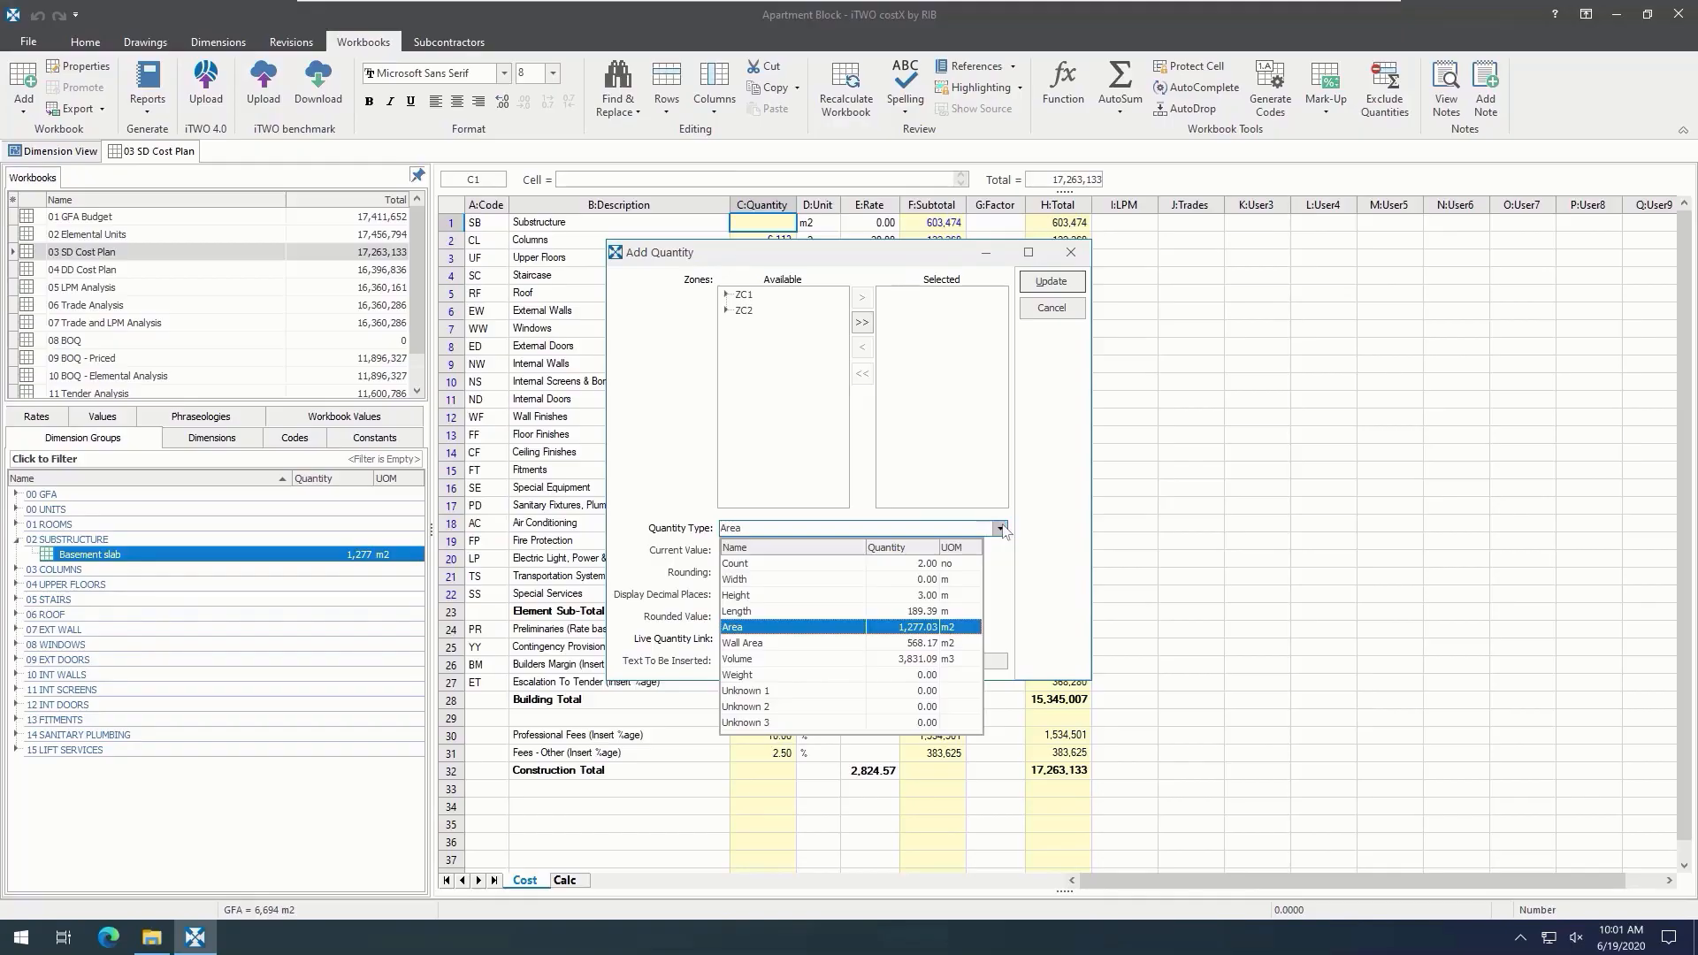
pyautogui.click(1000, 529)
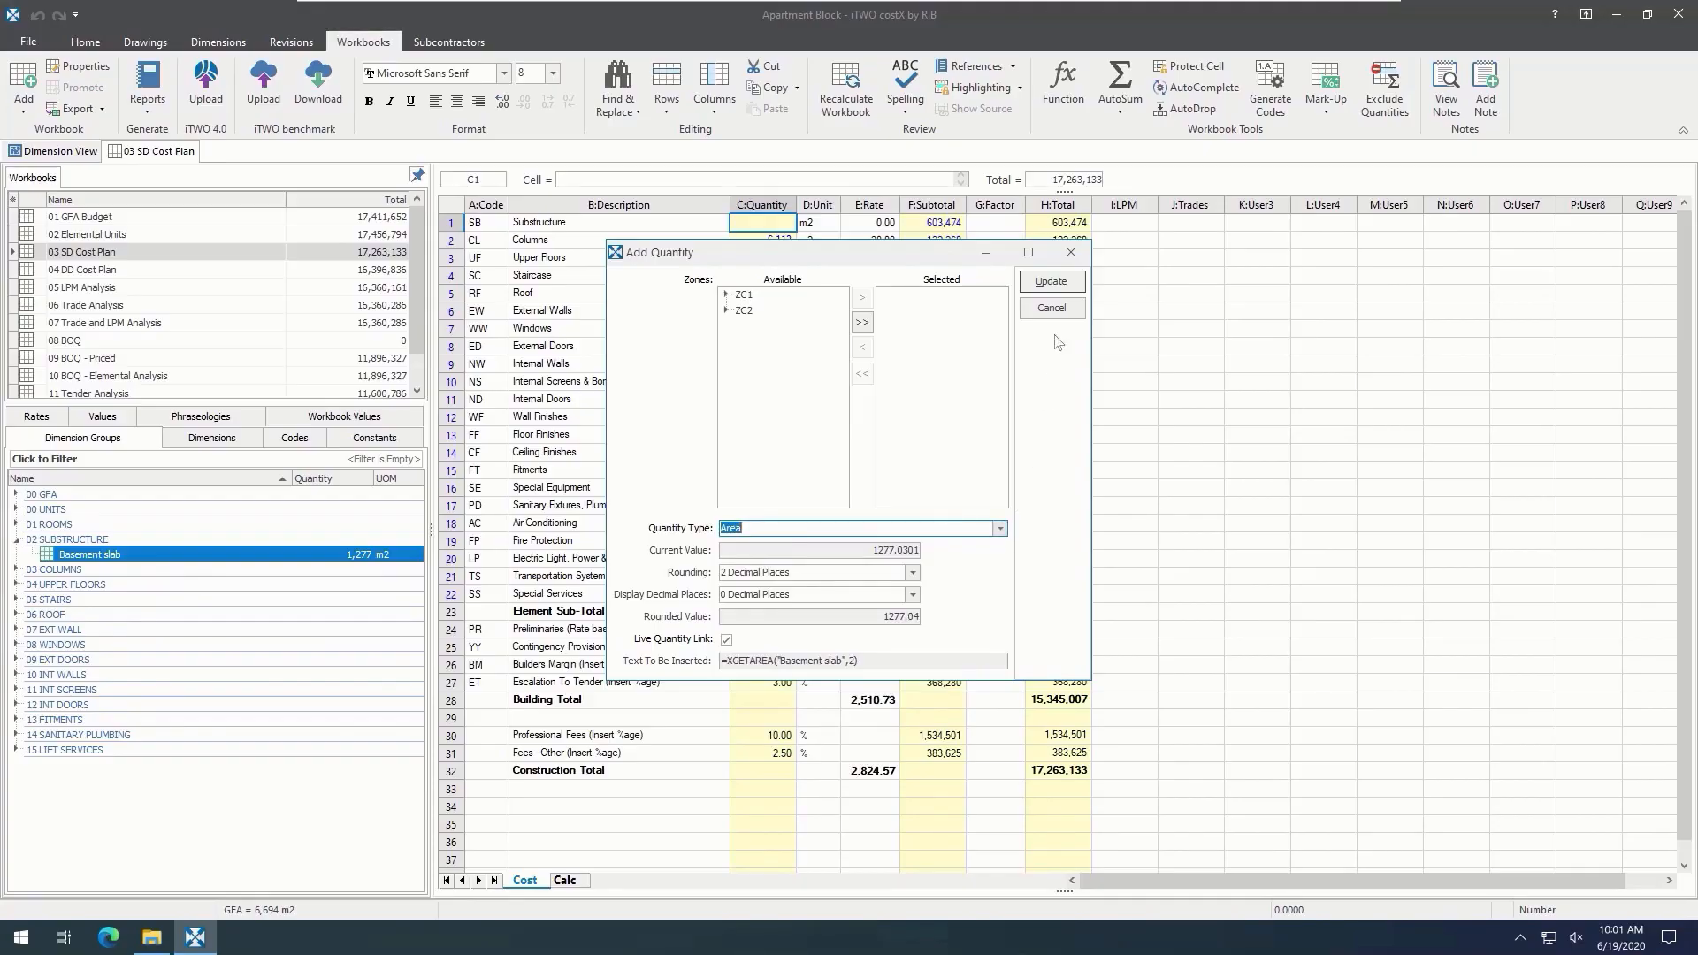
pyautogui.click(1050, 281)
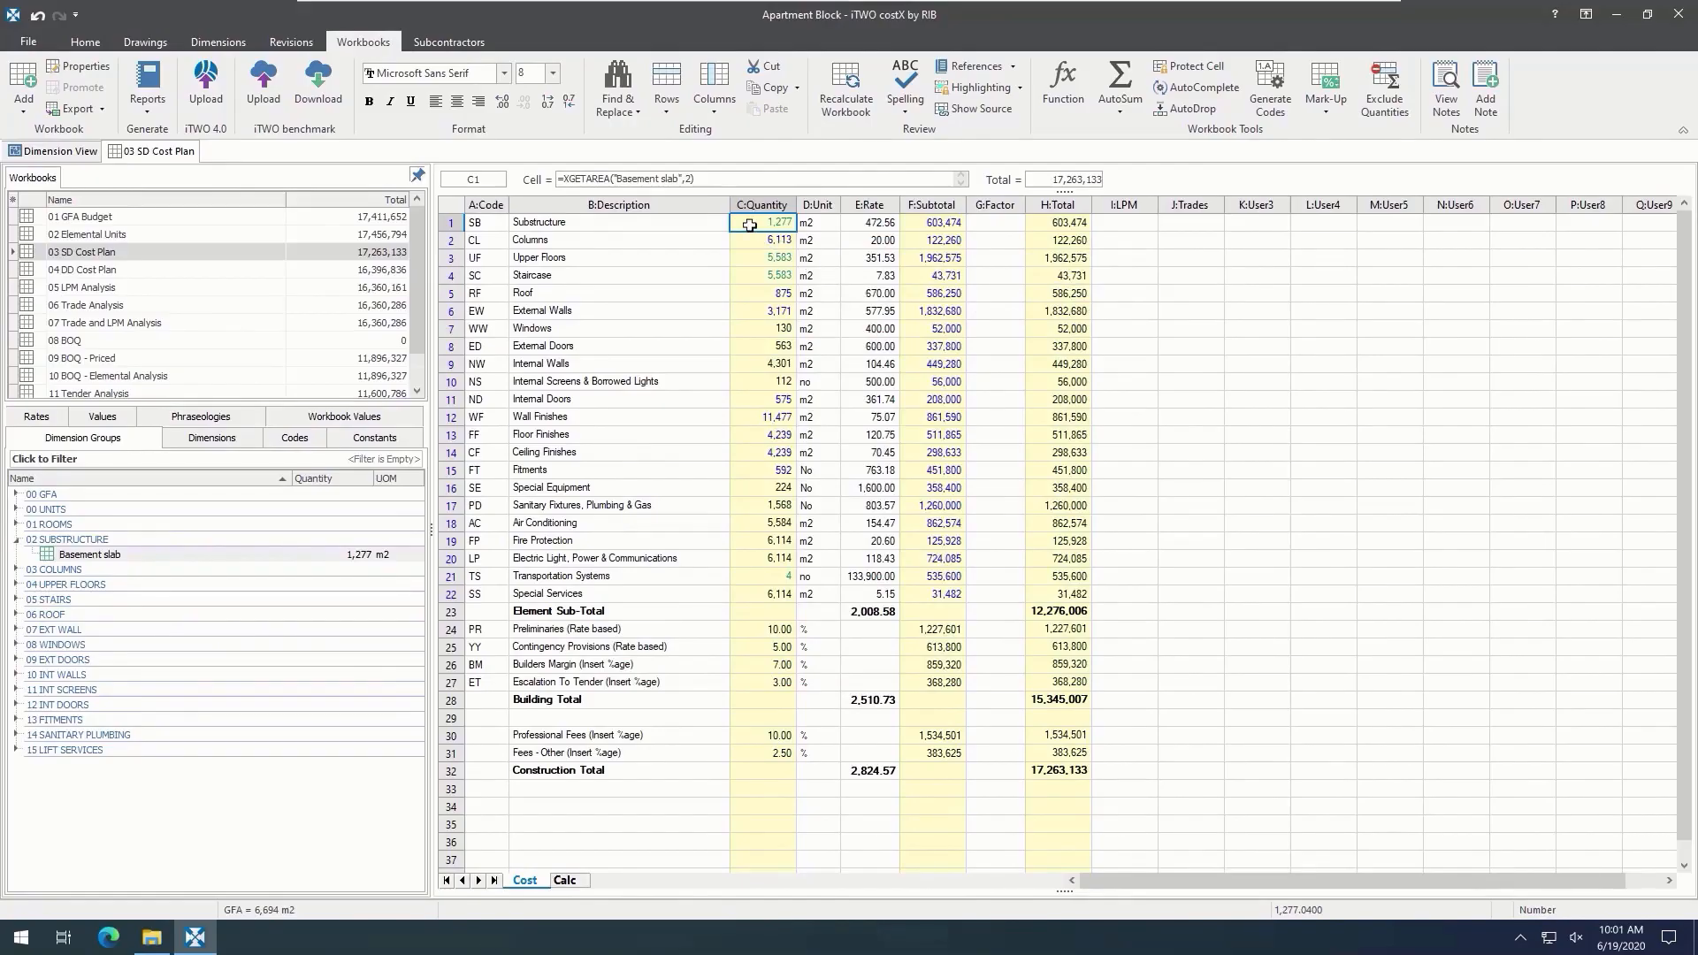
# Step: Show the source drawing of the Substructure quantity and delete the narrow Basement slab dimension beside the main slab
pyautogui.click(1011, 109)
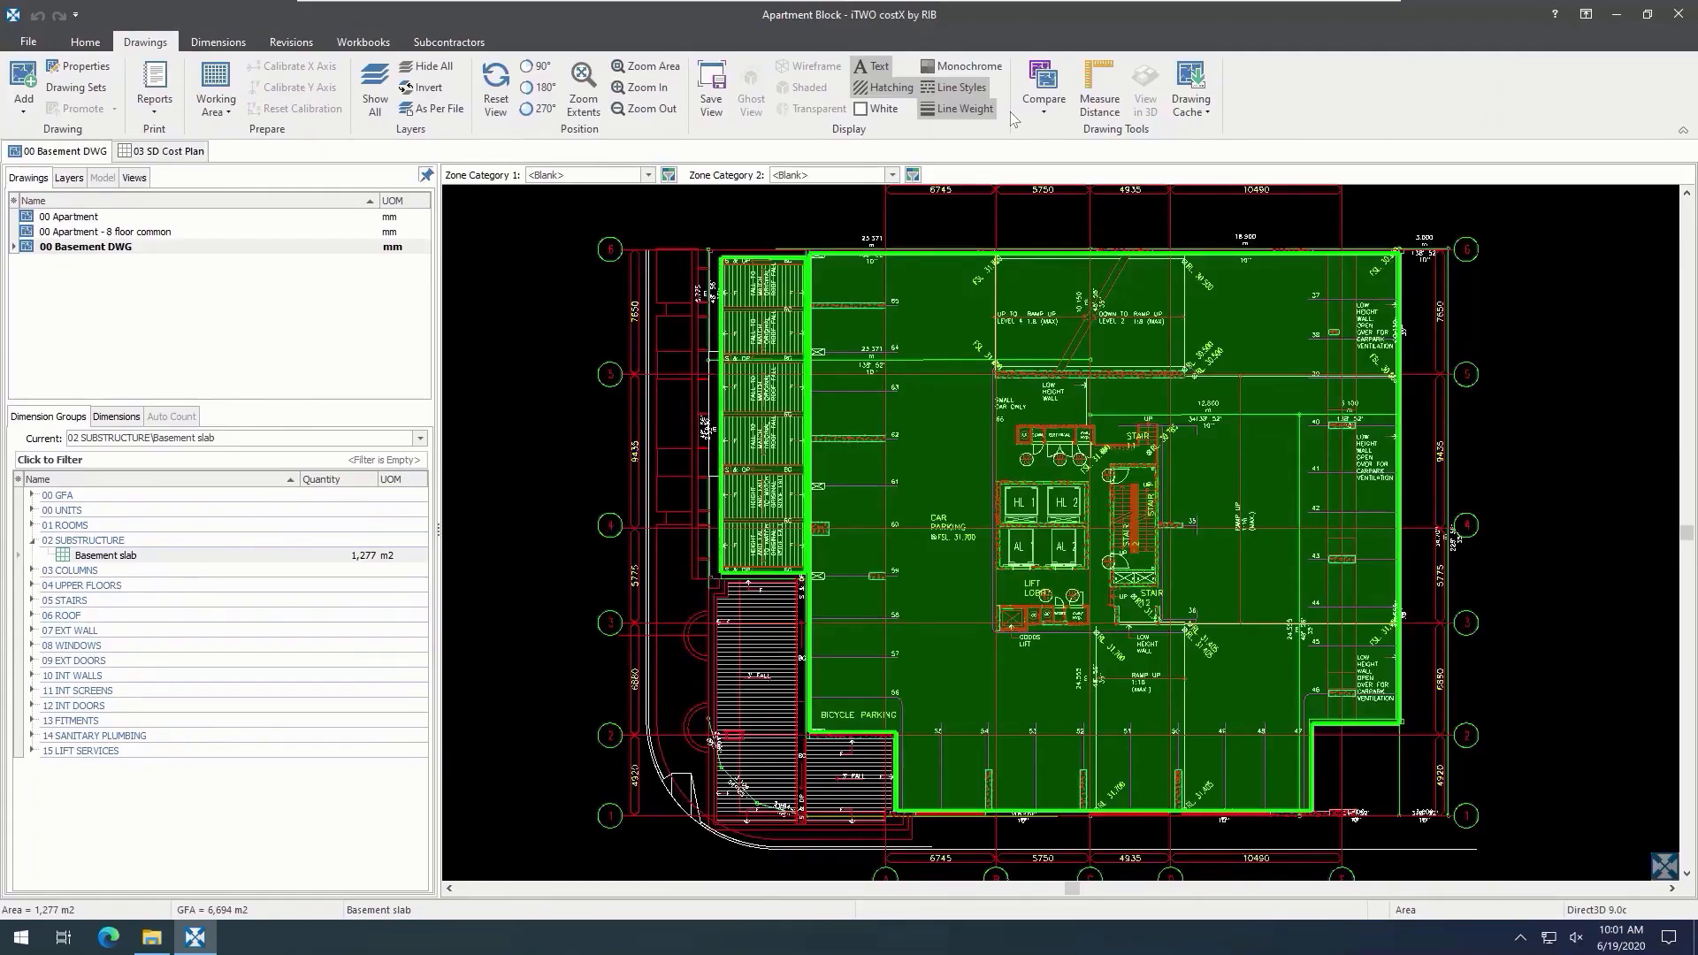
pyautogui.moveTo(738, 336)
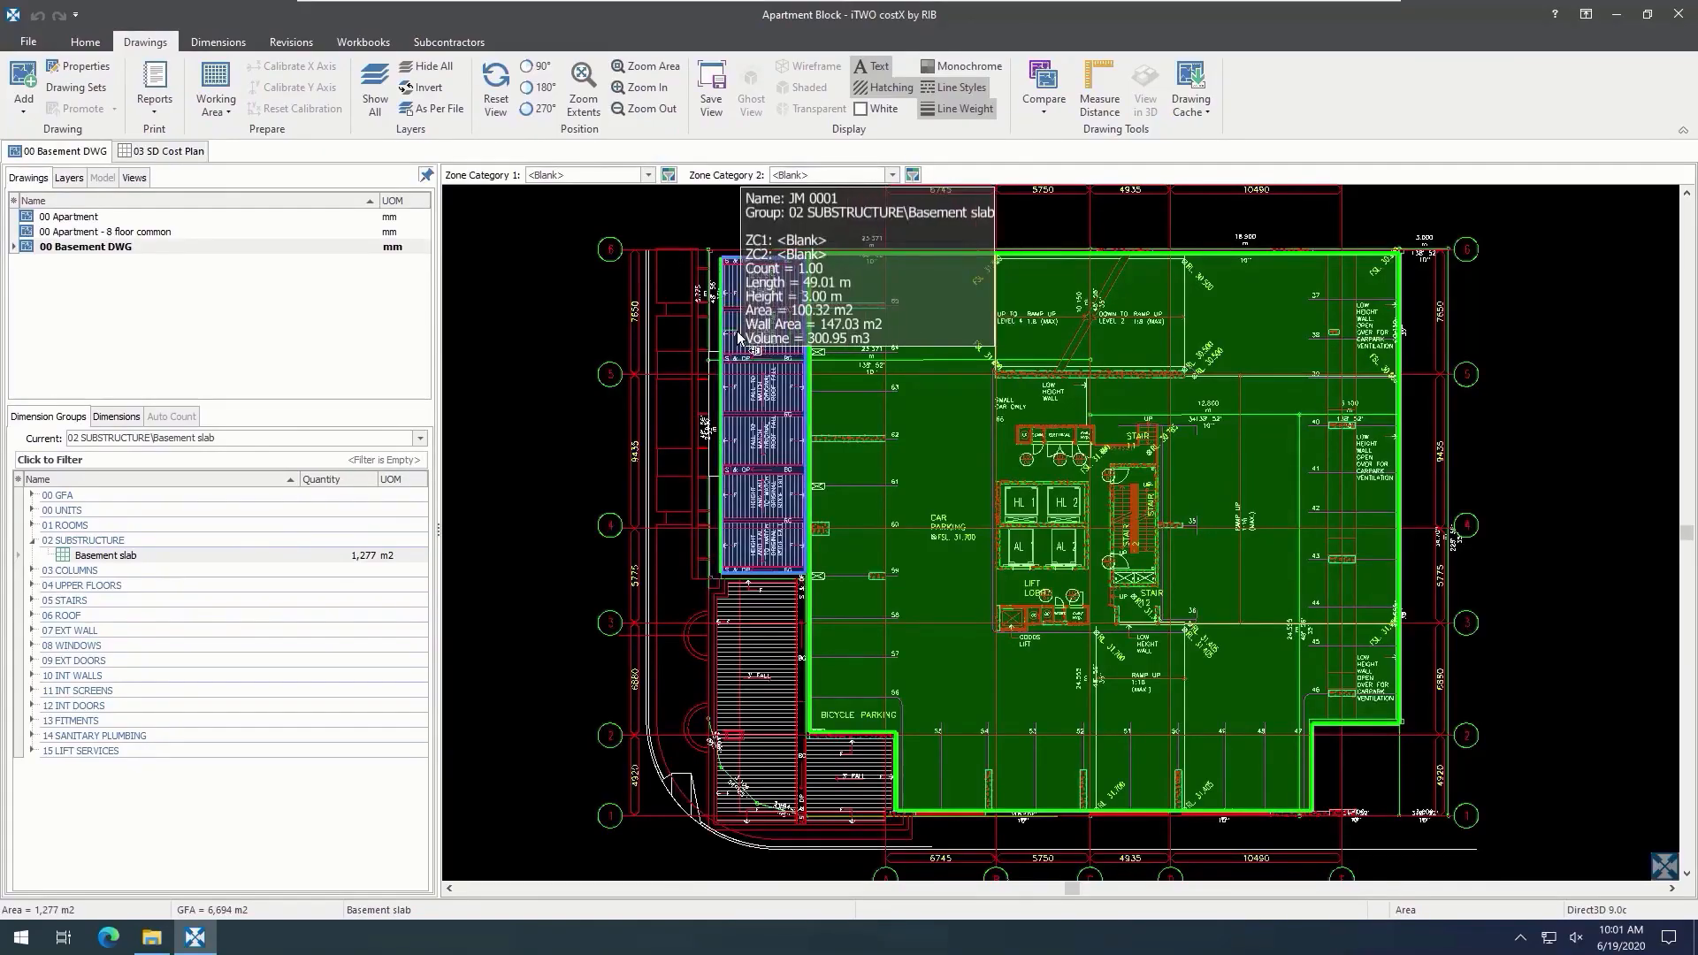
pyautogui.press('Delete')
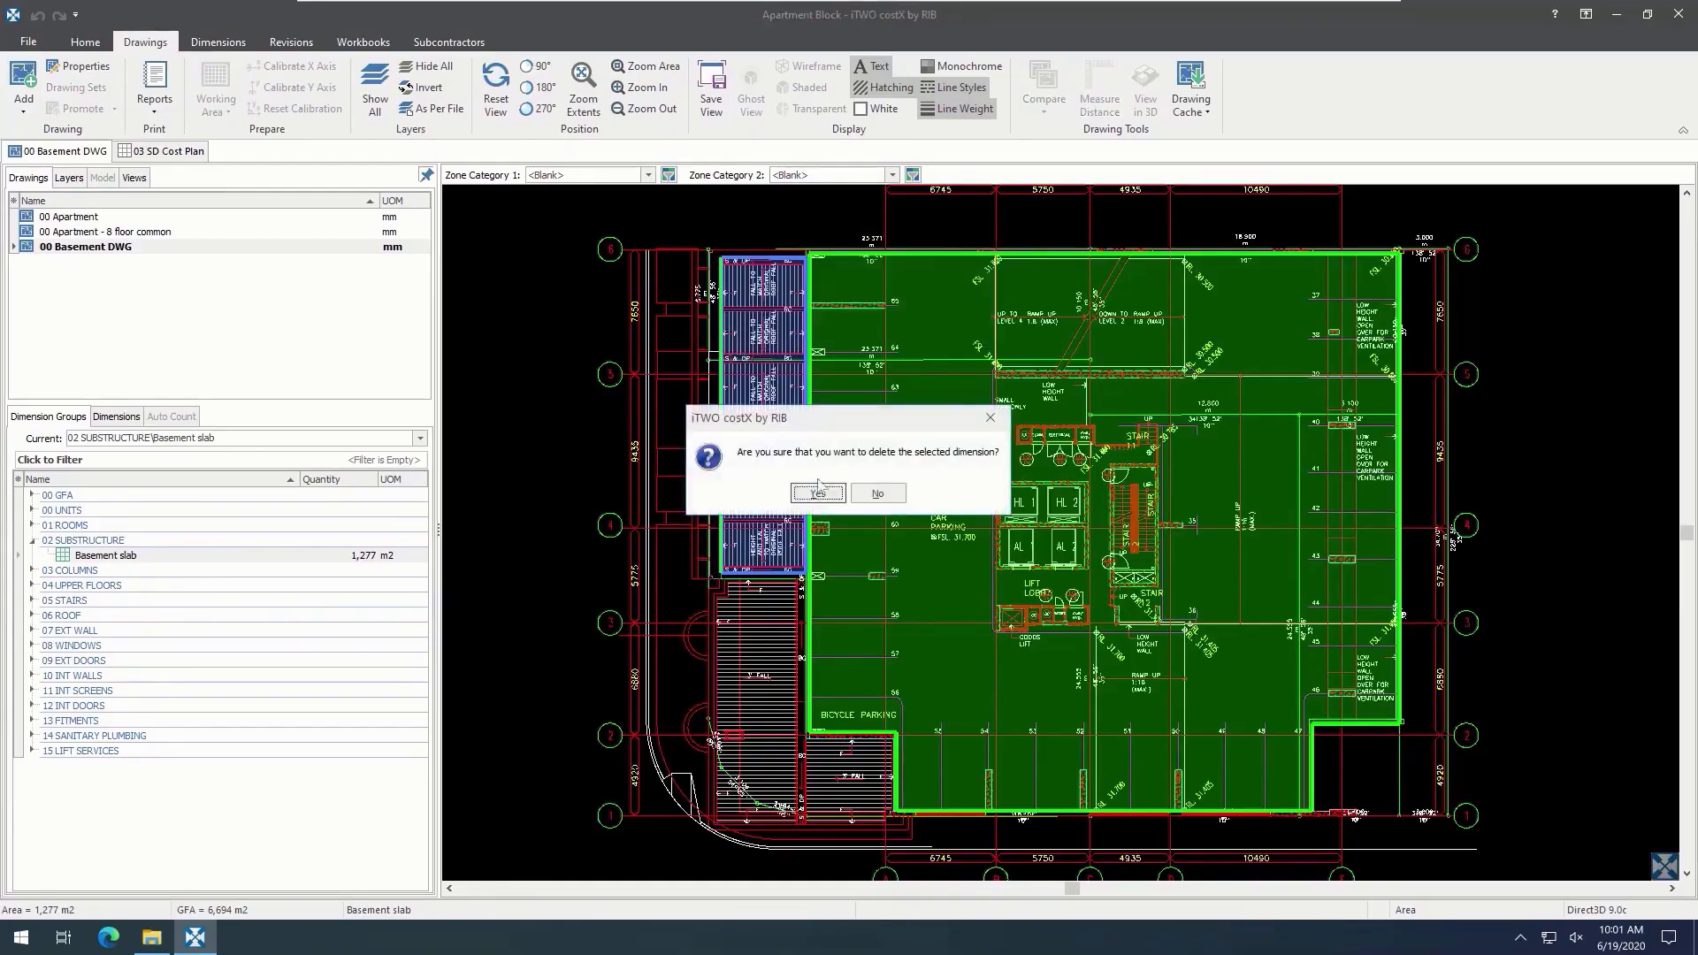
pyautogui.click(836, 498)
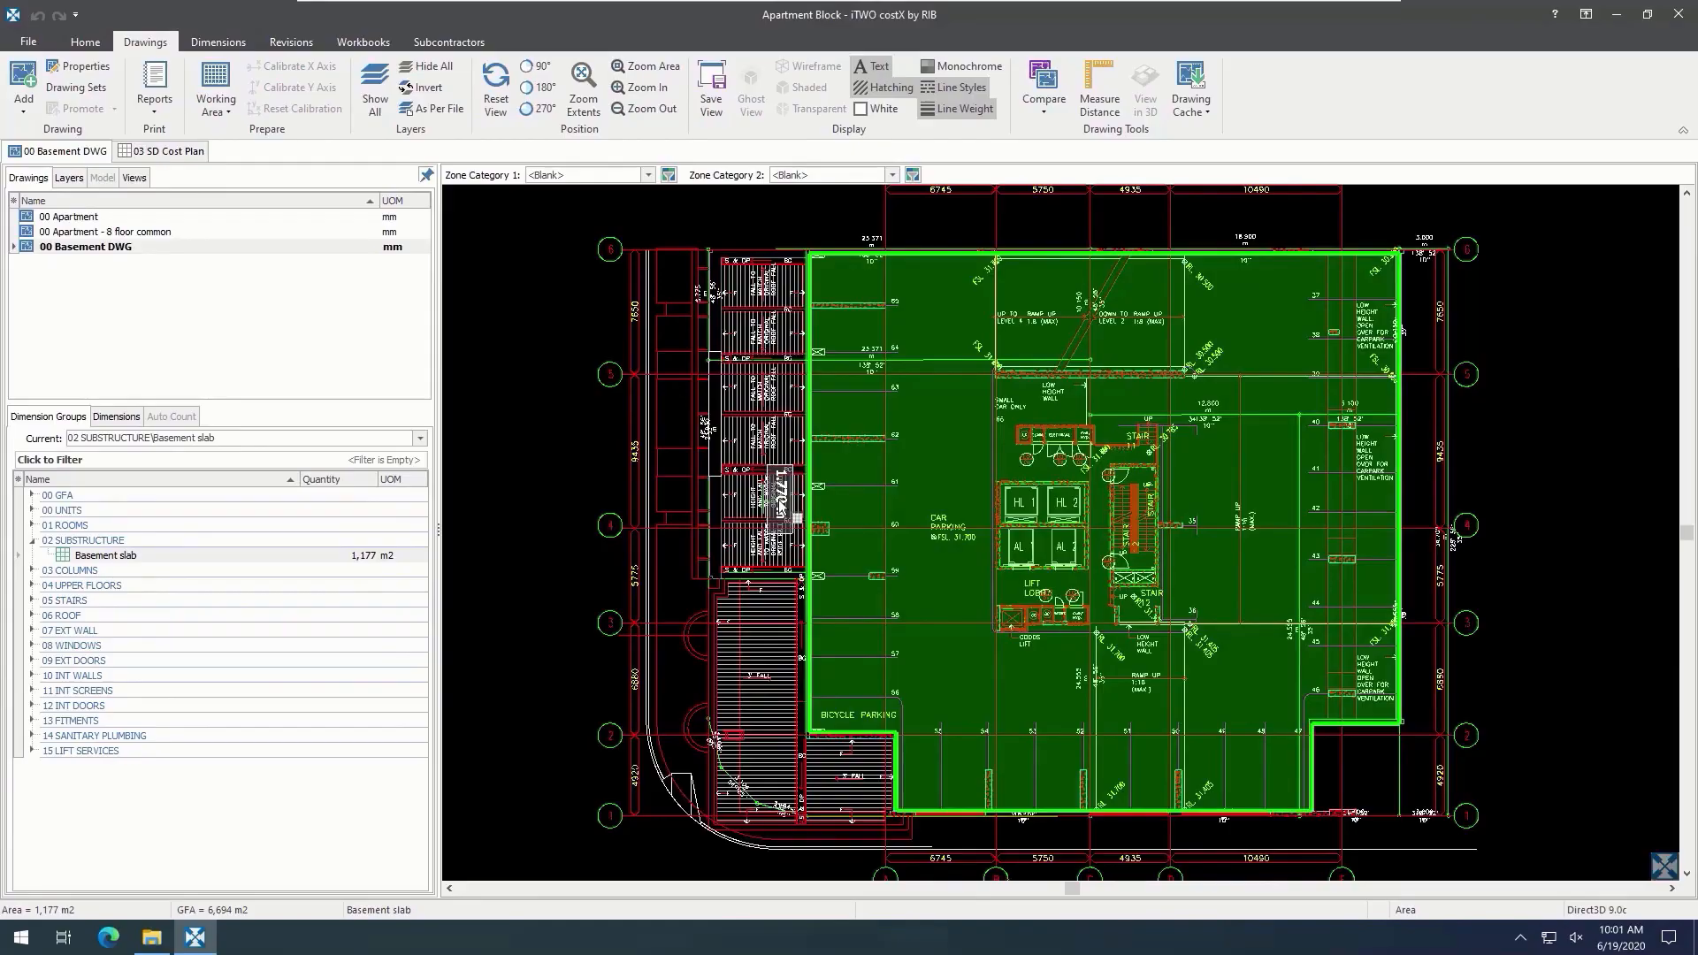
# Step: Return to the SD cost plan and open the rate build-up of the 180 thick suspended slab item under Substructure
pyautogui.moveTo(375, 564)
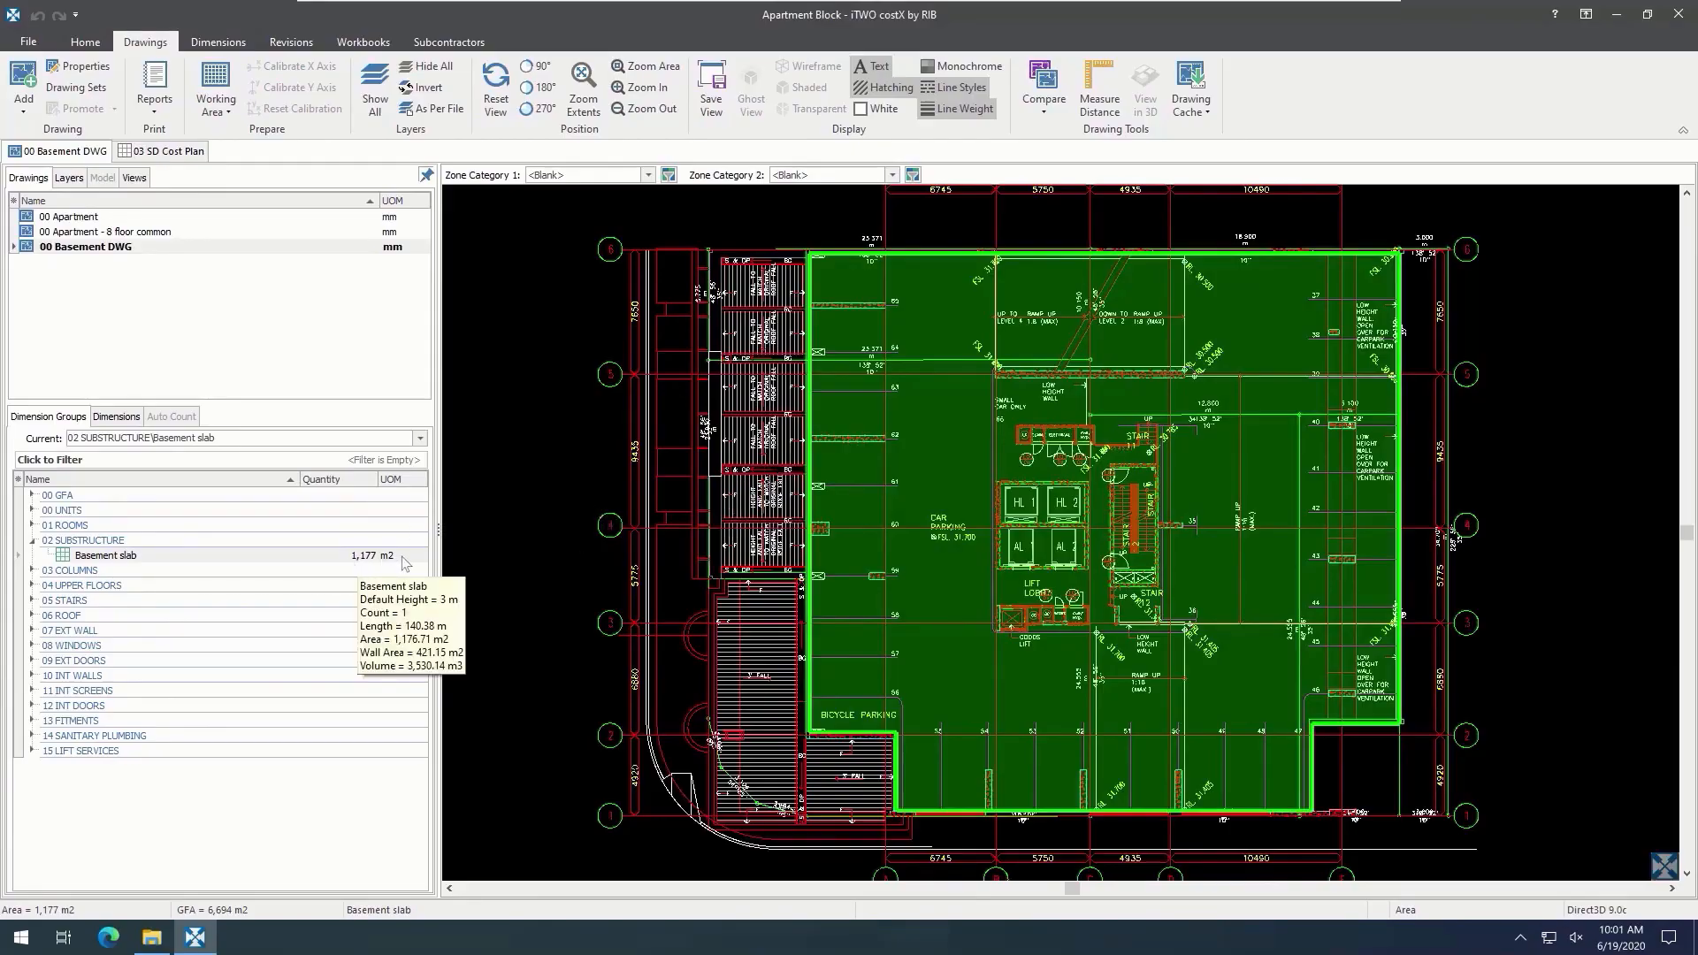
pyautogui.click(194, 154)
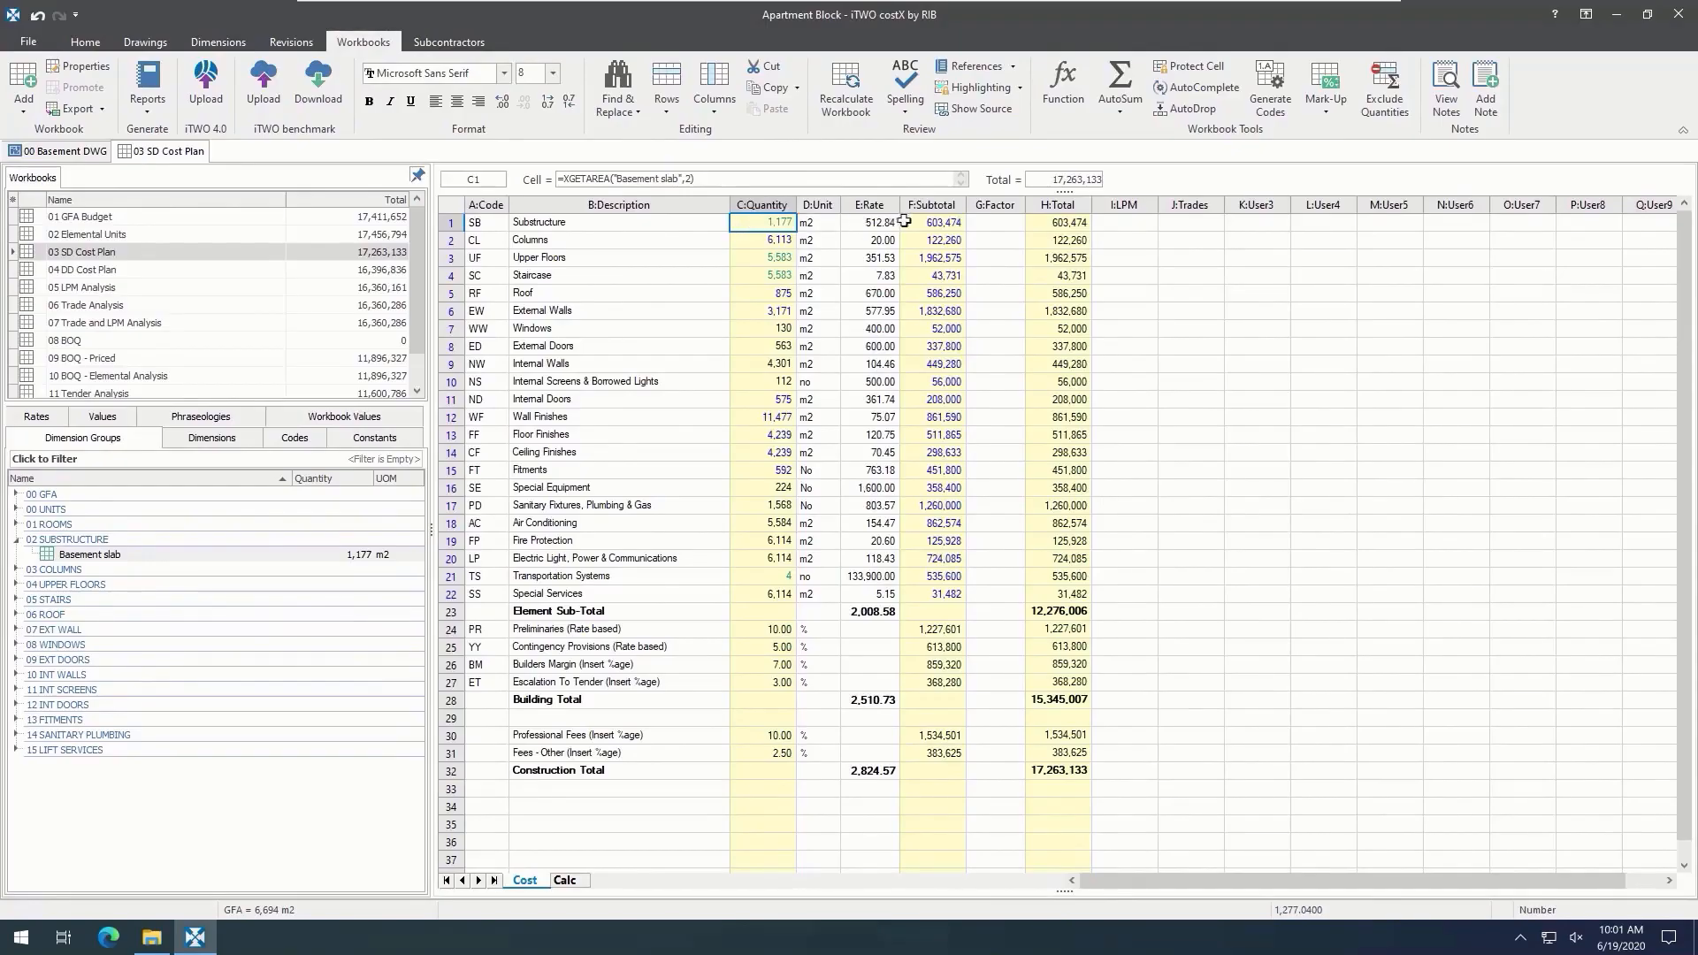
pyautogui.doubleClick(915, 224)
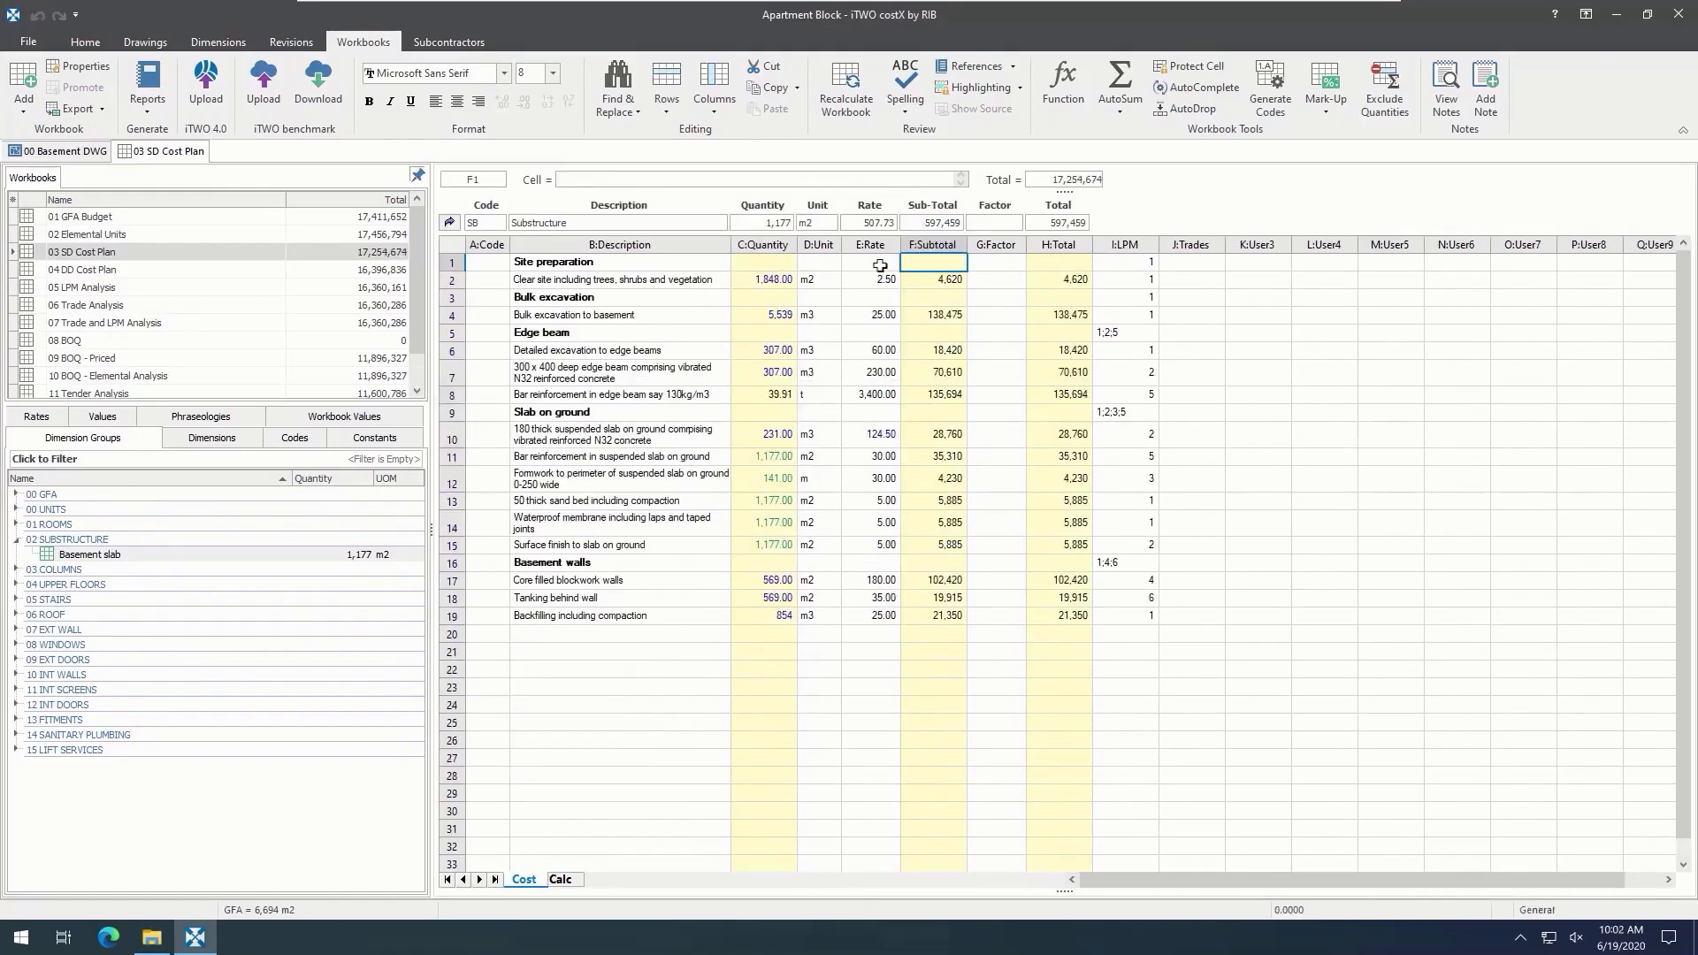
pyautogui.doubleClick(858, 435)
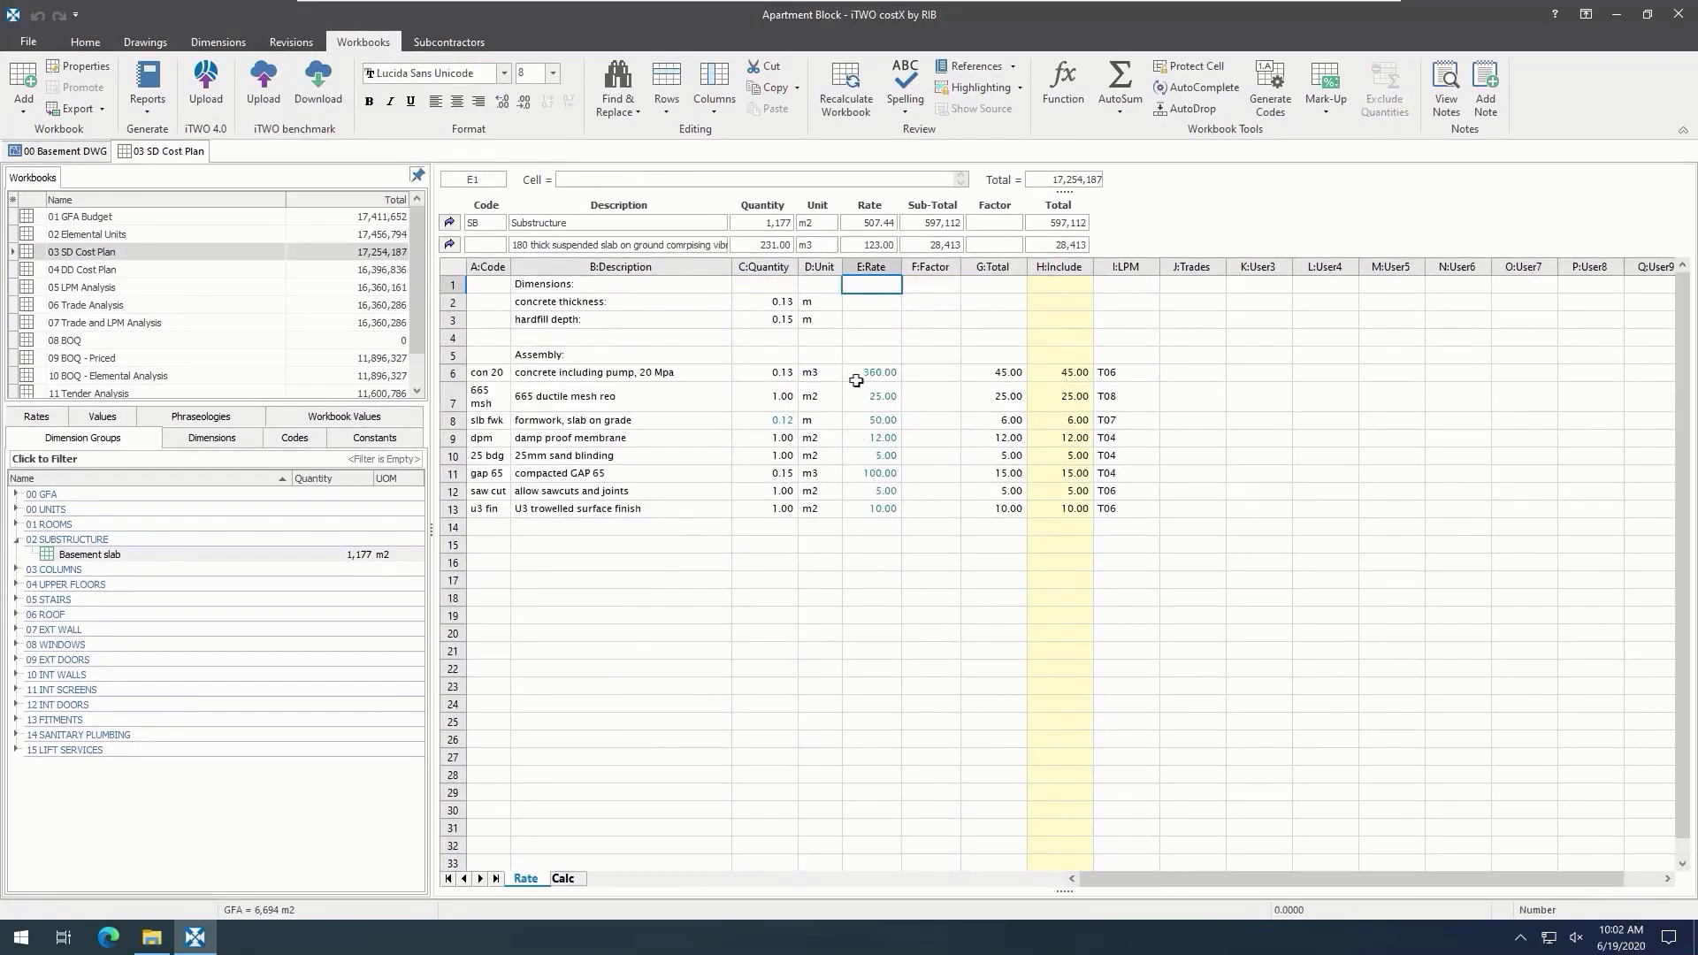
# Step: Examine the assembly rates in the build-up and show the source of the rate for concrete including pump, 20 Mpa
pyautogui.moveTo(857, 375); pyautogui.dragTo(851, 505)
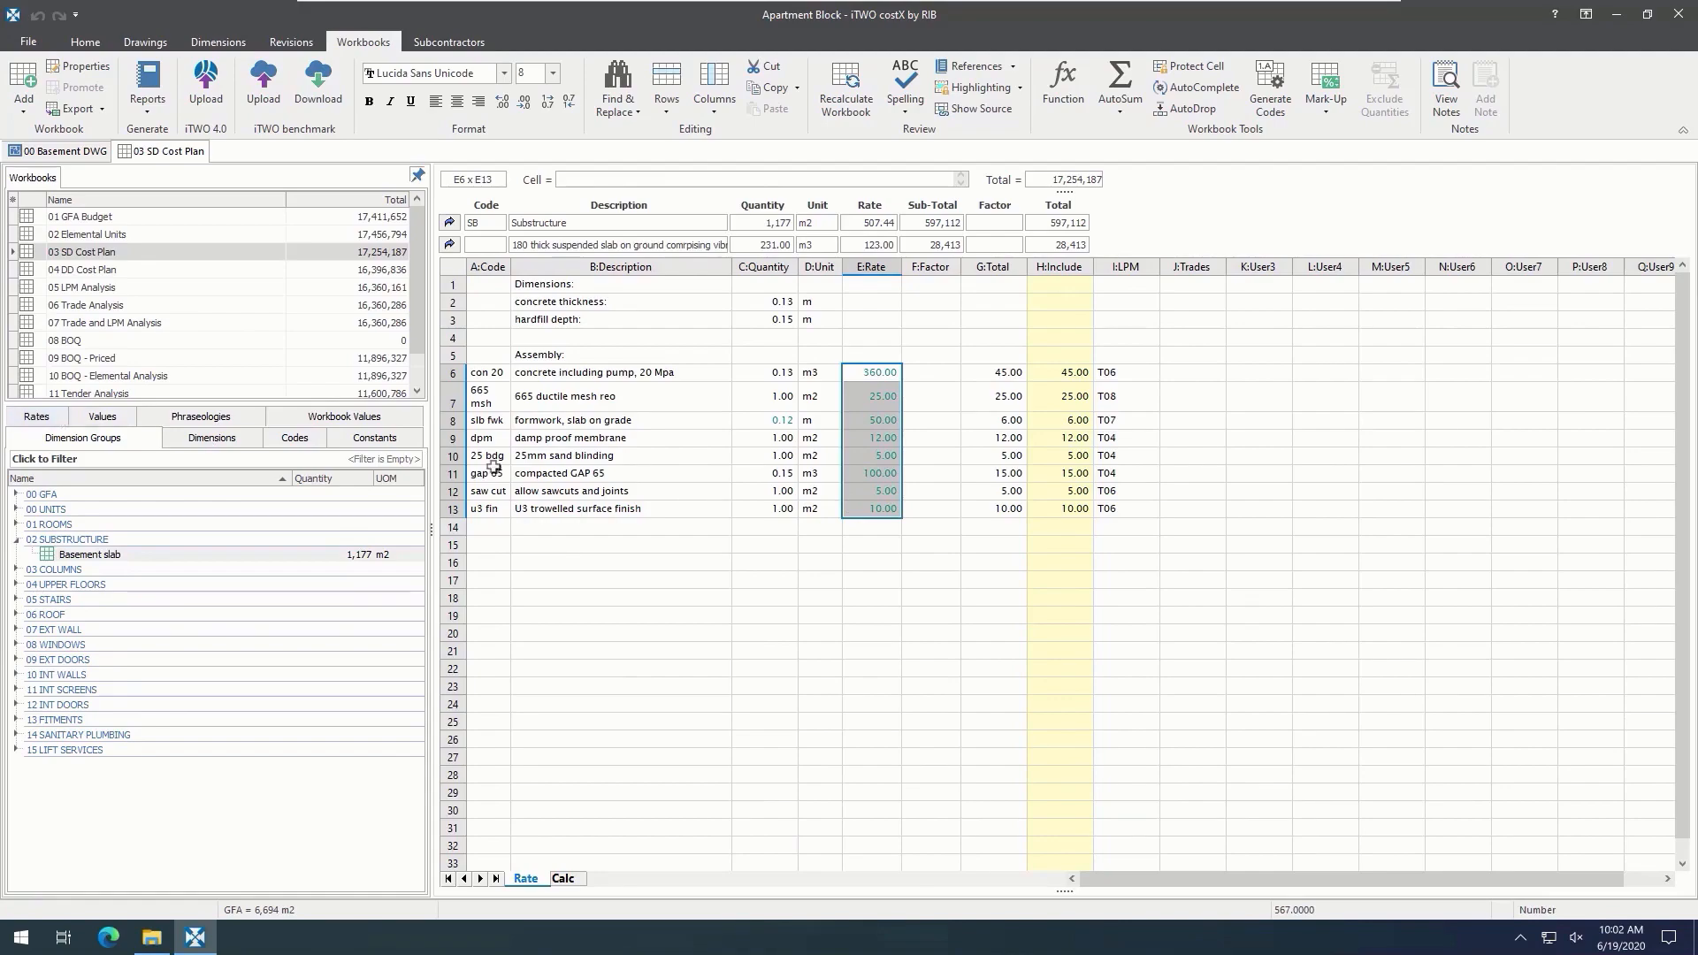
pyautogui.click(884, 378)
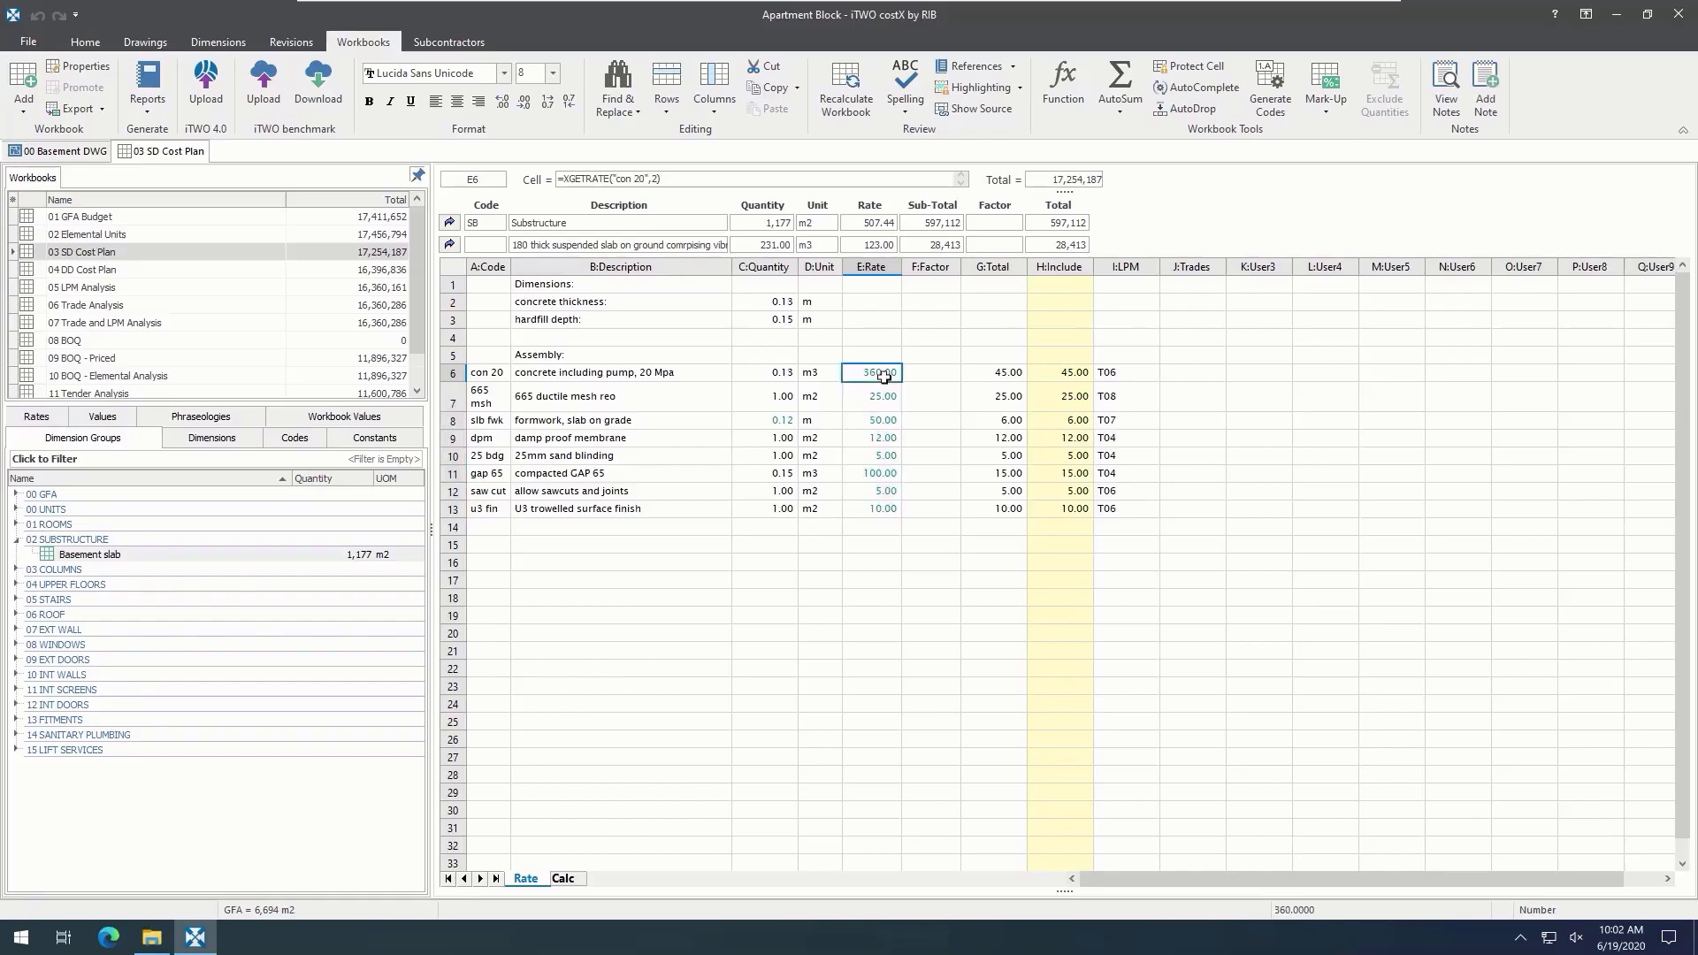
pyautogui.click(1000, 113)
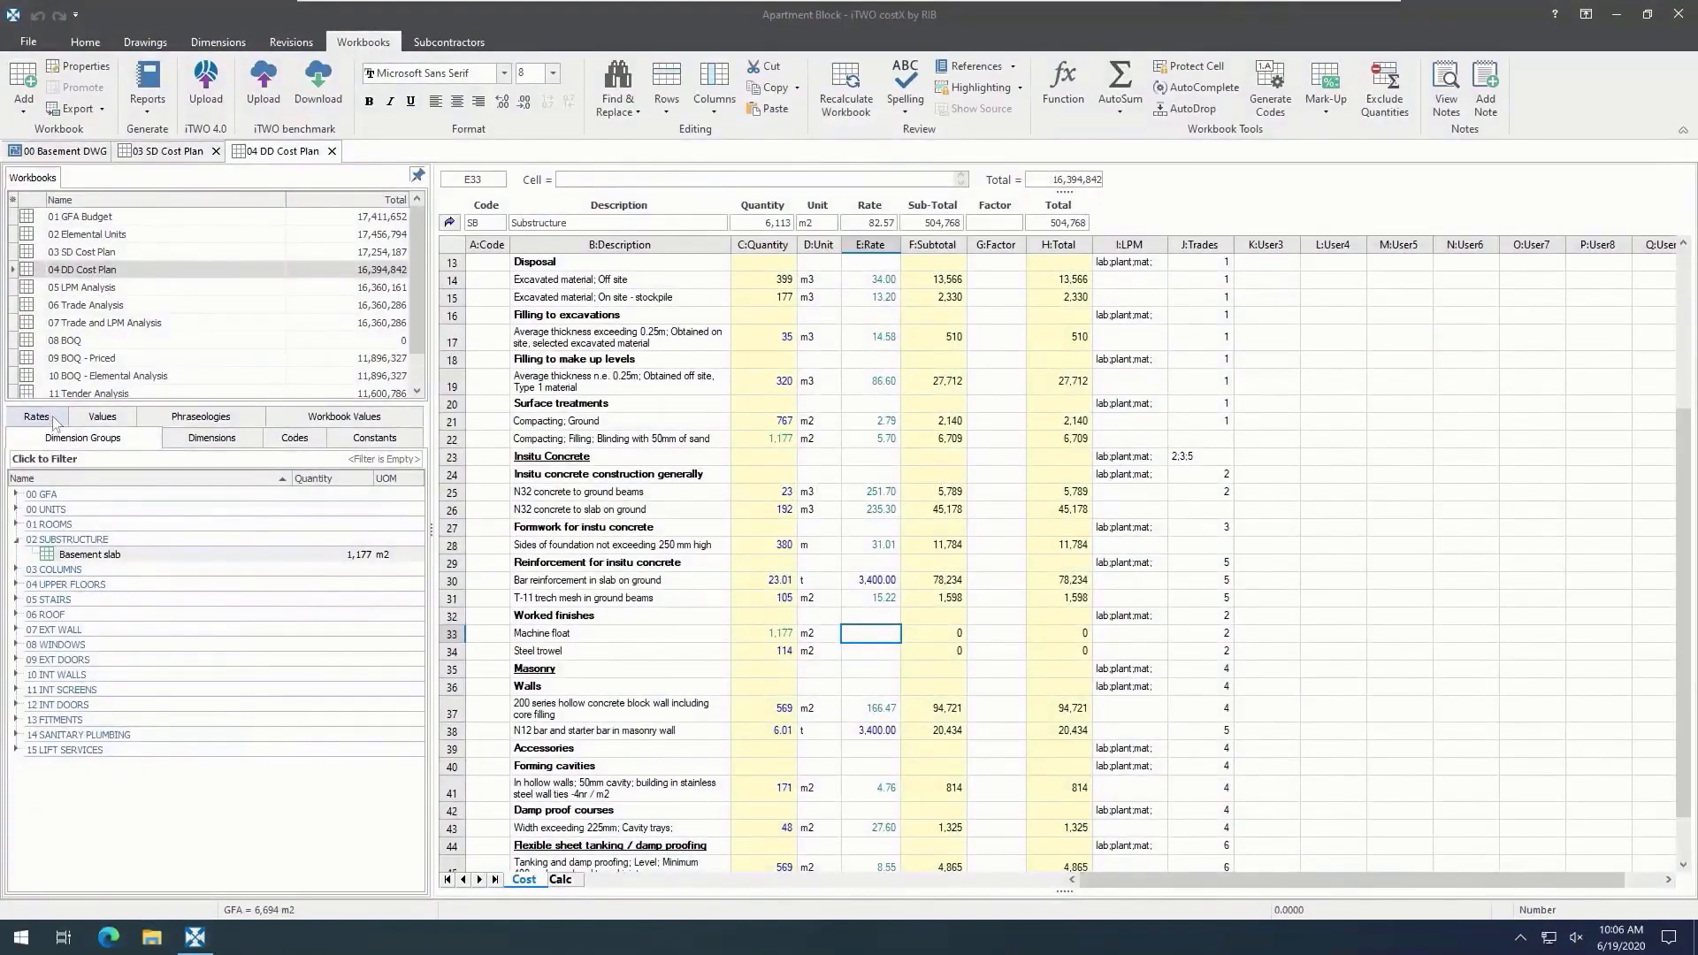
# Step: Start a new rate in the Comp-Insitu Concrete group of the QS Example DD rates library
pyautogui.click(53, 418)
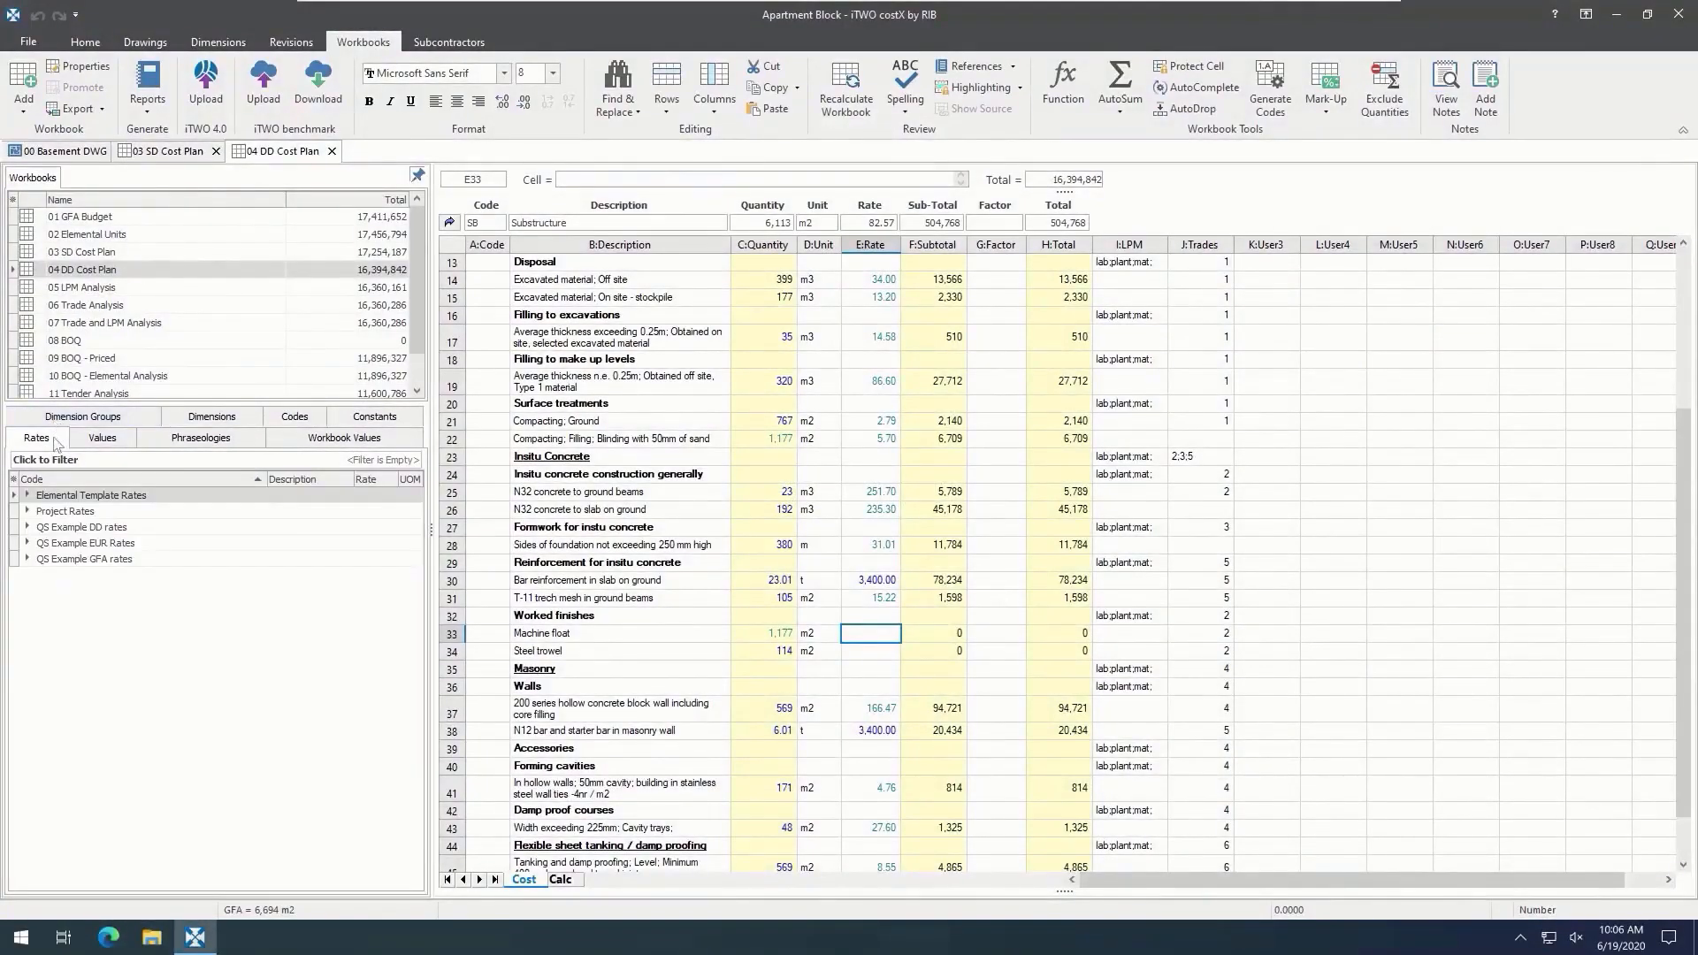
pyautogui.click(28, 528)
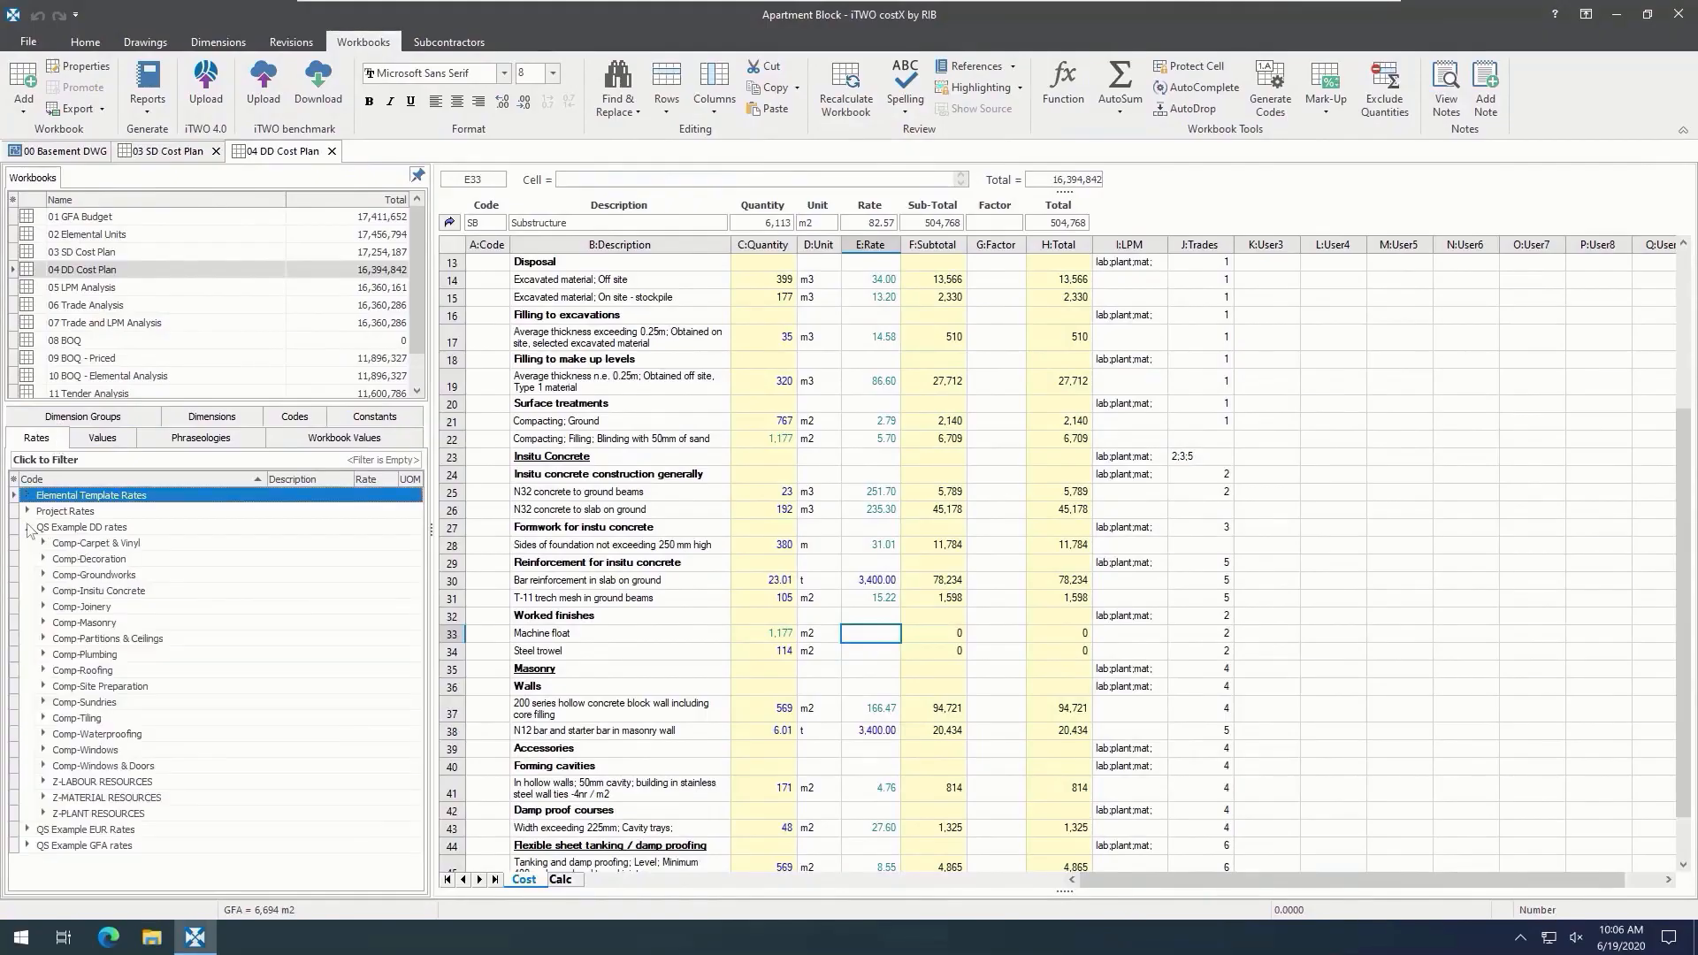
pyautogui.click(43, 591)
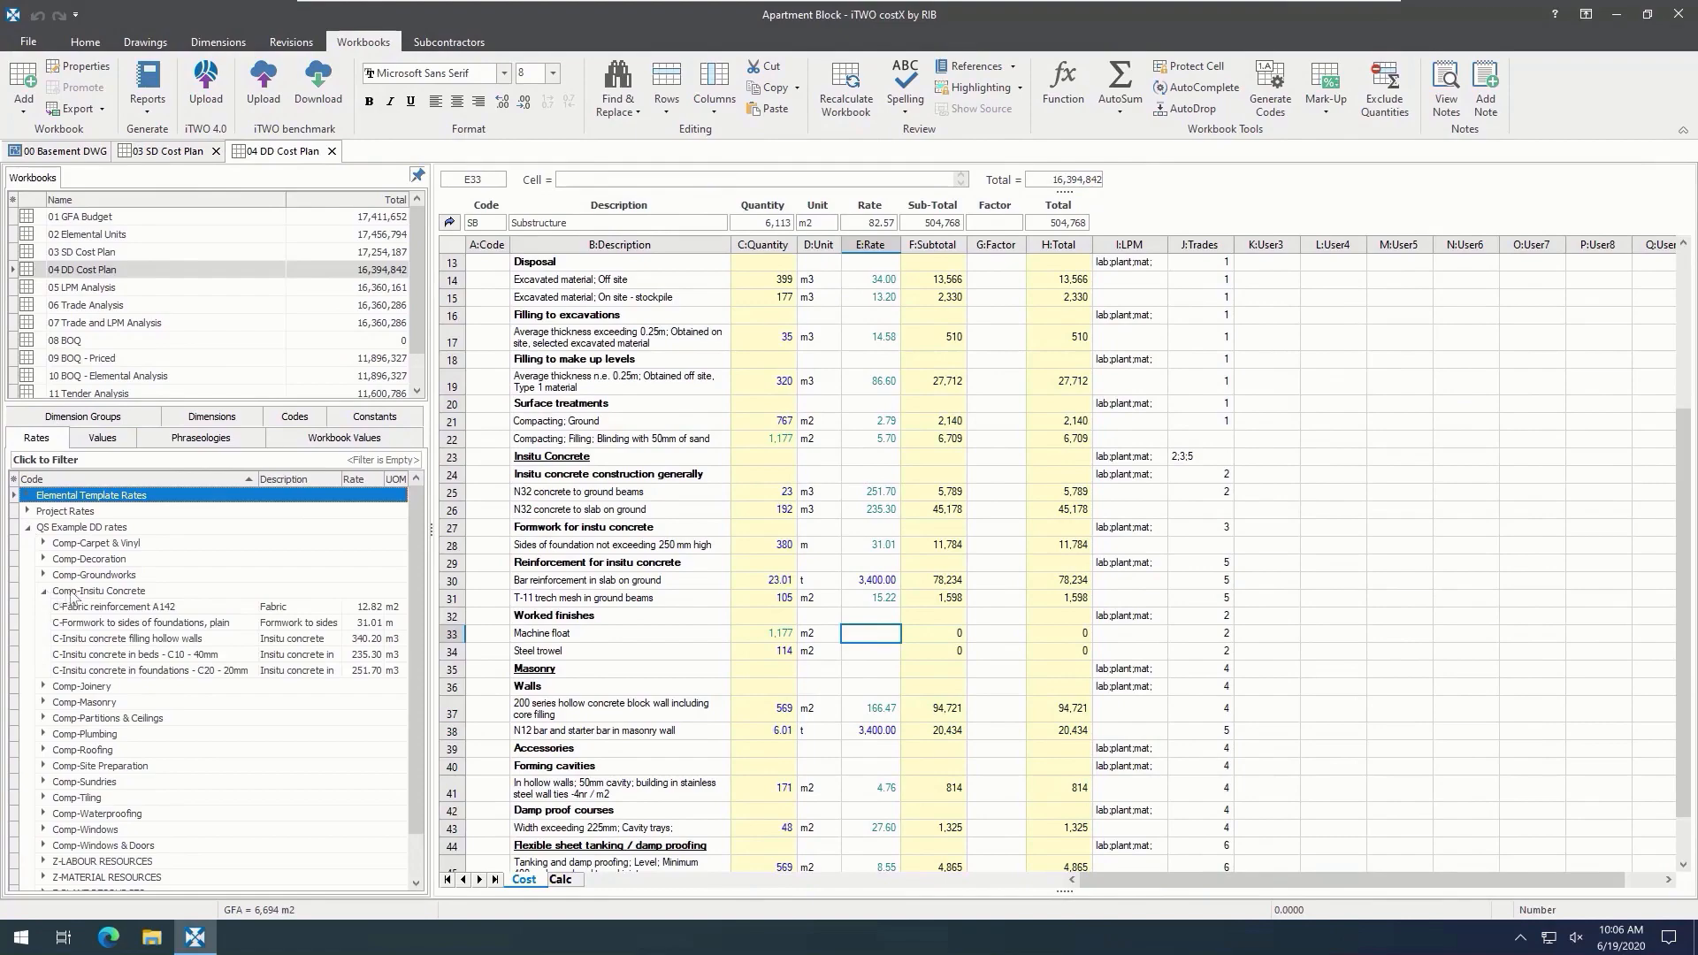
pyautogui.rightClick(71, 592)
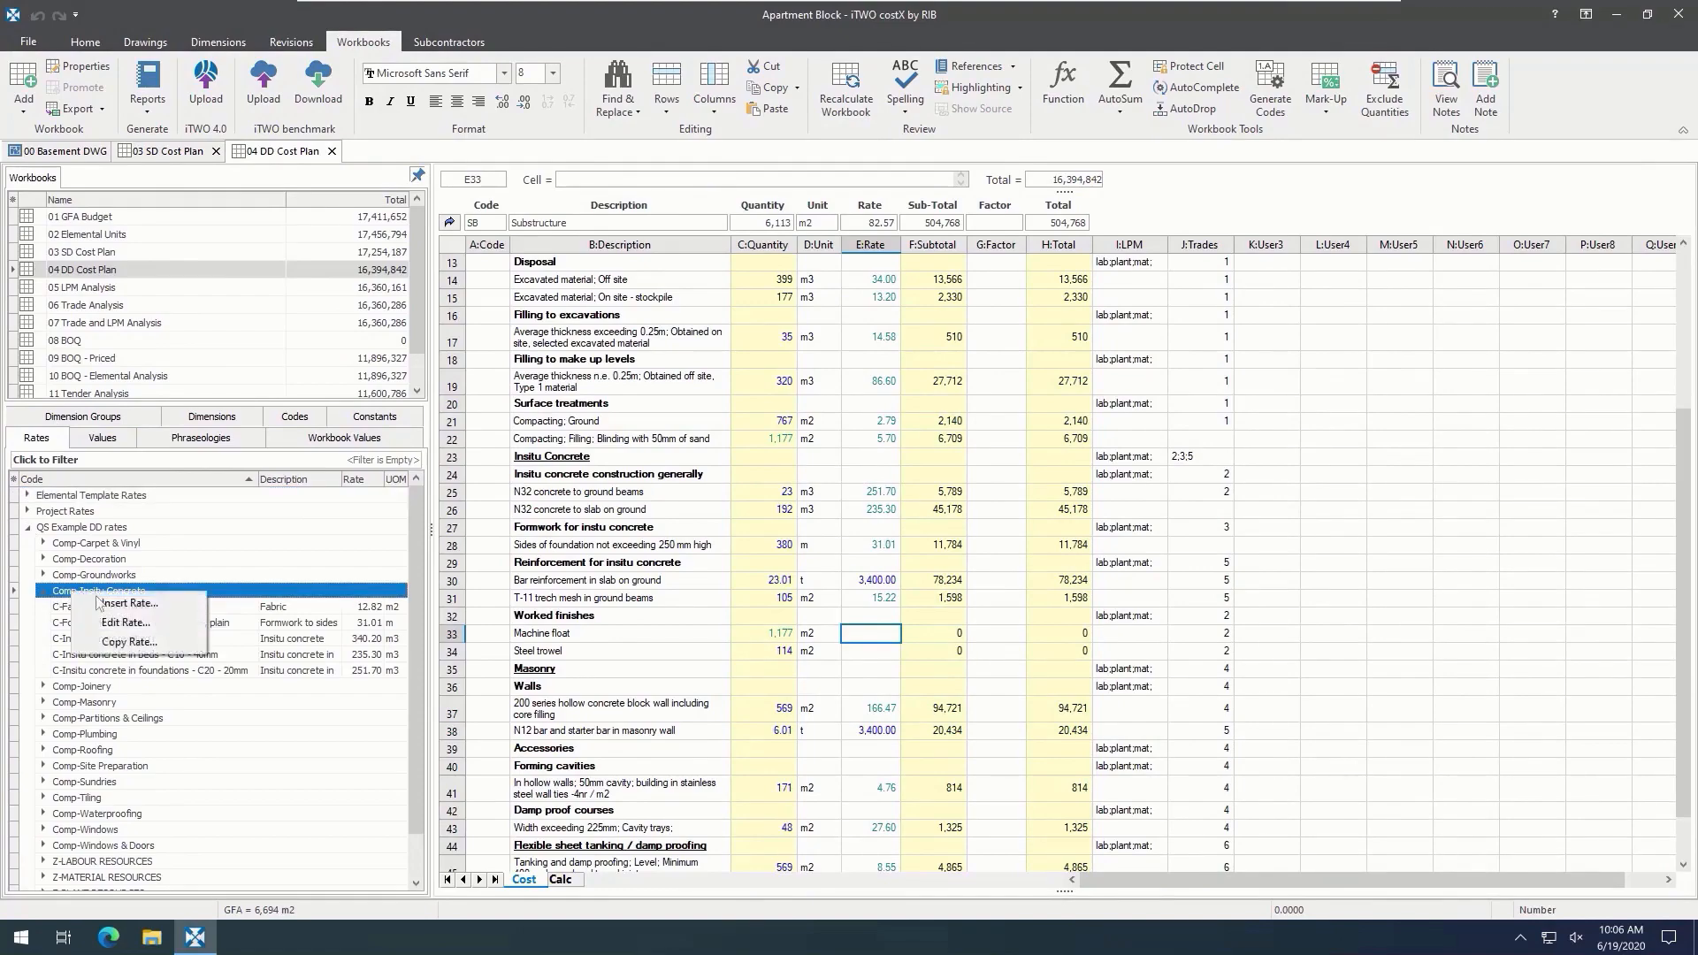
pyautogui.click(158, 605)
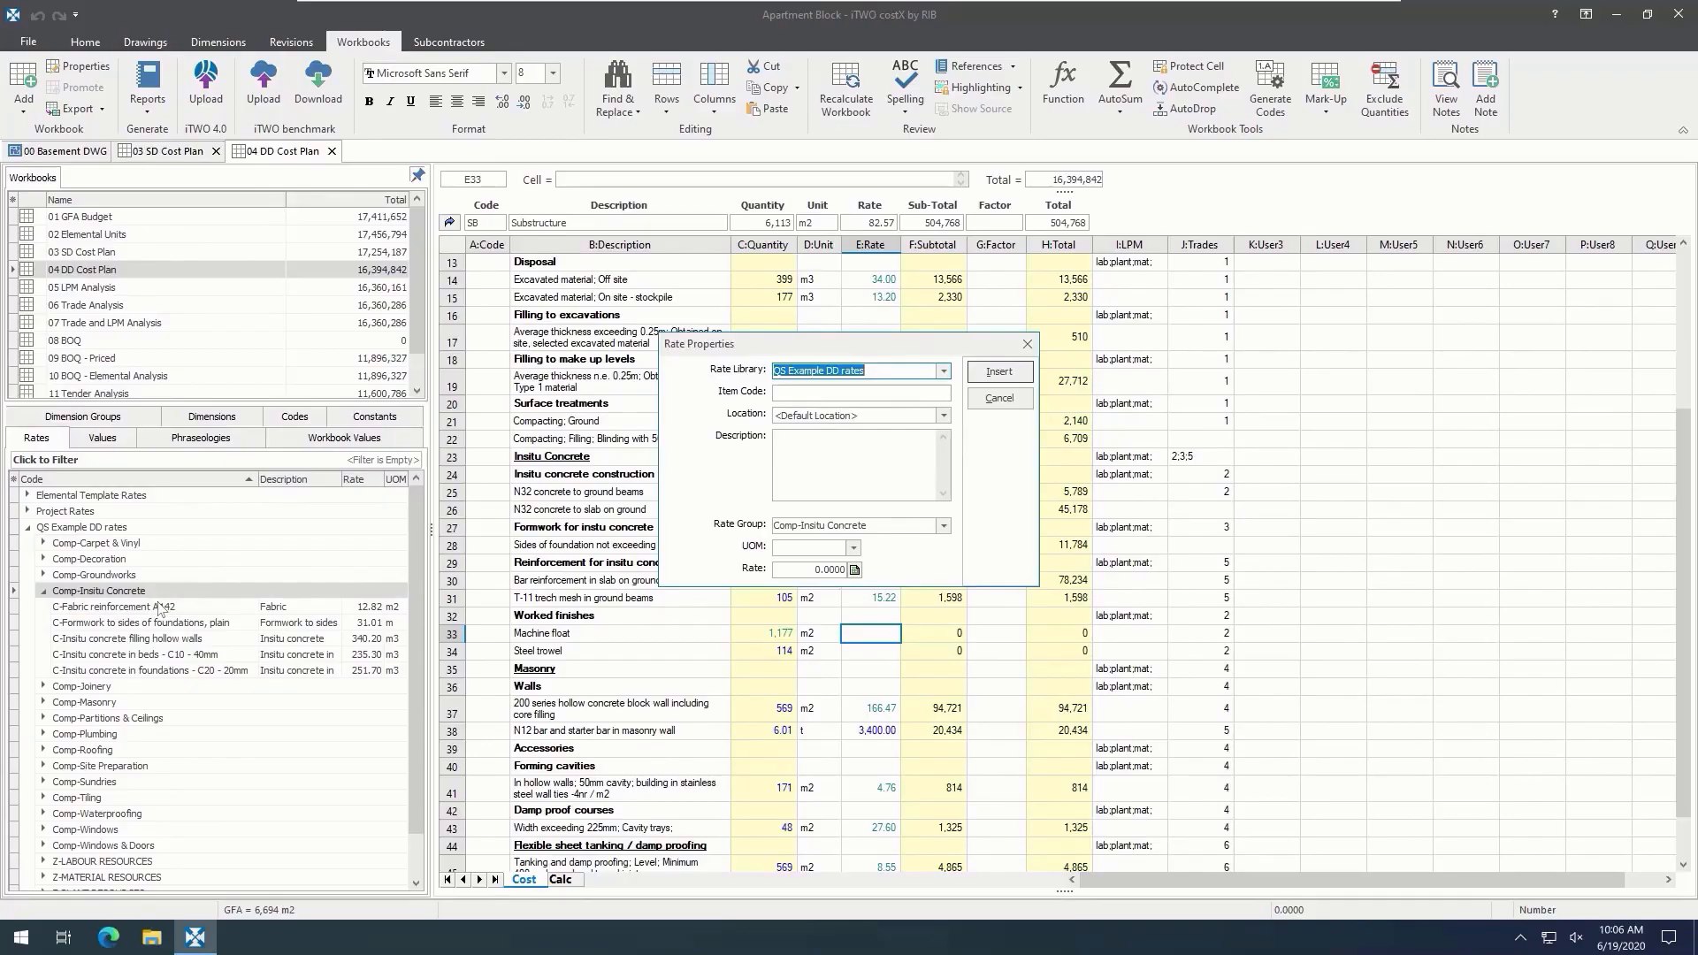
# Step: Give the new rate the item code C-Power floating, the description Power floating and the unit m2
pyautogui.click(804, 395)
pyautogui.write('C-Power floating')
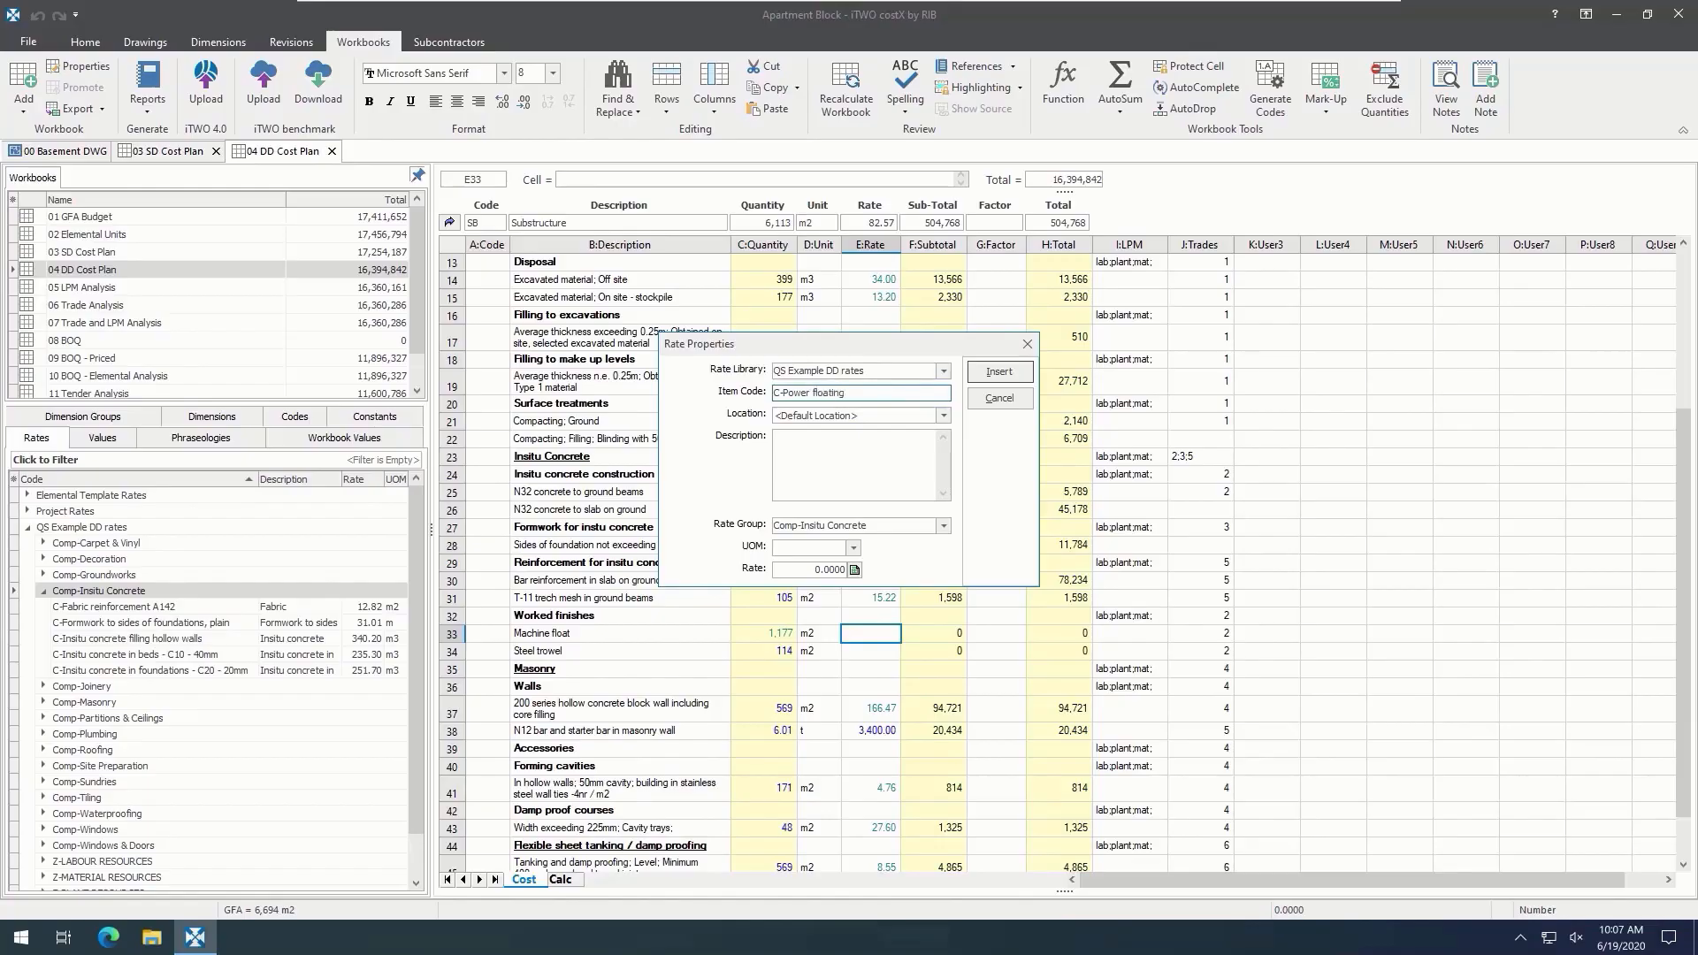
pyautogui.click(879, 448)
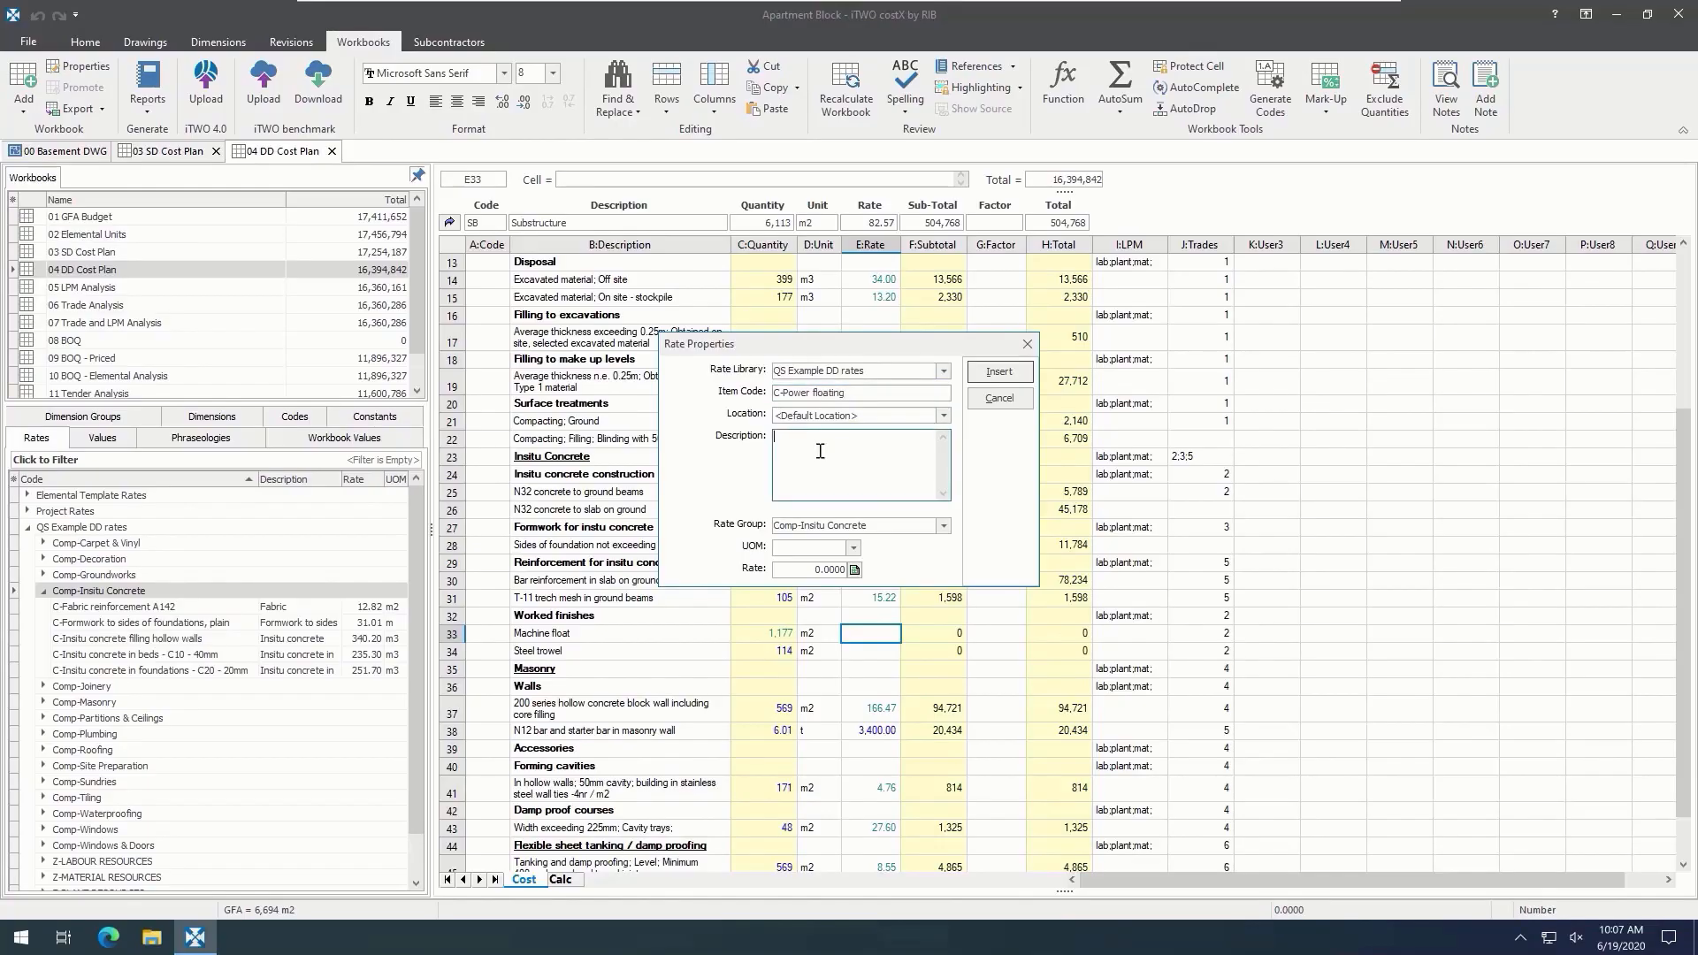
pyautogui.write('Power floating')
pyautogui.click(848, 547)
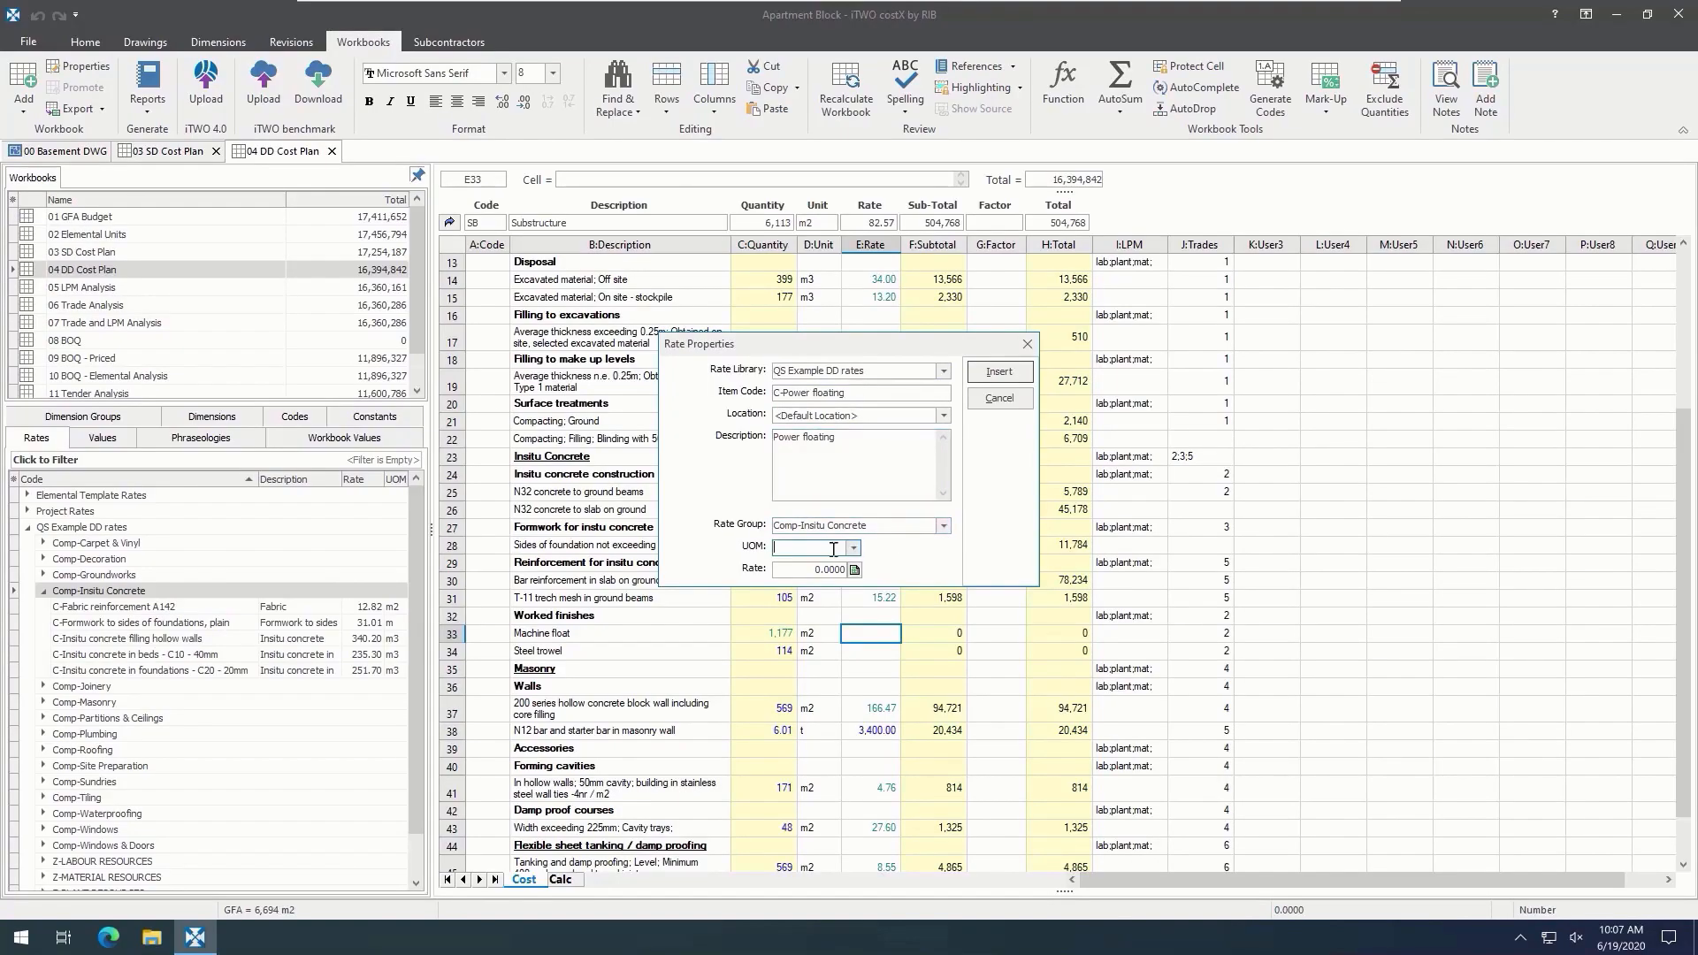
pyautogui.write('m2')
pyautogui.click(822, 570)
pyautogui.write('7.')
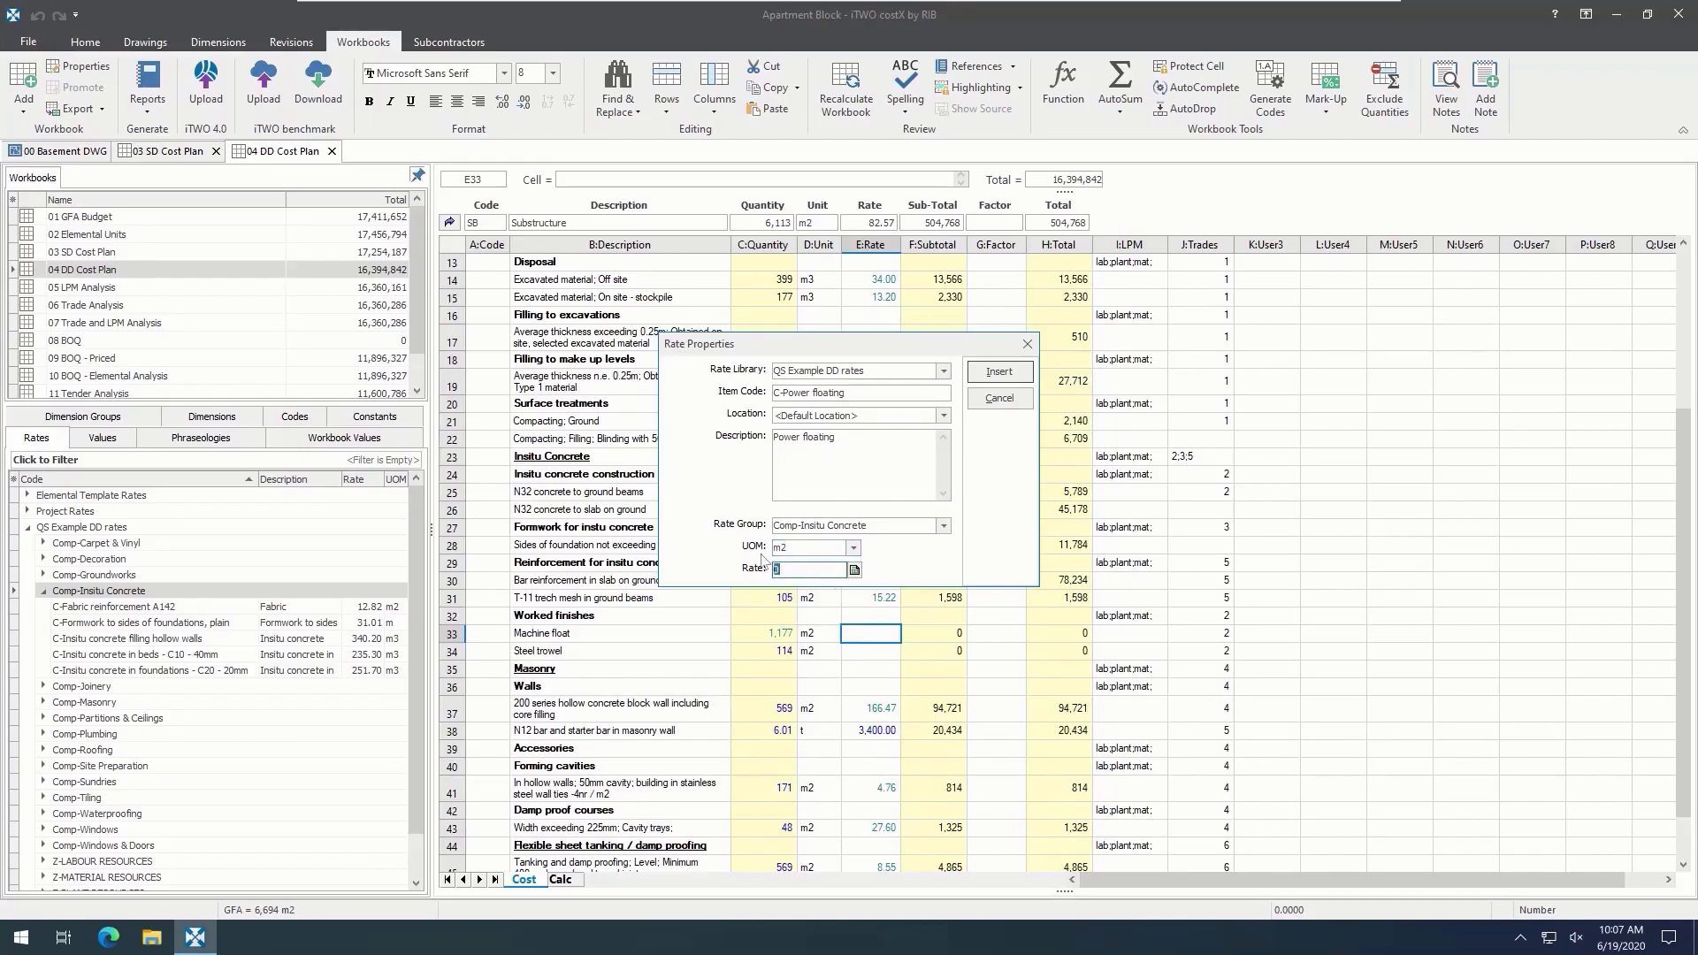
pyautogui.write('80')
pyautogui.press('BackSpace')
pyautogui.press('BackSpace')
pyautogui.press('BackSpace')
pyautogui.press('BackSpace')
# Step: Paste the copied Labourer, Chargehand and Power Float lines into the rate's calculation sheet, then add the finished rate to the library
pyautogui.click(854, 570)
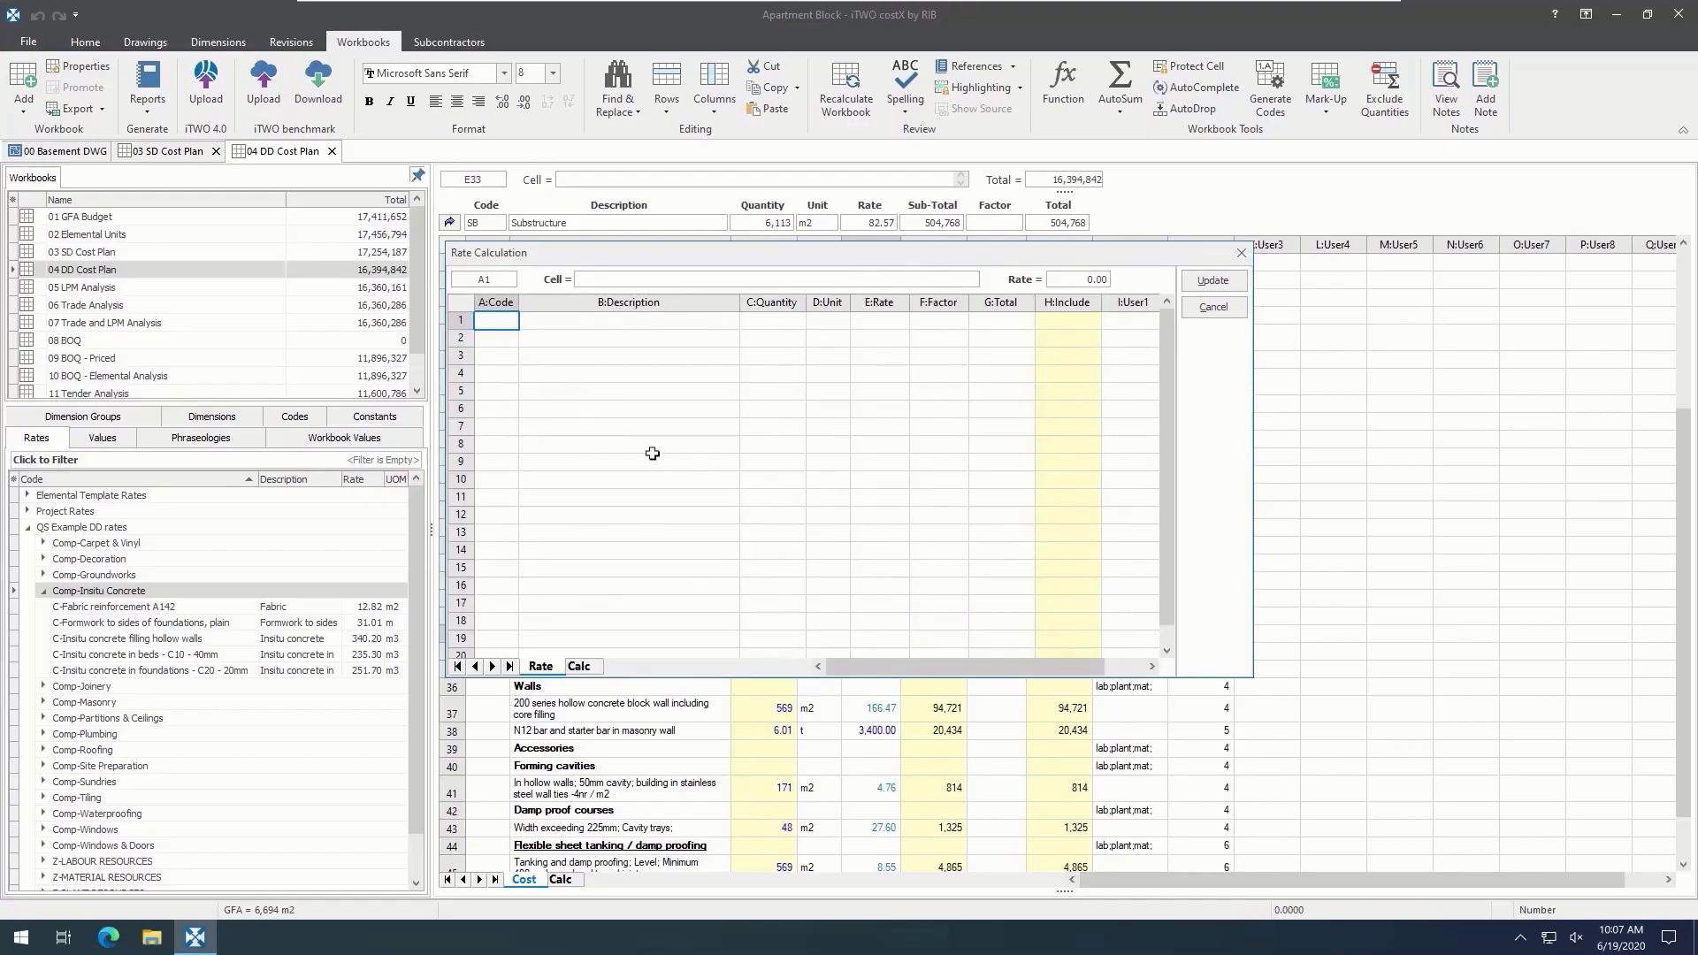
pyautogui.hotkey('ctrl', 'v')
pyautogui.click(708, 458)
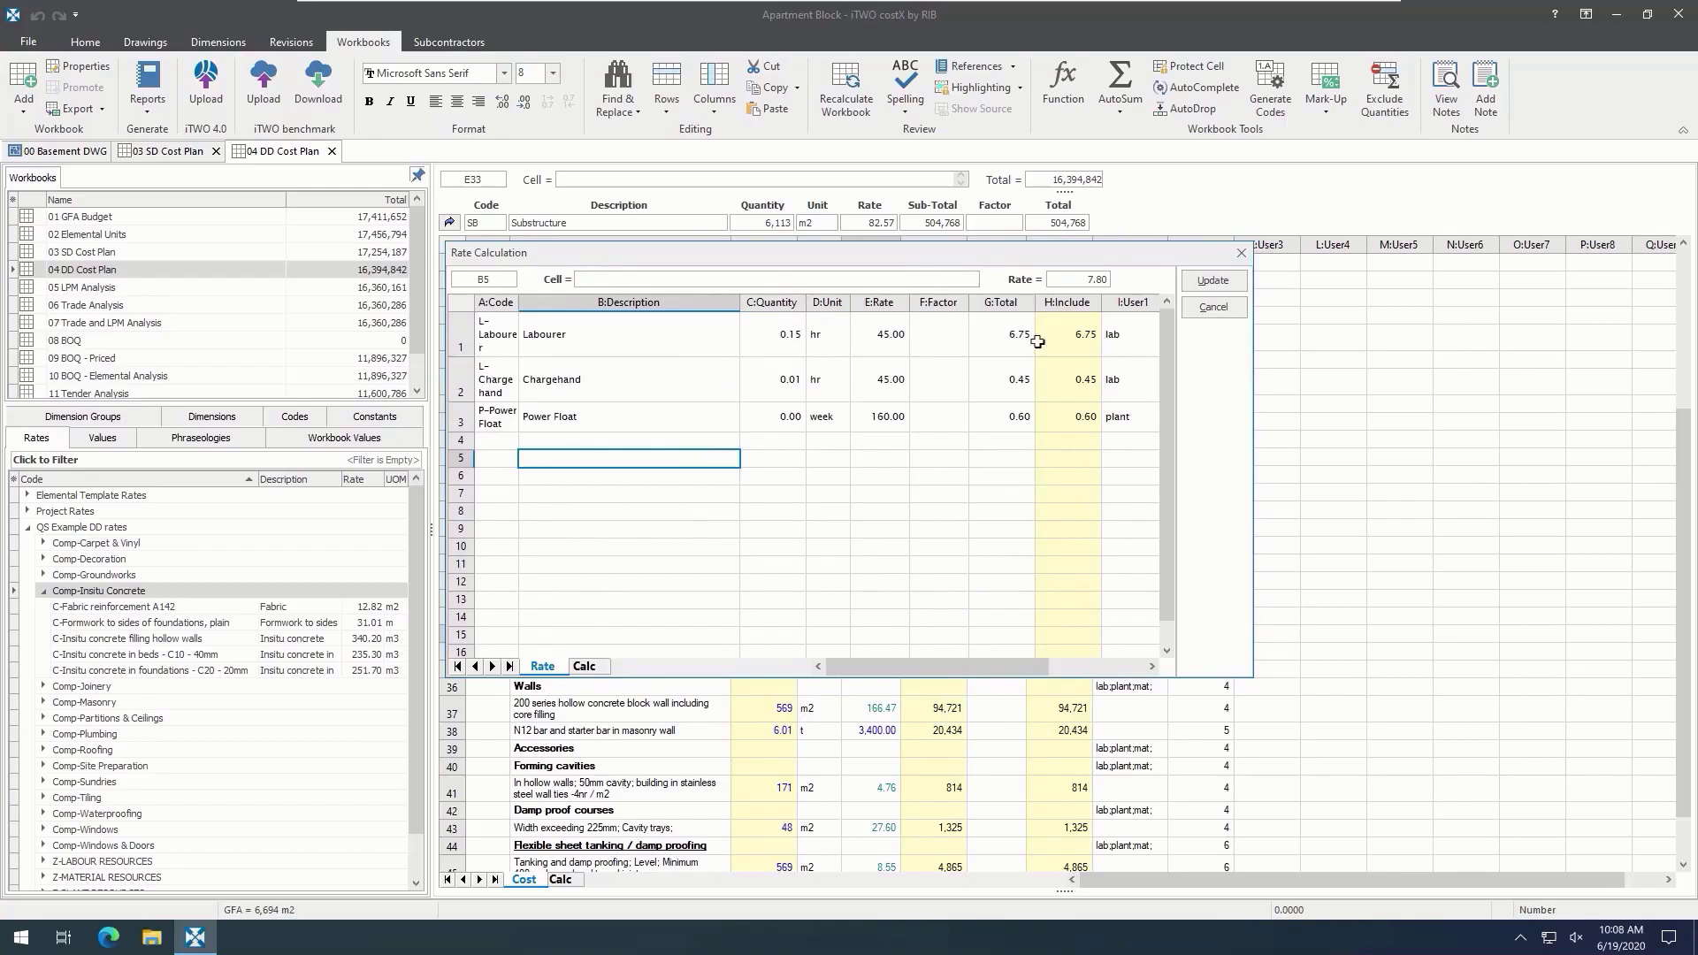
pyautogui.click(1238, 289)
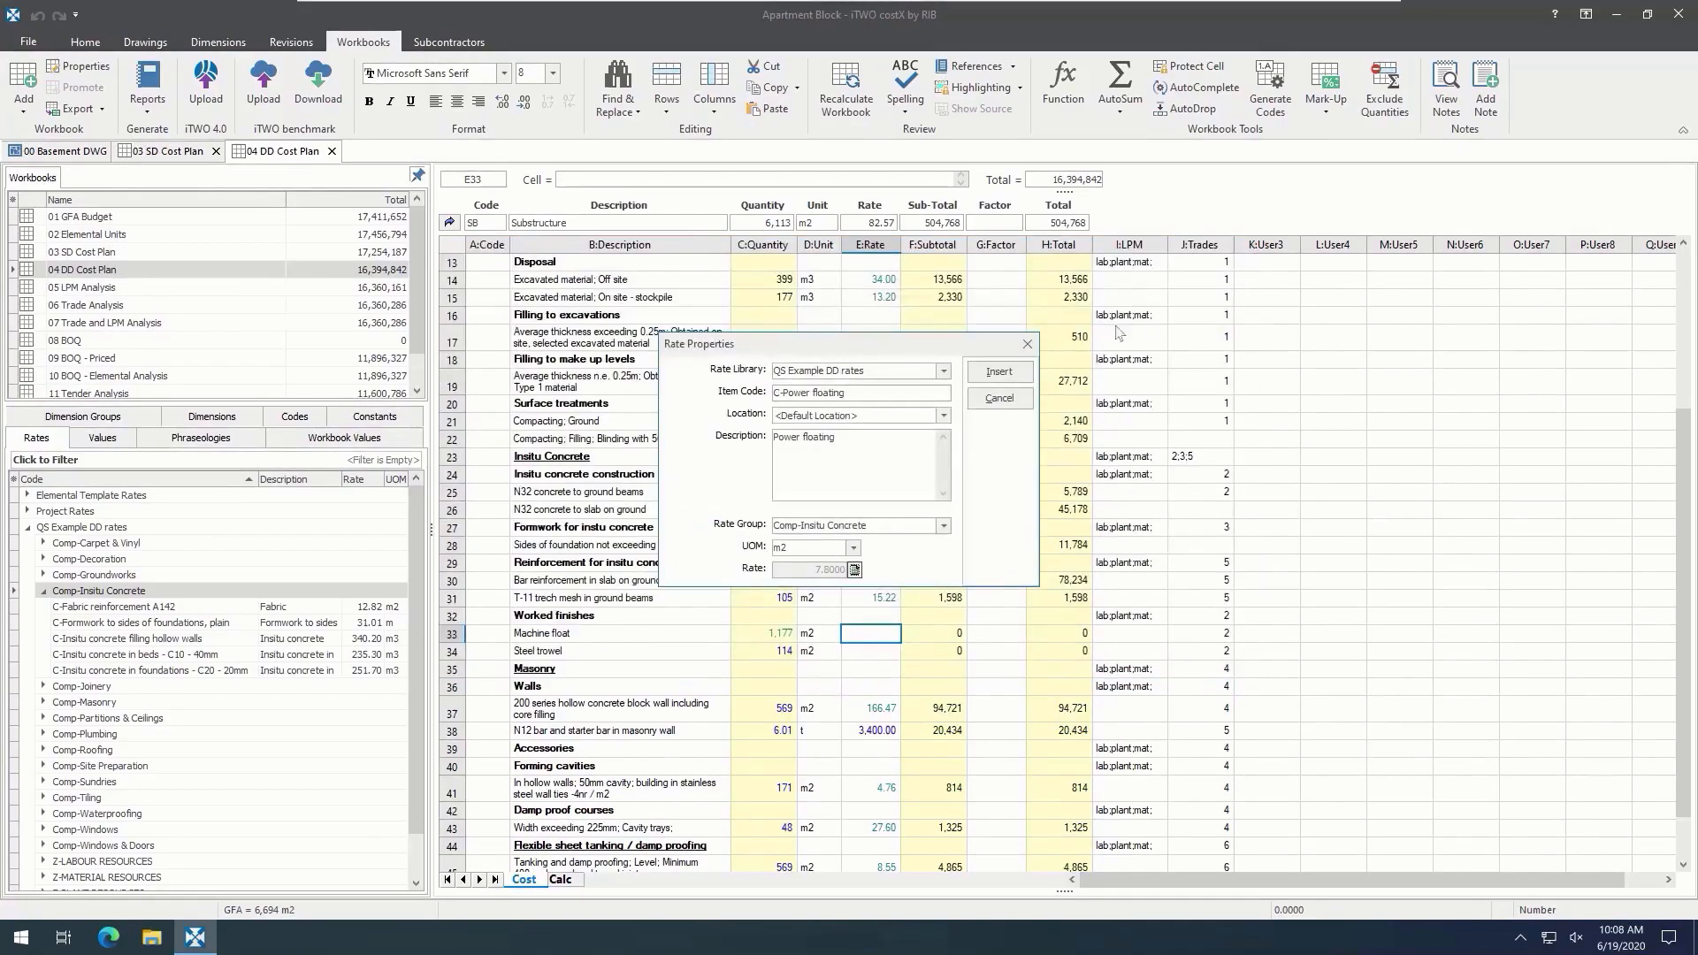
pyautogui.click(999, 372)
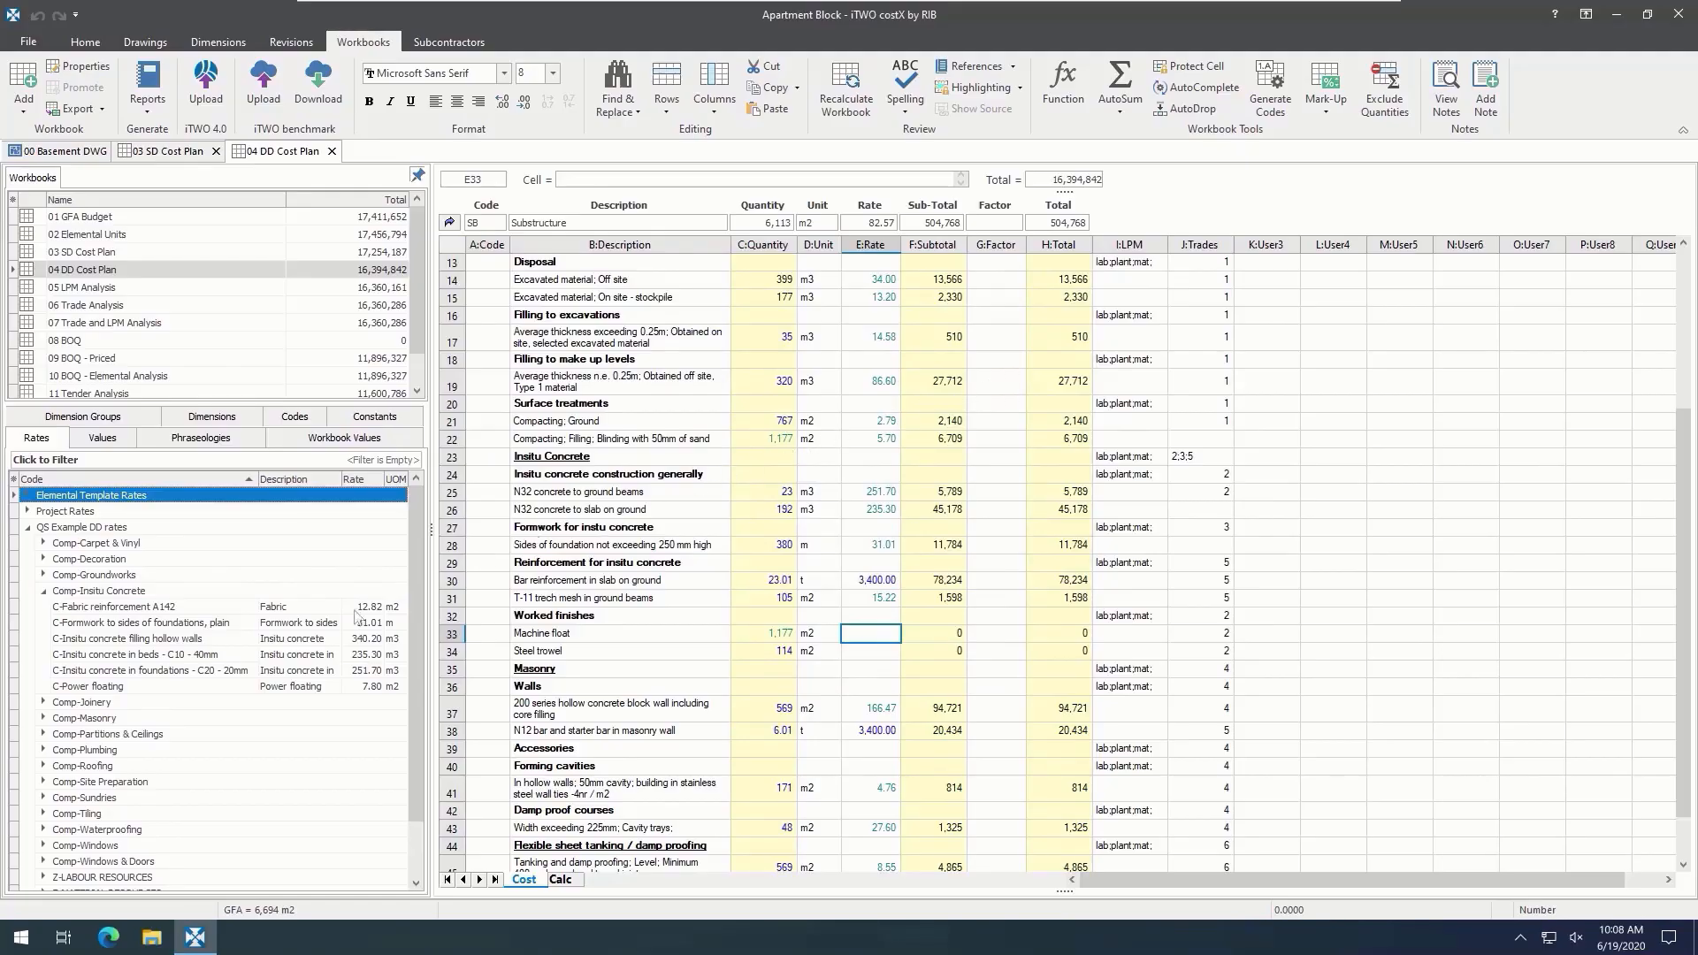
# Step: Insert the C-Power floating rate into the Machine float item's rate cell as a rounded live rate link
pyautogui.click(228, 686)
pyautogui.moveTo(228, 686); pyautogui.dragTo(869, 642)
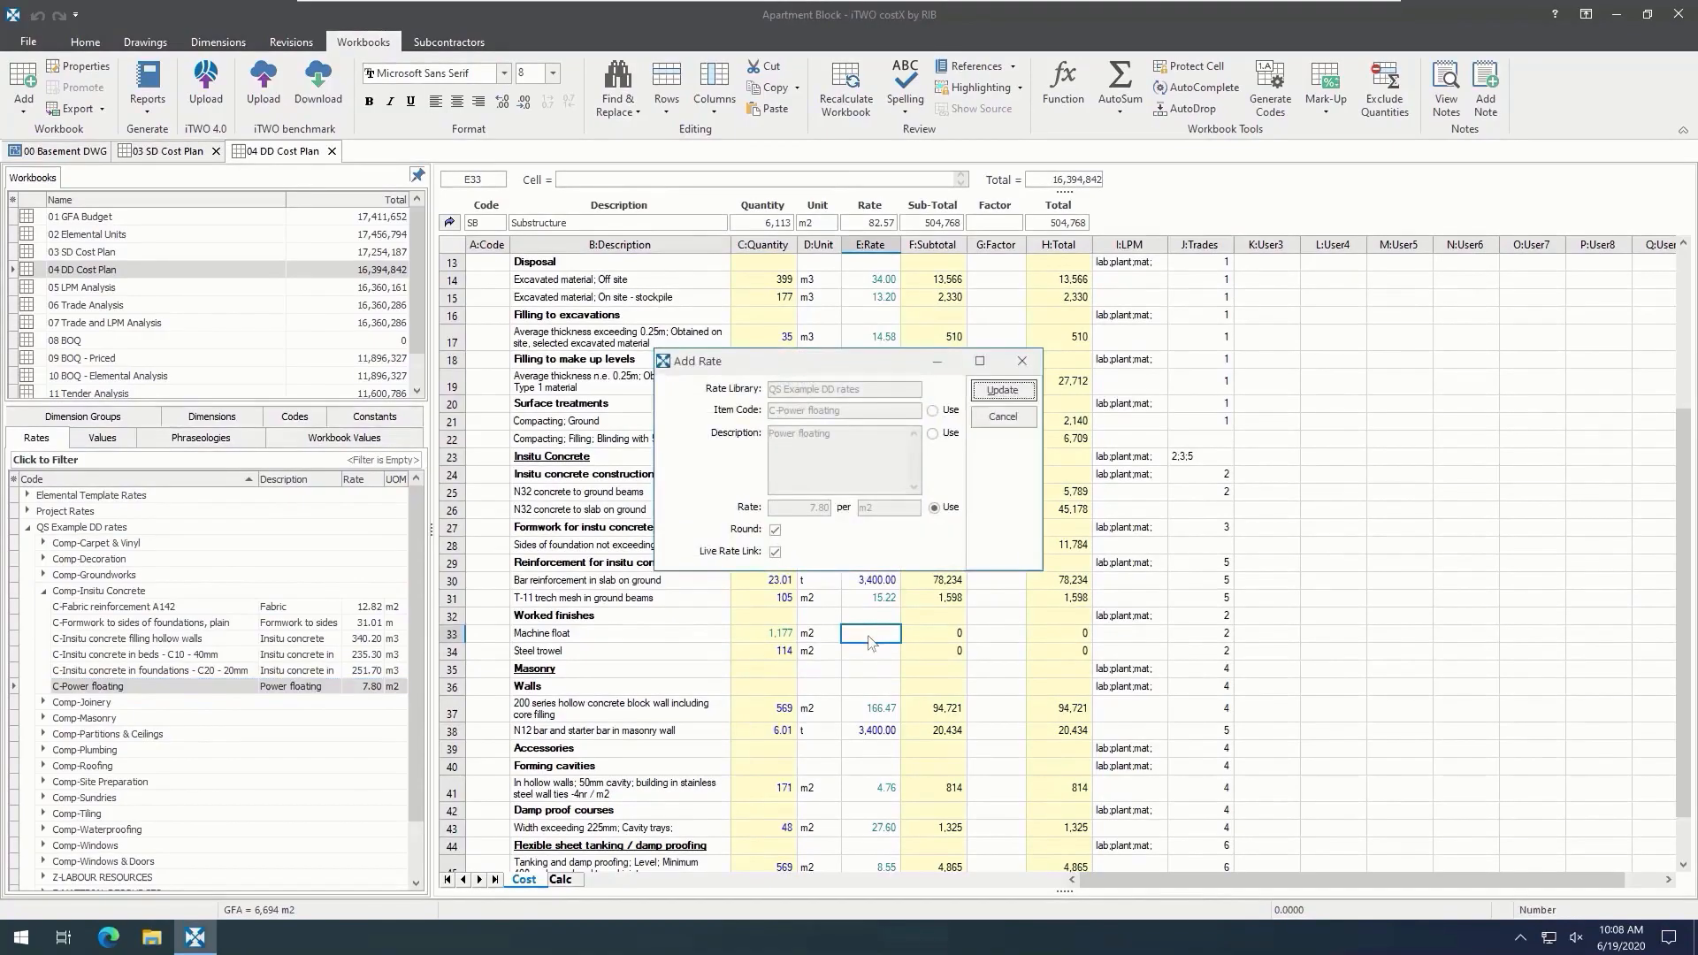
pyautogui.click(1003, 391)
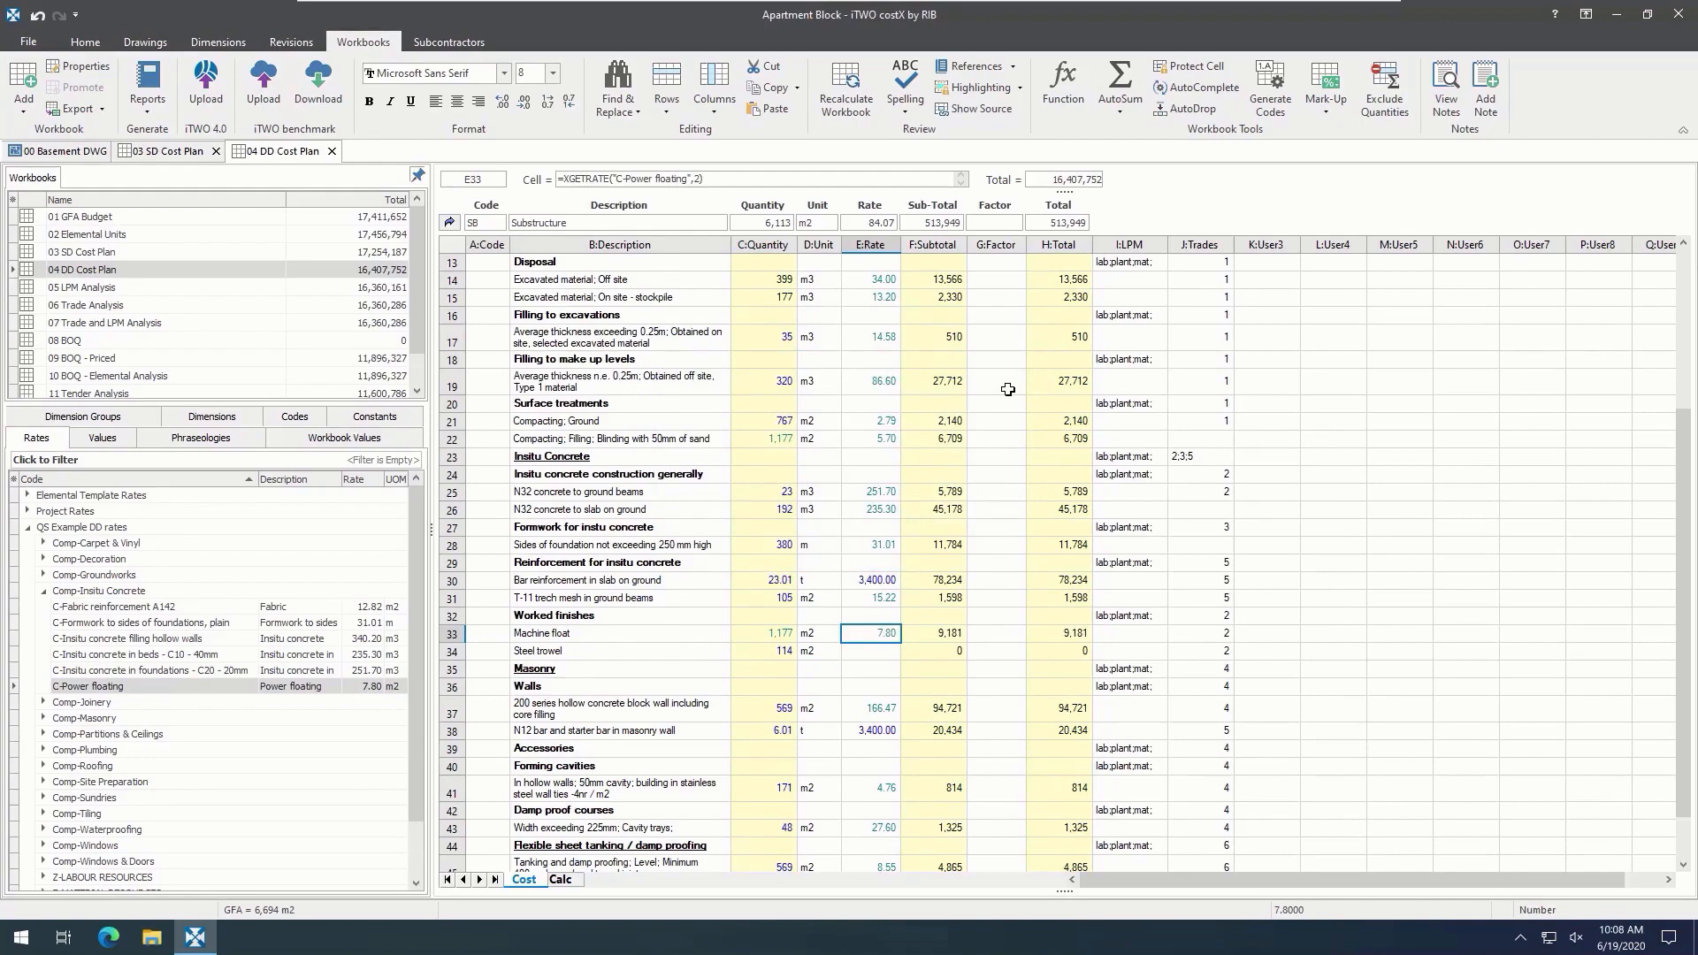
# Step: Copy the C-Power floating rate as a new rate with item code C-Trowelling and description Trowelling
pyautogui.rightClick(202, 686)
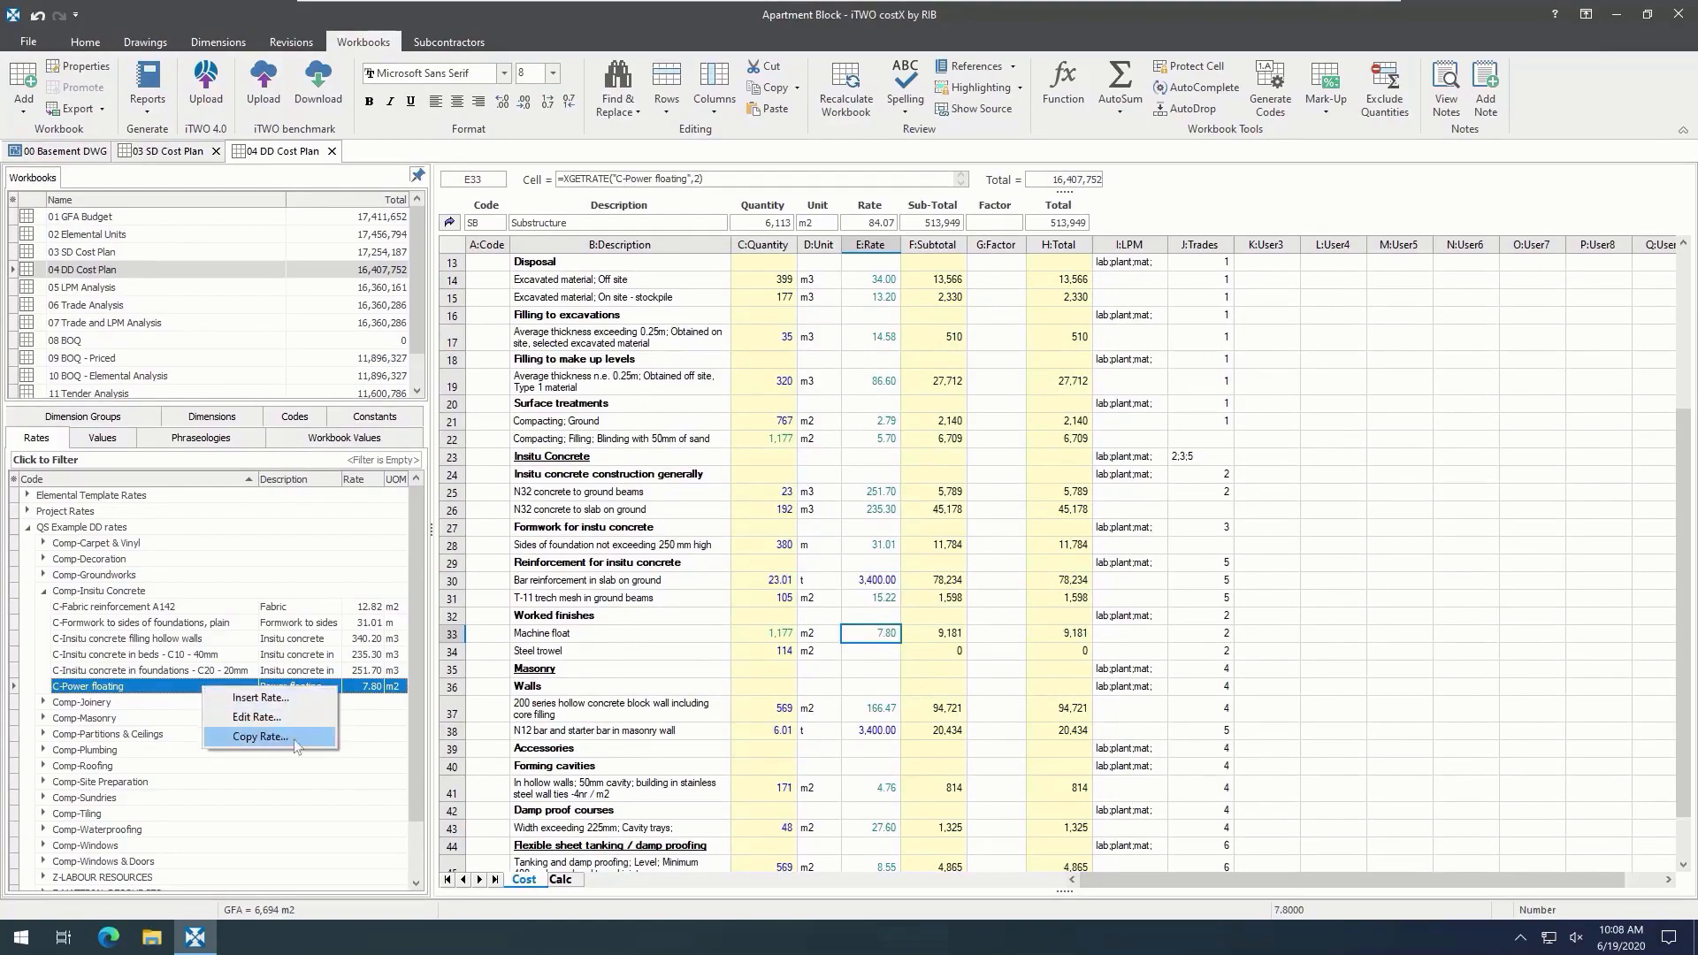
pyautogui.click(262, 737)
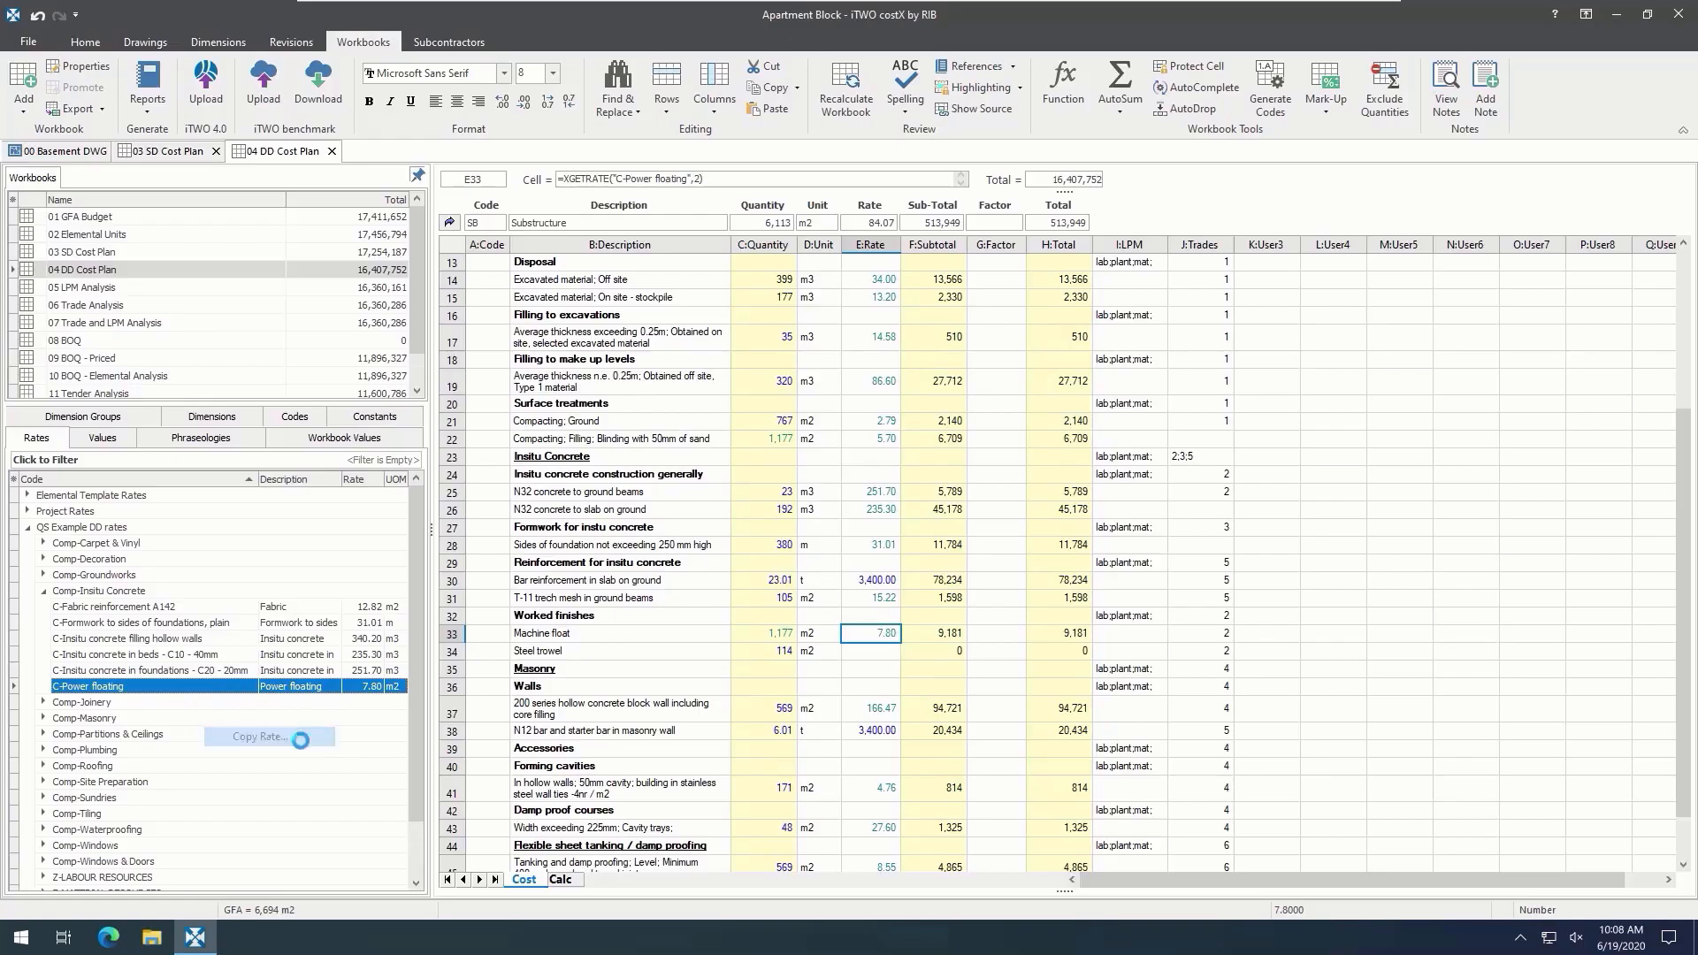
pyautogui.write('C-Trowelling')
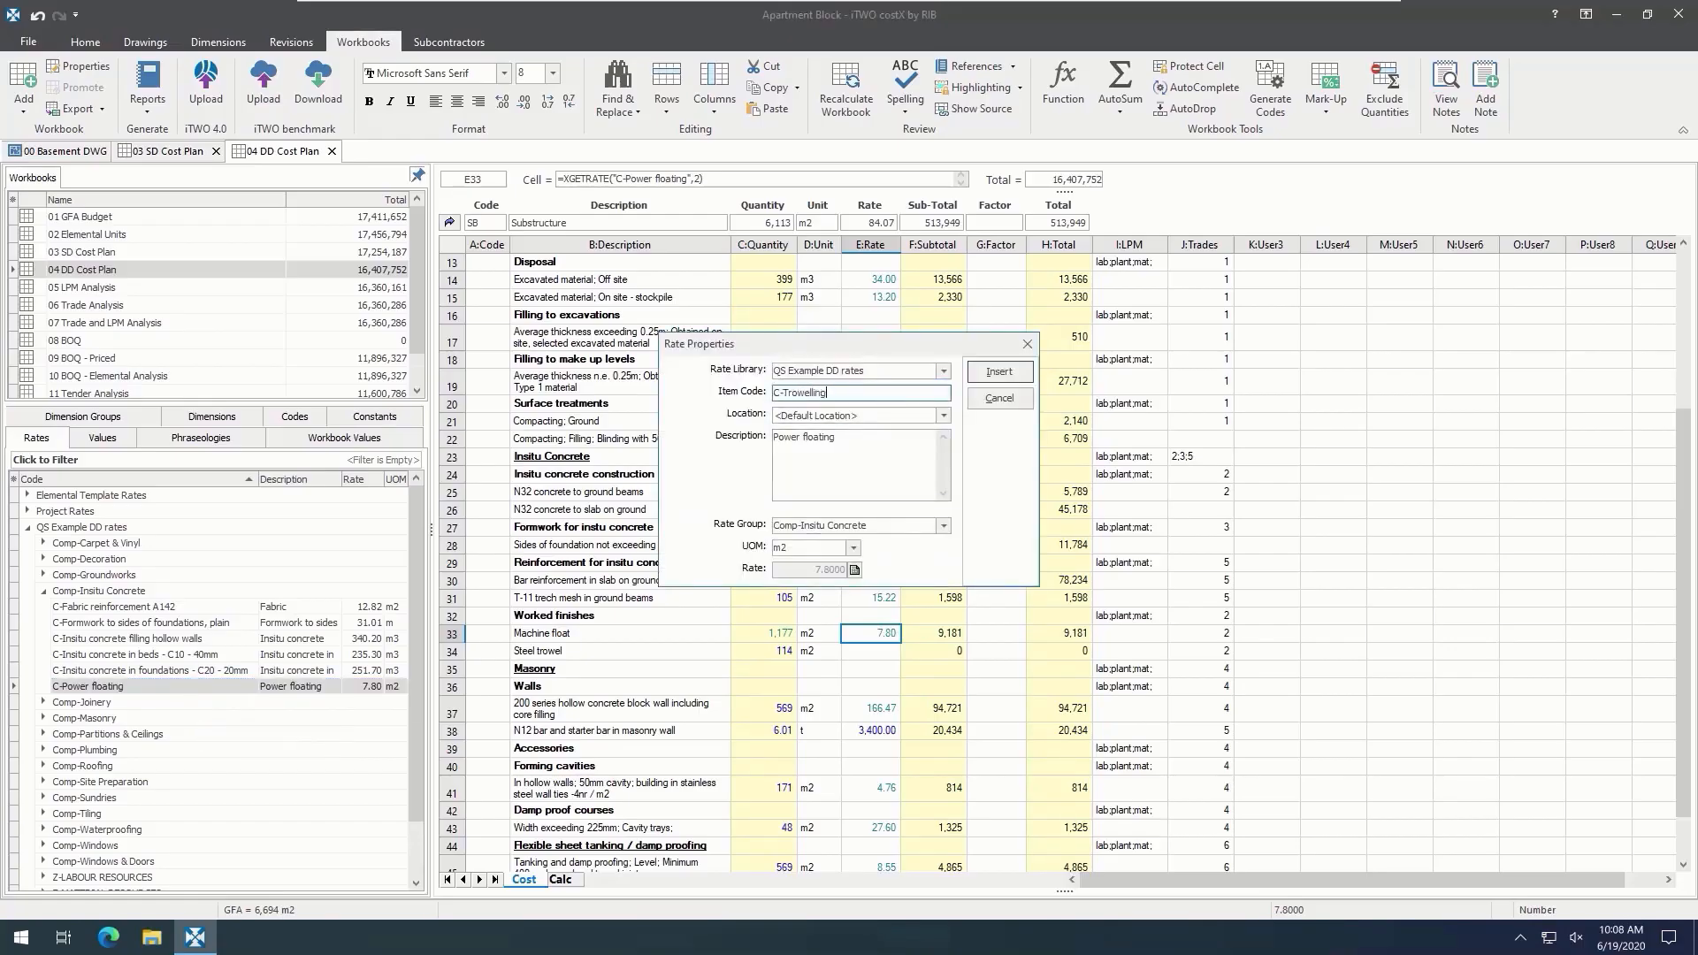
pyautogui.moveTo(847, 438); pyautogui.dragTo(730, 438)
pyautogui.write('Trowe')
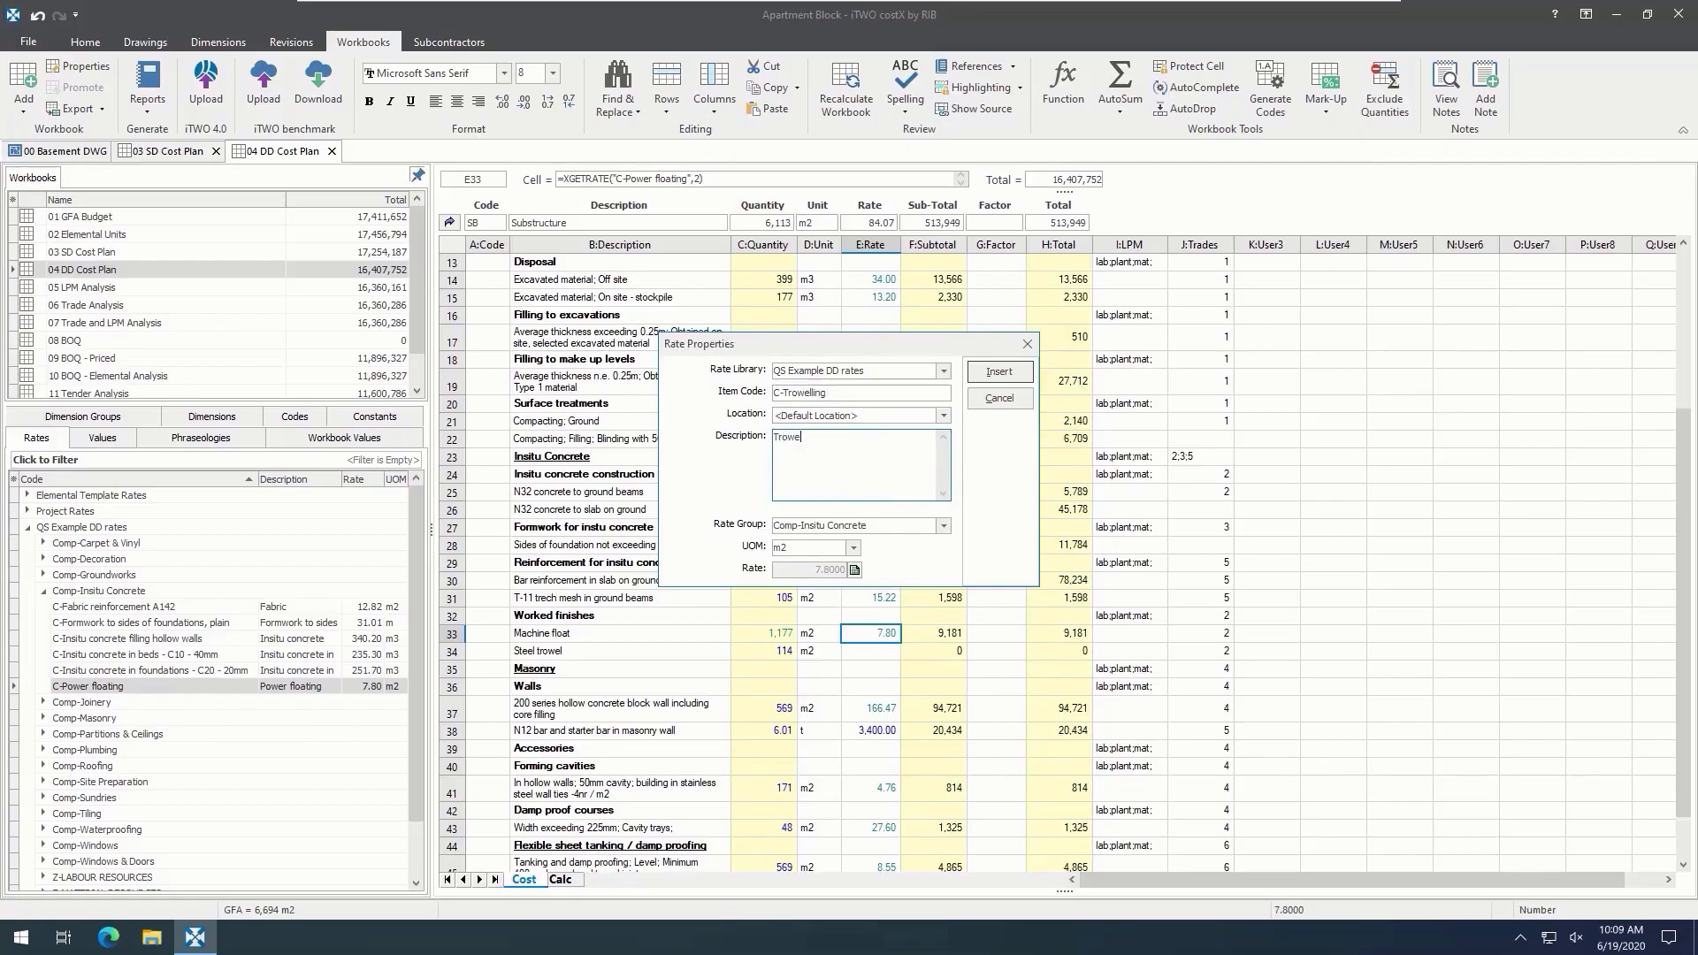
pyautogui.write('lling')
# Step: Delete the Power Float line from the C-Trowelling rate's calculation sheet
pyautogui.click(855, 569)
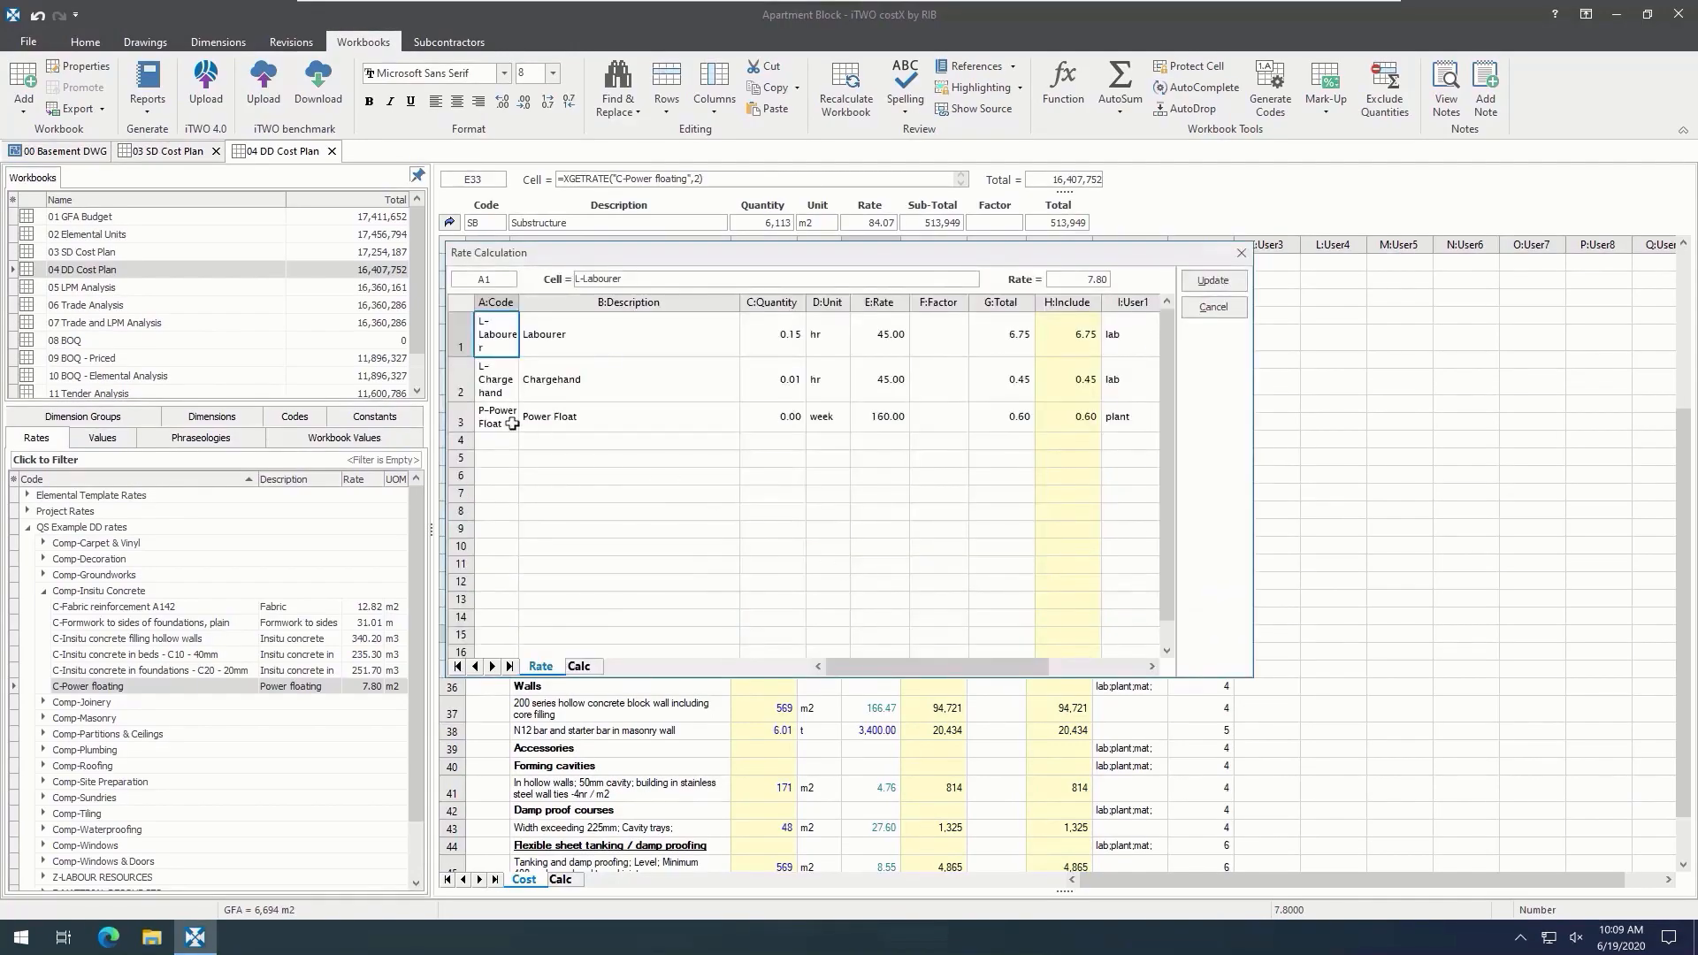
pyautogui.moveTo(512, 423); pyautogui.dragTo(1121, 431)
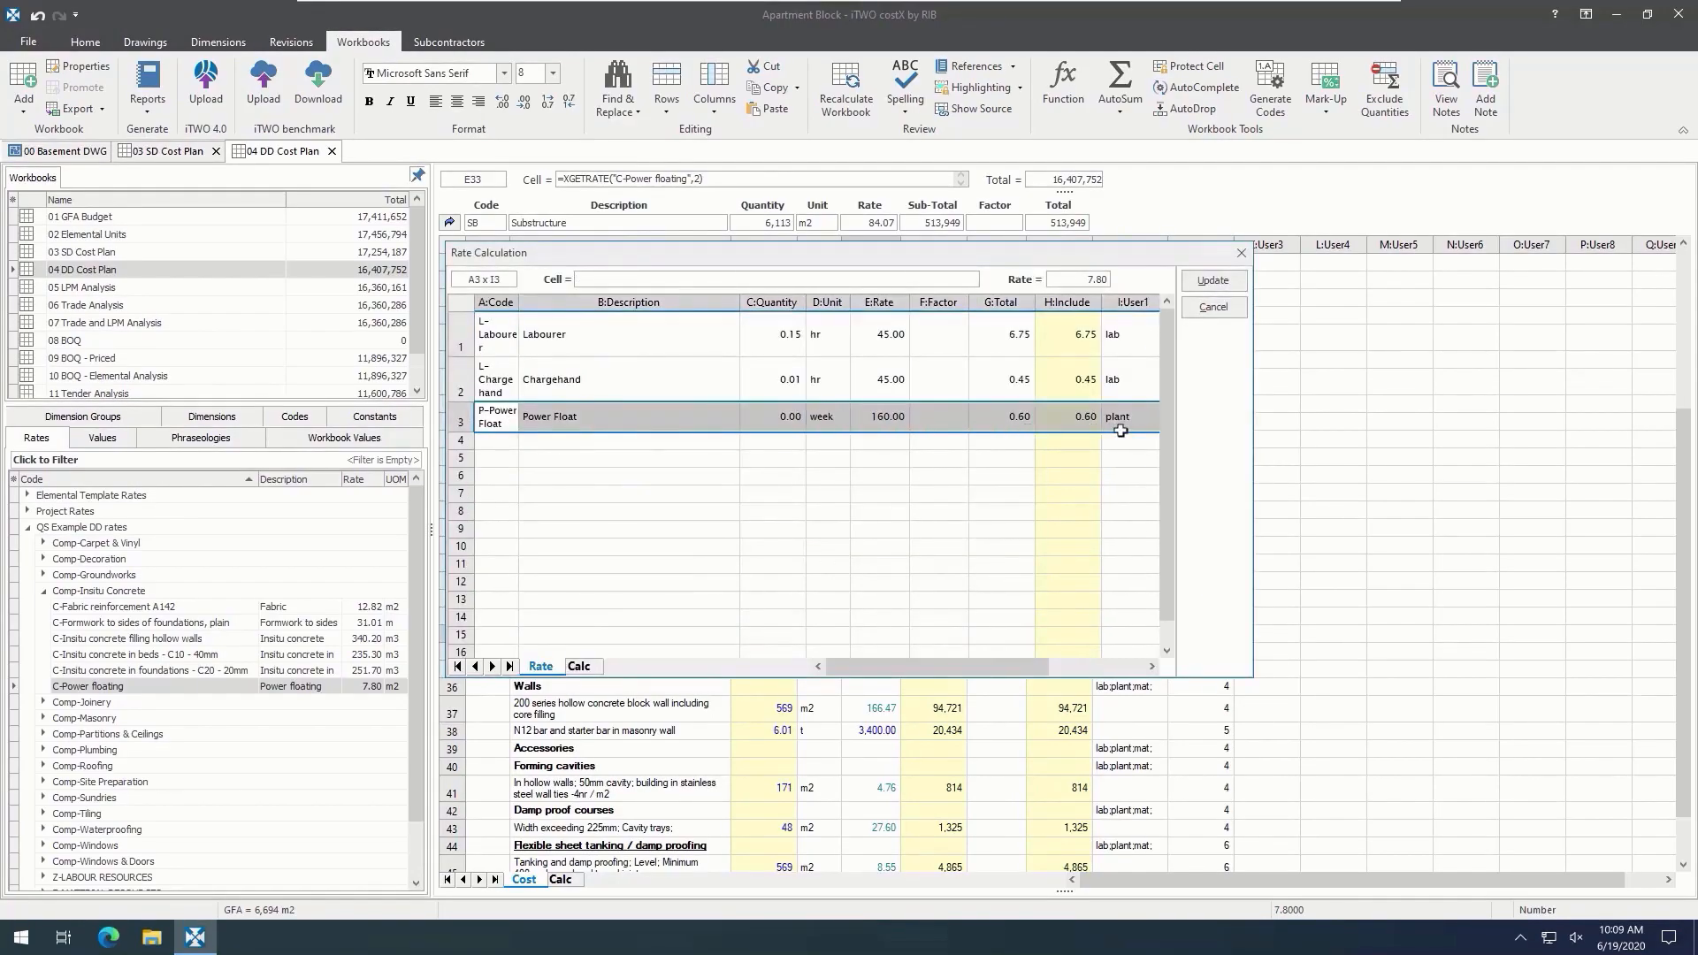
pyautogui.press('Delete')
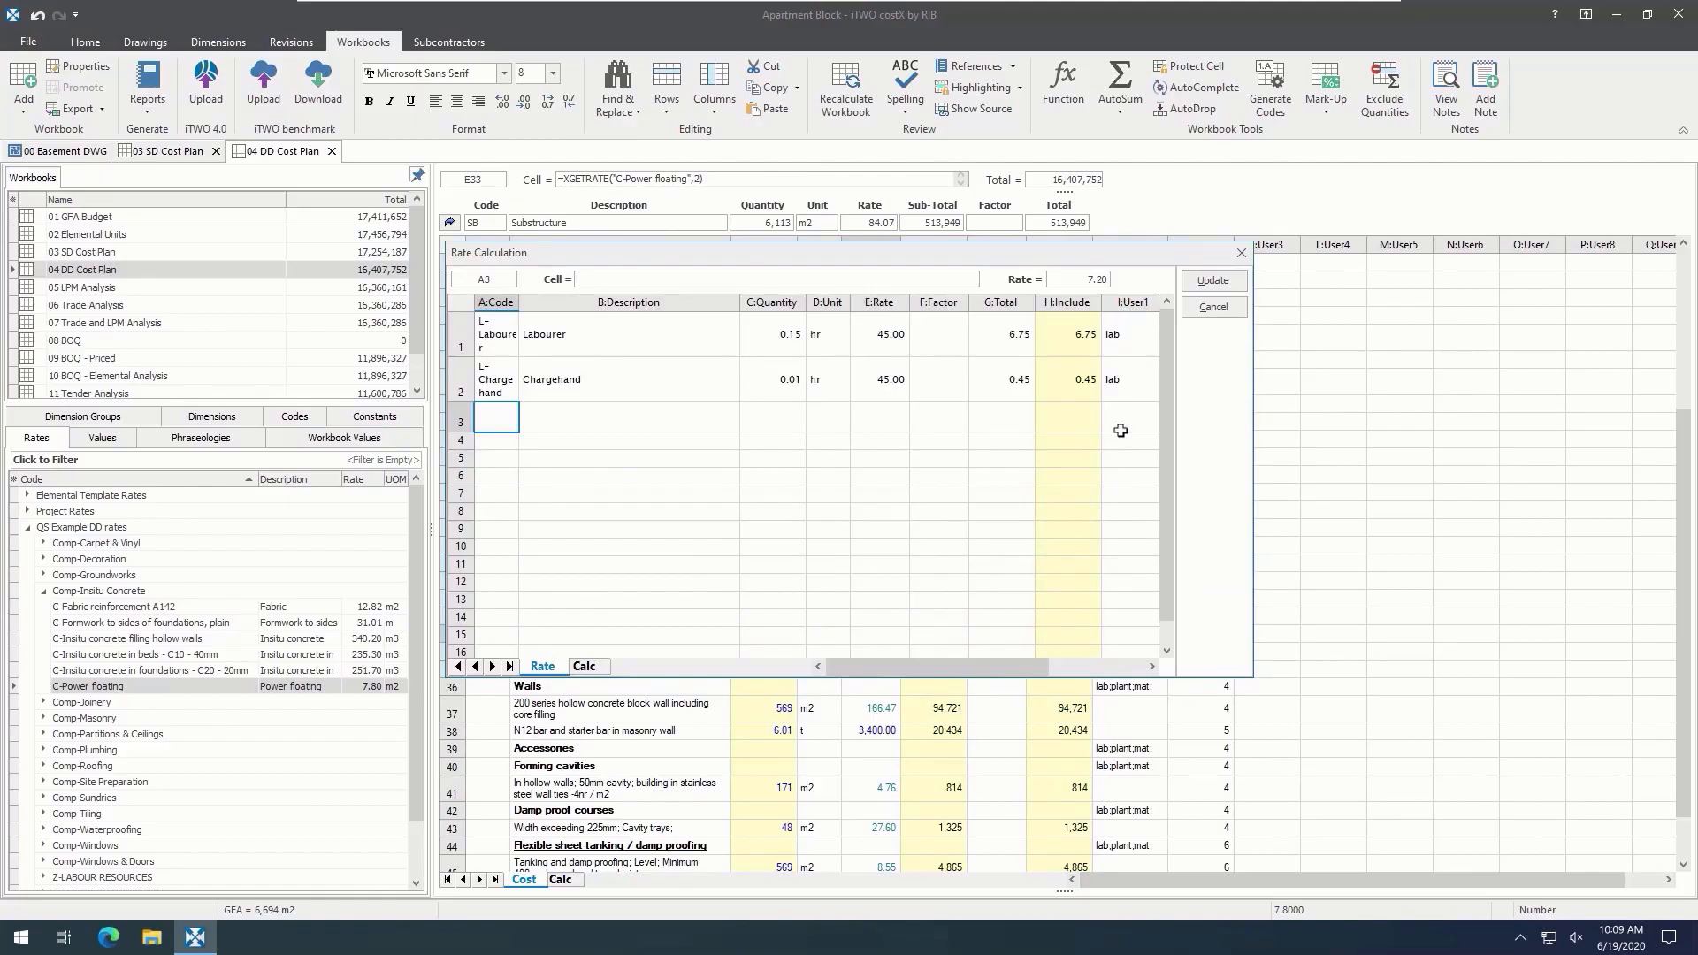
# Step: Set the Labourer quantity to 0.3 and the Chargehand quantity to 0.03, then add the C-Trowelling rate to the library
pyautogui.click(786, 338)
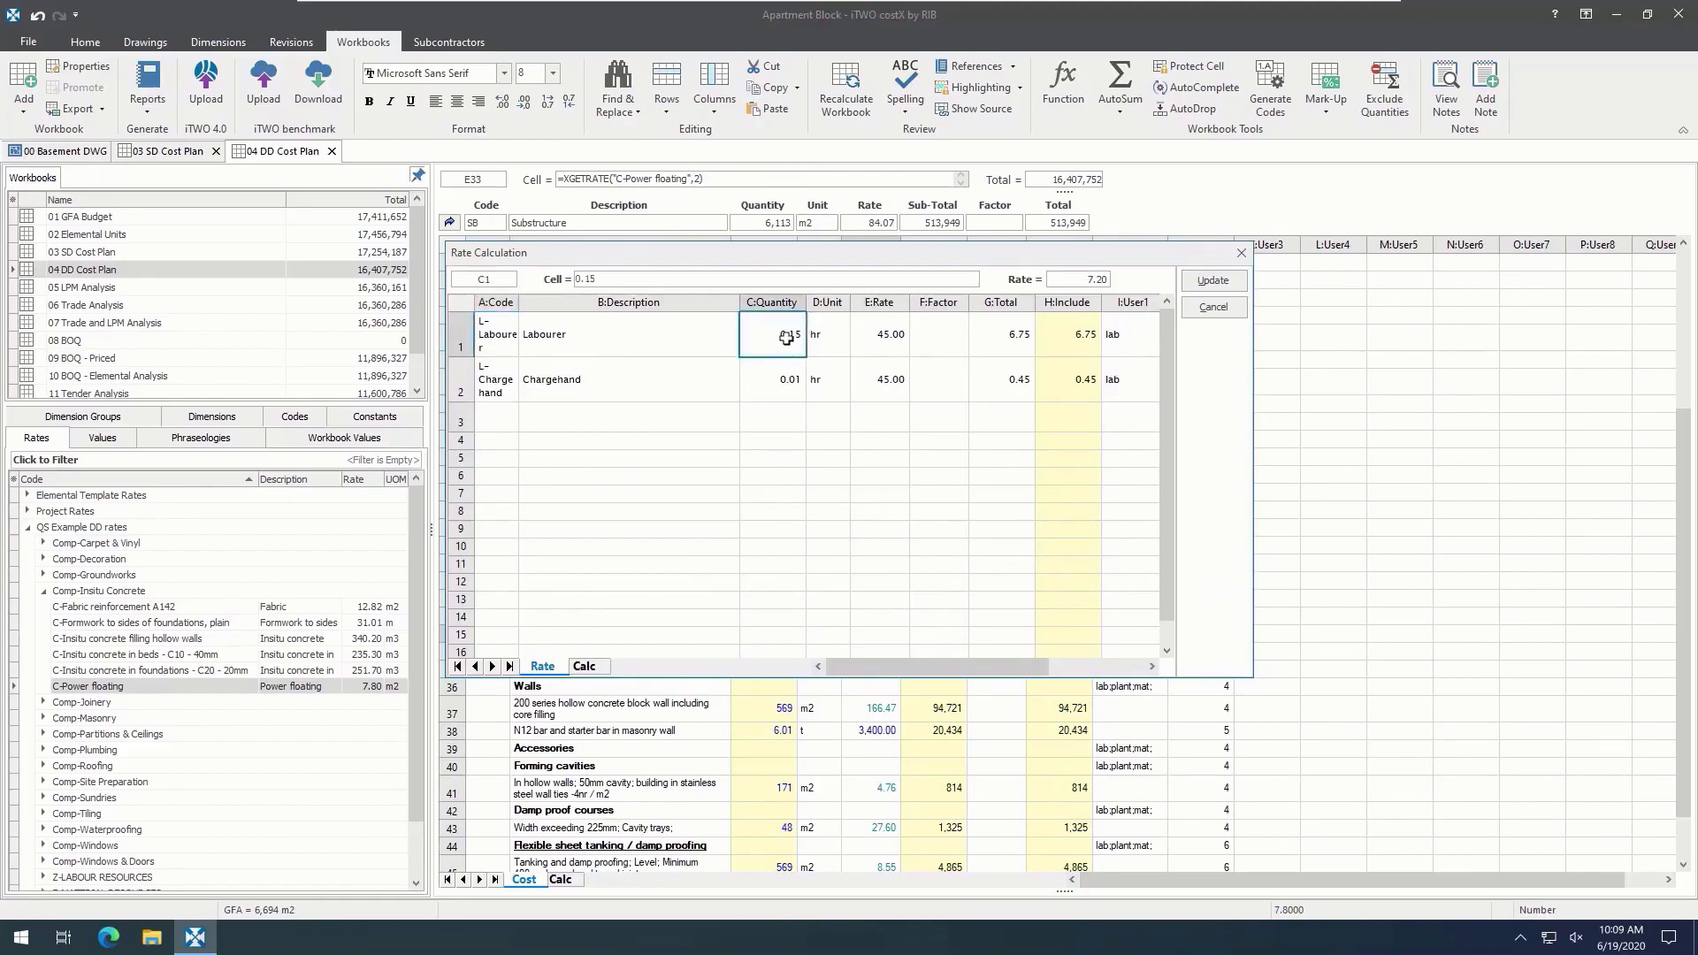
pyautogui.write('0.3')
pyautogui.click(786, 374)
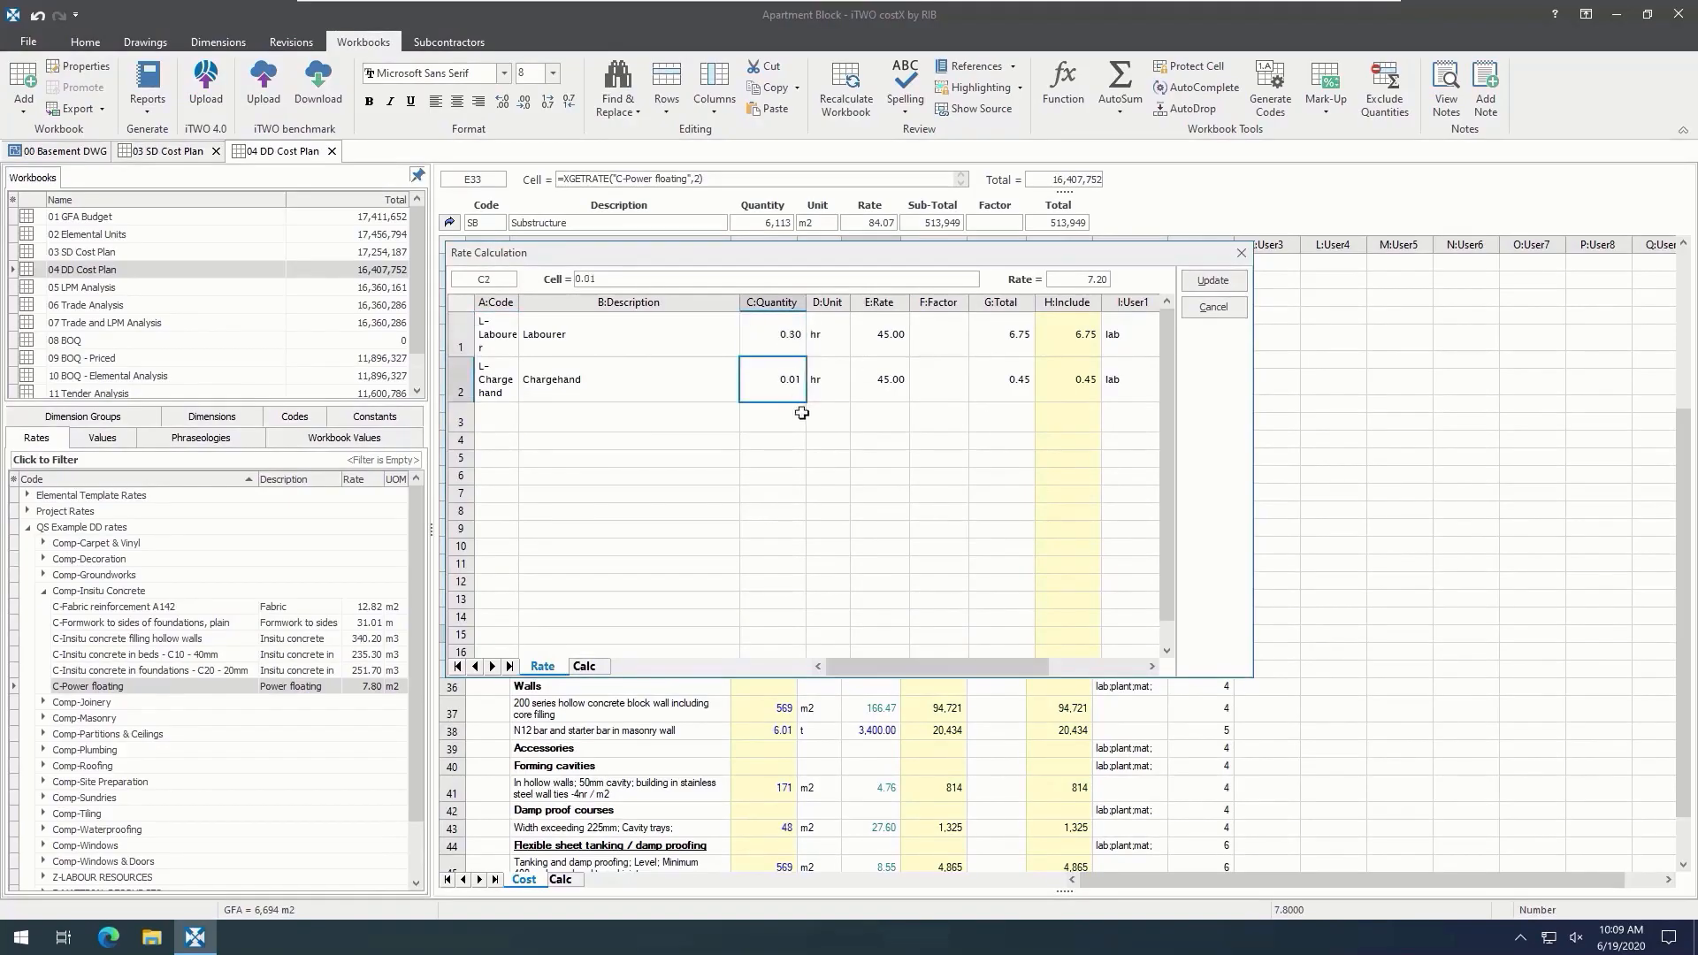
pyautogui.write('0.03')
pyautogui.click(802, 420)
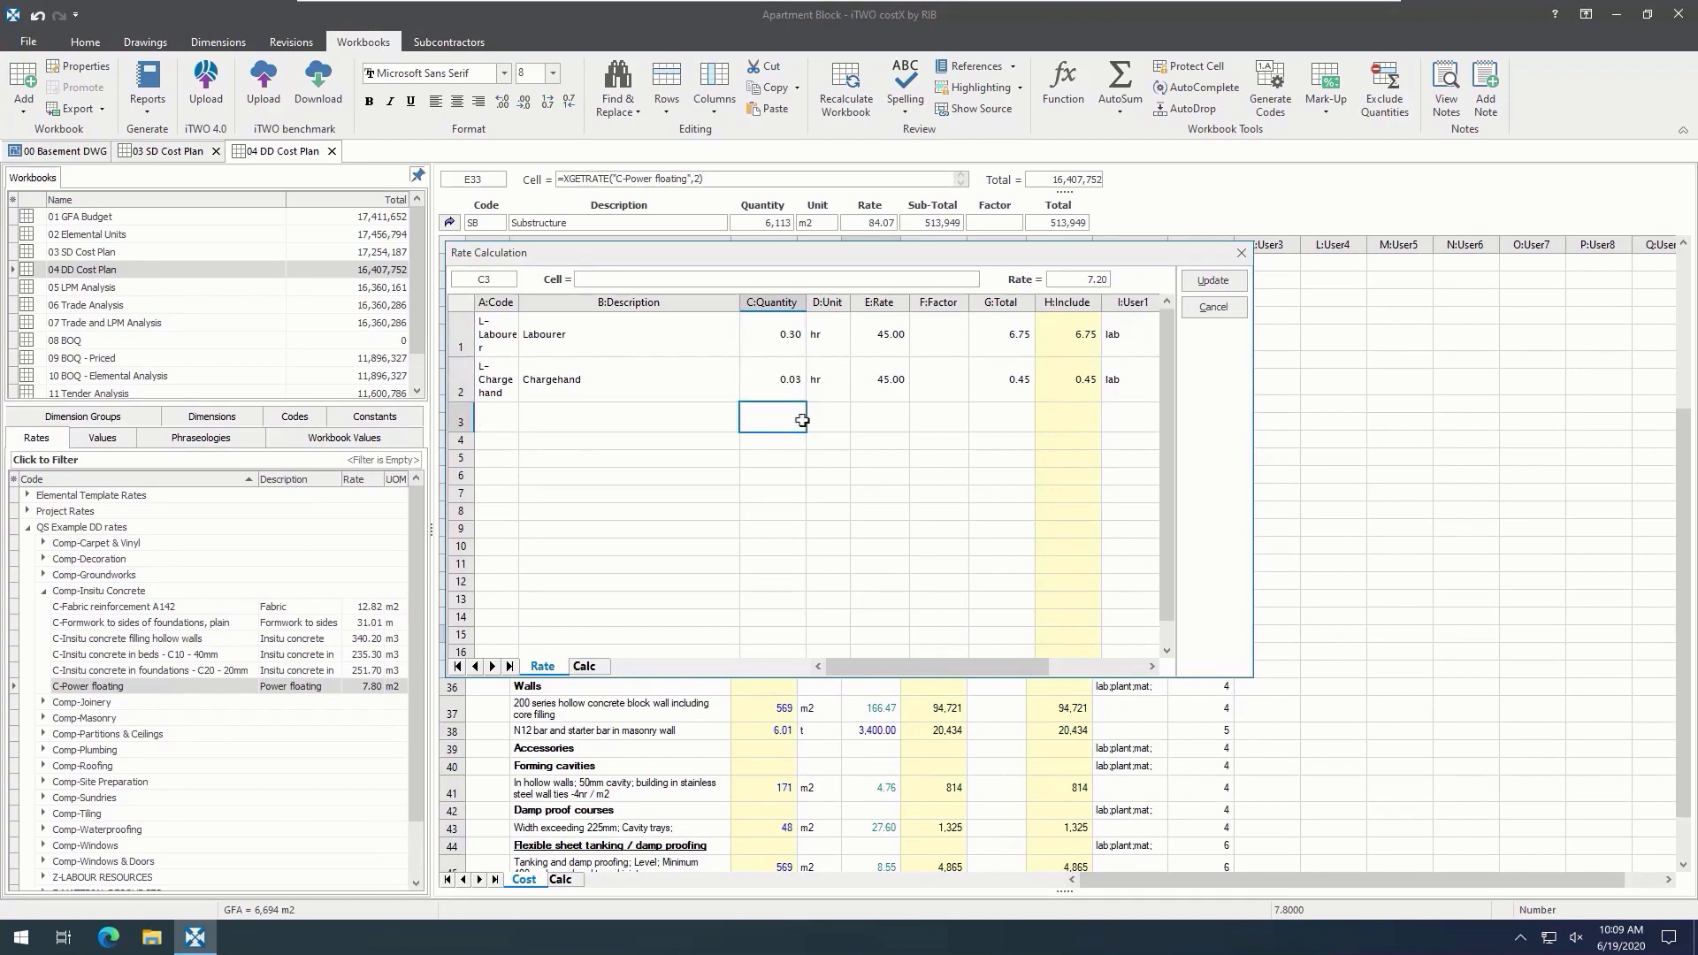
pyautogui.click(1241, 285)
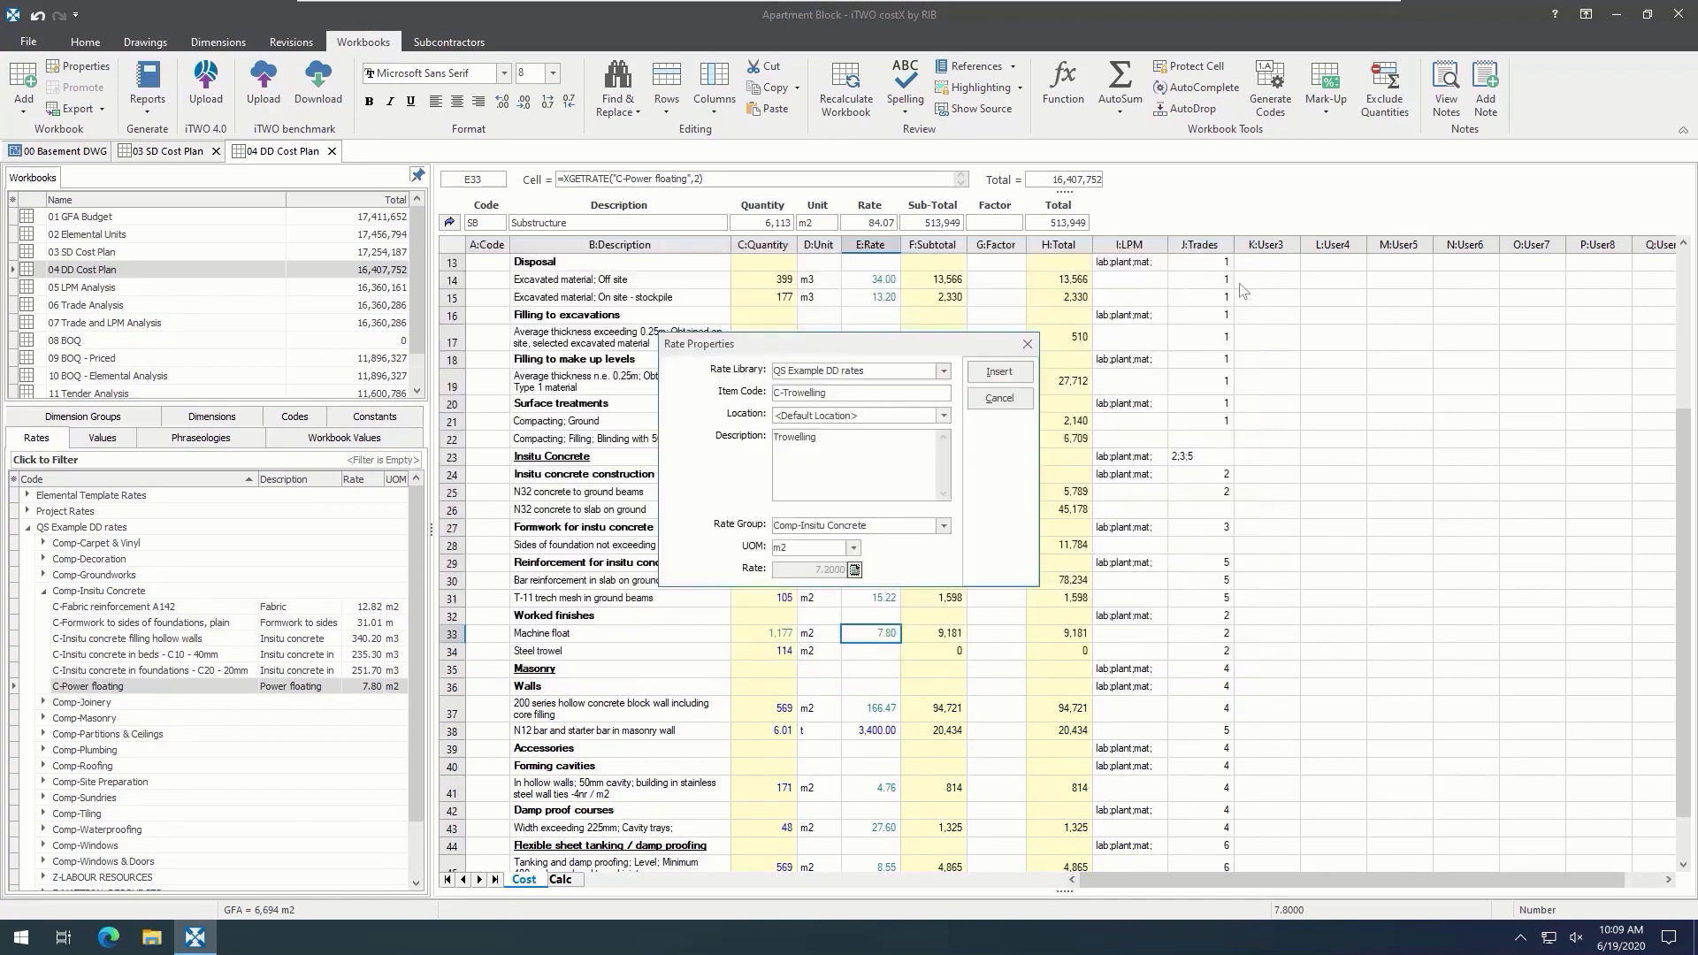
pyautogui.click(1005, 372)
# Step: Insert the C-Trowelling rate into the Steel trowel item's rate cell as a rounded live rate link
pyautogui.click(221, 702)
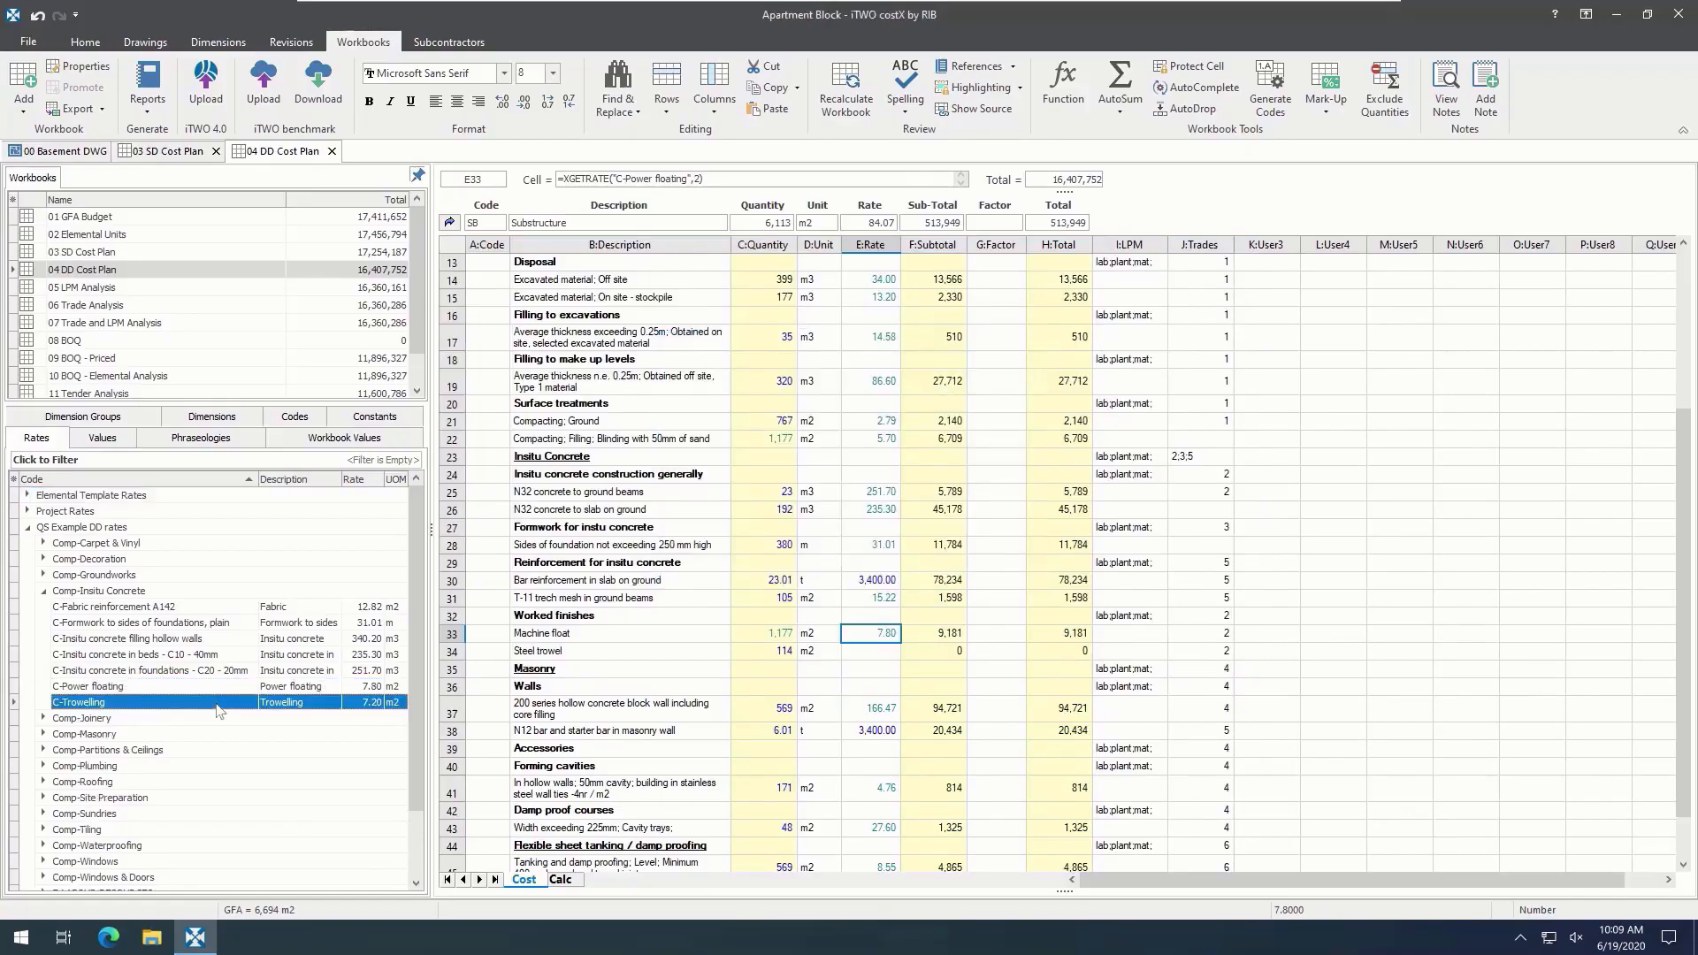
pyautogui.keyDown('shift'); pyautogui.click(221, 686); pyautogui.keyUp('shift')
pyautogui.moveTo(408, 697); pyautogui.dragTo(874, 663)
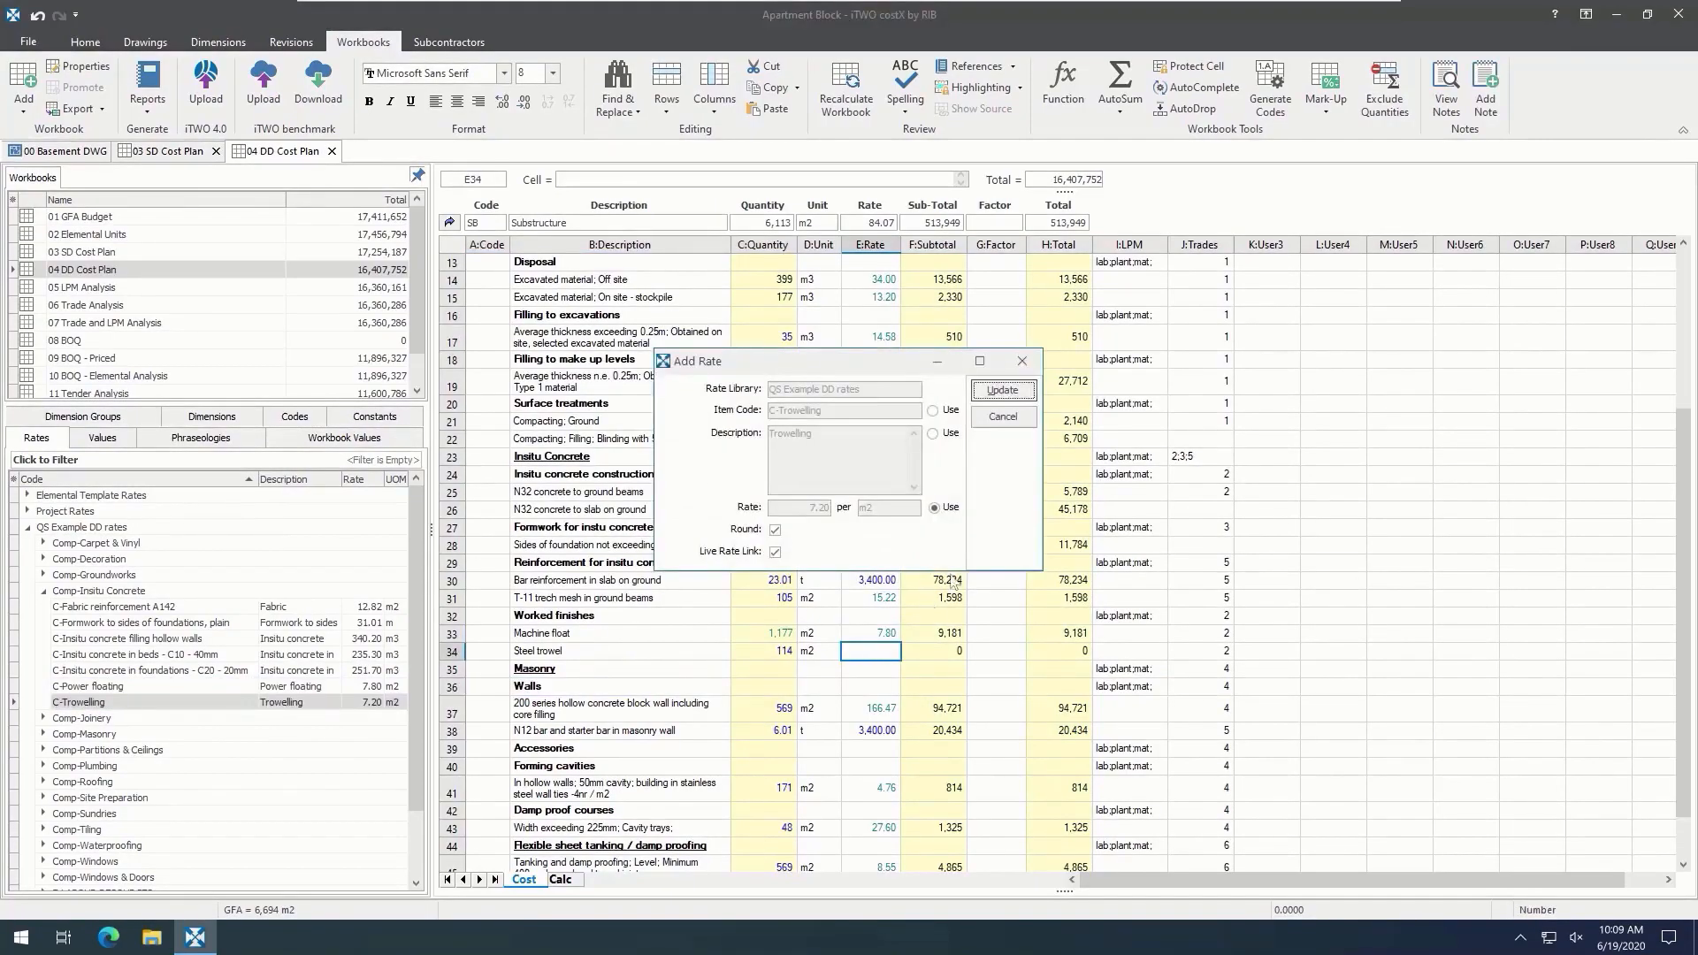
pyautogui.click(1031, 392)
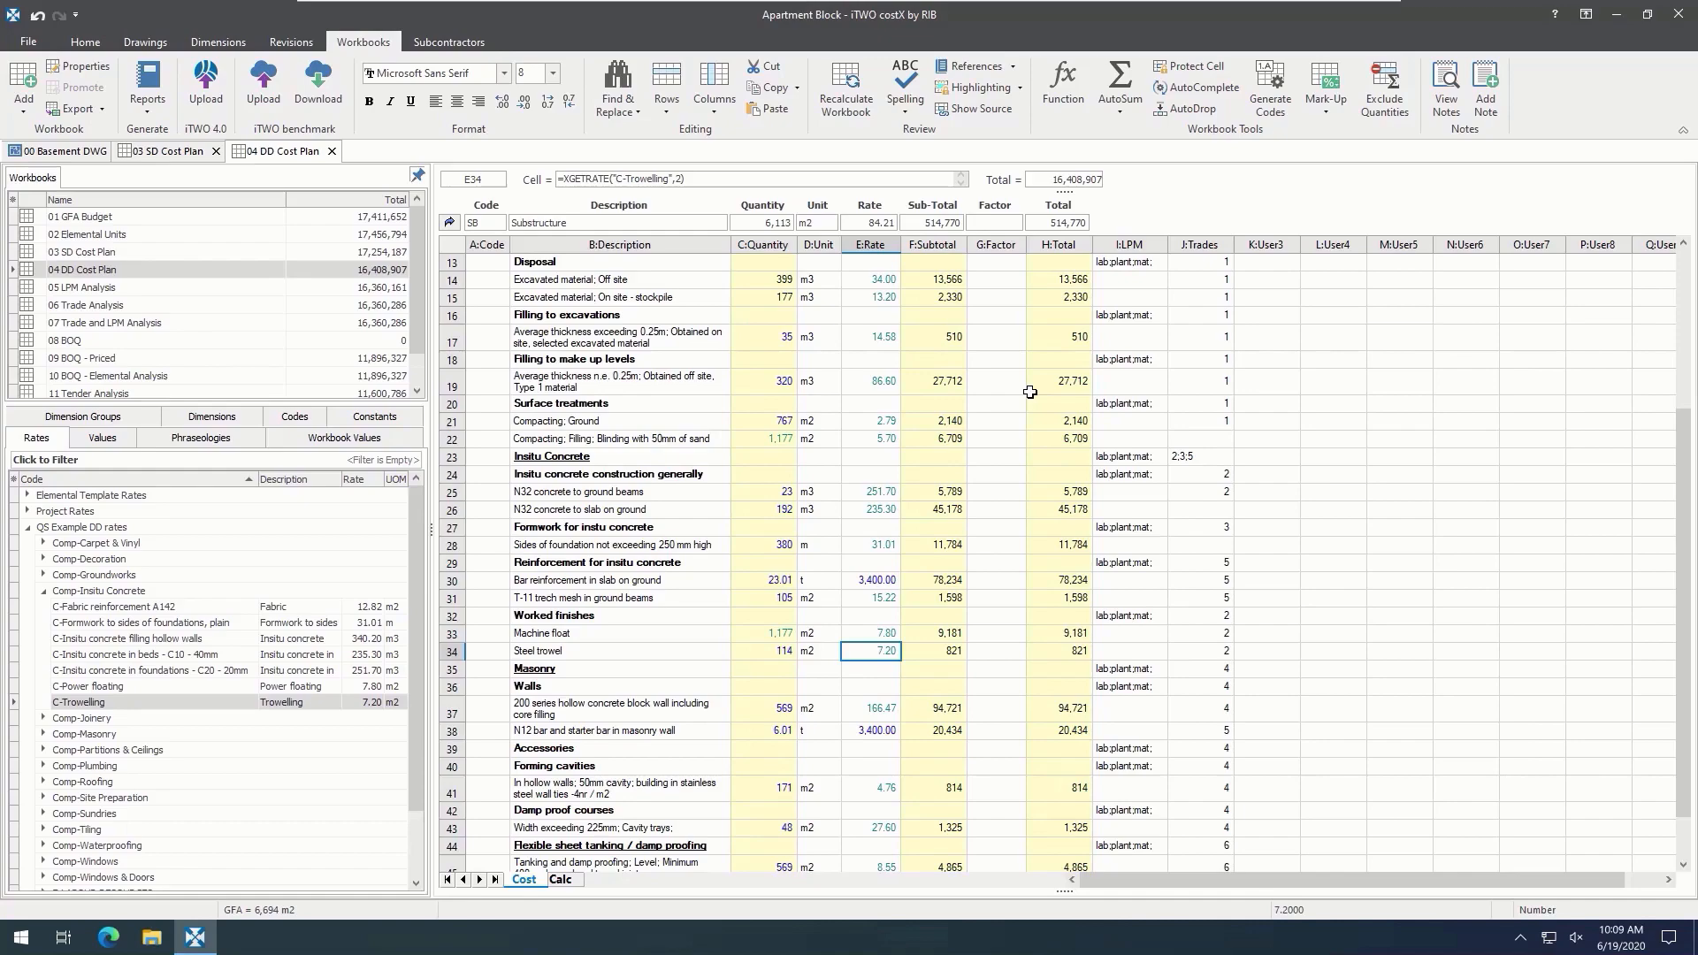
# Step: Open the Rate Libraries administration and show the import options available for rate libraries
pyautogui.click(104, 44)
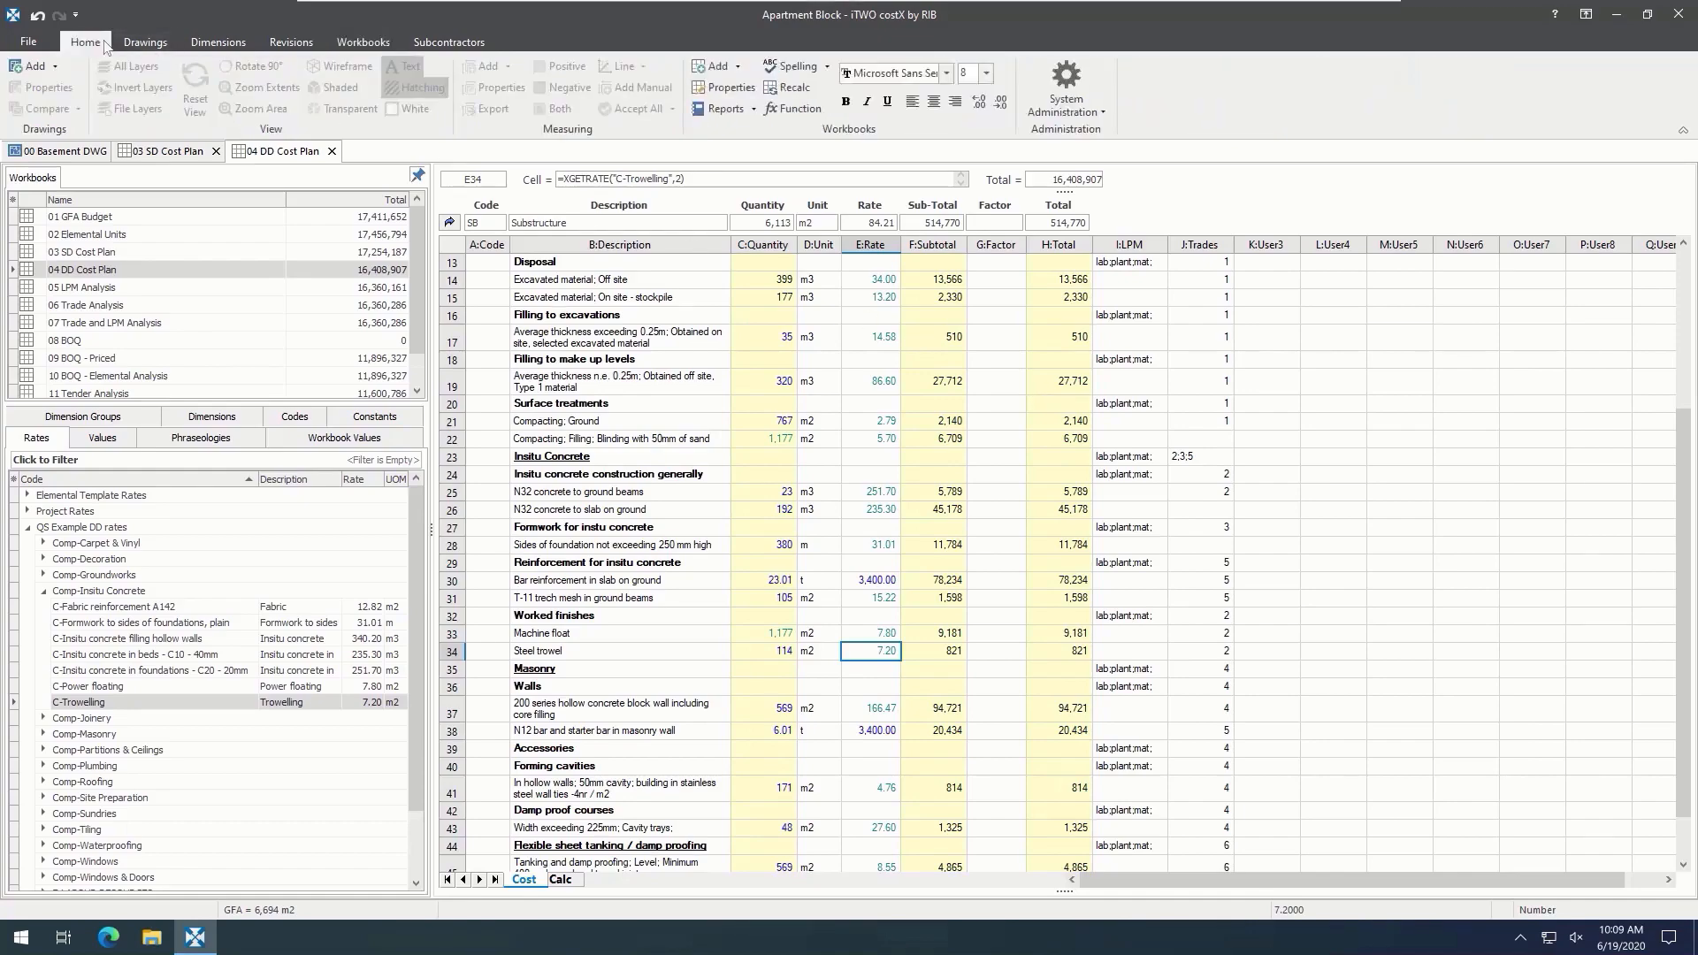
pyautogui.click(1100, 108)
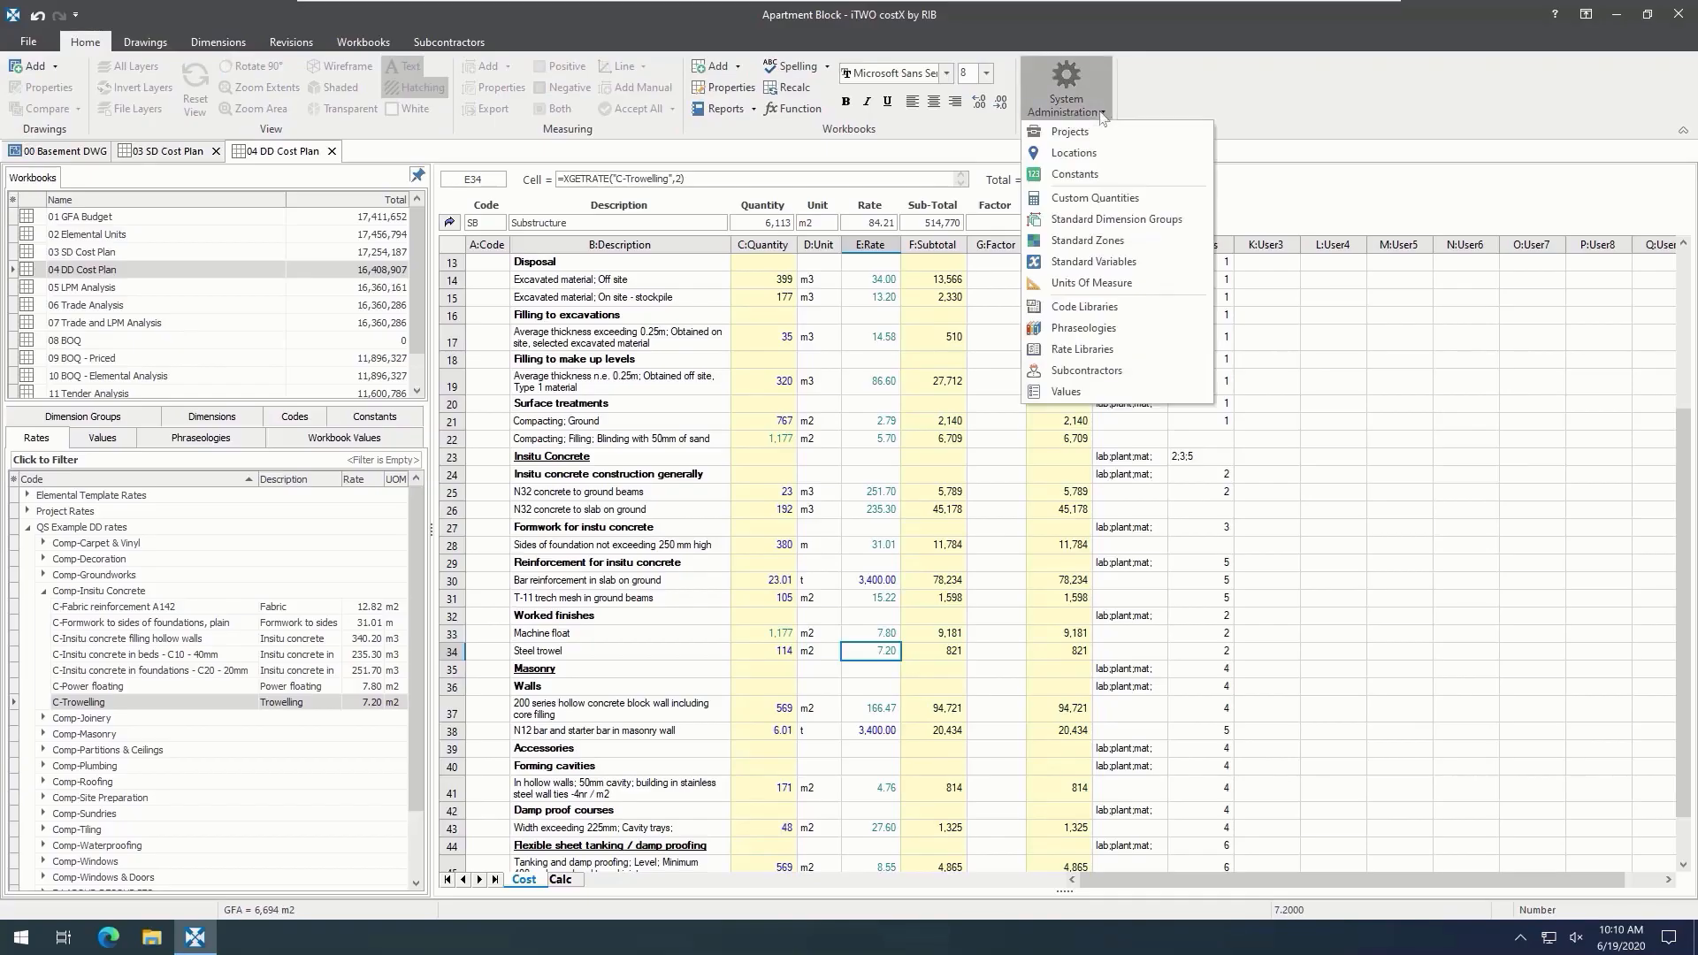
pyautogui.click(1121, 348)
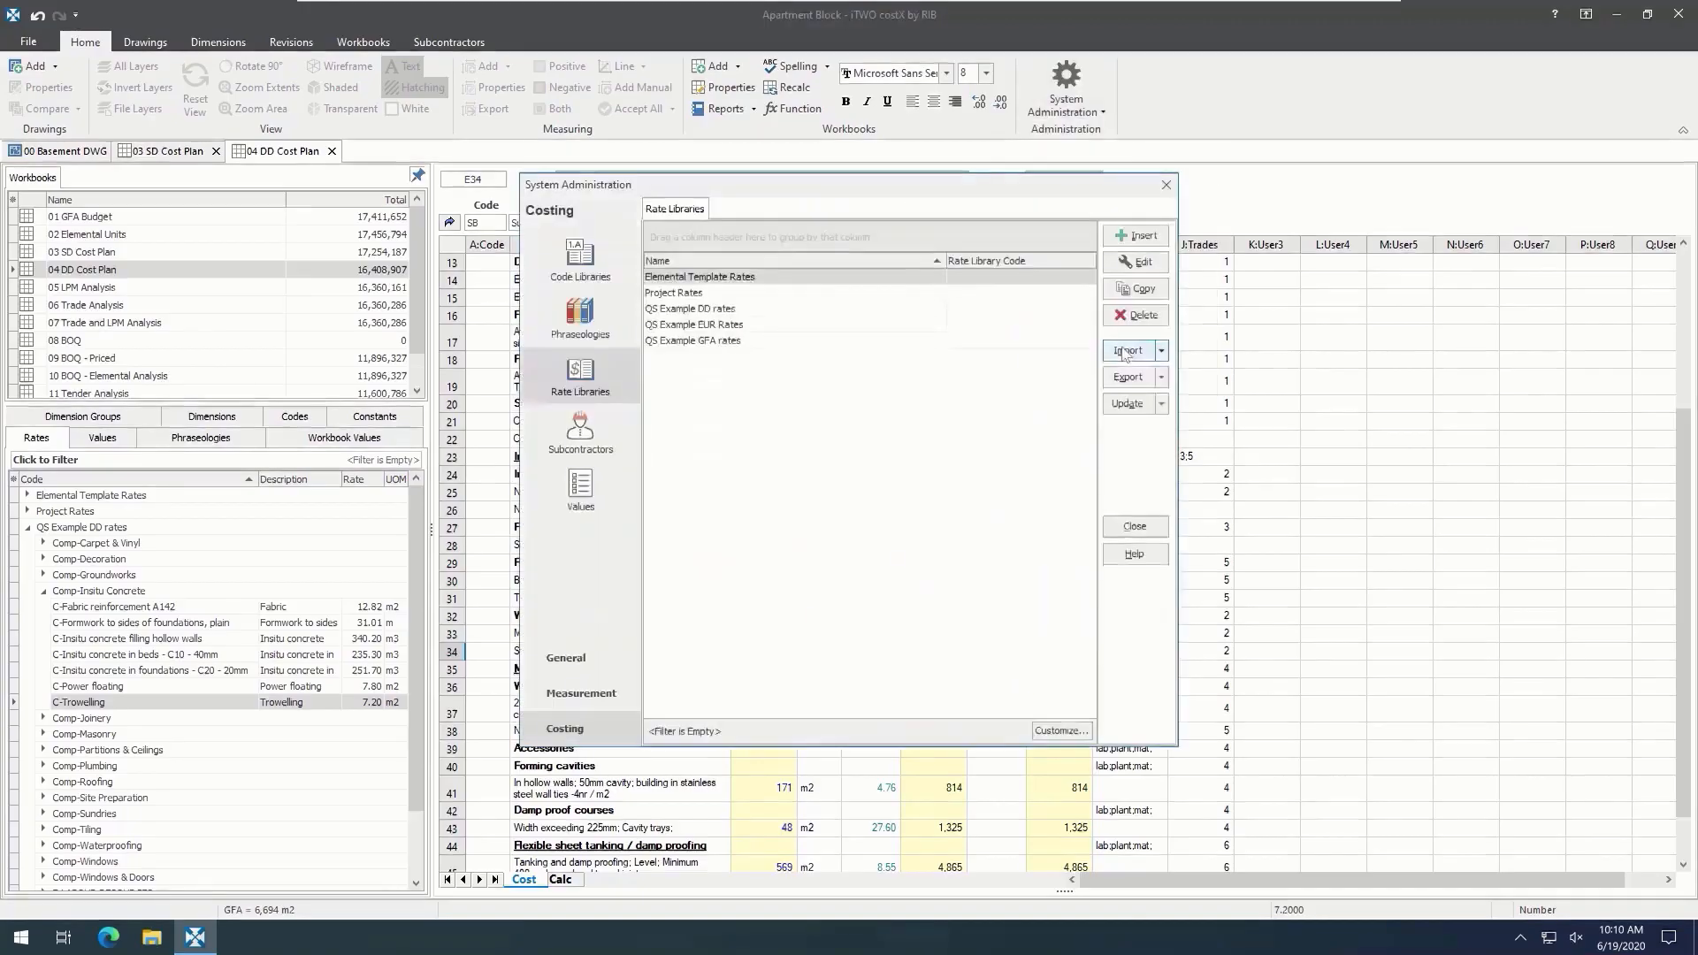
pyautogui.click(1163, 352)
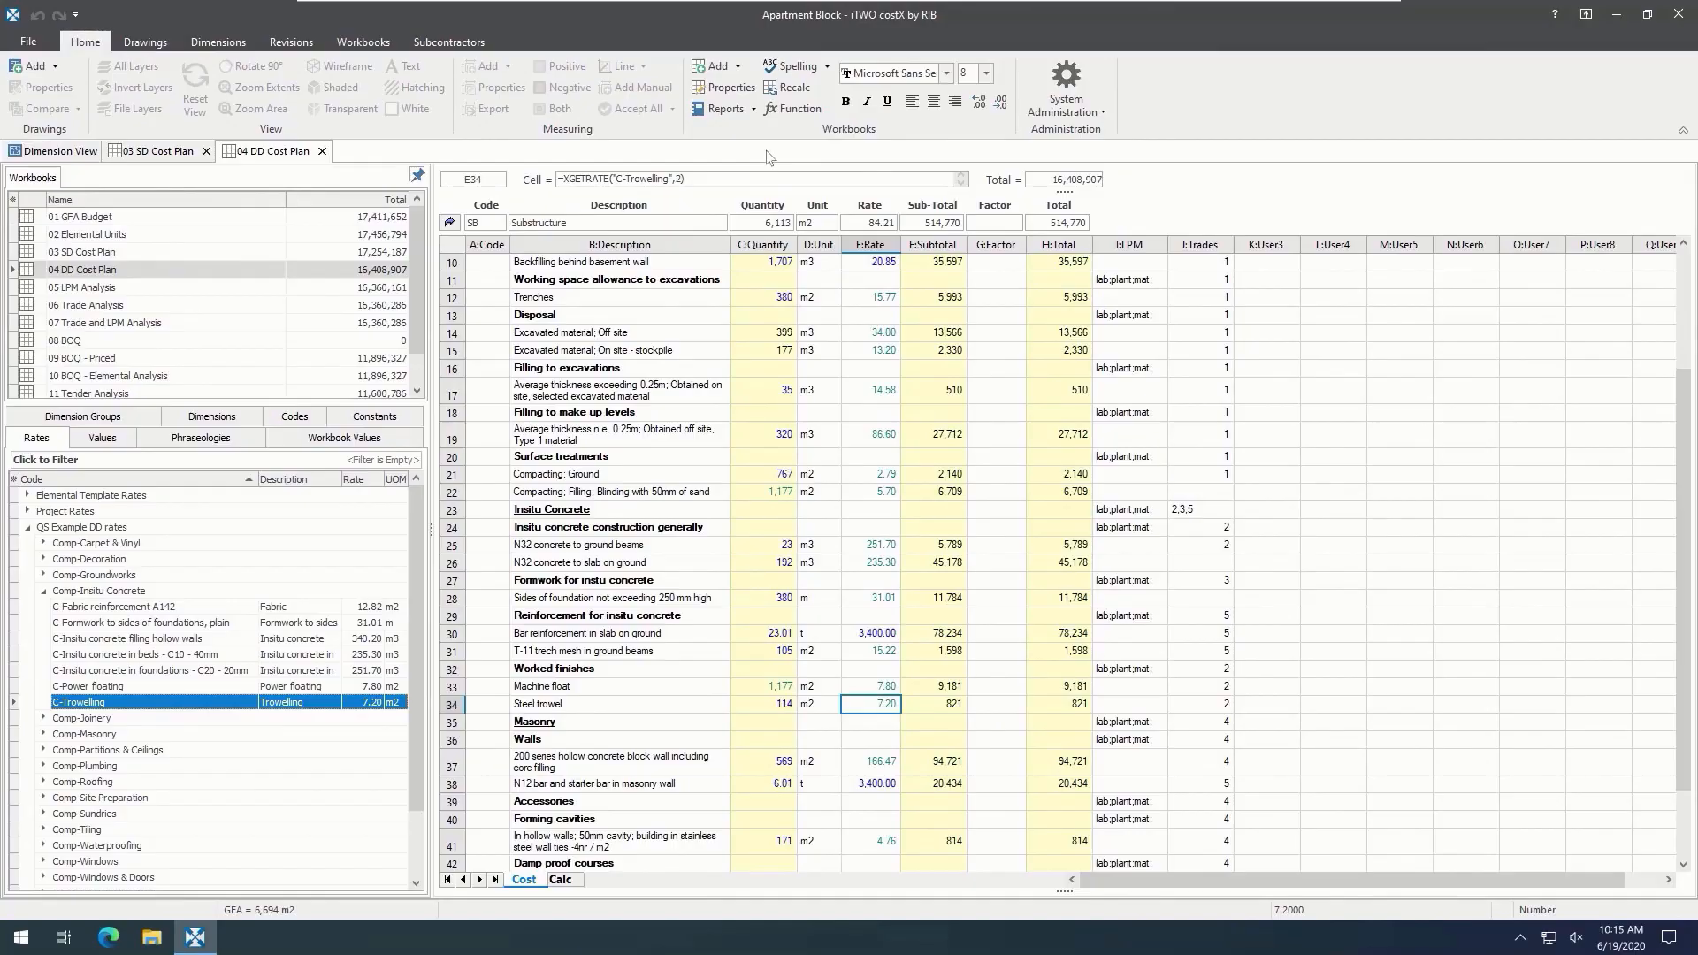
# Step: Start a new building named Apartment Block XYZ in the Part 2 - CostX Workbooks Training Tutorial project
pyautogui.click(30, 43)
pyautogui.click(125, 76)
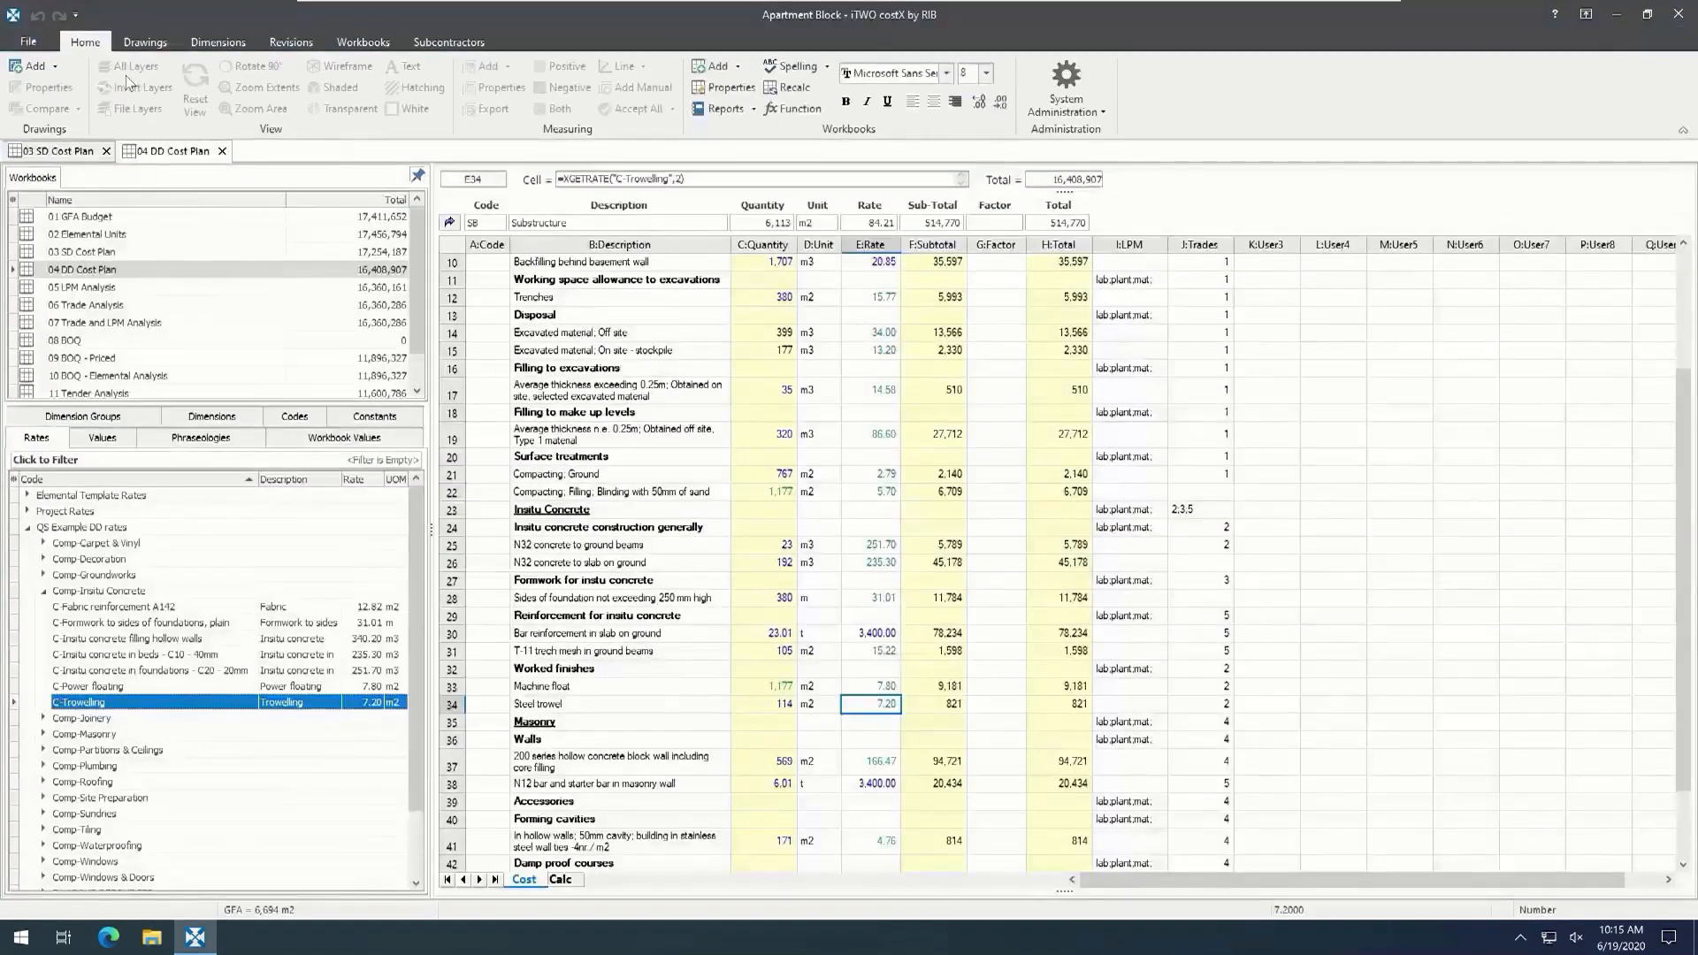
pyautogui.click(766, 292)
pyautogui.write('A')
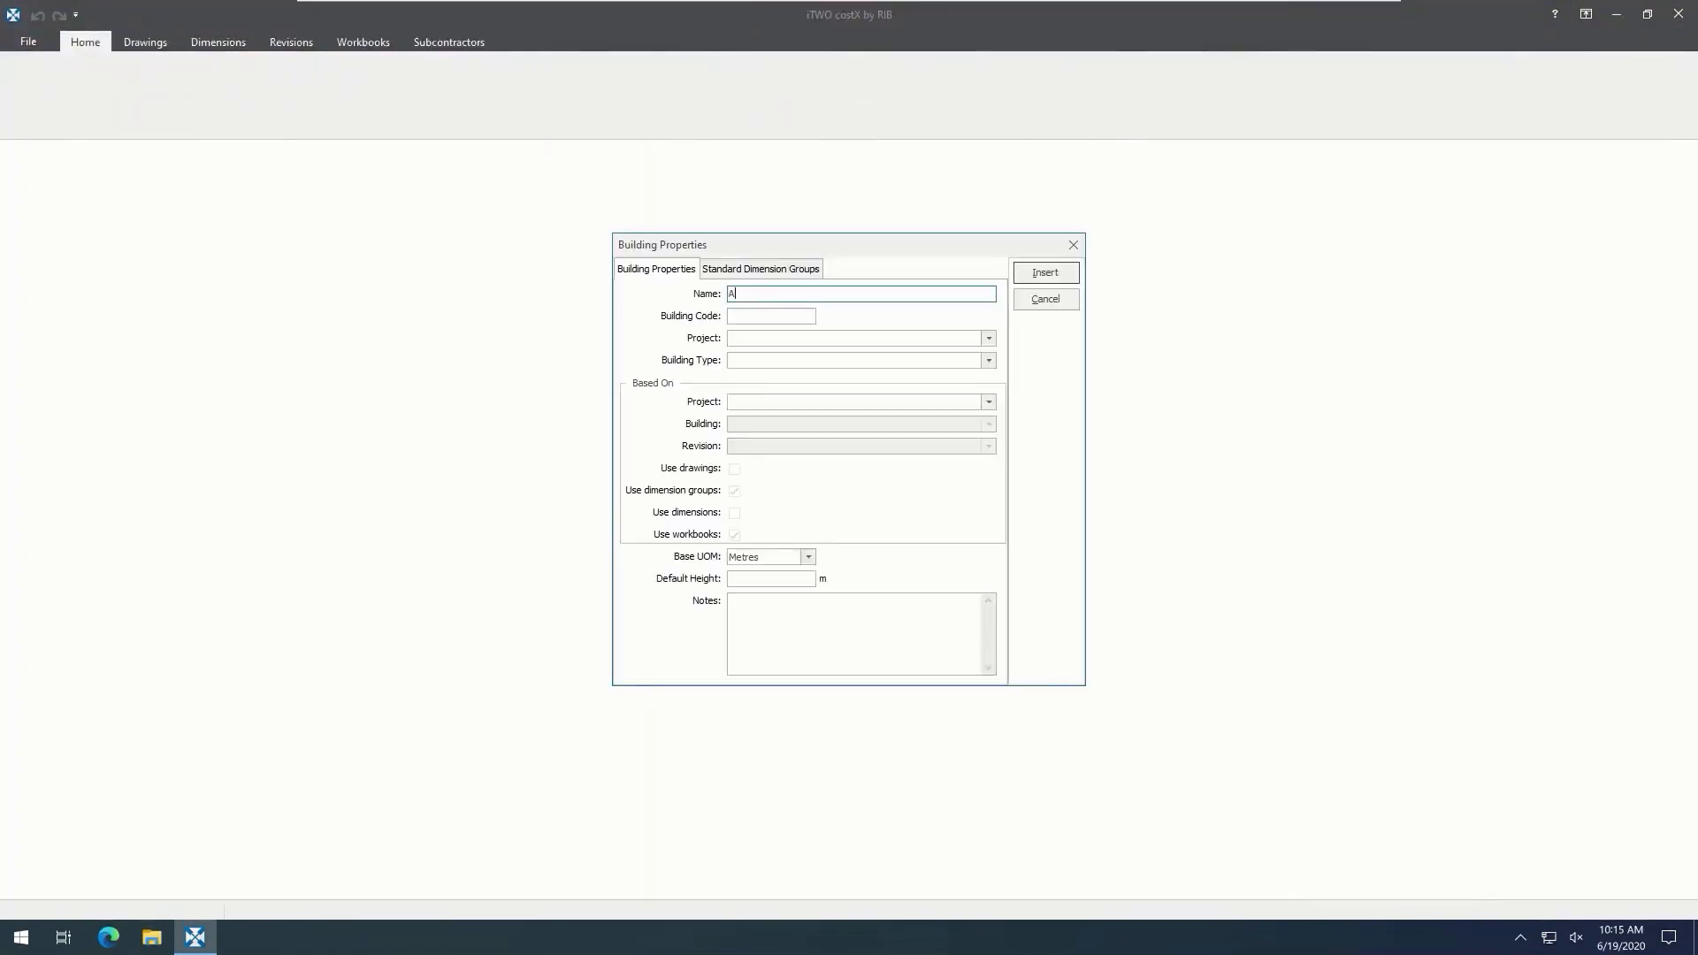
pyautogui.write('partment Block XYZ')
pyautogui.click(989, 338)
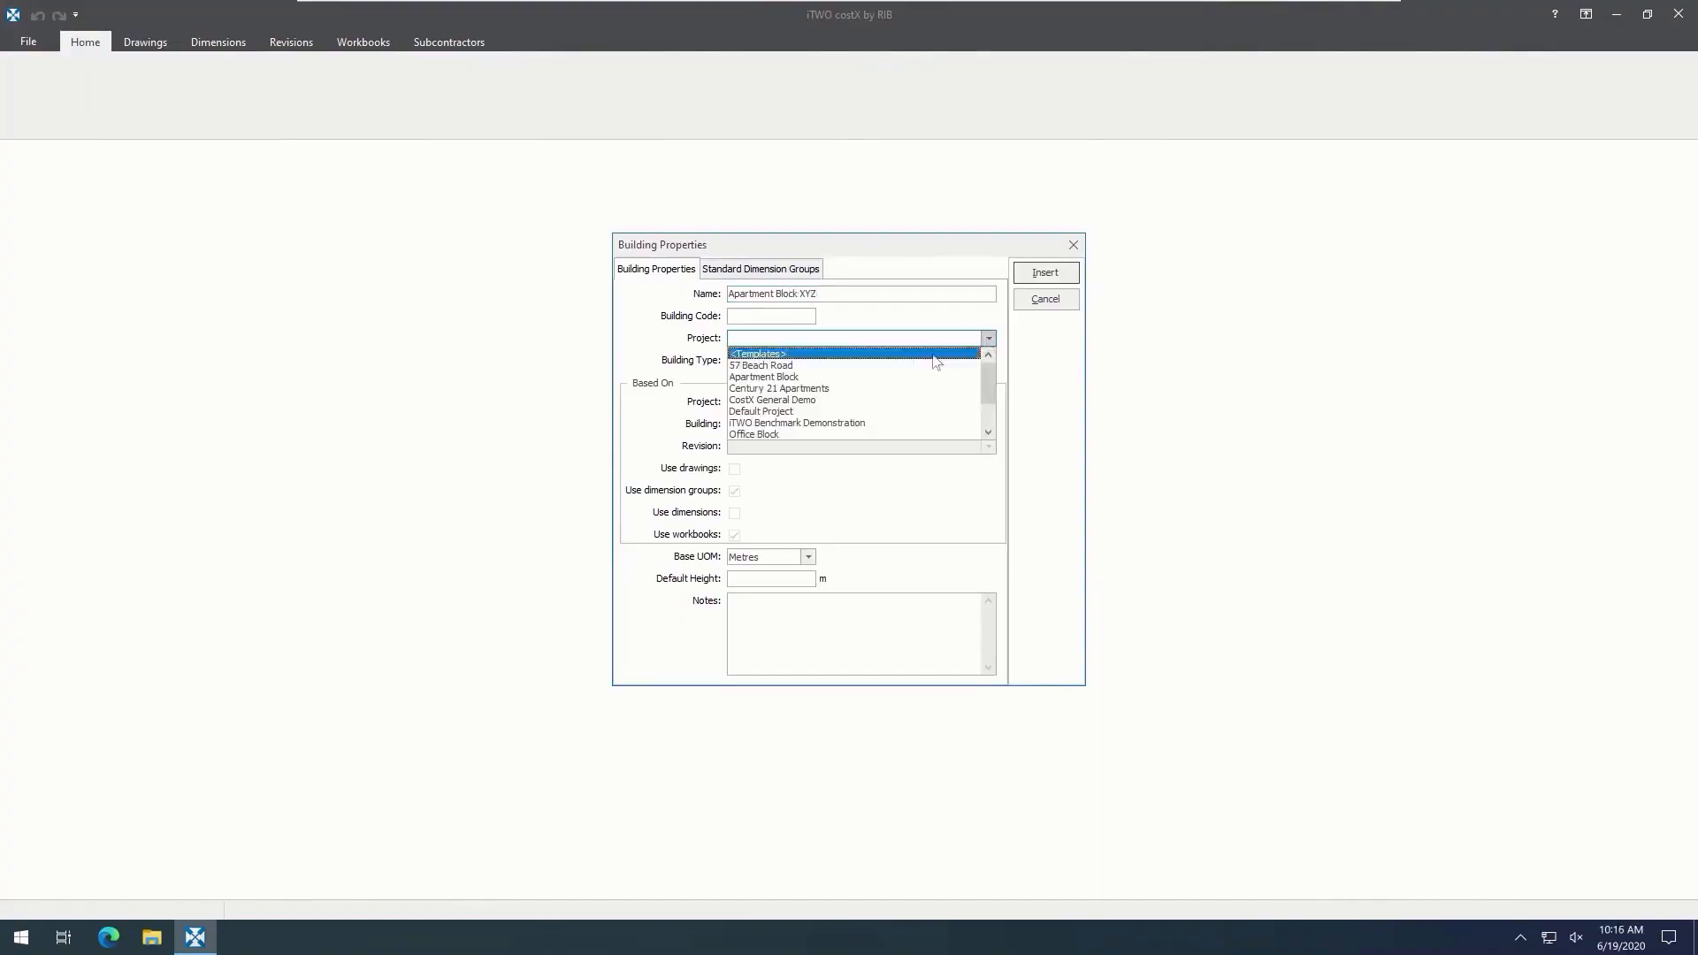
pyautogui.scroll(-2, 857, 416)
pyautogui.click(856, 411)
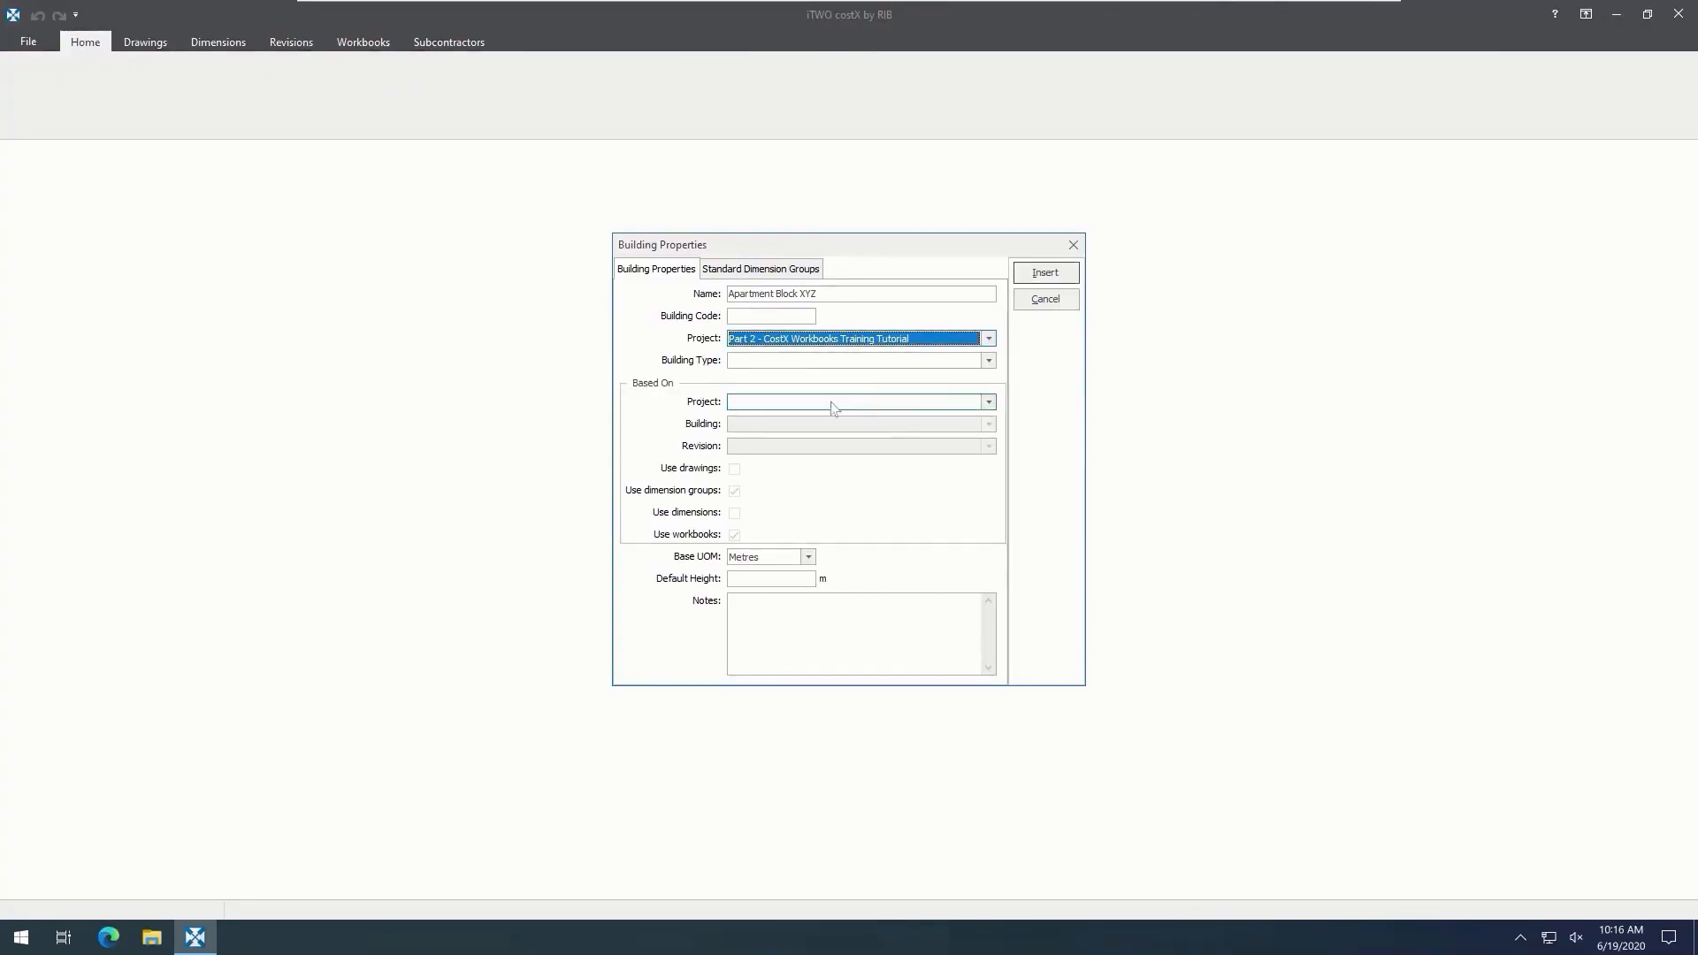
# Step: Base the new building on the Elemental Template building from <Templates>, reusing its dimension groups and workbooks, and insert it
pyautogui.click(989, 401)
pyautogui.click(891, 440)
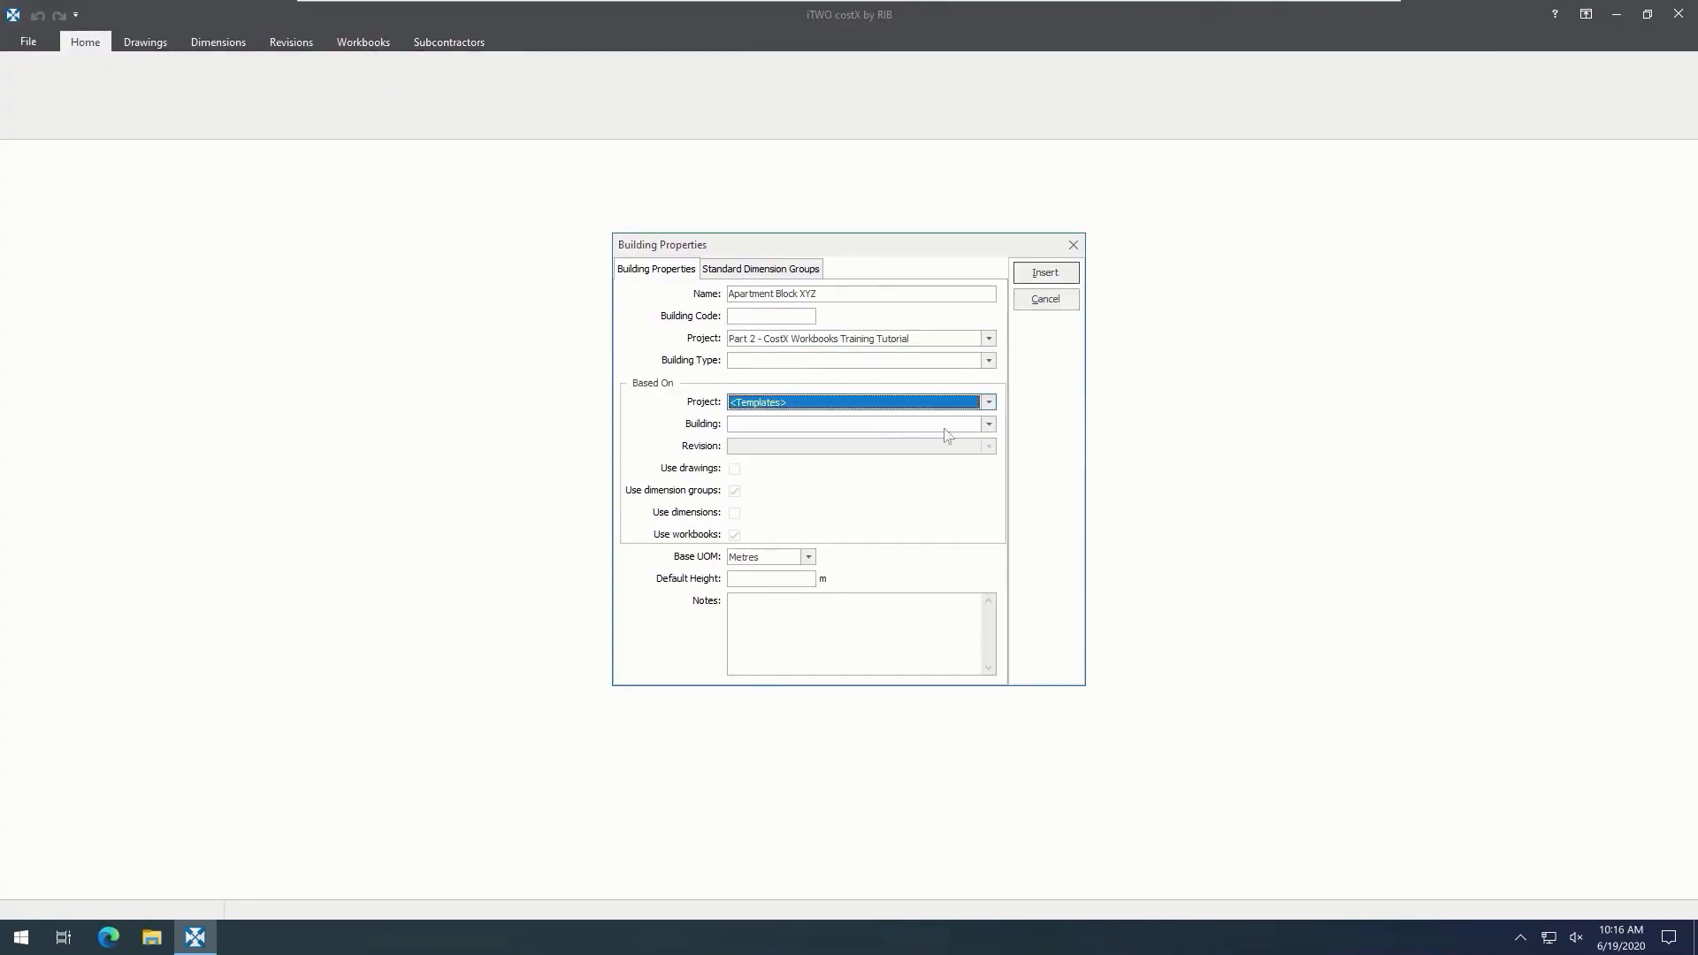
pyautogui.click(989, 424)
pyautogui.click(929, 457)
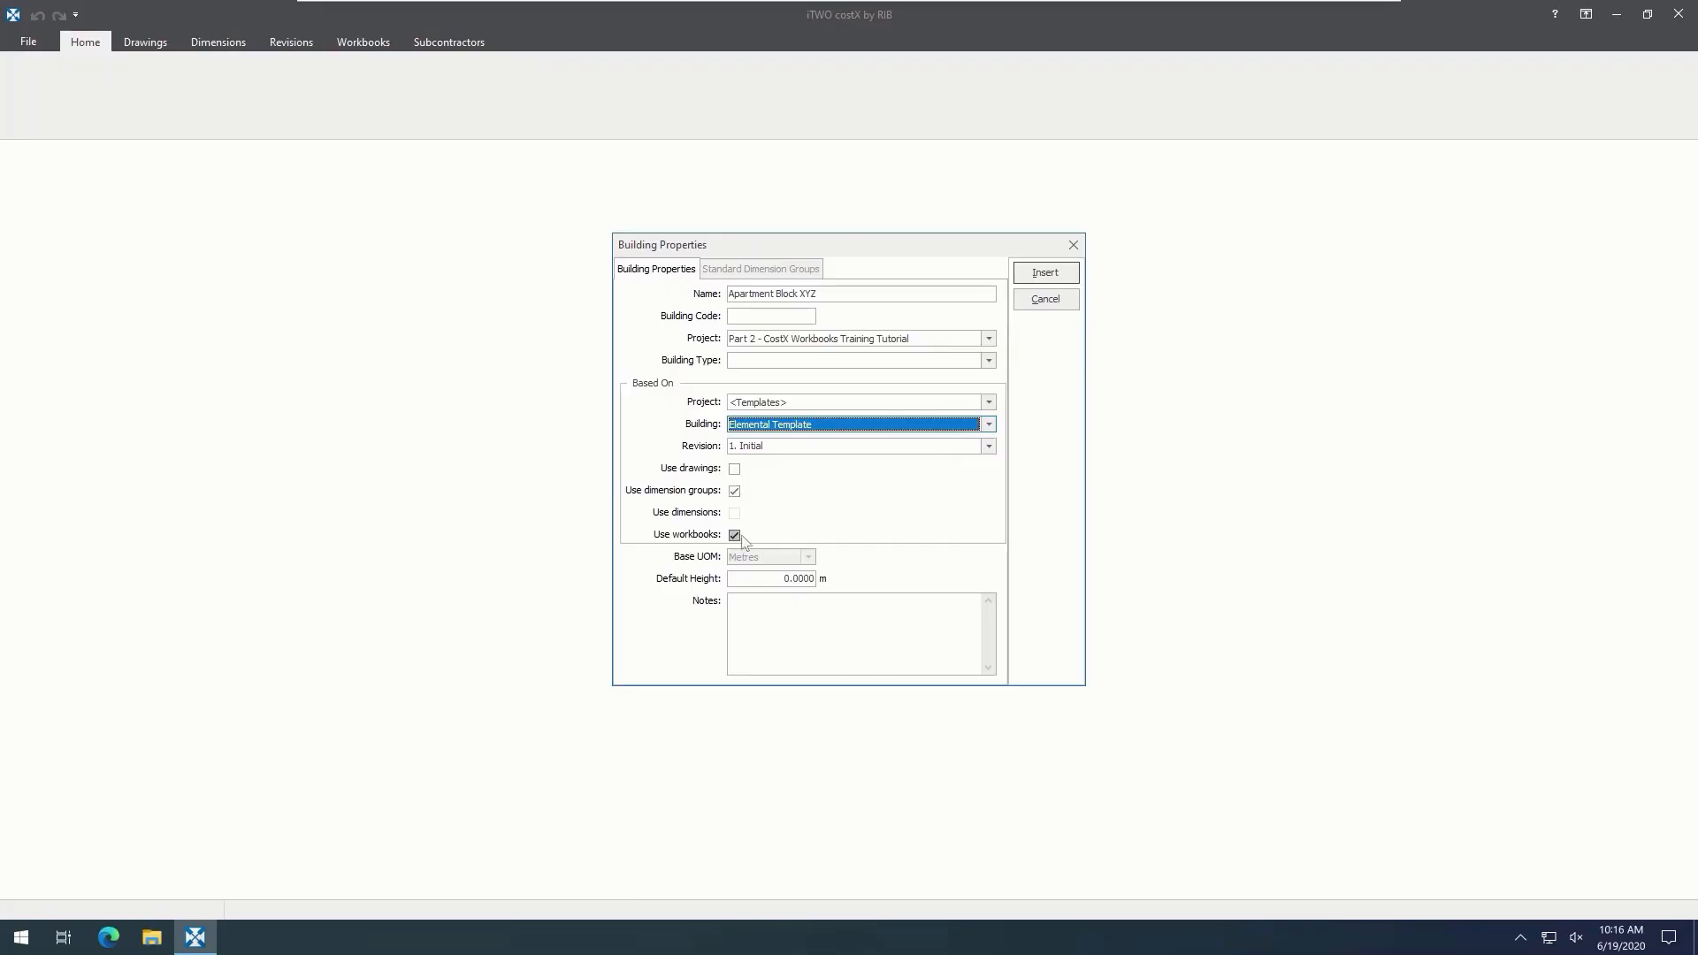
pyautogui.click(1068, 274)
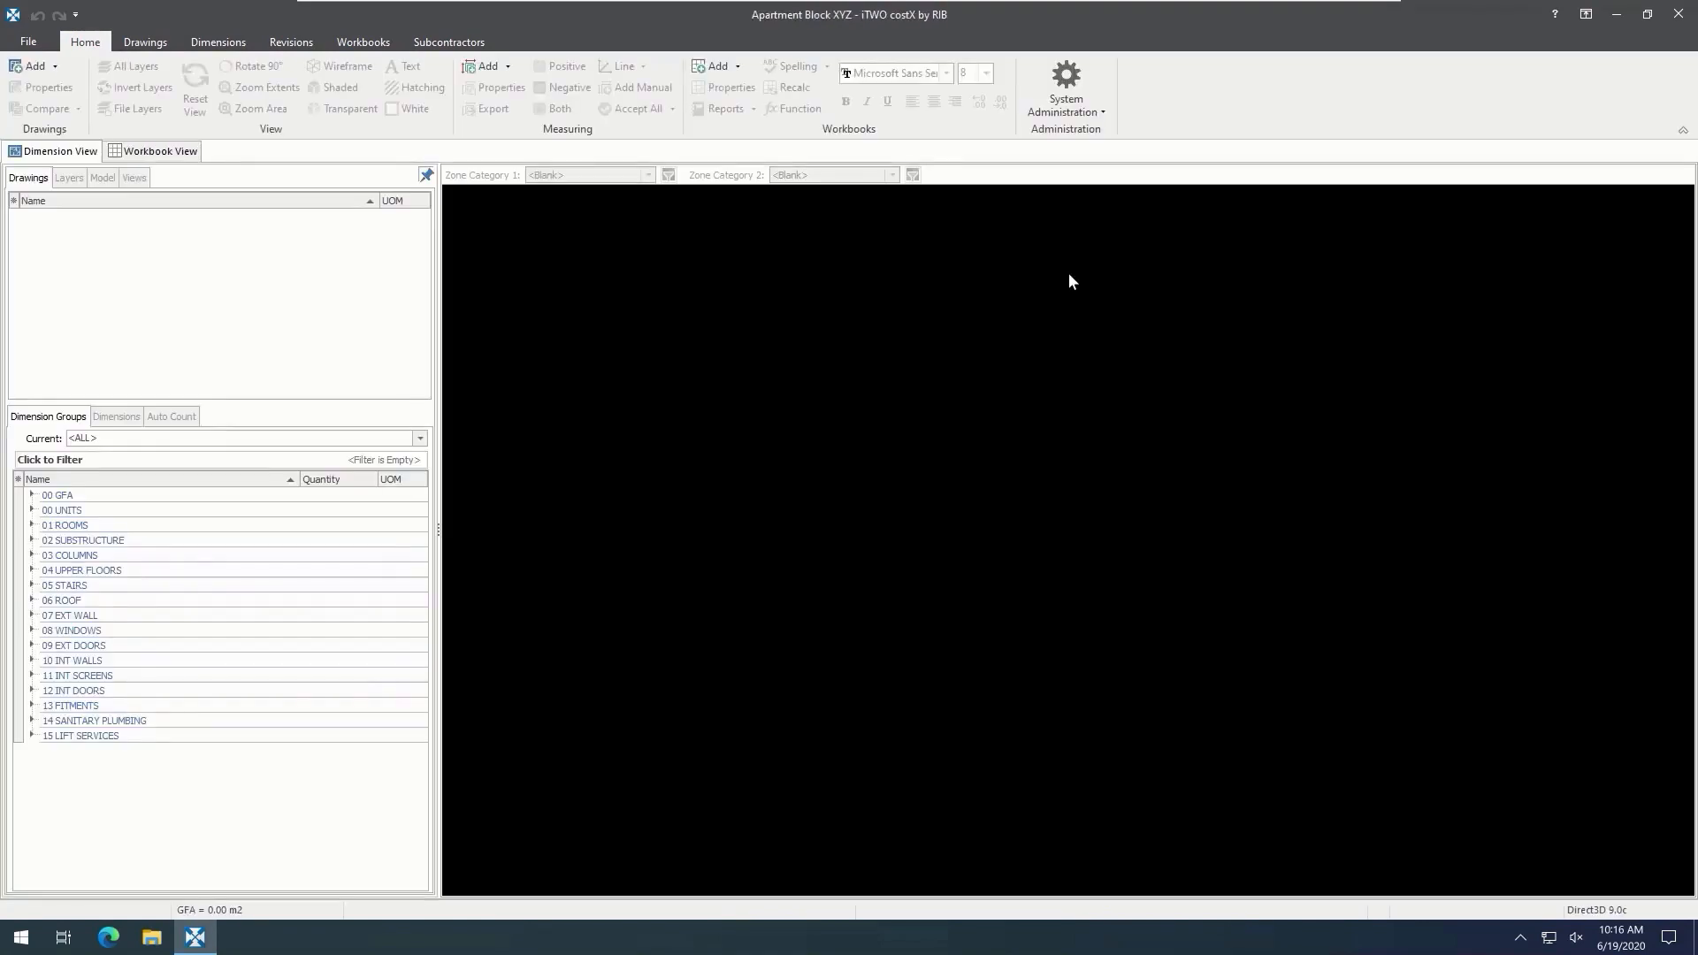
# Step: Expand the 00 GFA dimension group, then drill down in the 01 GFA Budget workbook to the Substructure allowance's quantity sheet
pyautogui.click(31, 495)
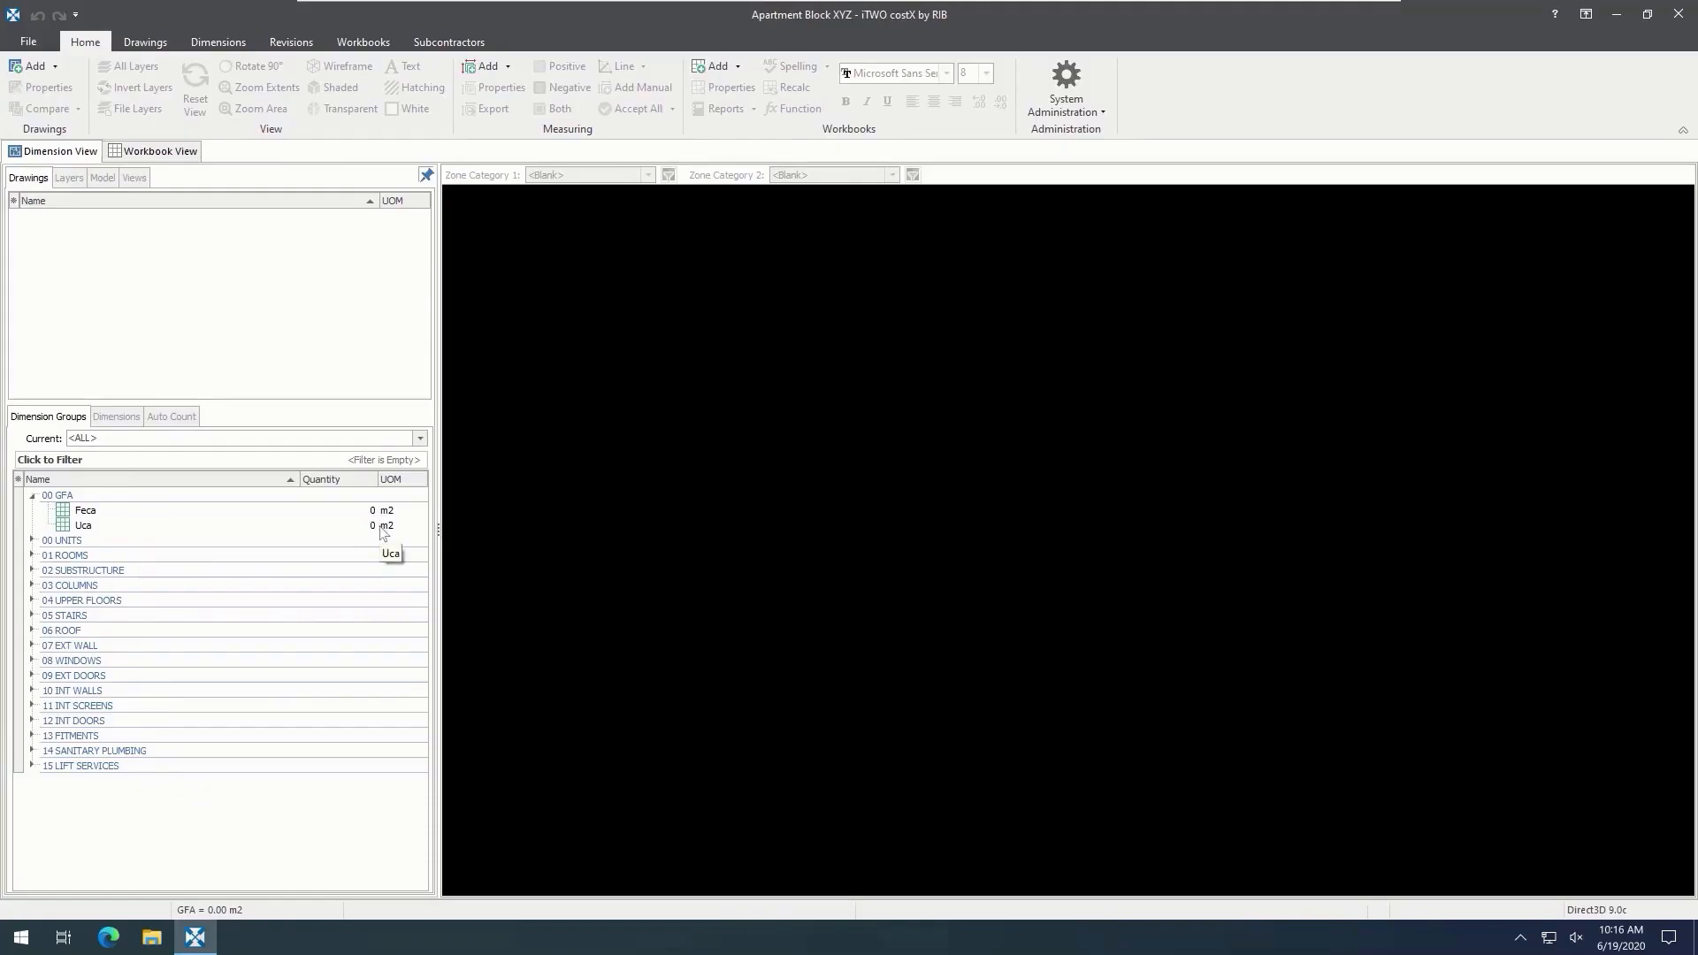
pyautogui.click(188, 155)
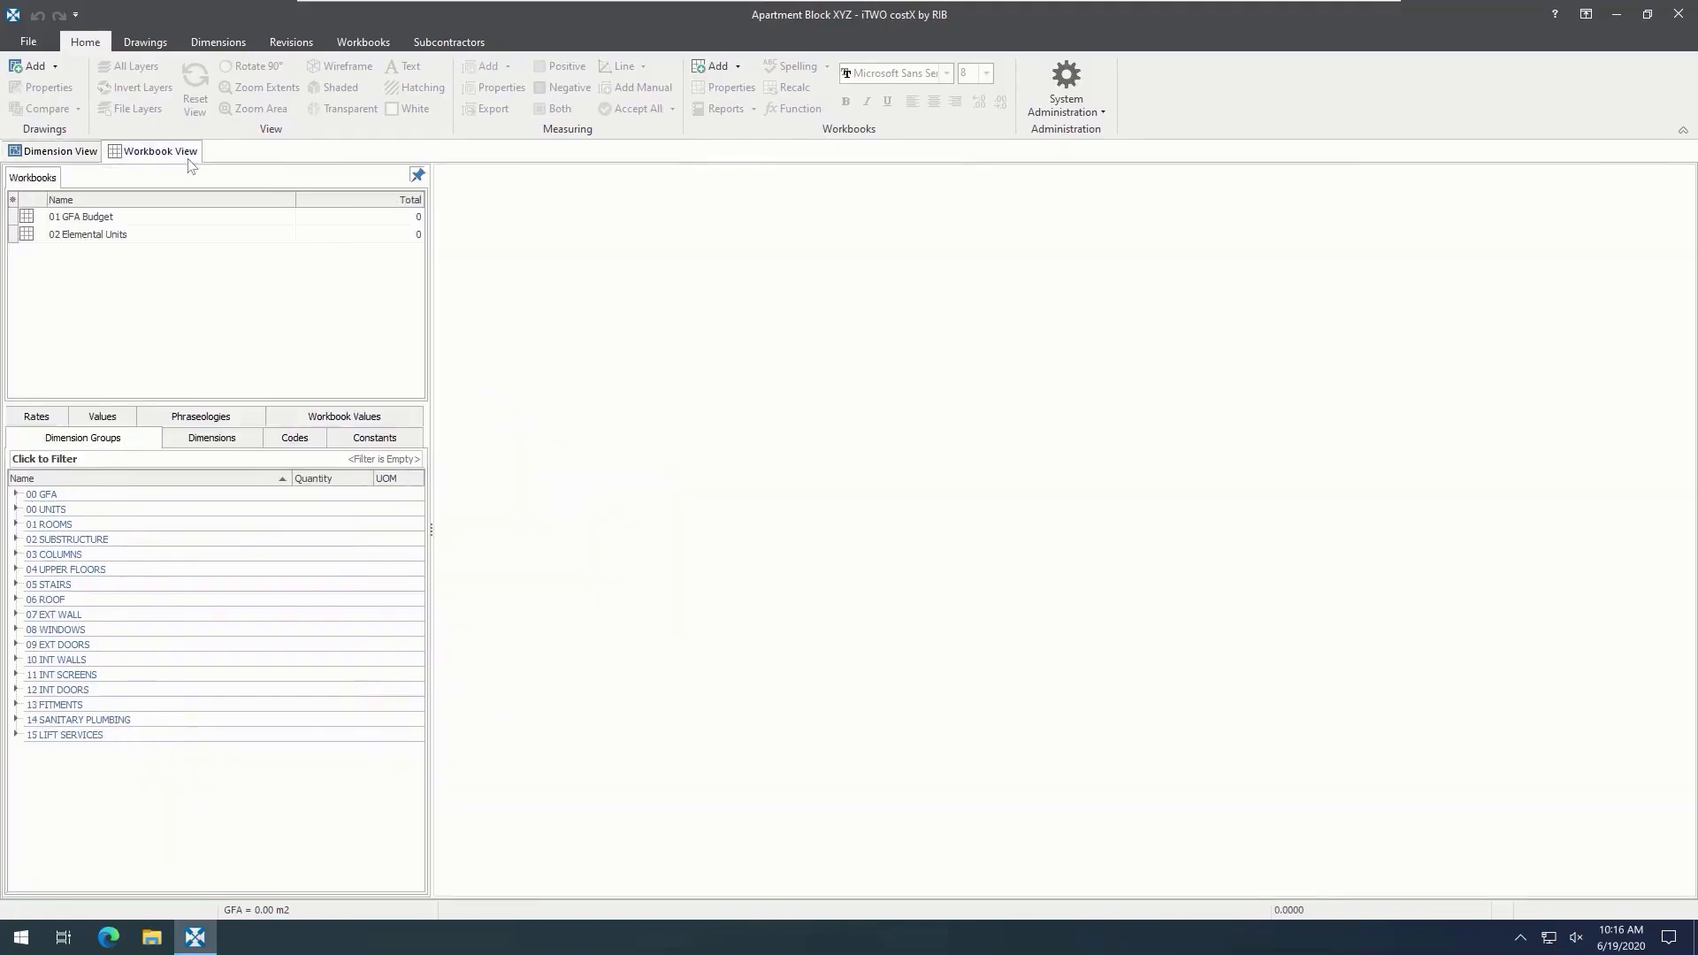
pyautogui.doubleClick(202, 219)
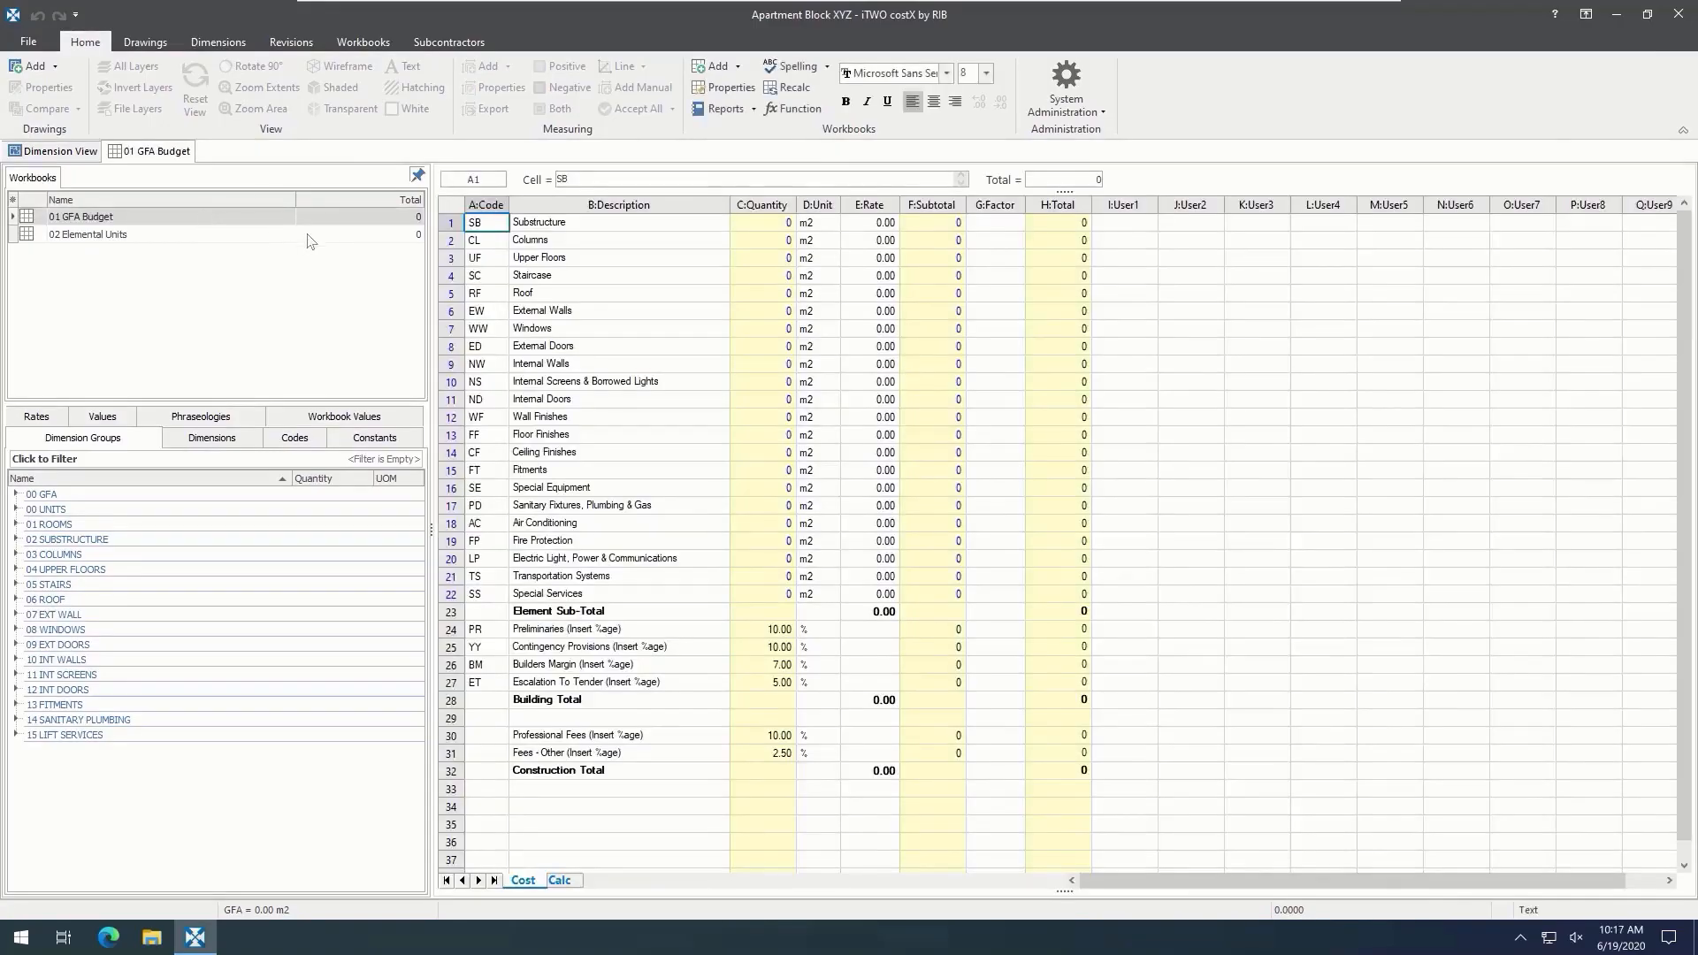
pyautogui.click(935, 223)
pyautogui.doubleClick(935, 224)
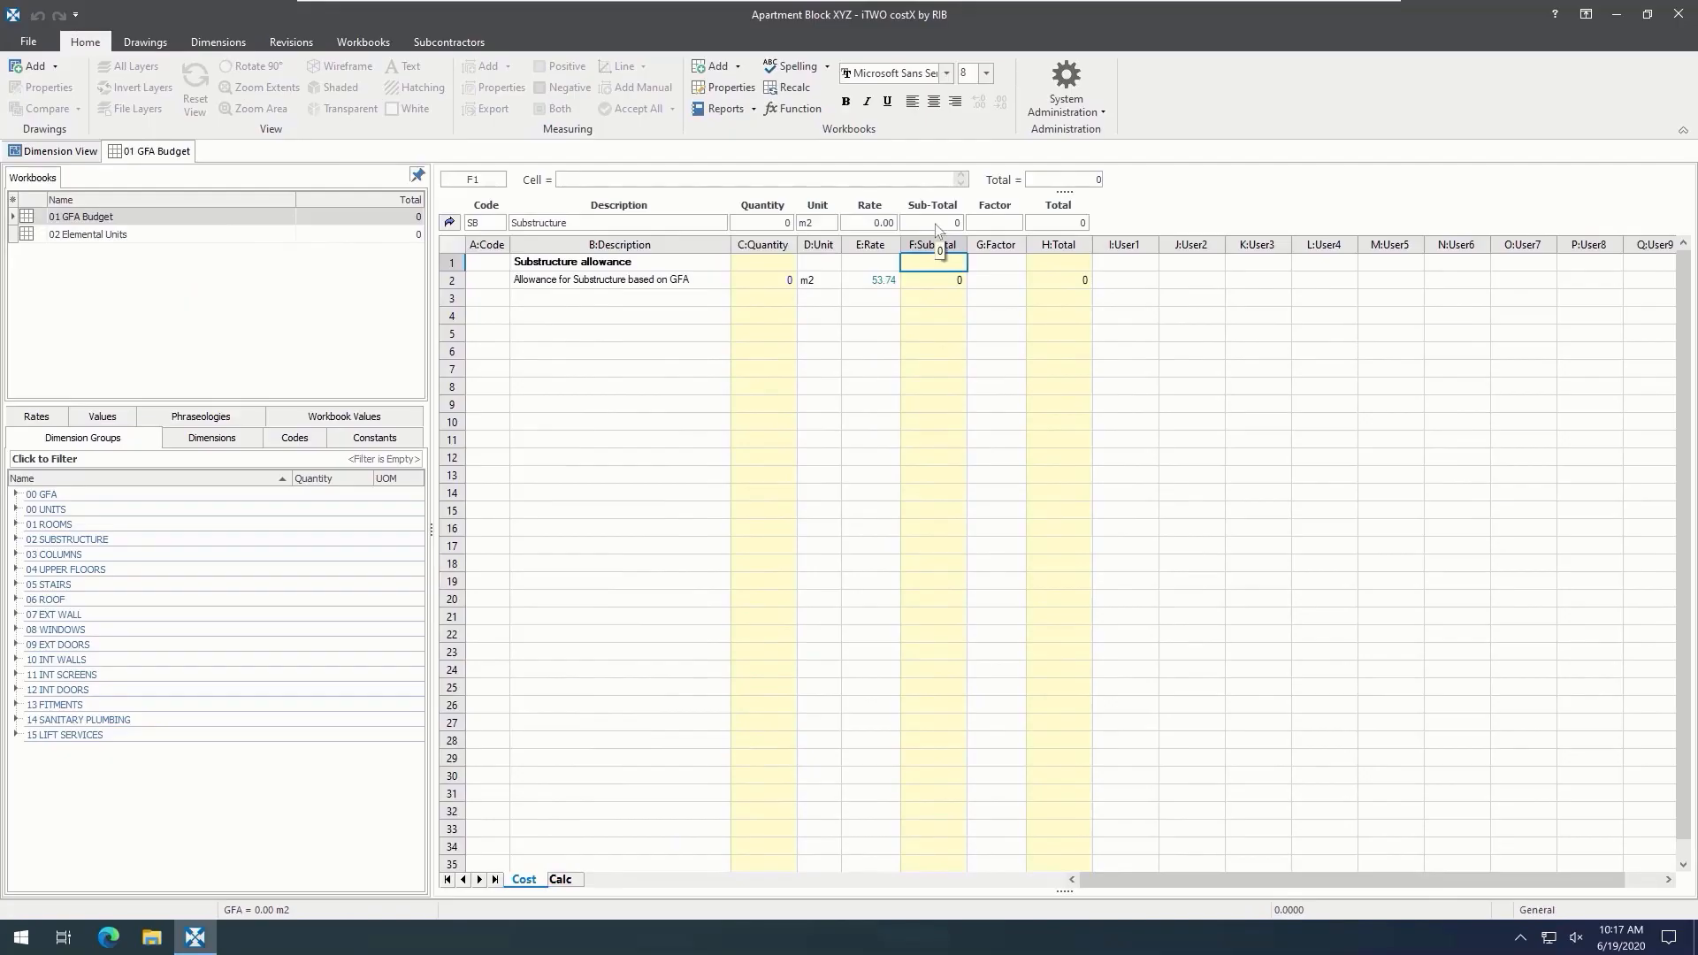
pyautogui.doubleClick(762, 281)
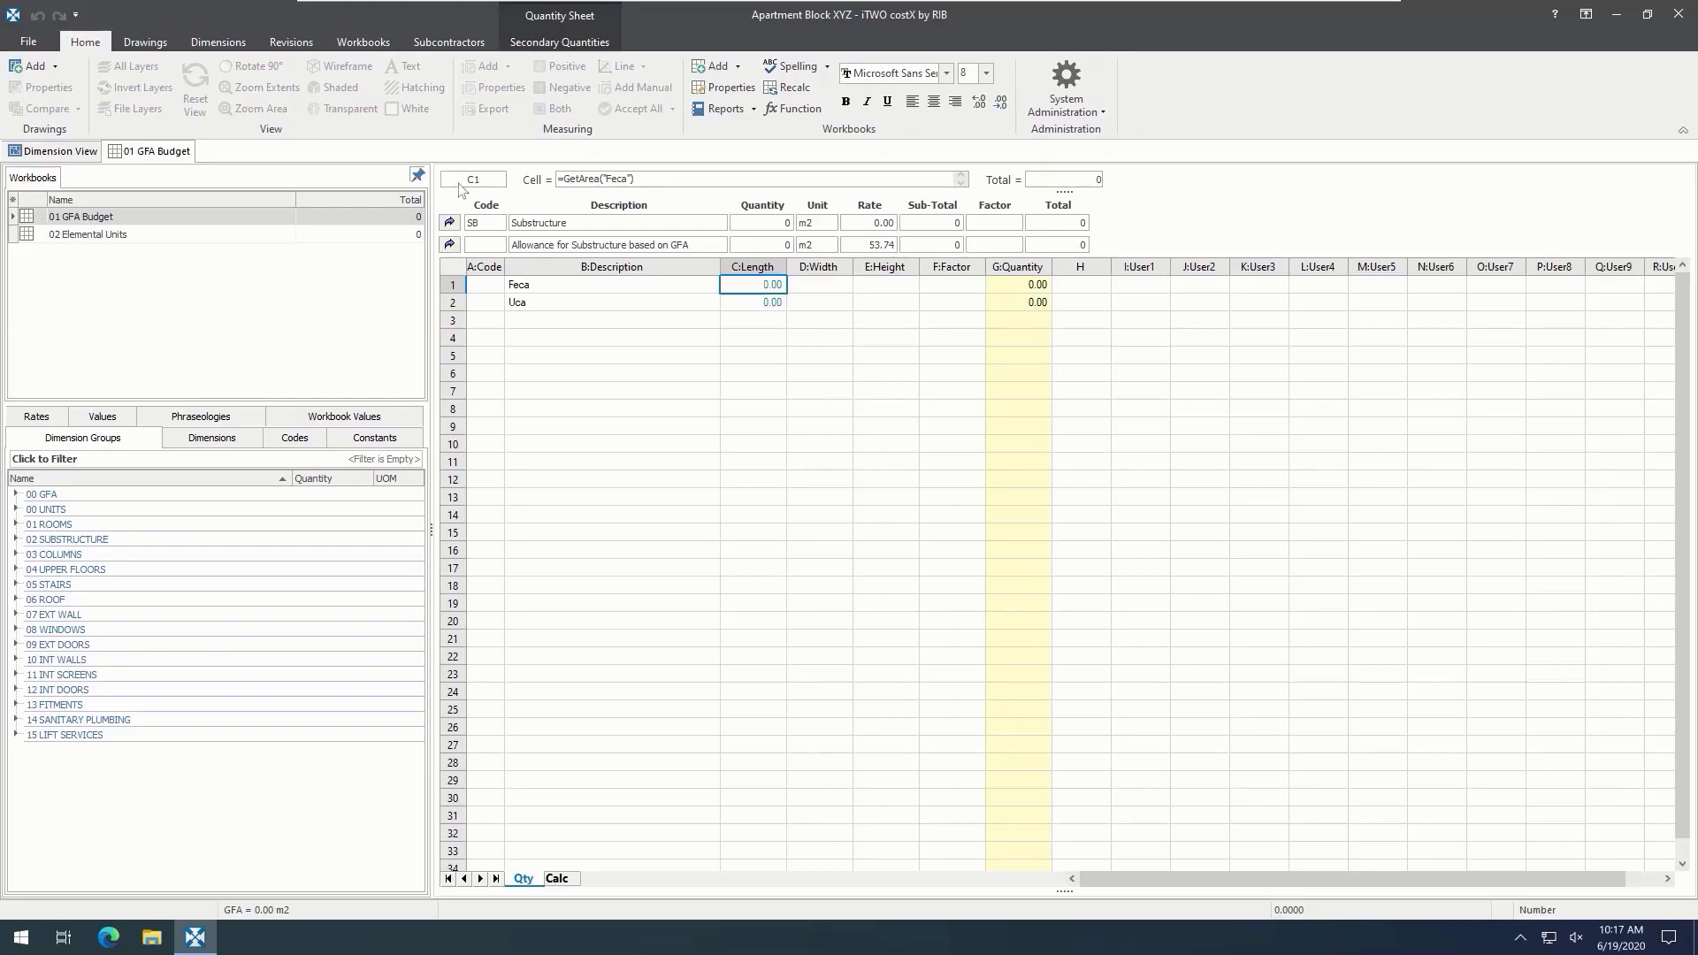
# Step: Load the Model sheet of Sample.dwg from the Part 2 - Workbooks Training Tutorial Drawings folder as a new drawing
pyautogui.click(145, 43)
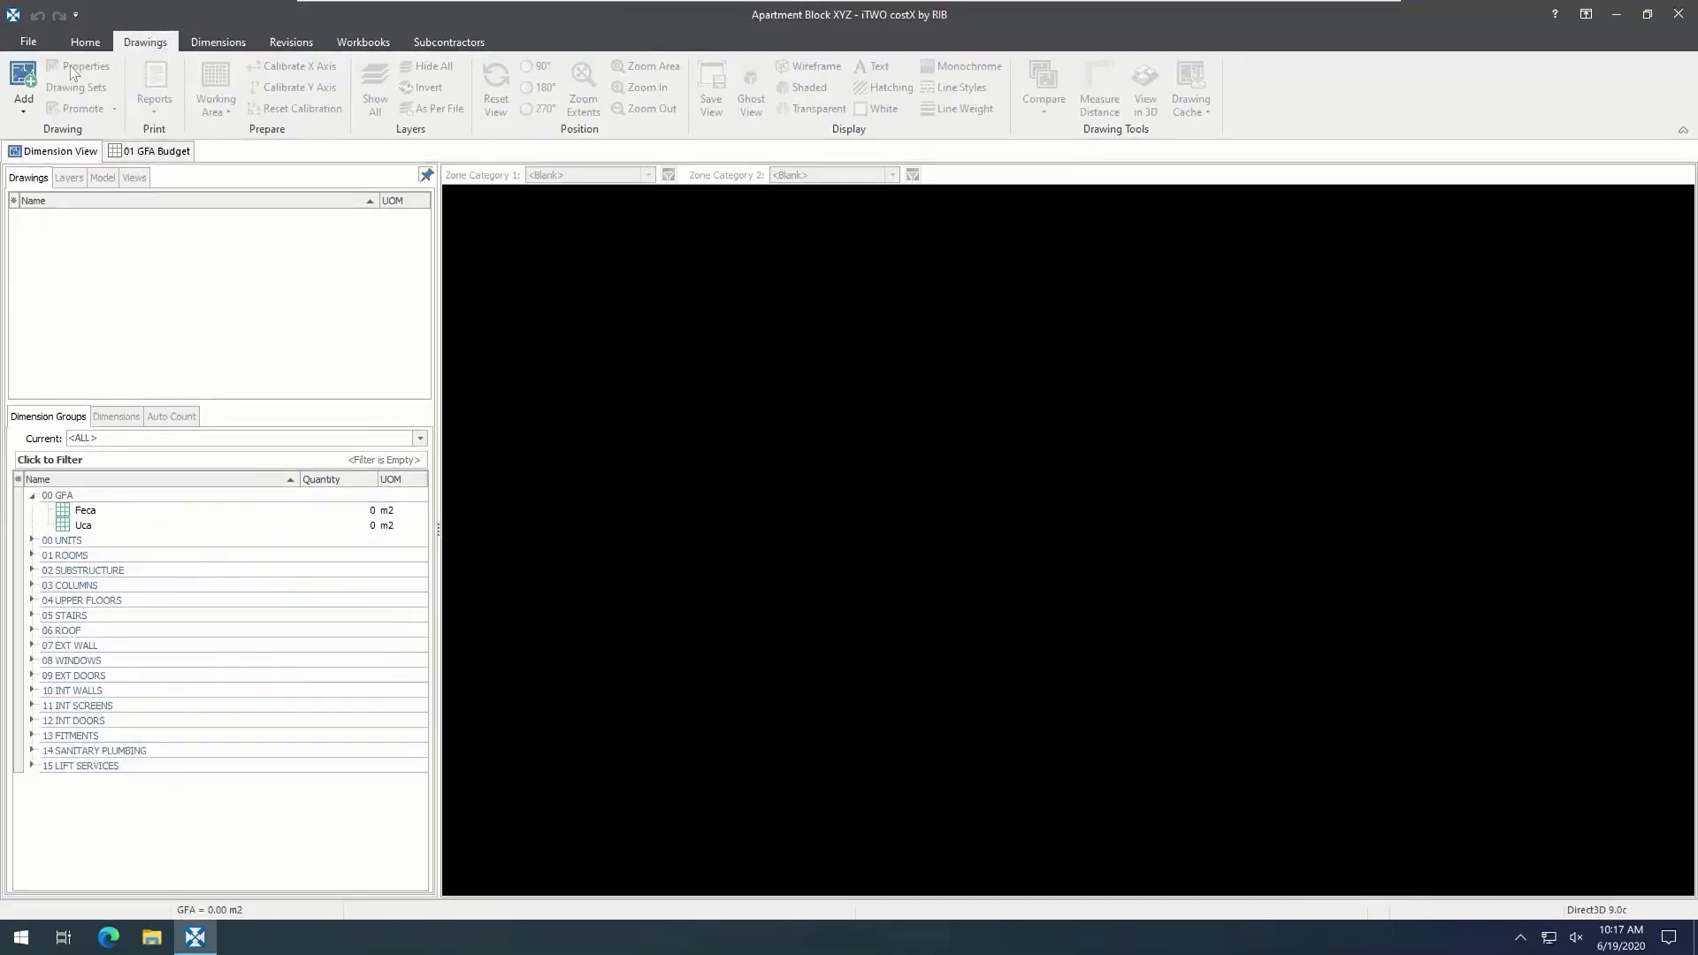
pyautogui.click(23, 78)
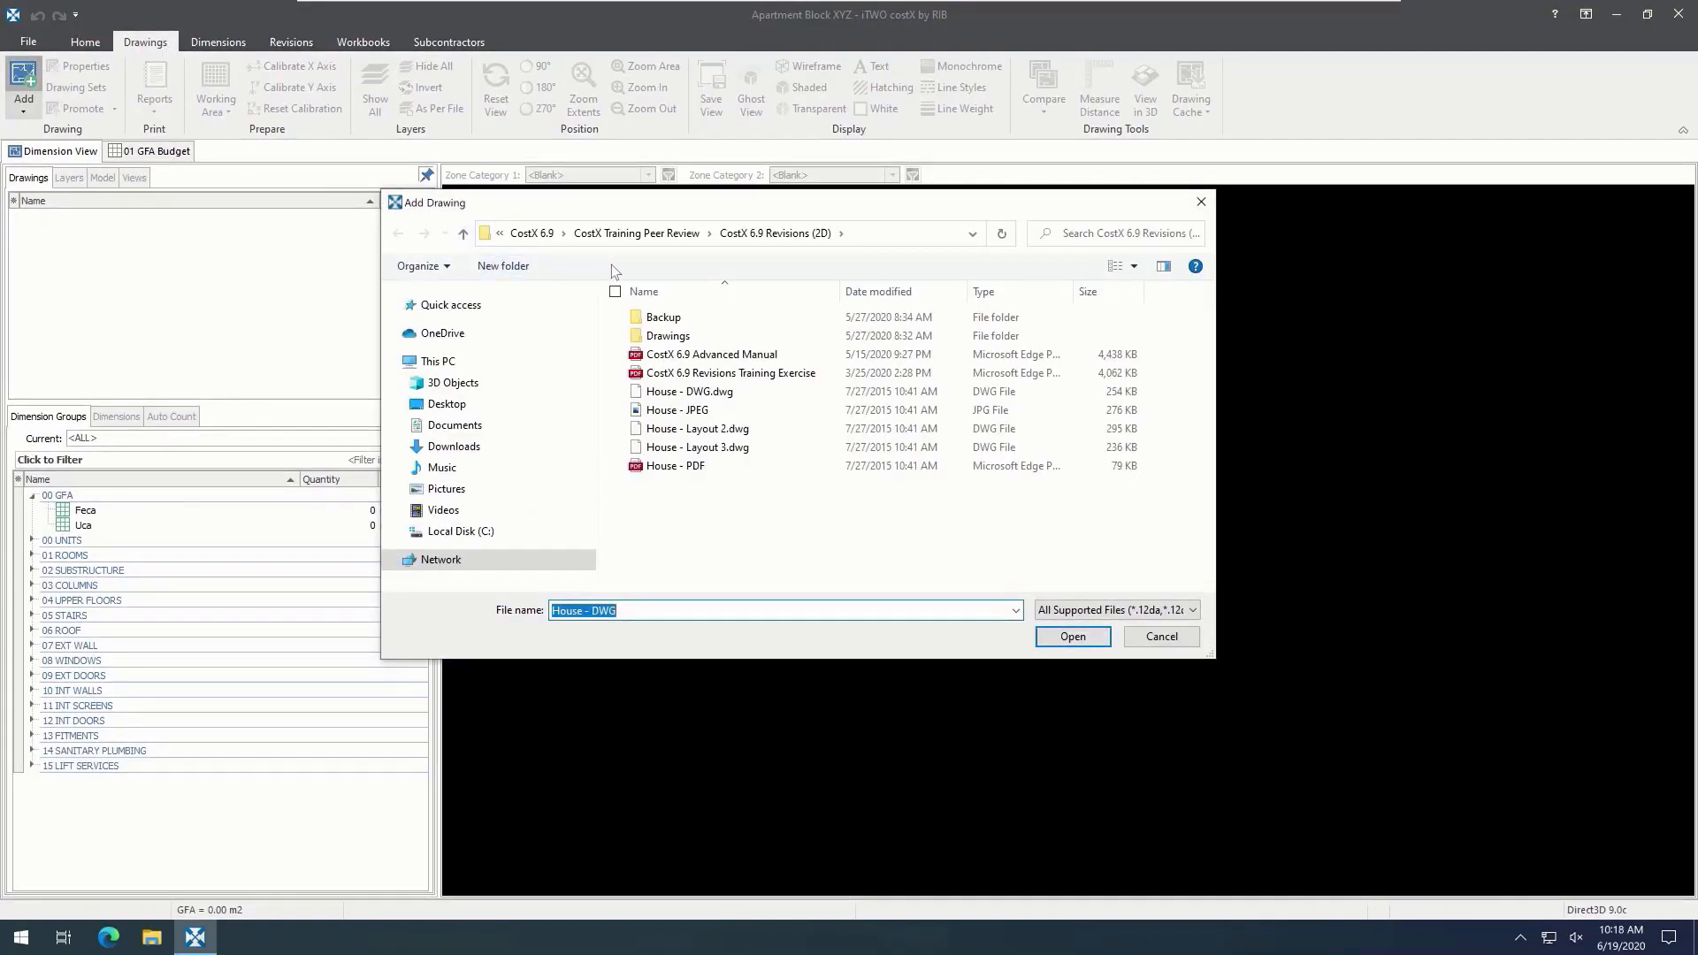
pyautogui.click(530, 233)
pyautogui.doubleClick(734, 392)
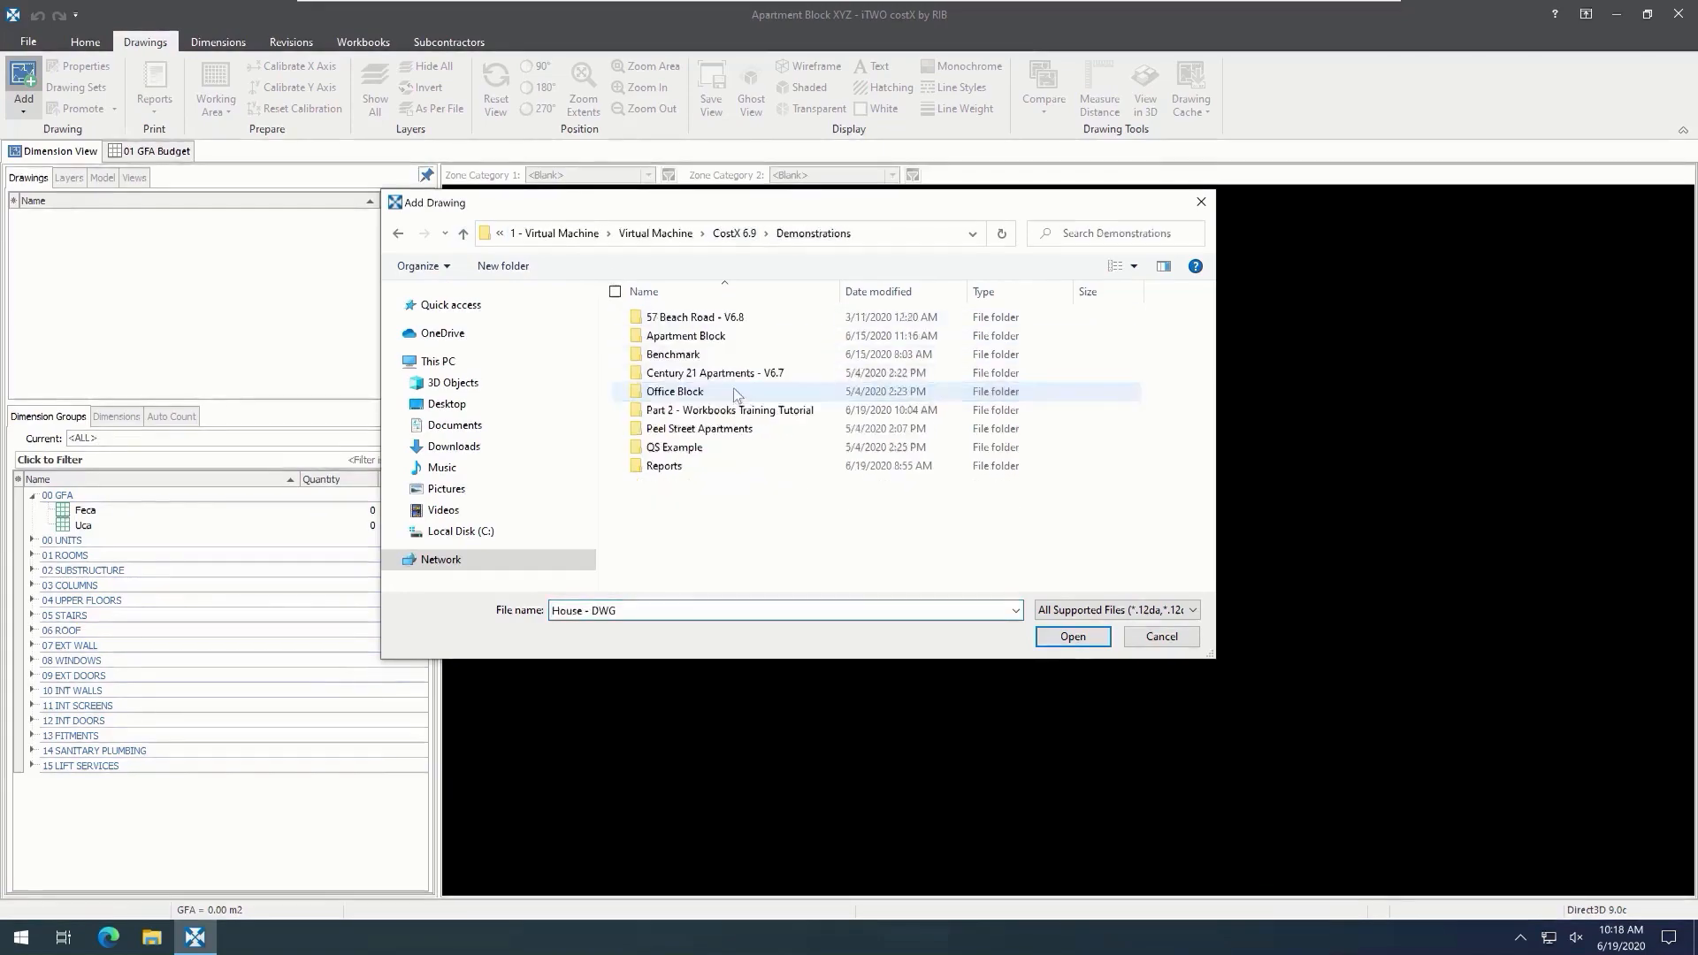
pyautogui.doubleClick(752, 411)
pyautogui.doubleClick(712, 340)
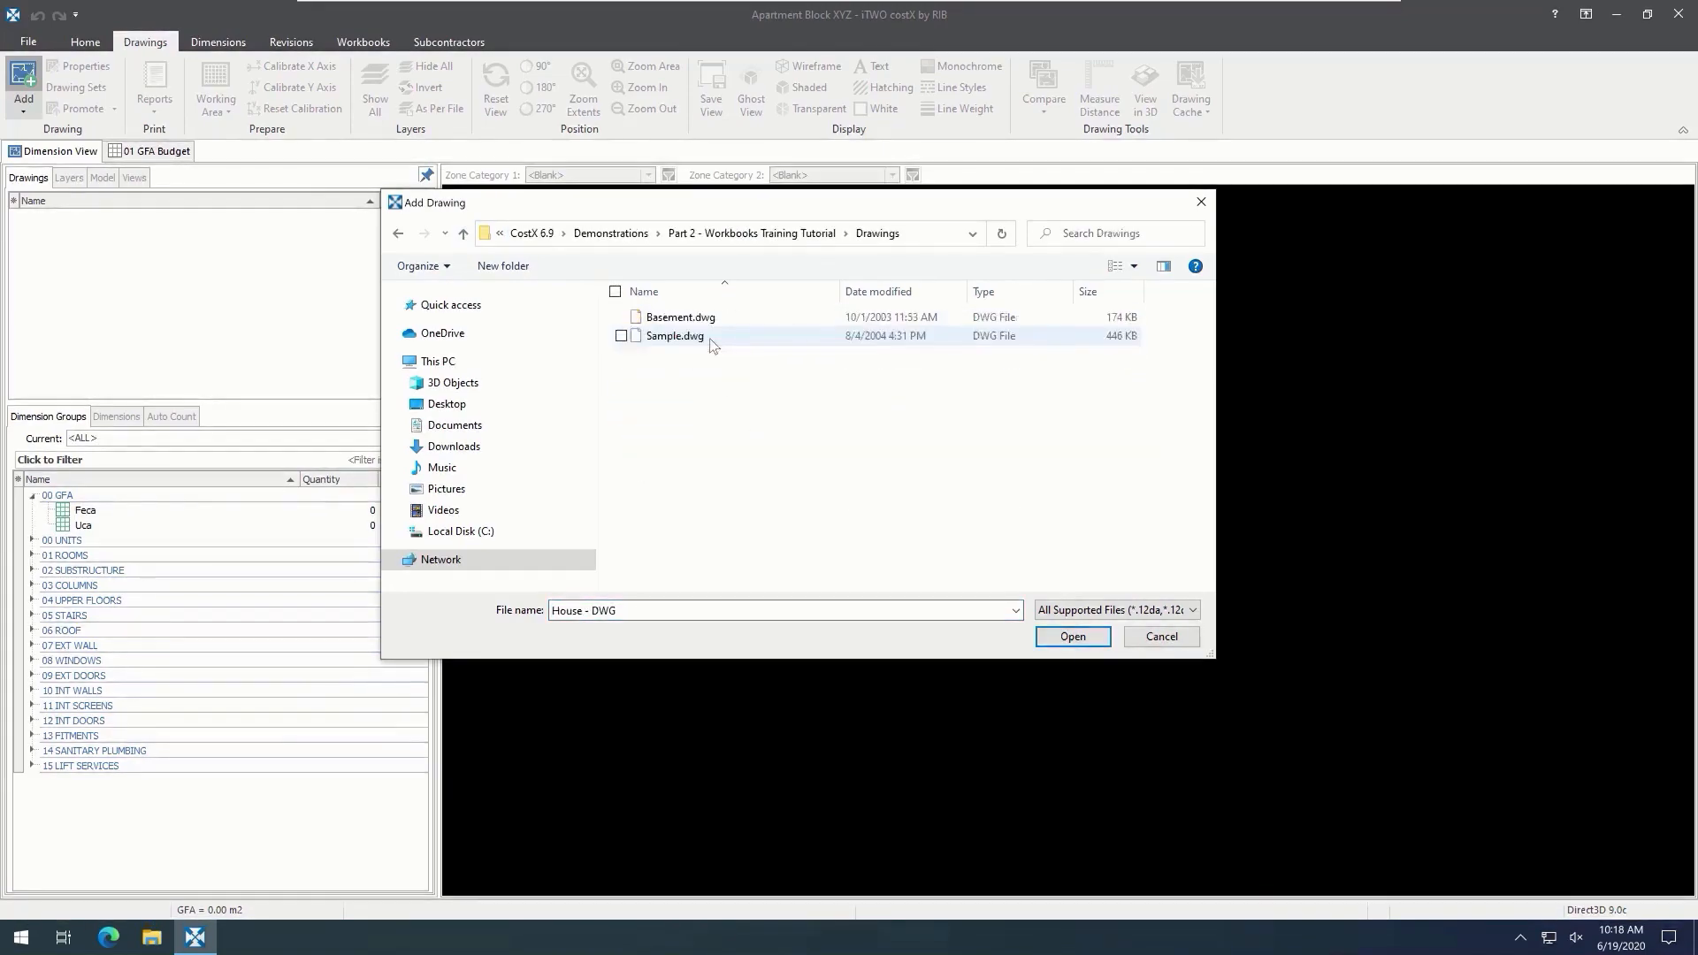
pyautogui.click(709, 338)
pyautogui.click(1096, 632)
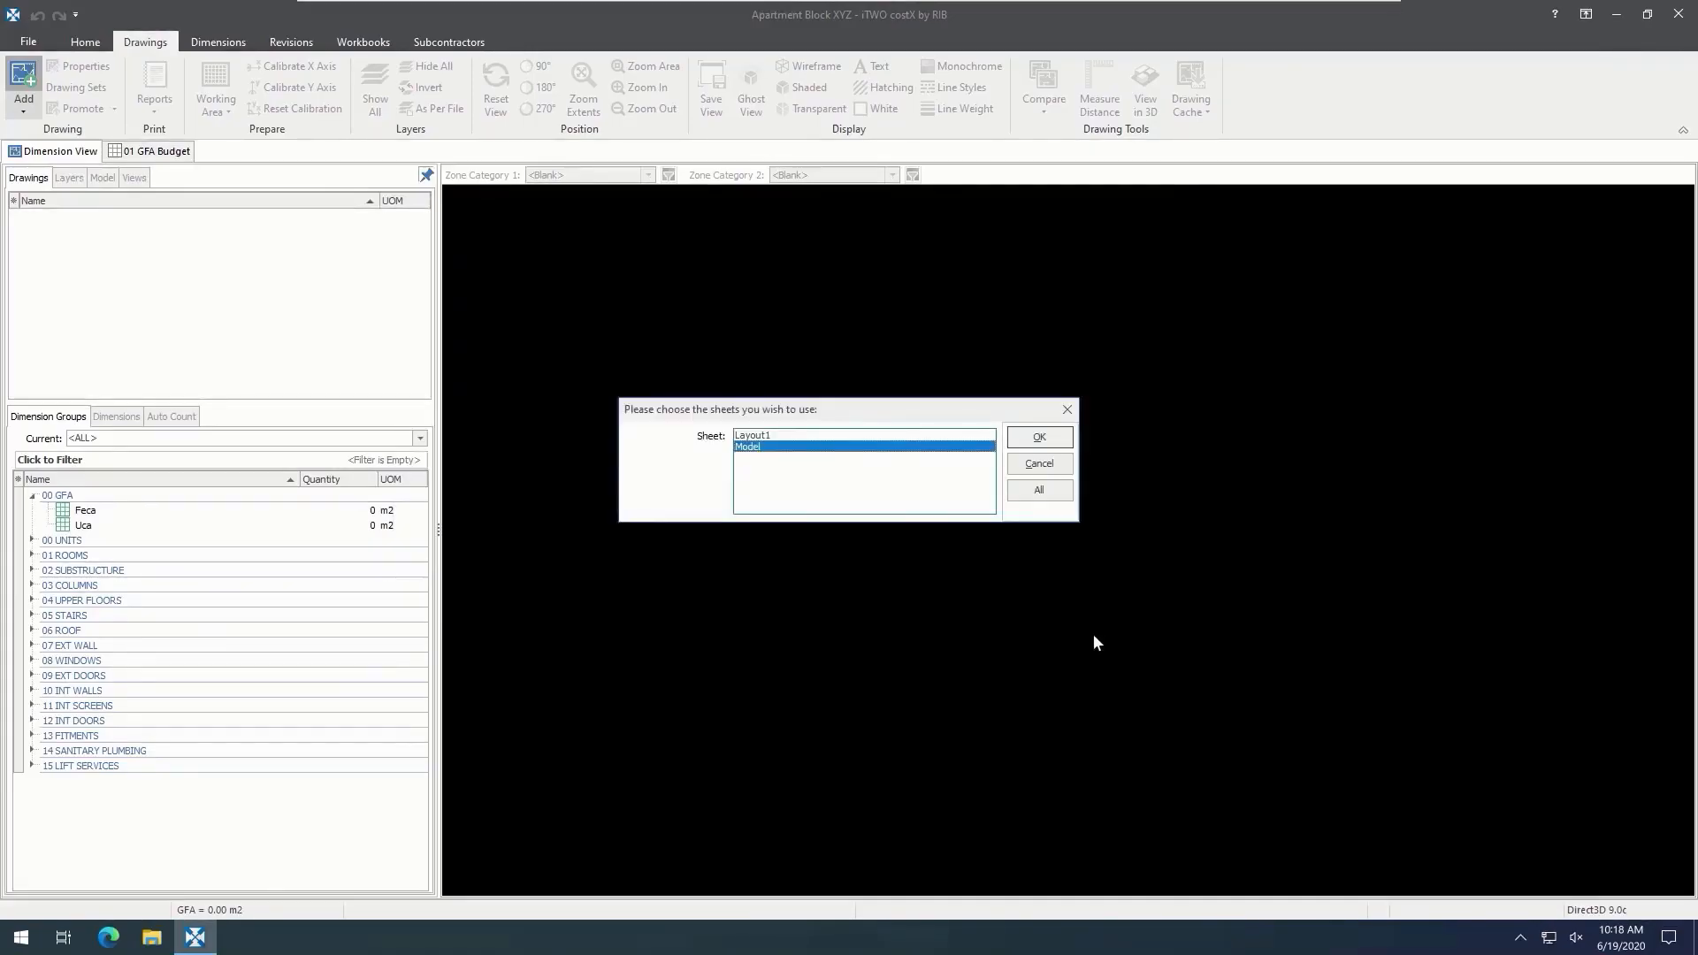
pyautogui.click(1061, 437)
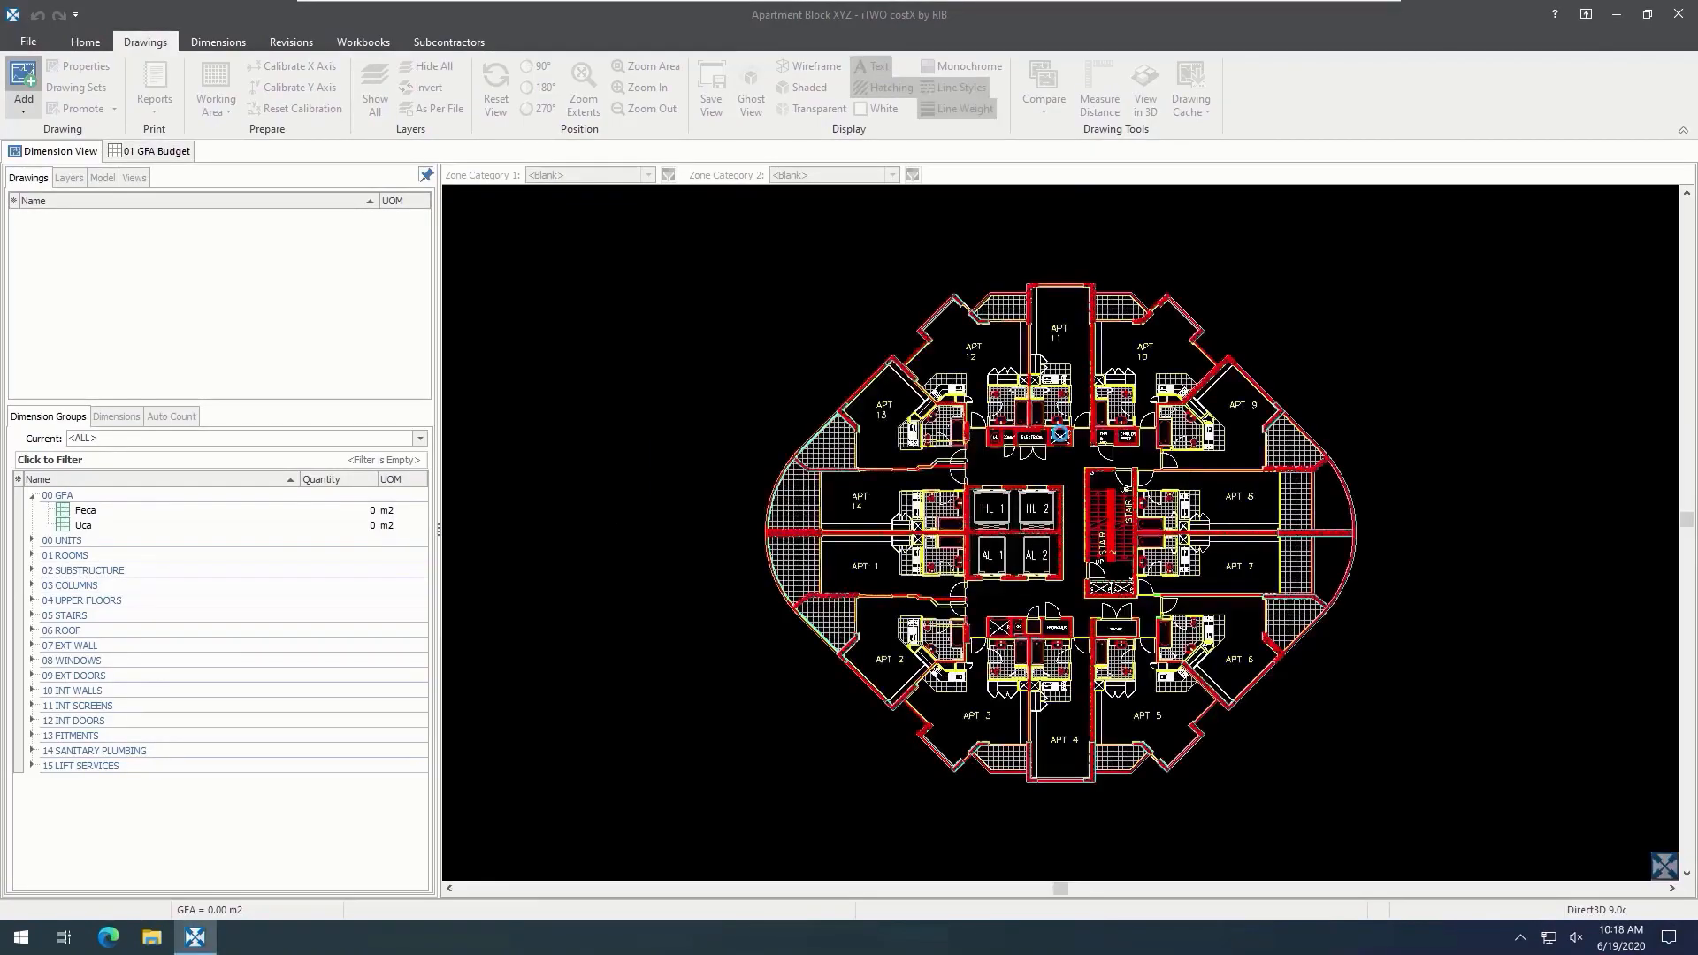
# Step: Name the drawing Floor Plan, place it in an Architectural folder, set the drawing multiplier to 8 and insert it
pyautogui.write('F')
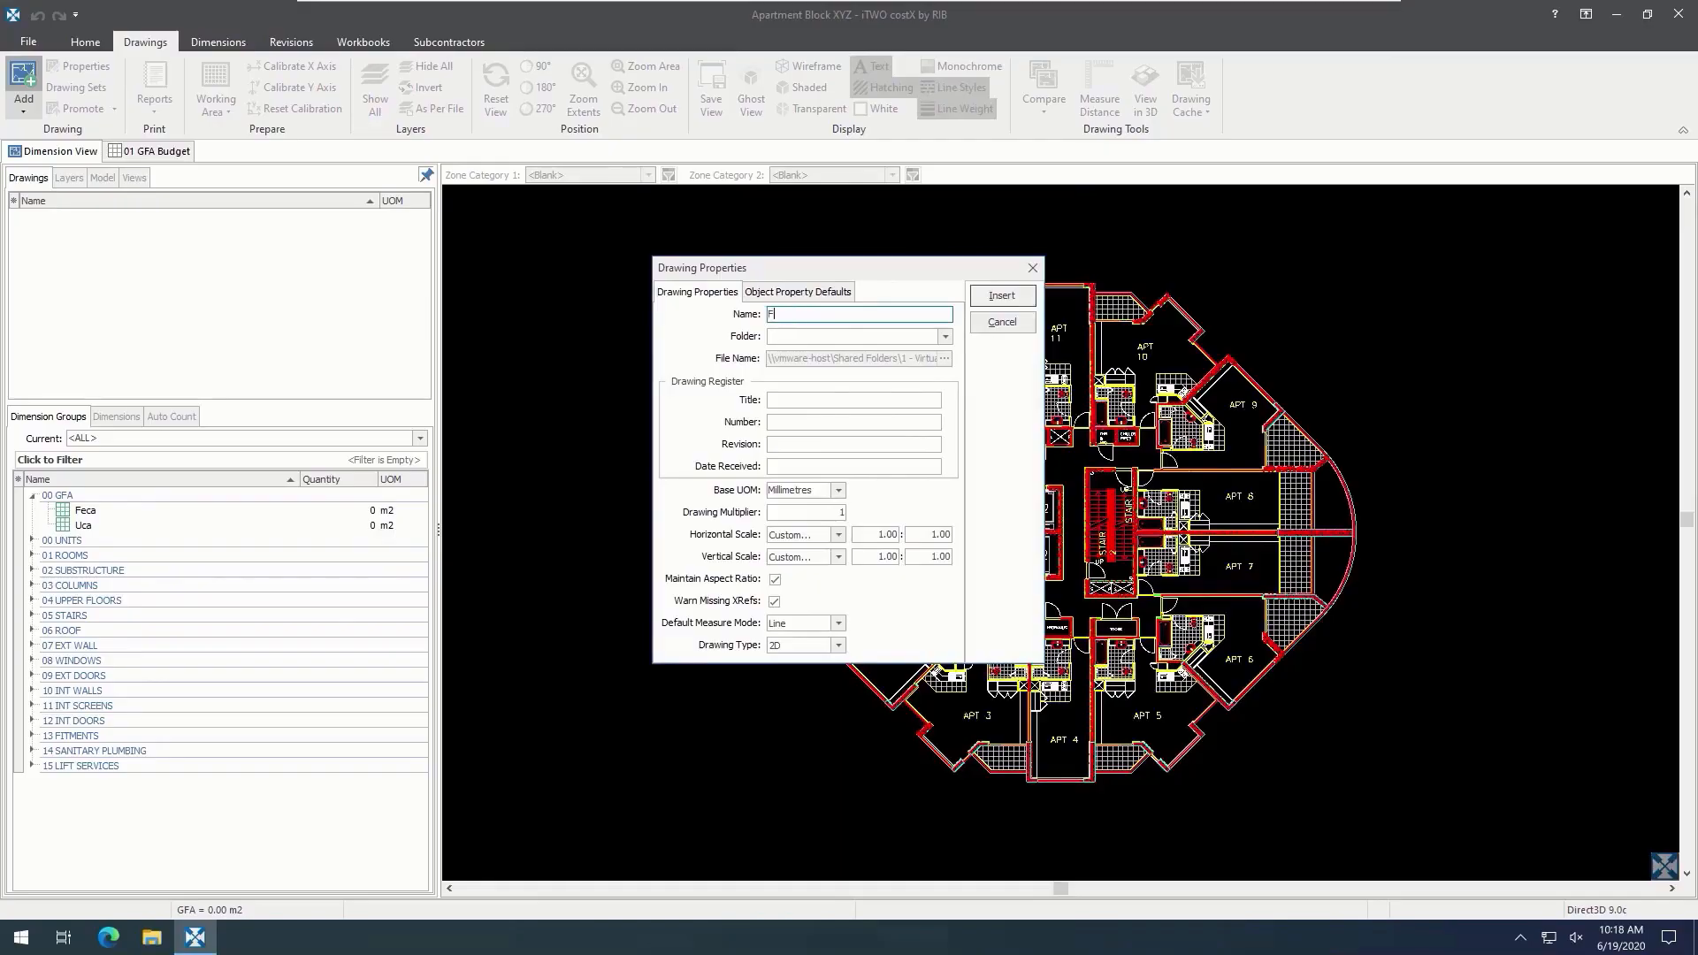
pyautogui.write('loor Plan')
pyautogui.click(859, 336)
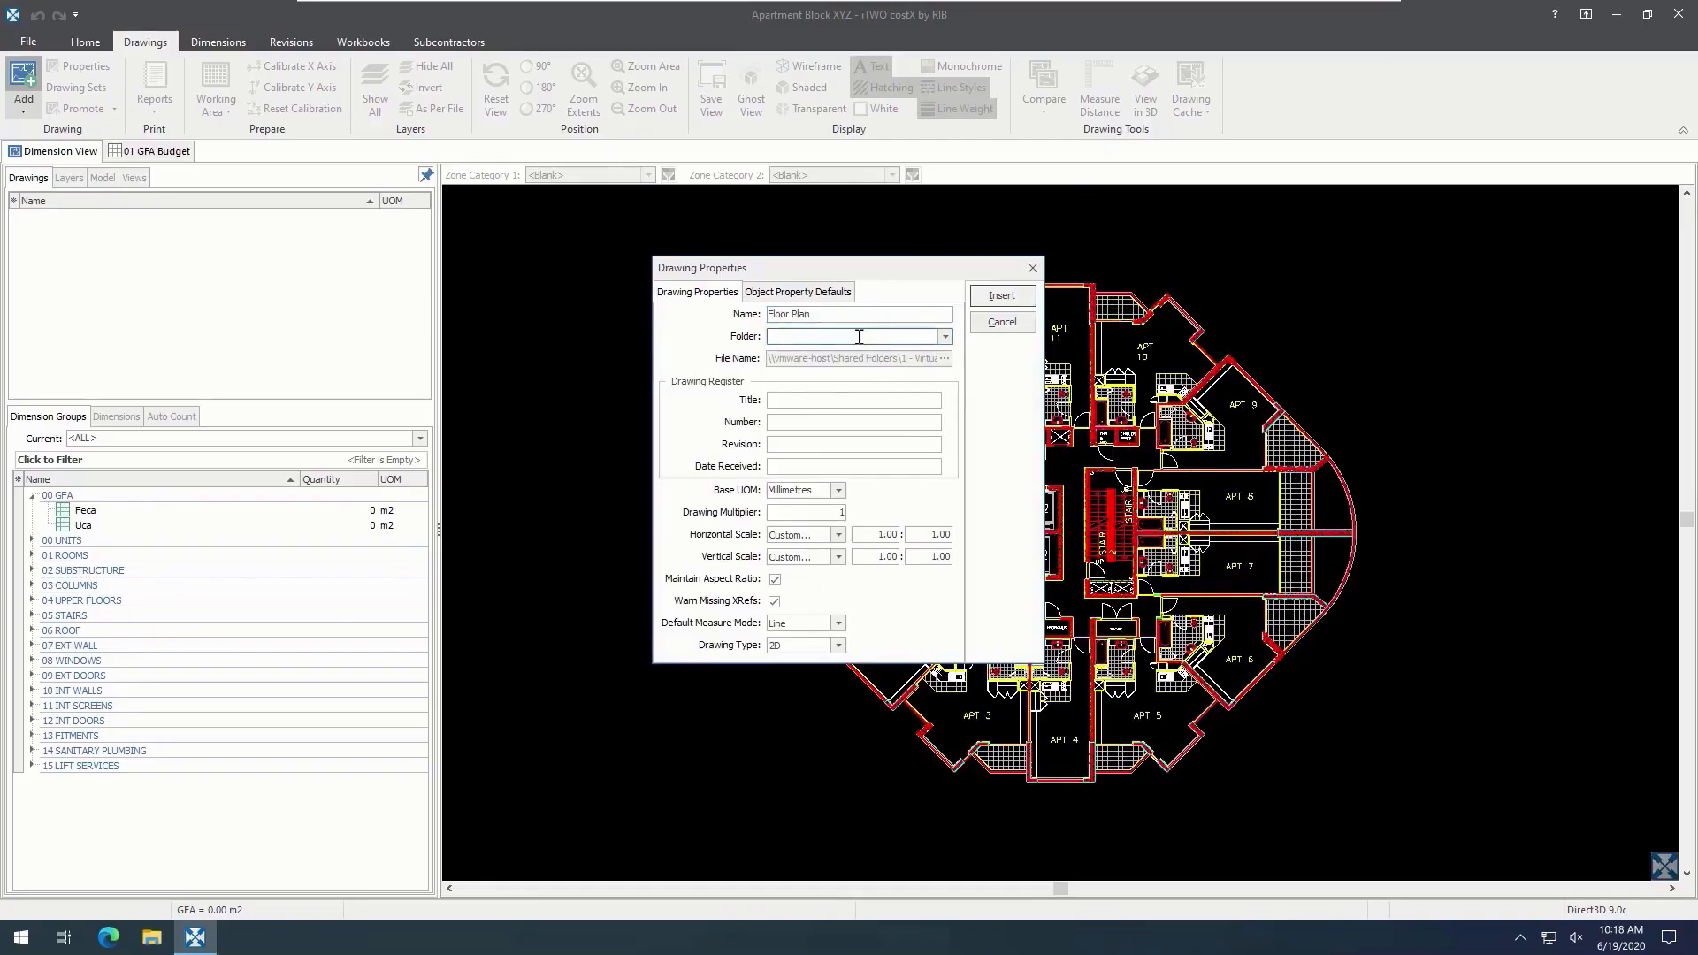
pyautogui.write('Architectural')
pyautogui.click(770, 513)
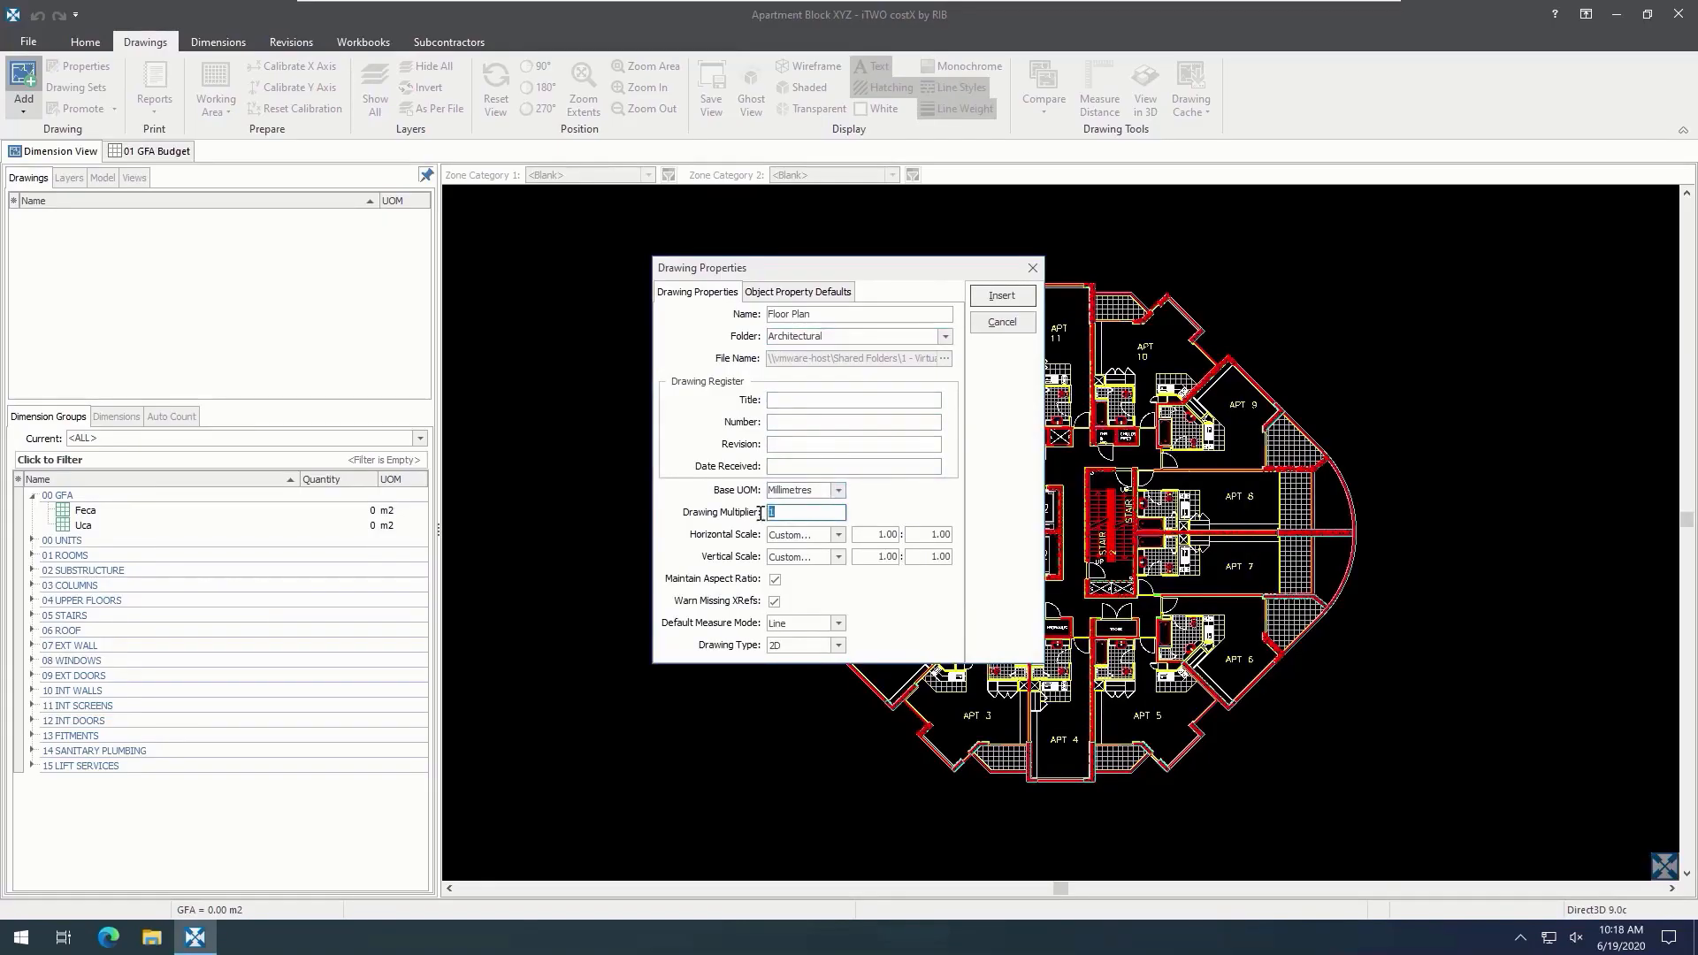
pyautogui.write('8')
pyautogui.click(1025, 298)
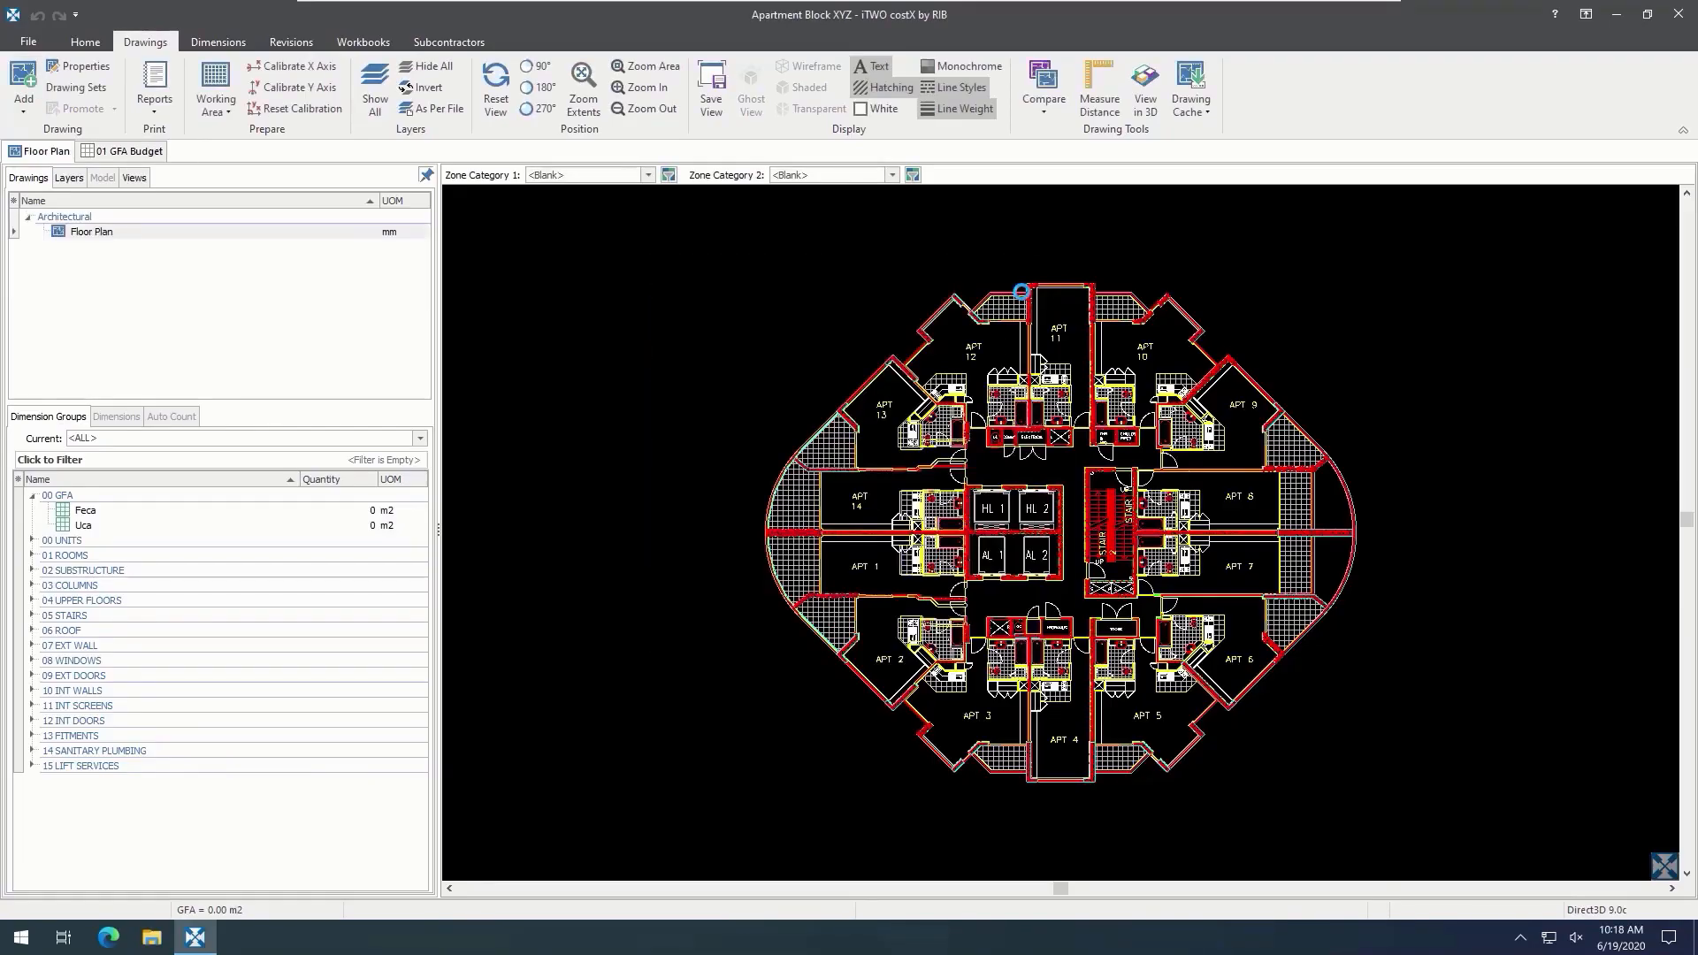
# Step: Measure the enclosed floor area within the building's external walls into the Feca dimension group
pyautogui.click(195, 518)
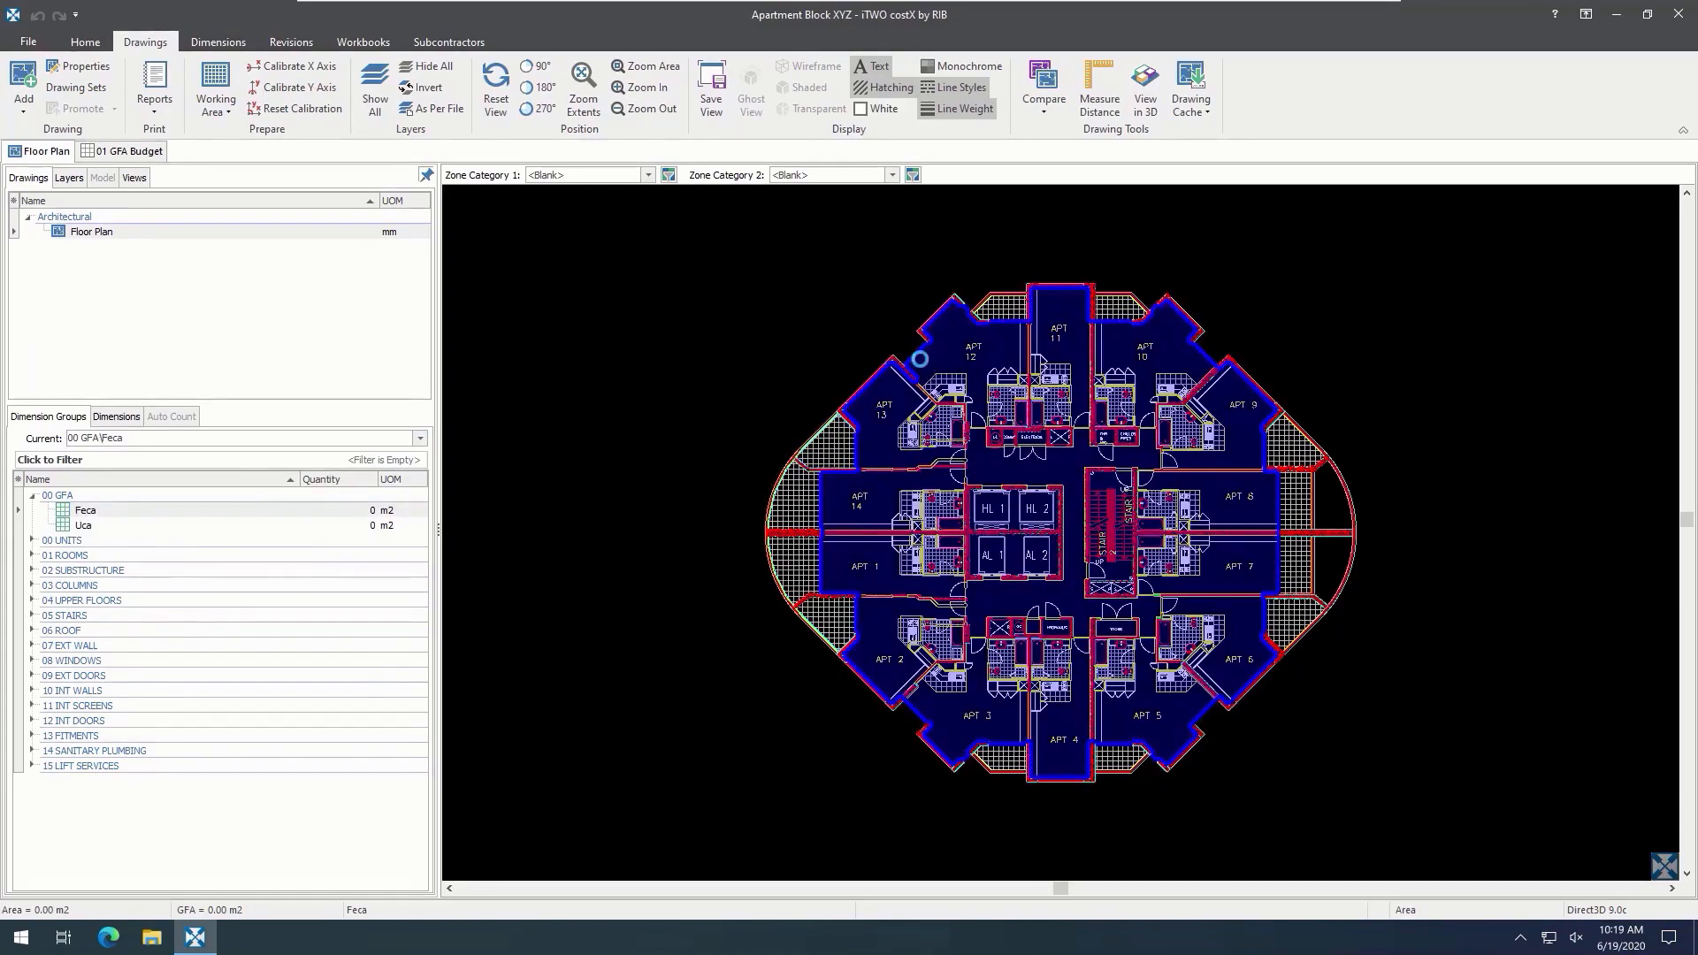
pyautogui.click(921, 365)
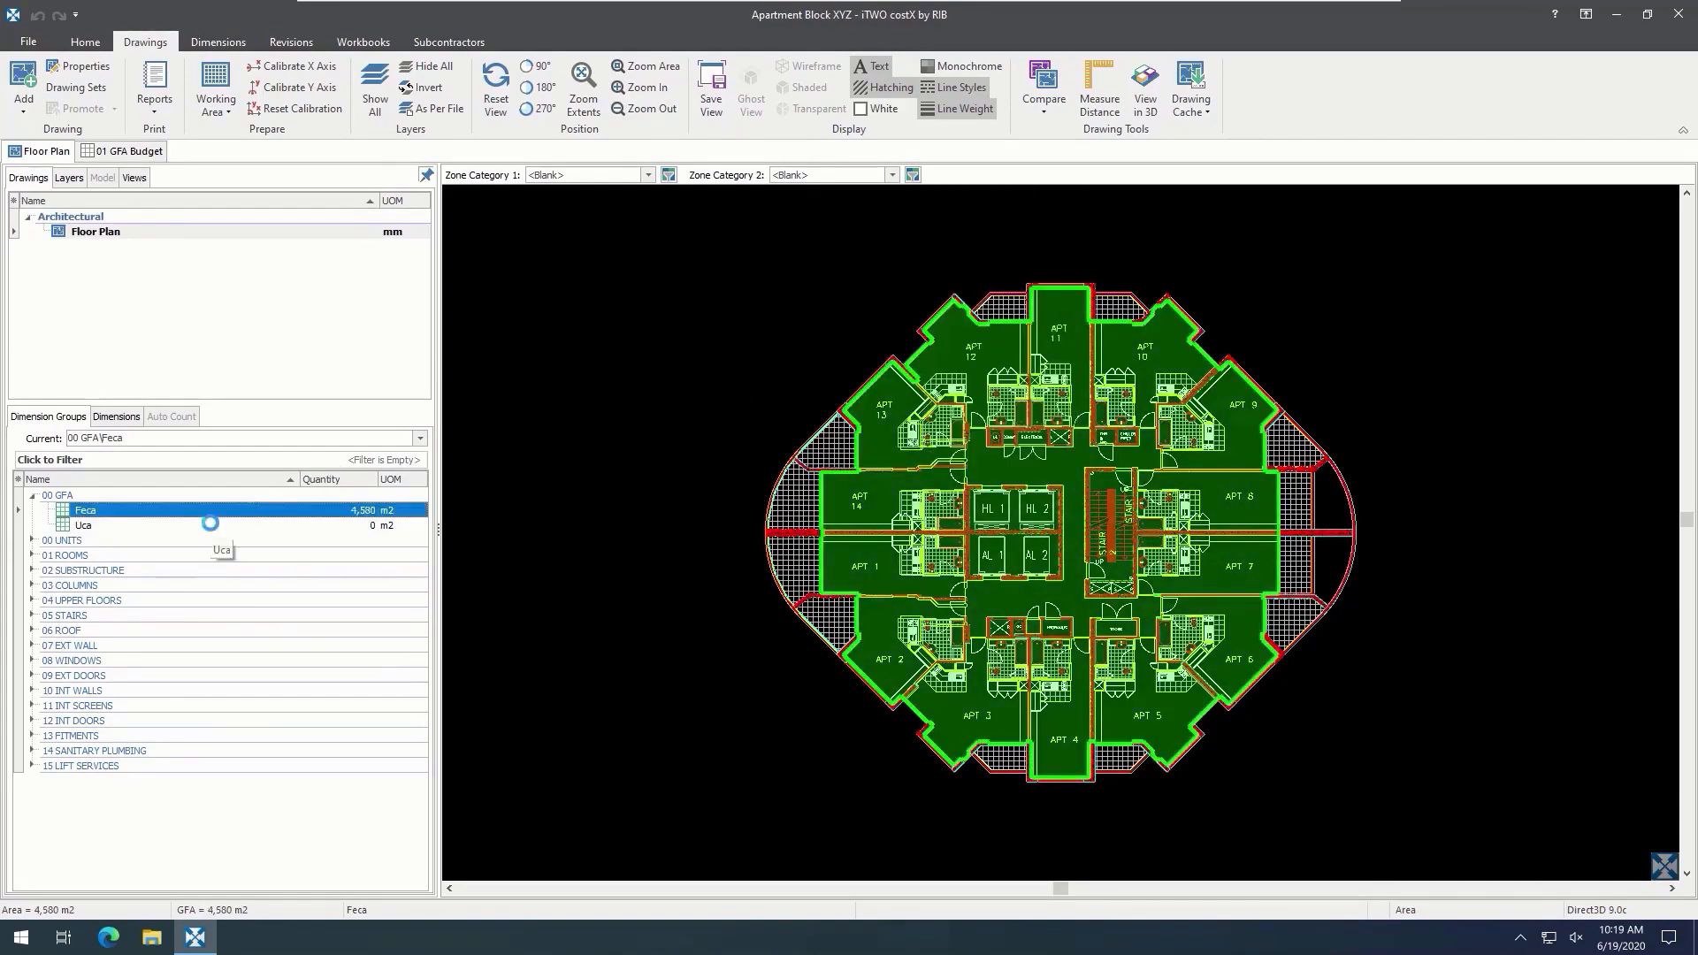
# Step: Measure all the balcony areas around the floor plan's perimeter into the Uca dimension group
pyautogui.click(210, 526)
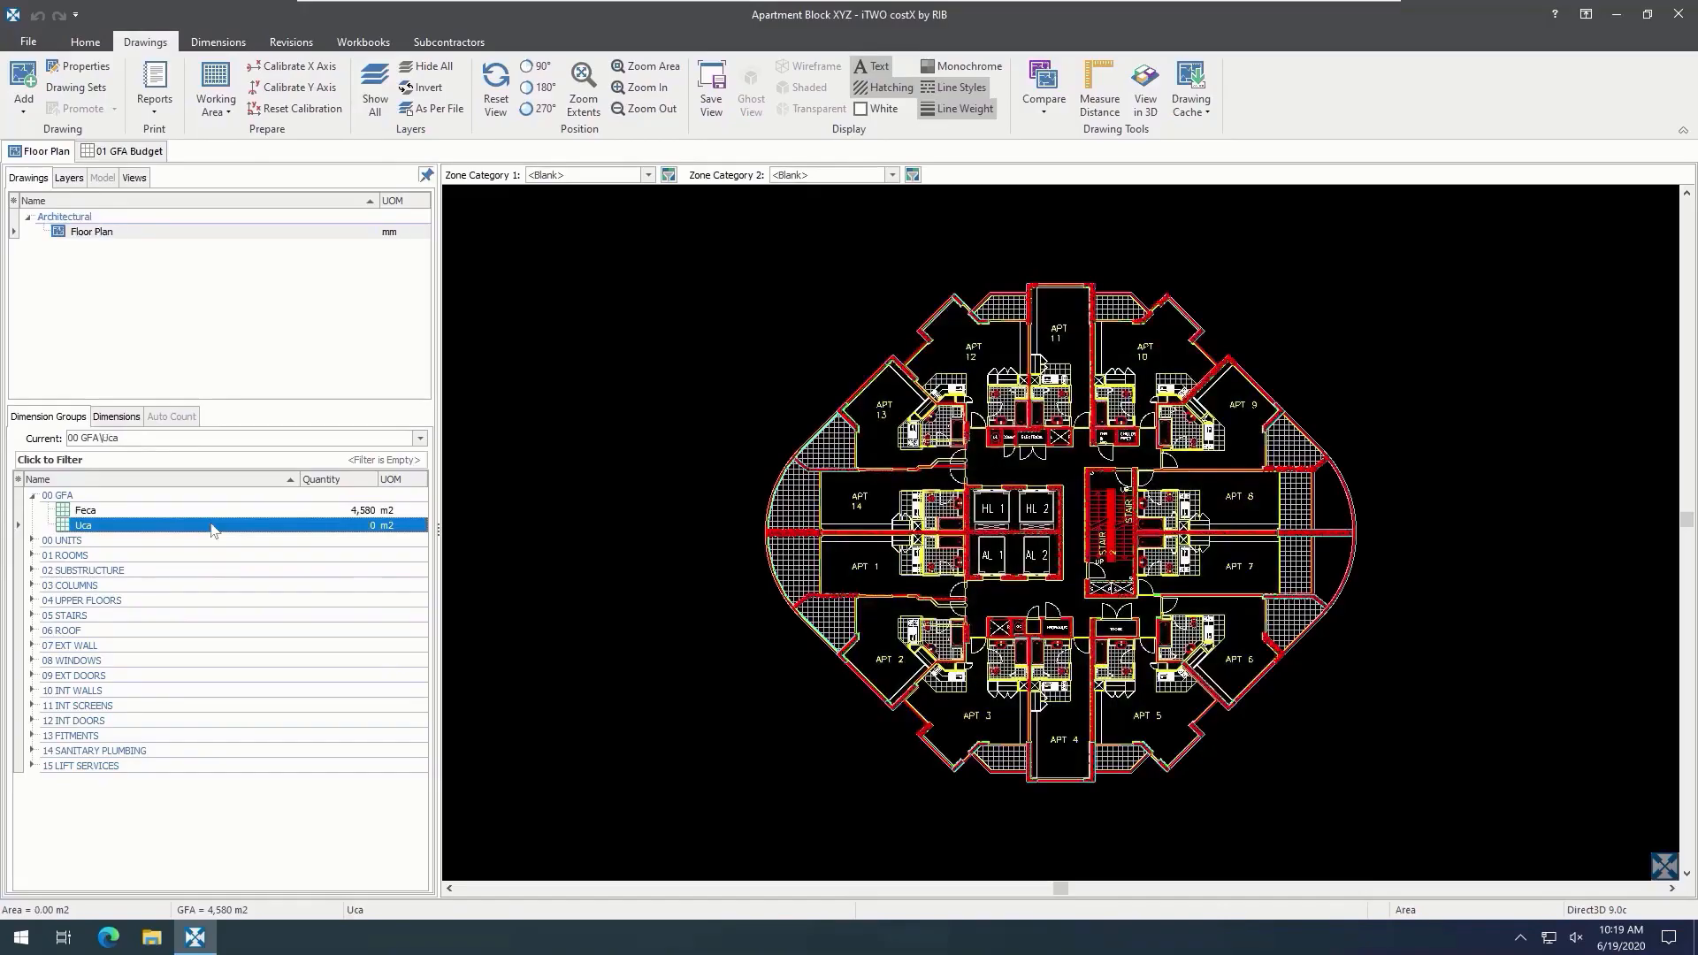
pyautogui.click(824, 458)
pyautogui.click(1005, 309)
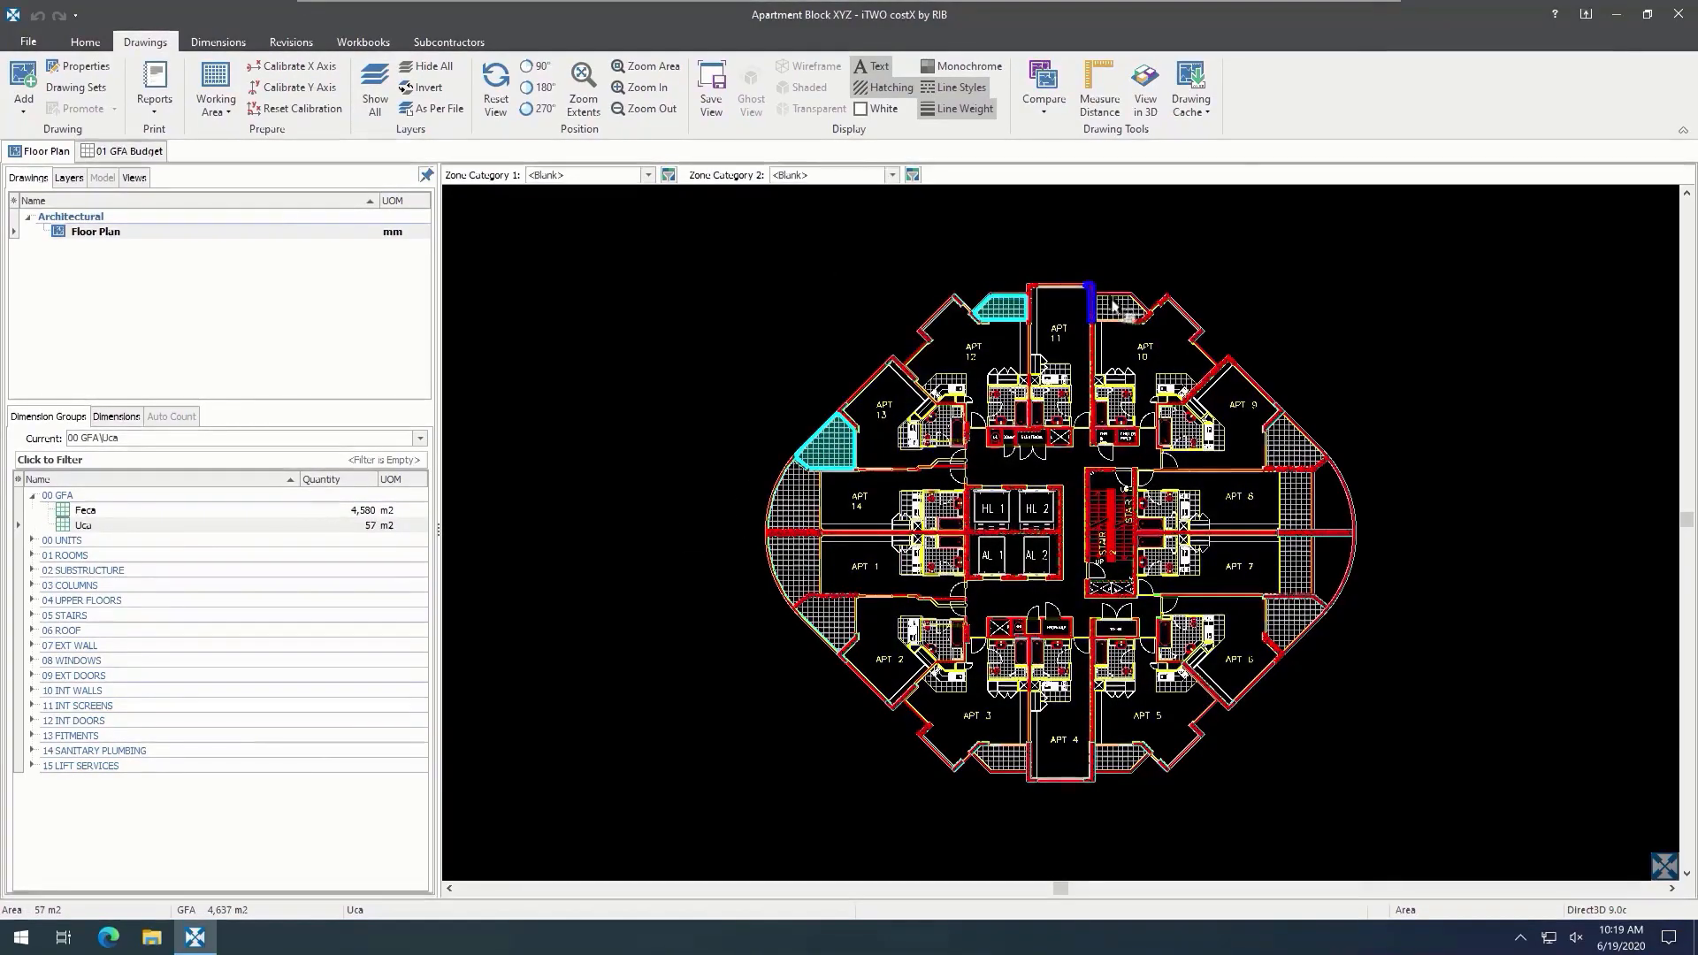
pyautogui.click(1116, 308)
pyautogui.click(1300, 446)
pyautogui.click(1305, 505)
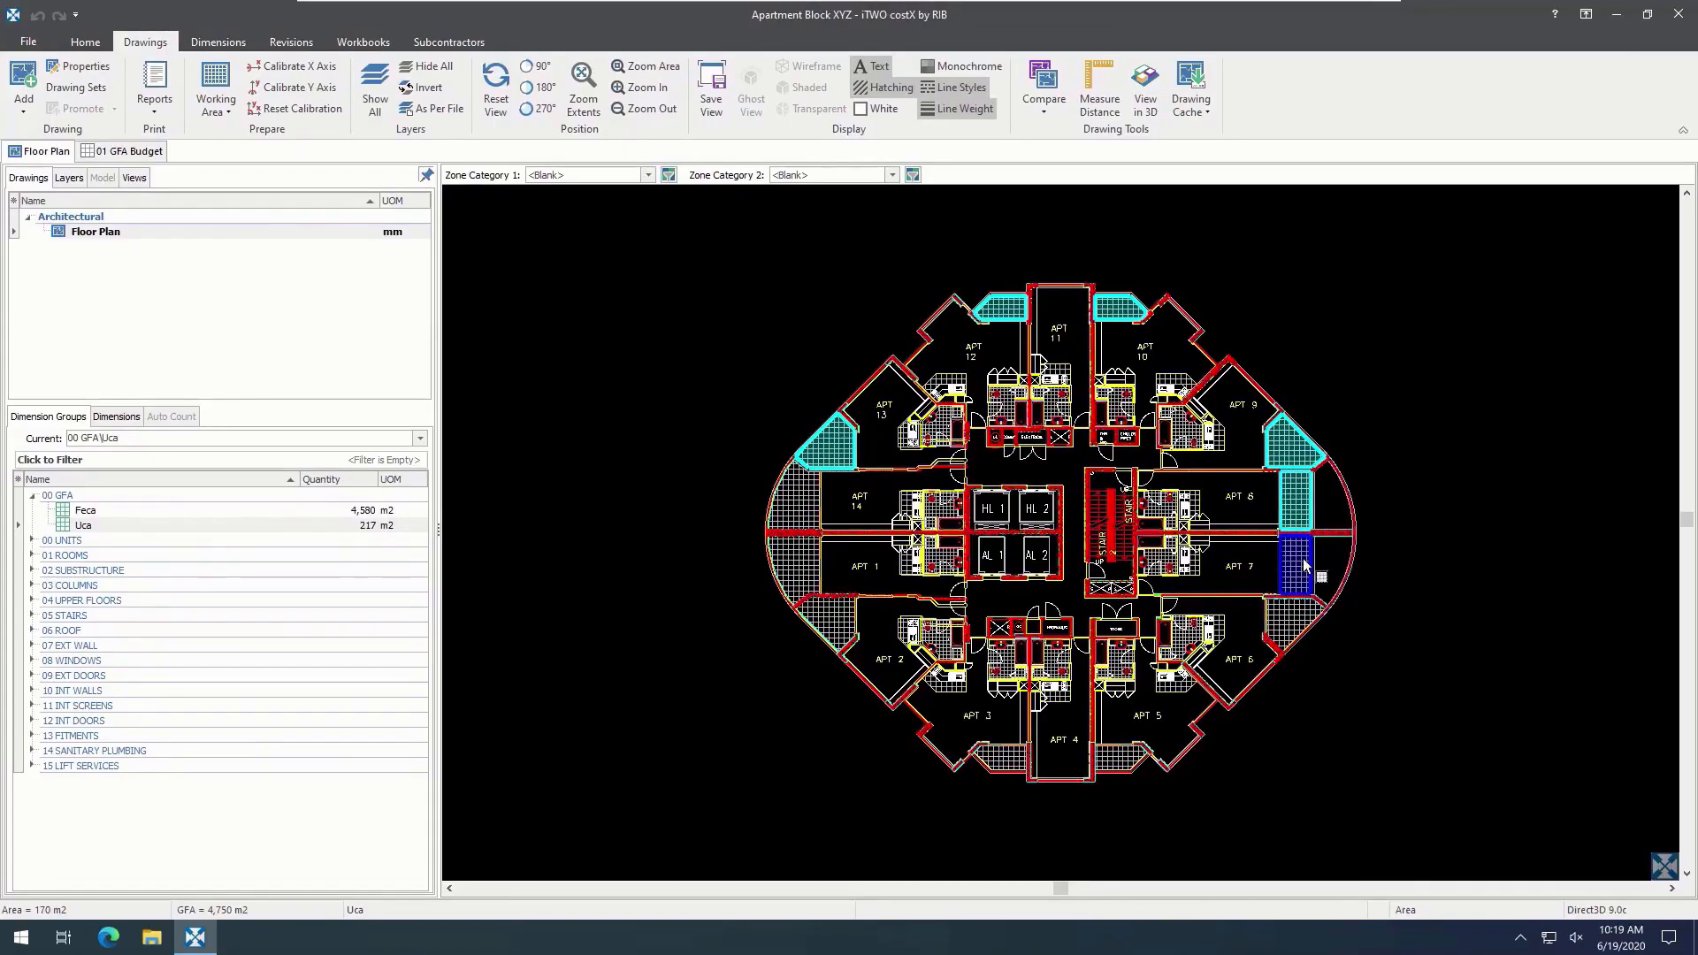
pyautogui.click(1299, 566)
pyautogui.click(1293, 619)
pyautogui.click(1119, 758)
pyautogui.click(1001, 759)
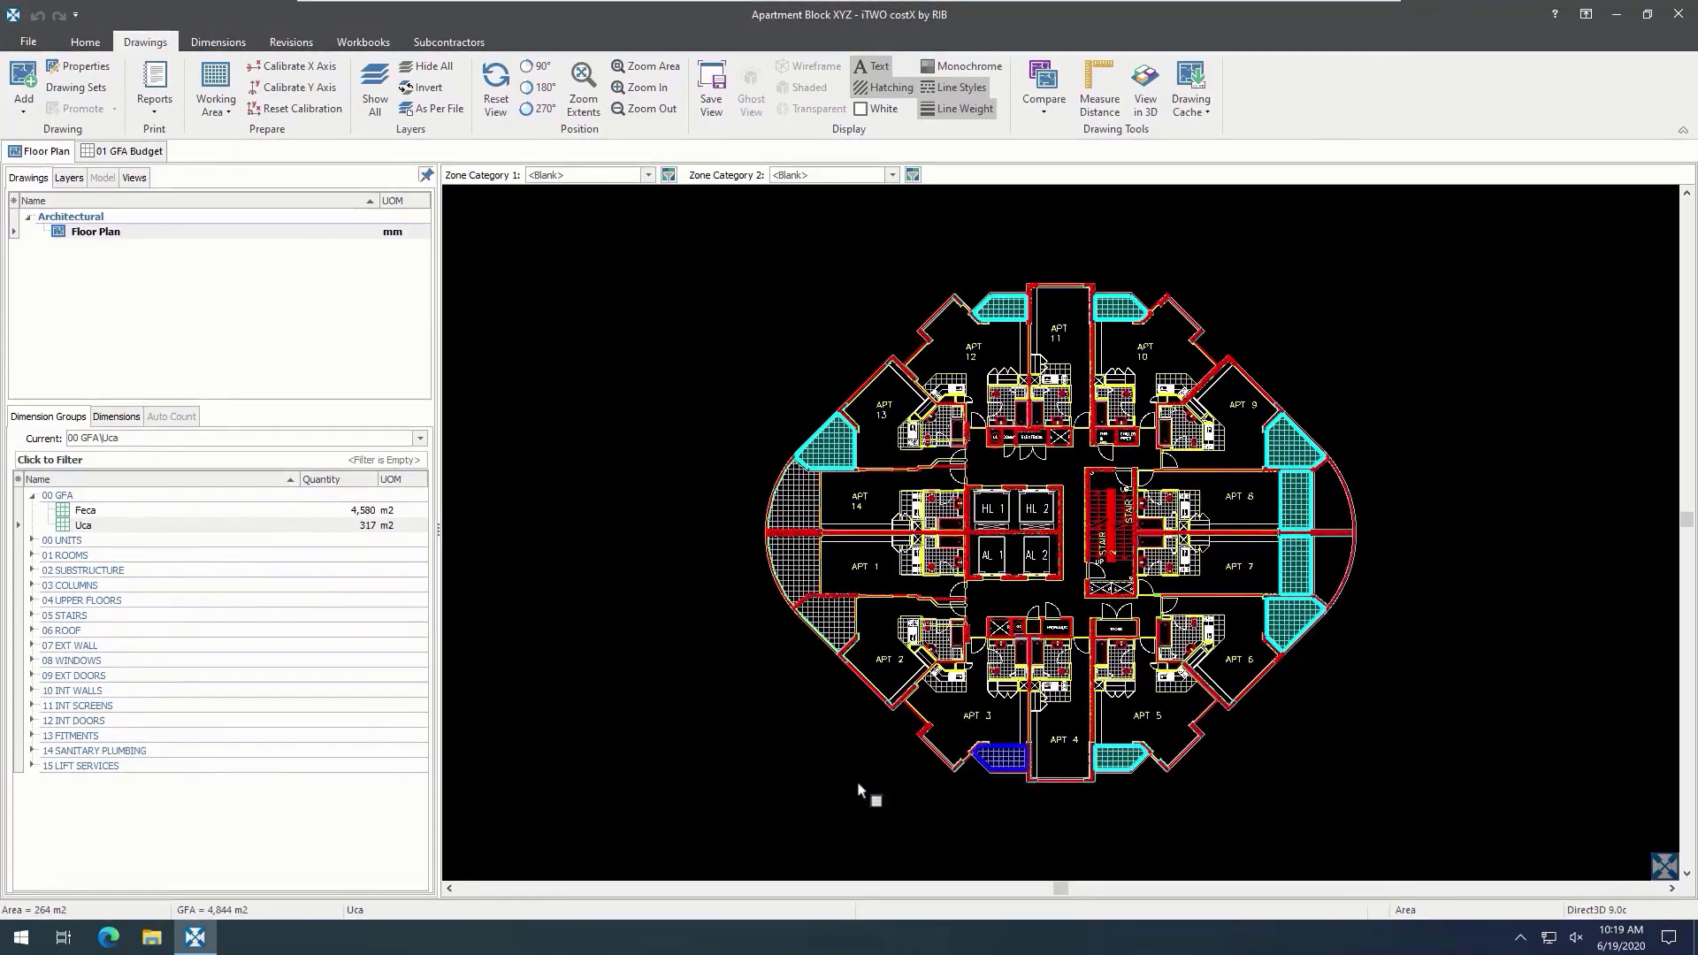
pyautogui.click(826, 624)
pyautogui.click(812, 567)
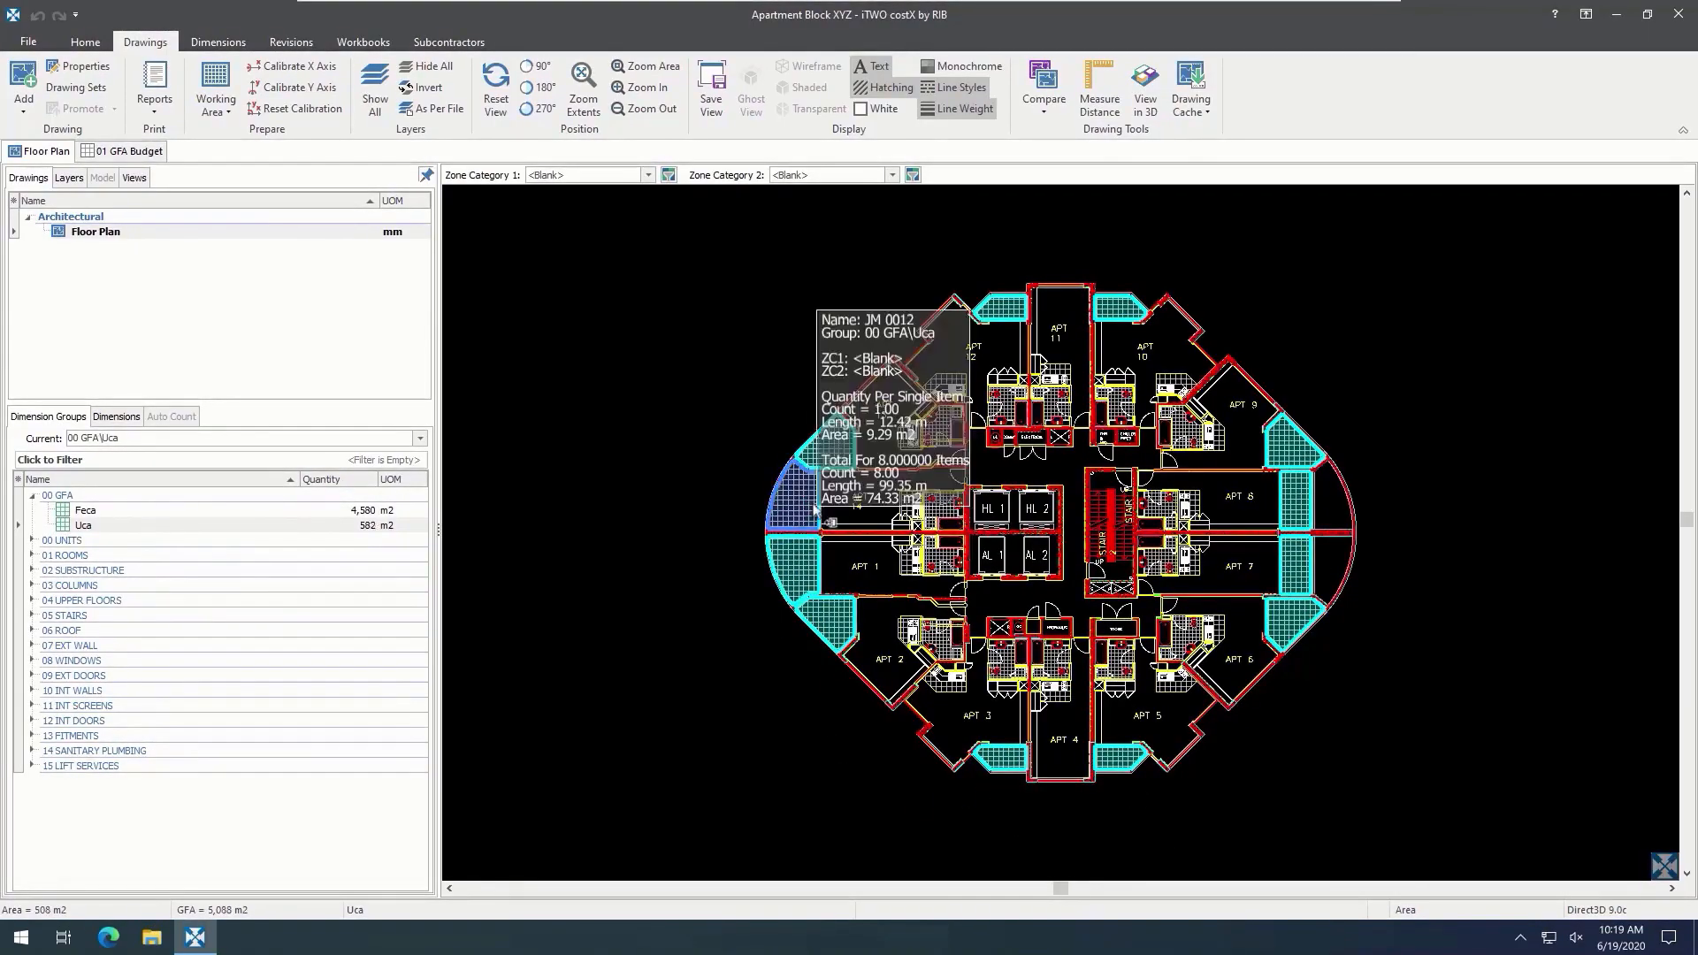
pyautogui.click(794, 495)
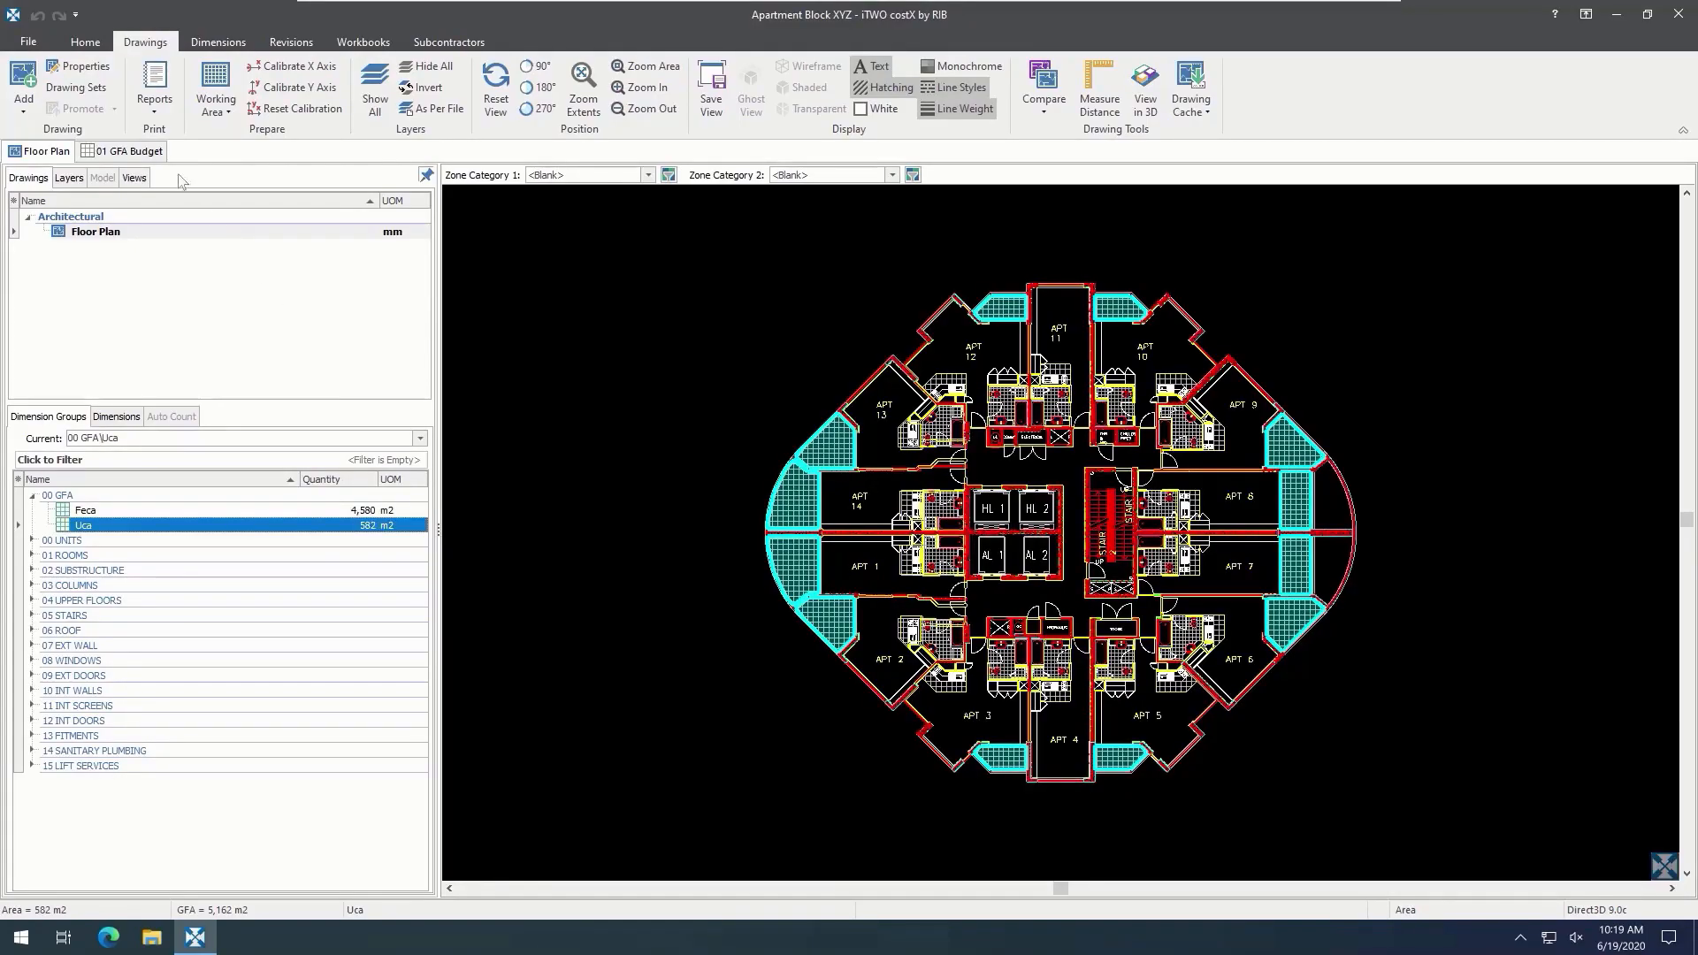
# Step: Return to the 01 GFA Budget workbook and recalculate it with the measured Feca and Uca areas
pyautogui.click(154, 154)
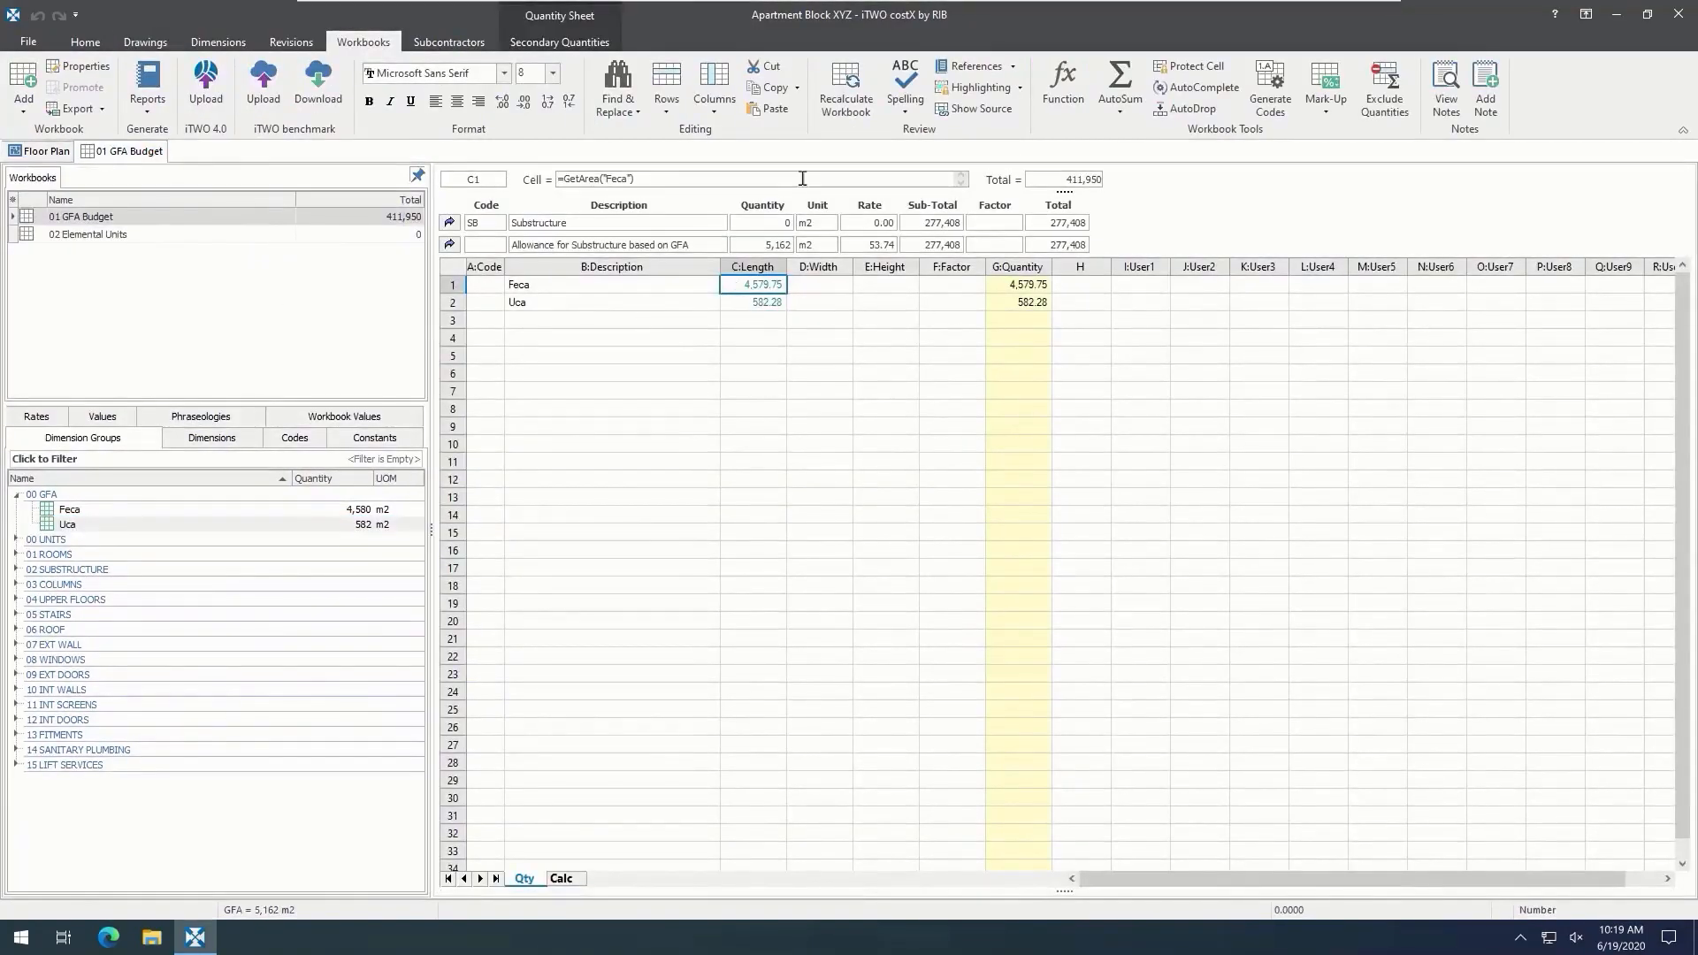
pyautogui.click(867, 83)
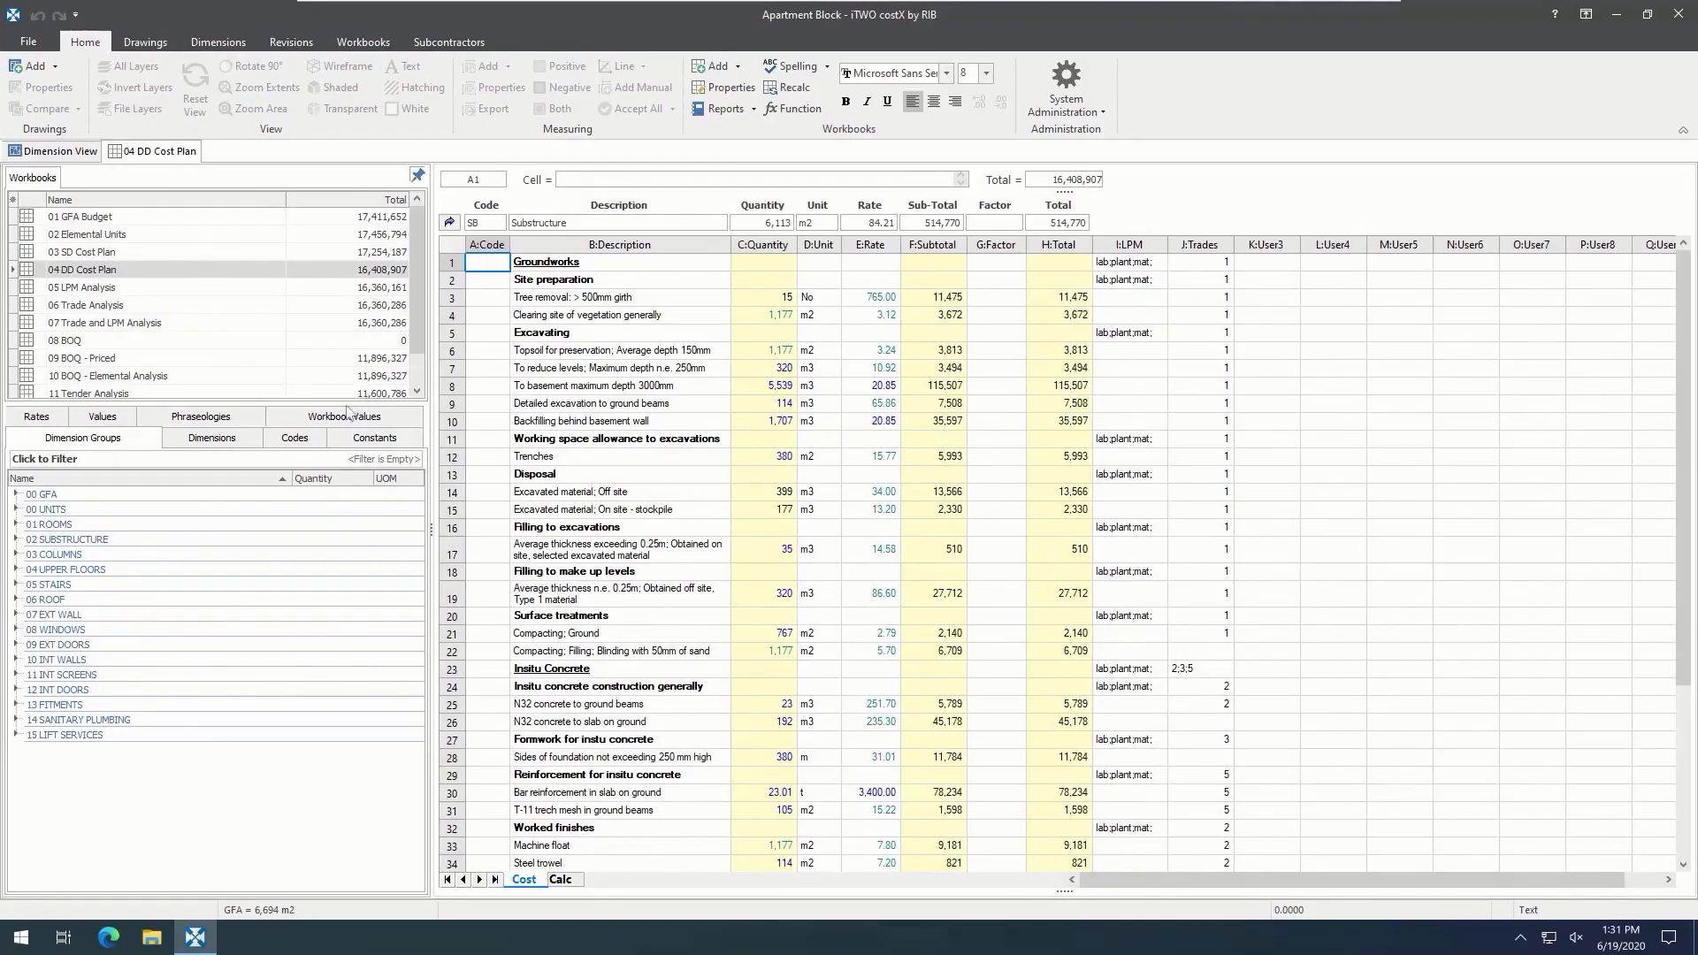
# Step: Expand the Trade Codes and assign the Groundworks code to the sand blinding item in row 22's Trades column
pyautogui.click(312, 435)
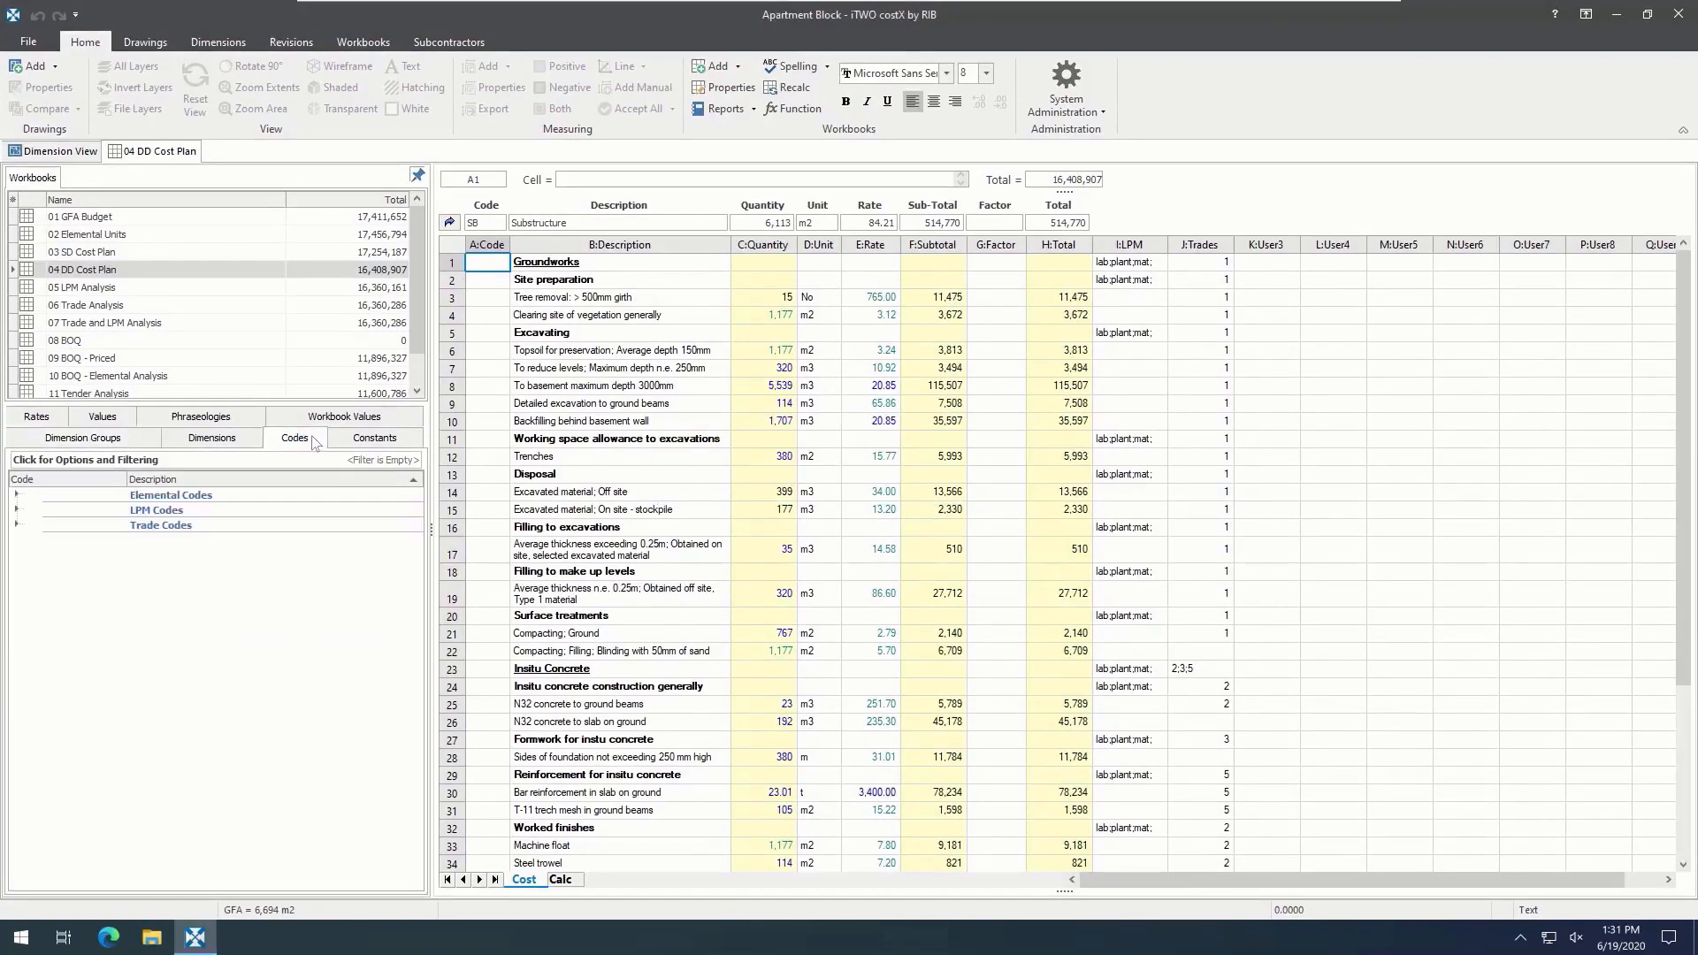
pyautogui.click(16, 526)
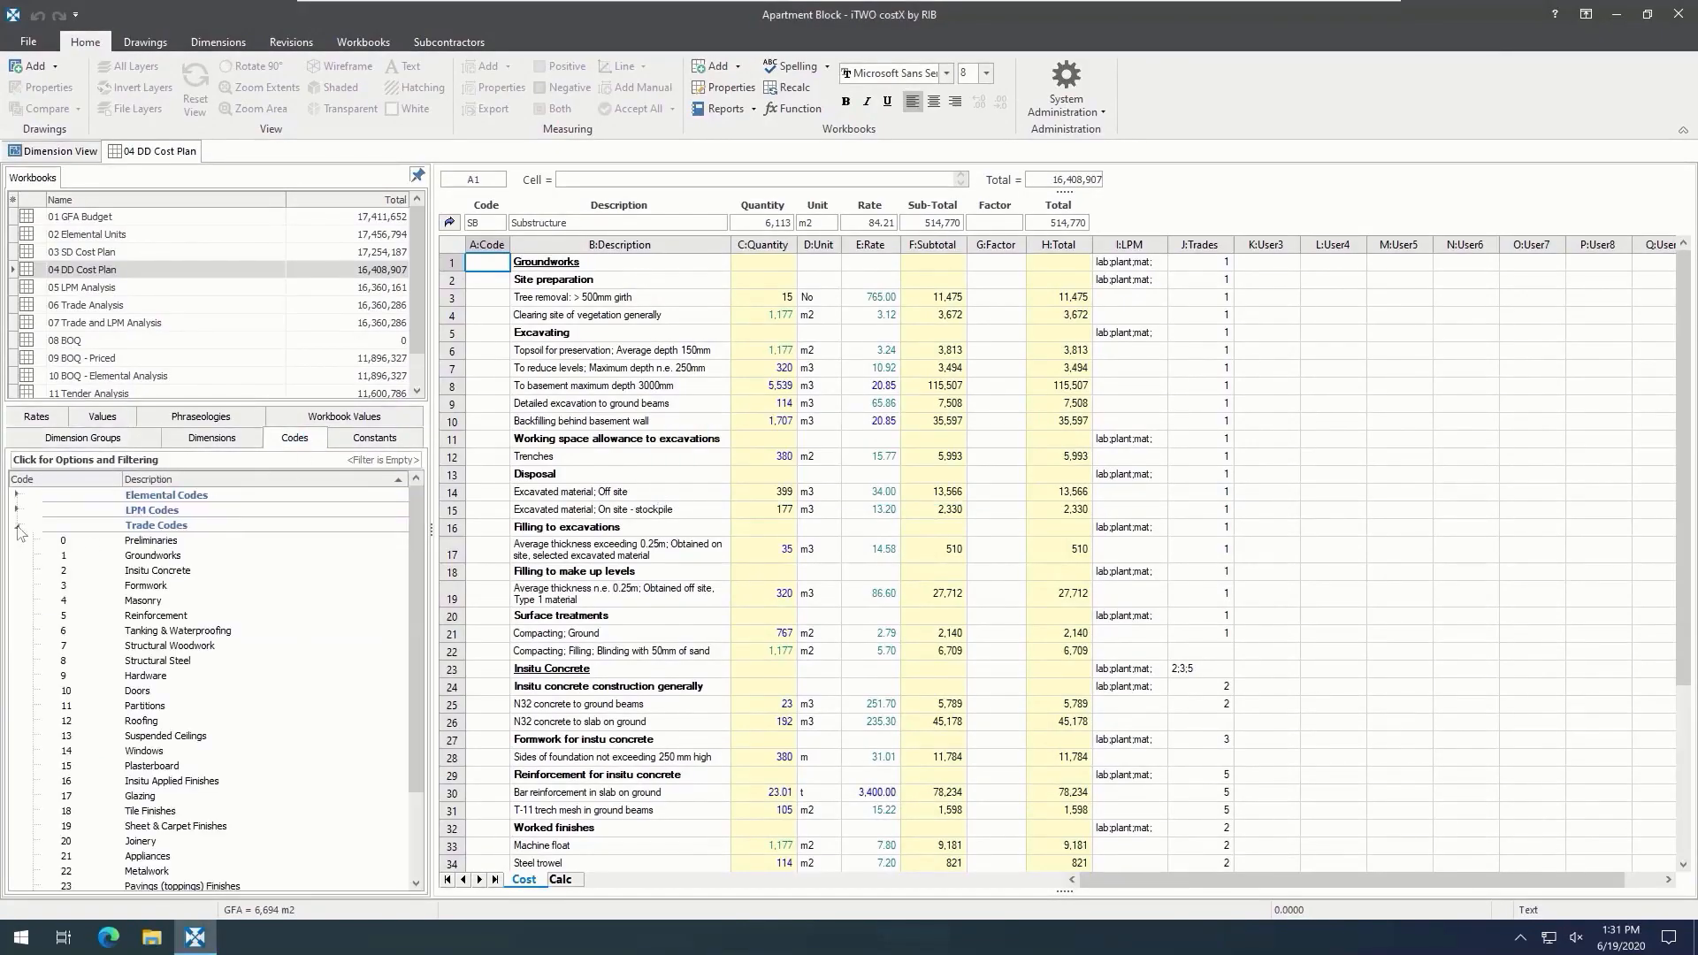
pyautogui.click(191, 556)
pyautogui.moveTo(191, 560); pyautogui.dragTo(1203, 649)
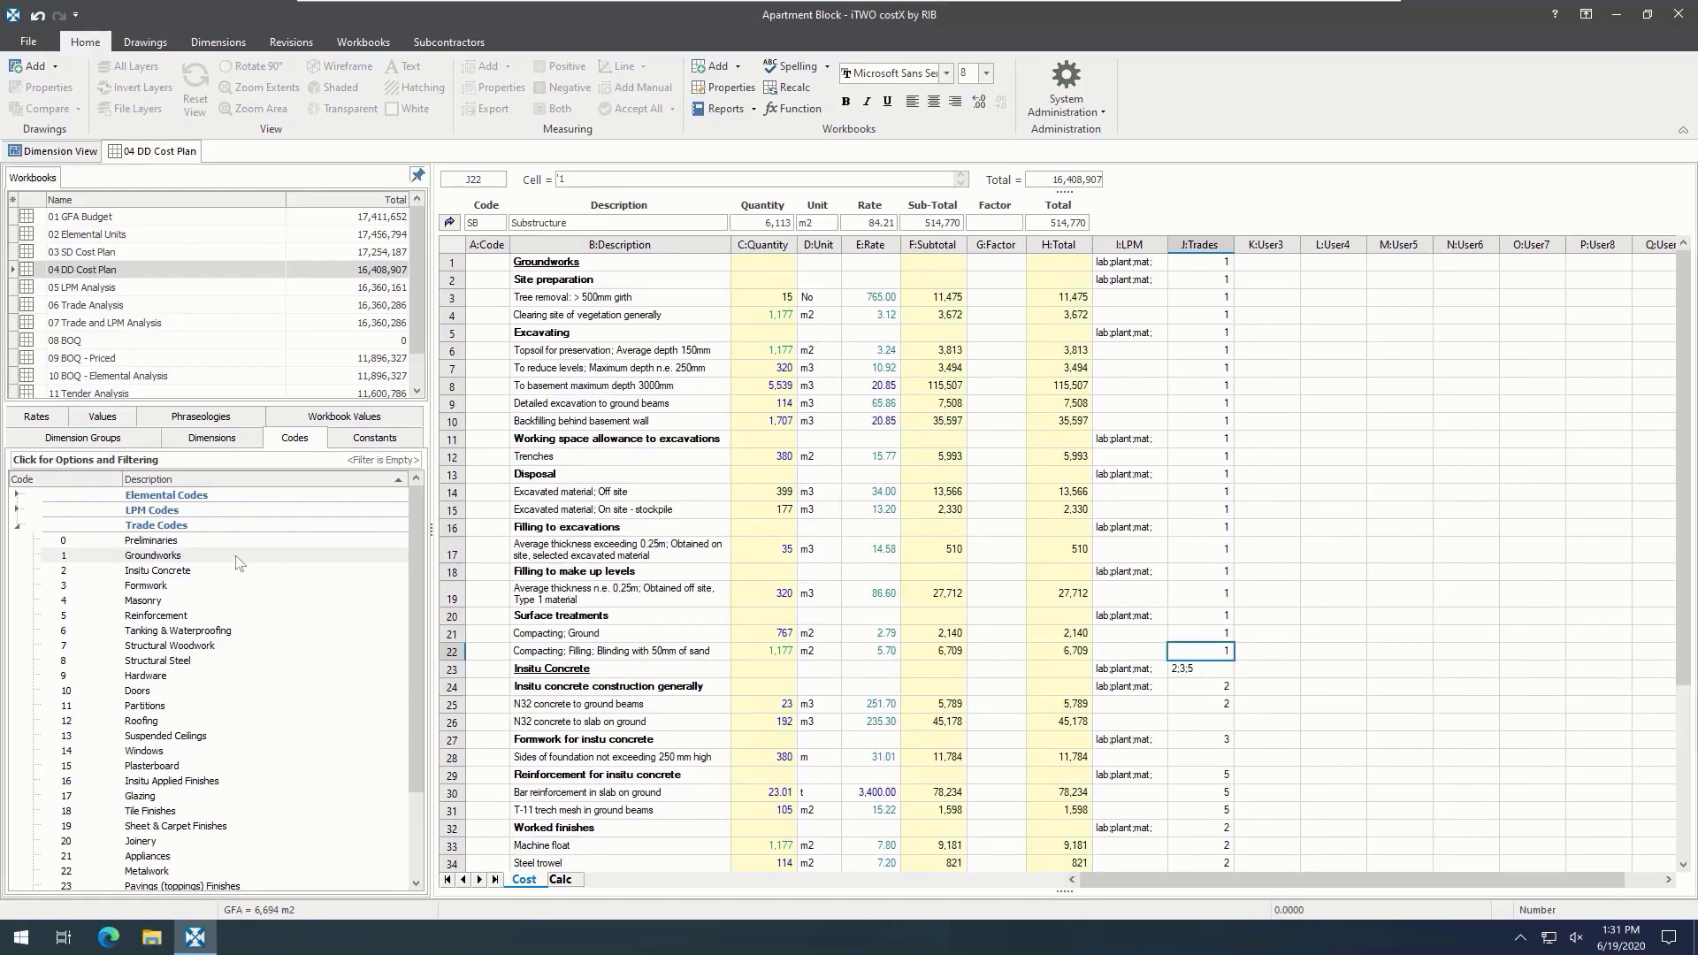
# Step: Assign the Insitu Concrete trade code to the N32 slab on ground item and enter code 3 for the foundation sides formwork item
pyautogui.moveTo(216, 573); pyautogui.dragTo(1200, 716)
pyautogui.click(1204, 724)
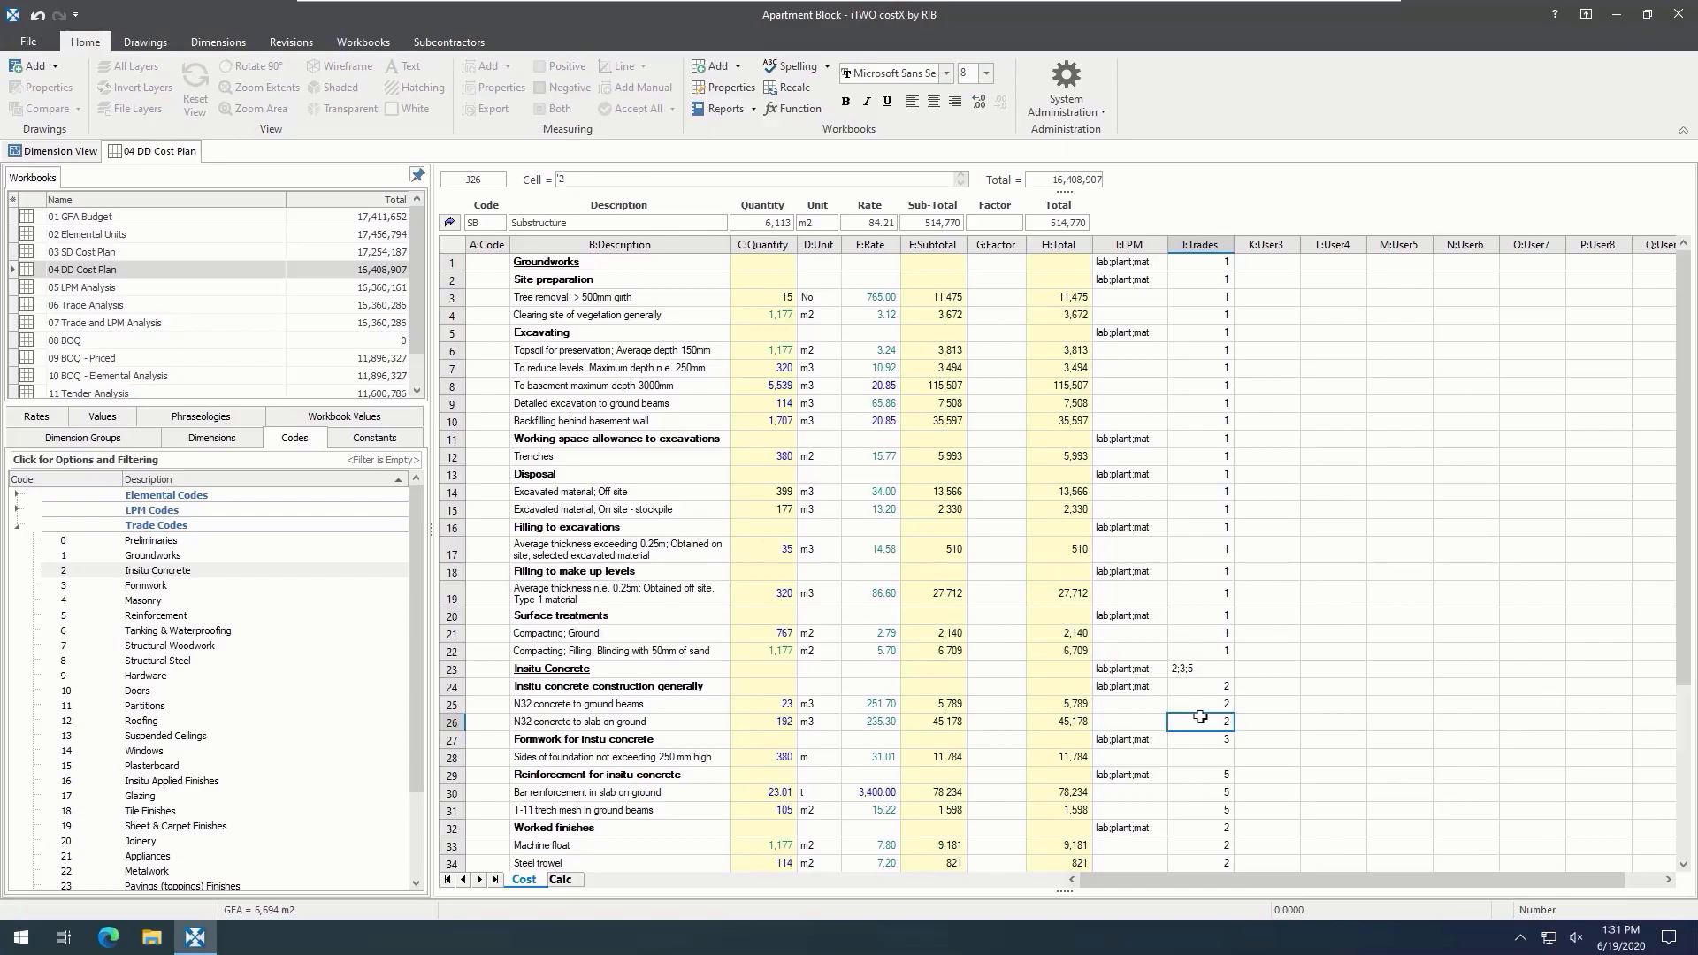
pyautogui.click(1210, 758)
pyautogui.write('3')
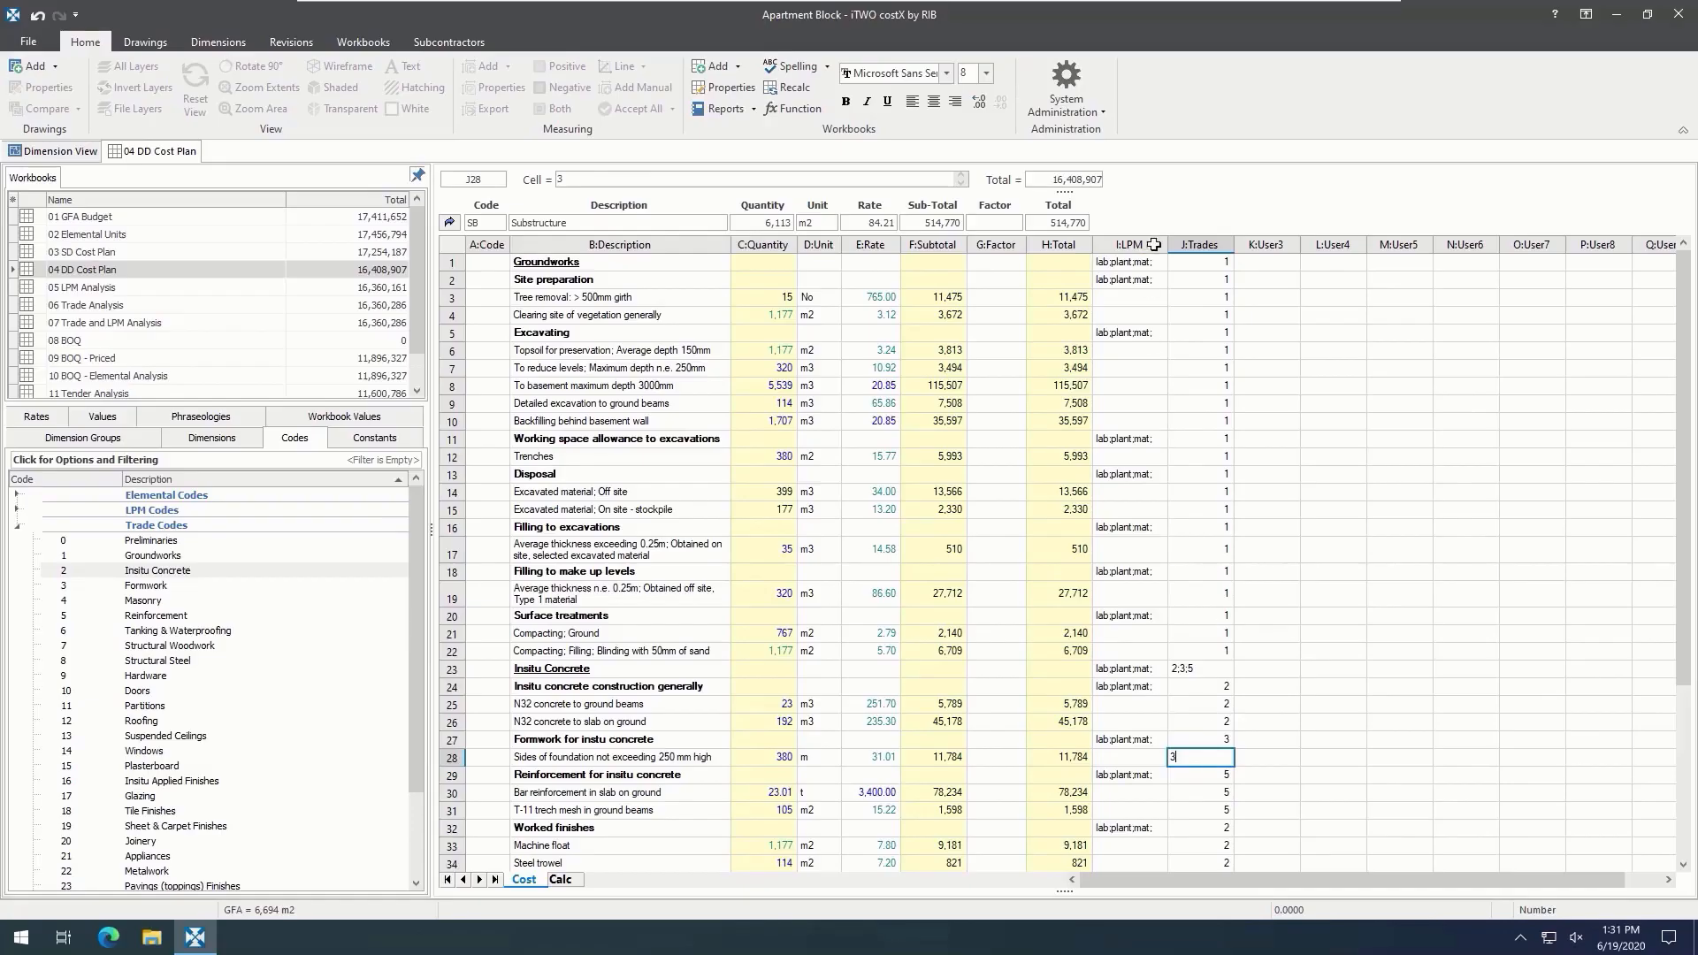
# Step: View the LPM code categories, then open the rate build-up of the bar reinforcement in slab on ground item
pyautogui.click(17, 511)
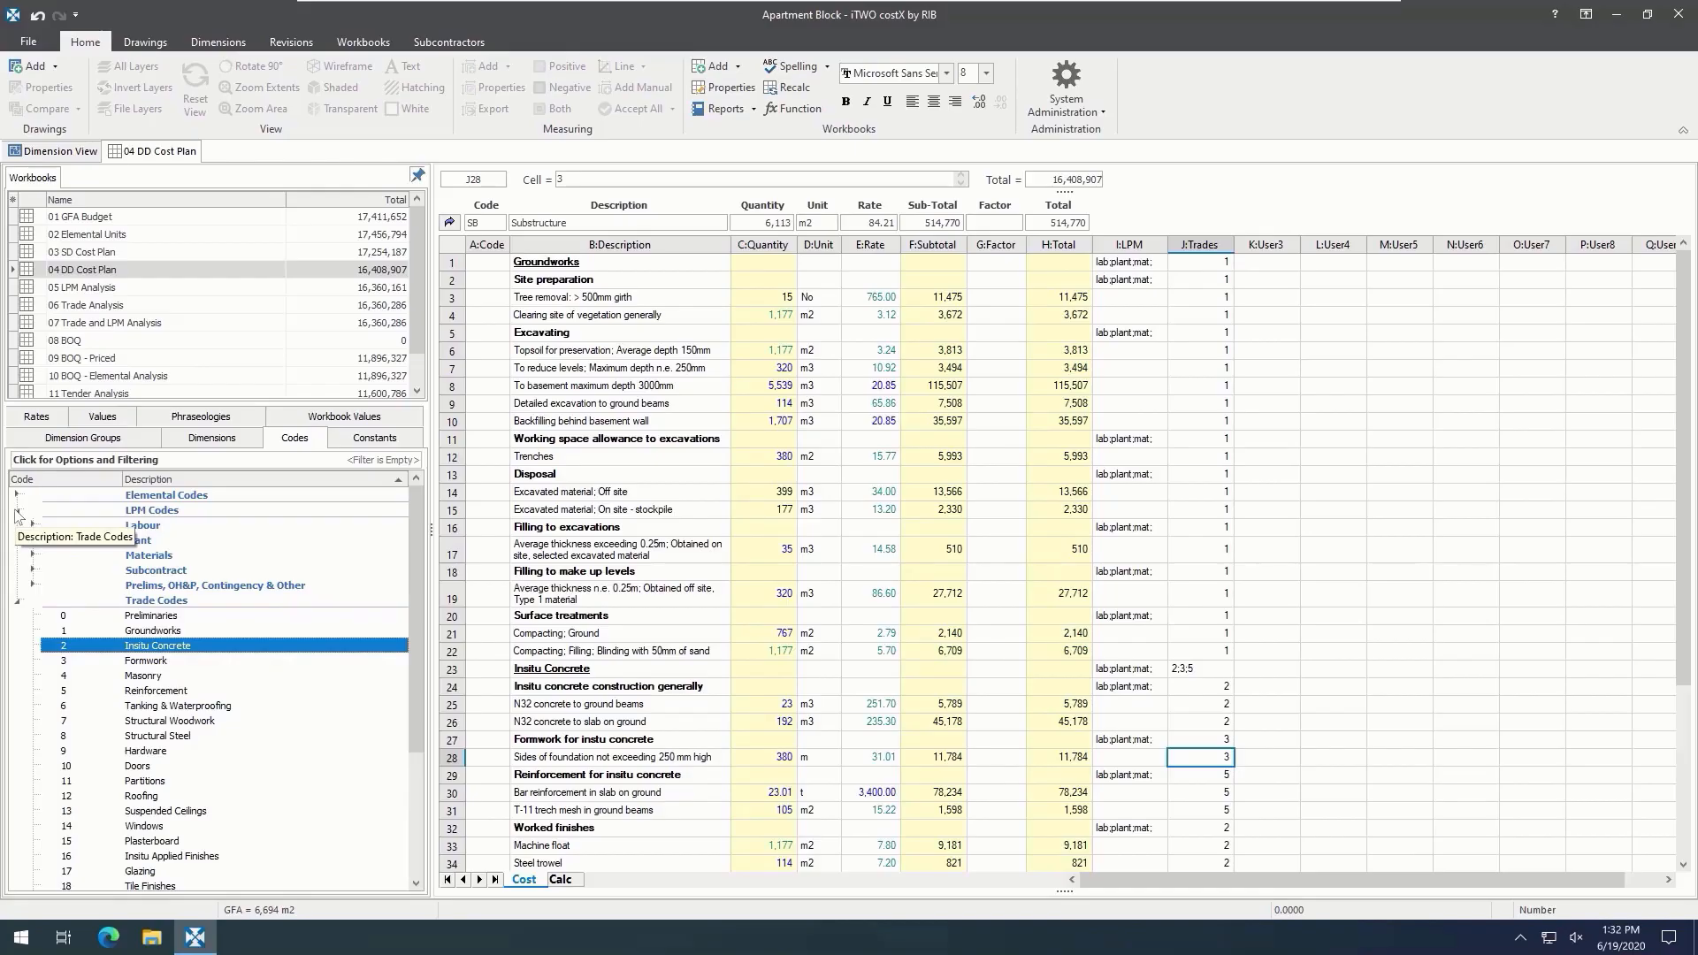
pyautogui.click(17, 513)
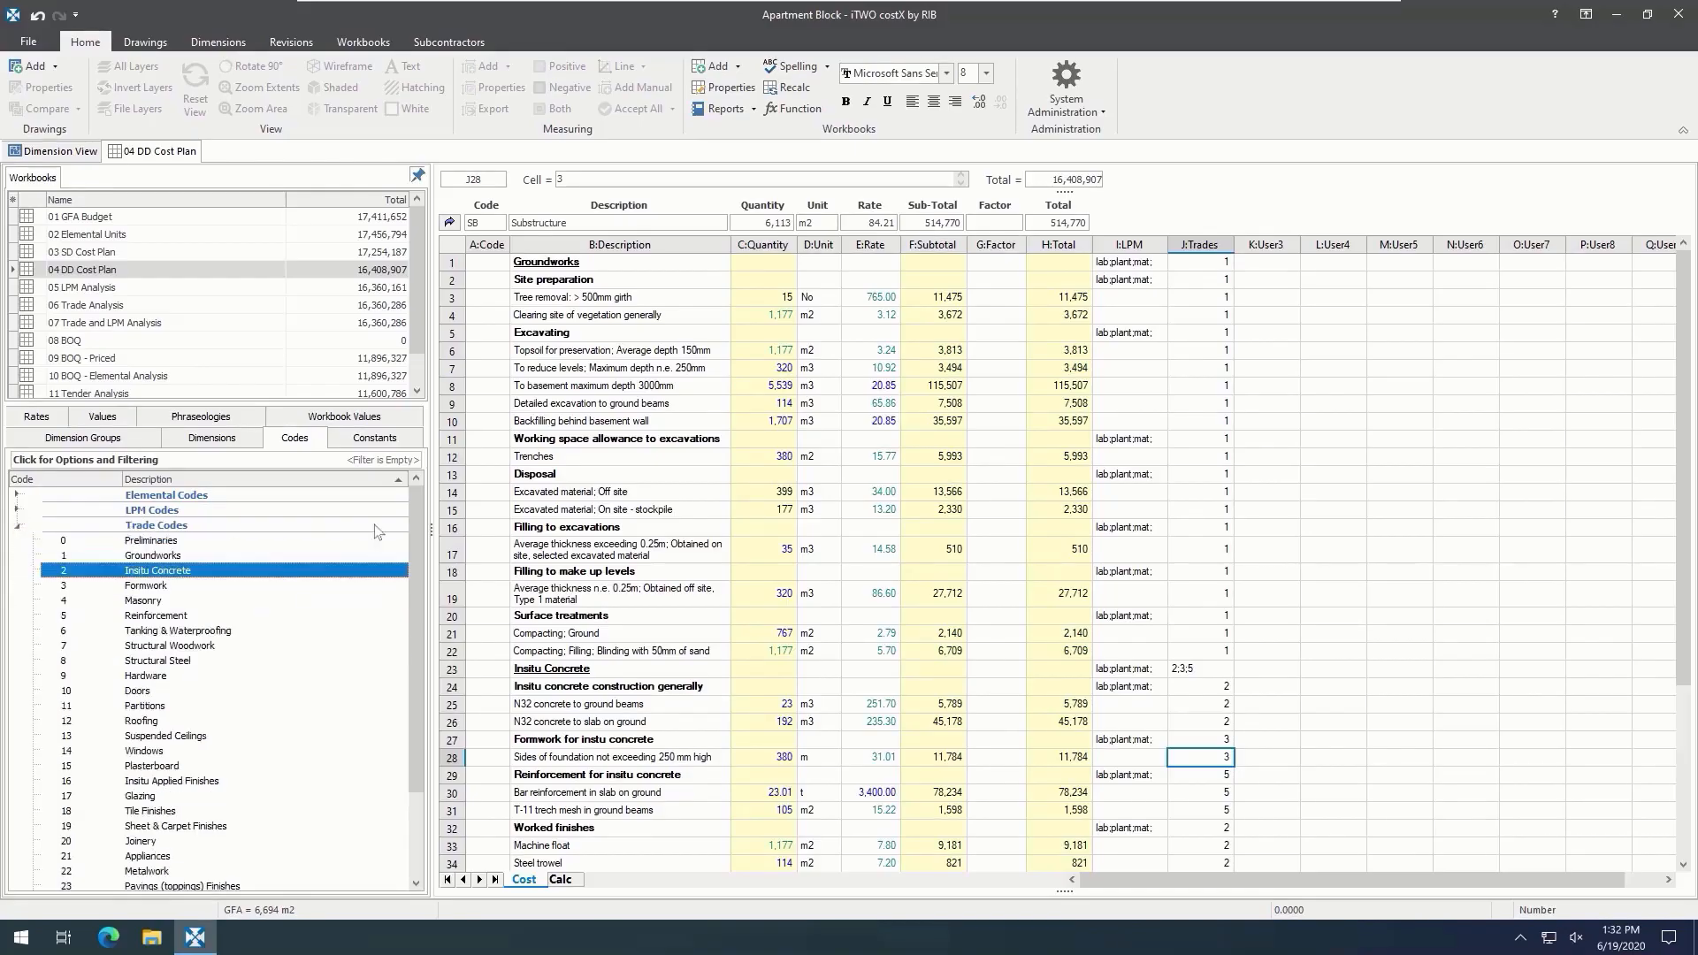
pyautogui.doubleClick(882, 795)
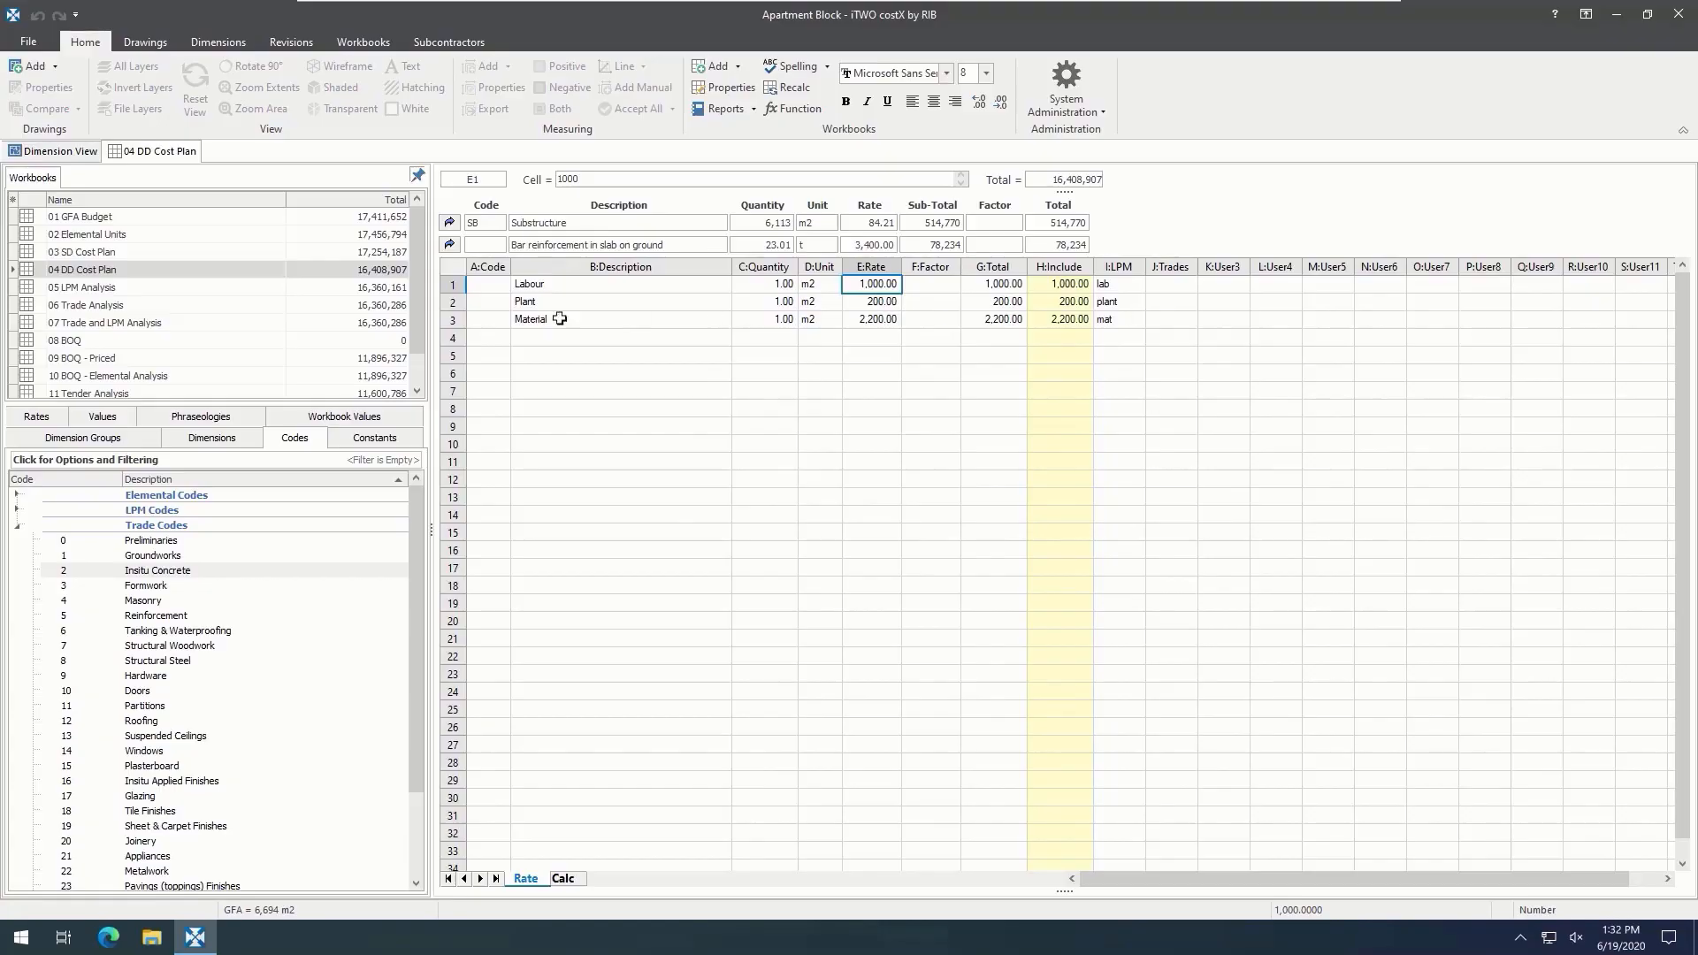
# Step: Open the 07 Trade and LPM Analysis workbook and drill down through Groundworks to its Labour subtotal
pyautogui.doubleClick(166, 322)
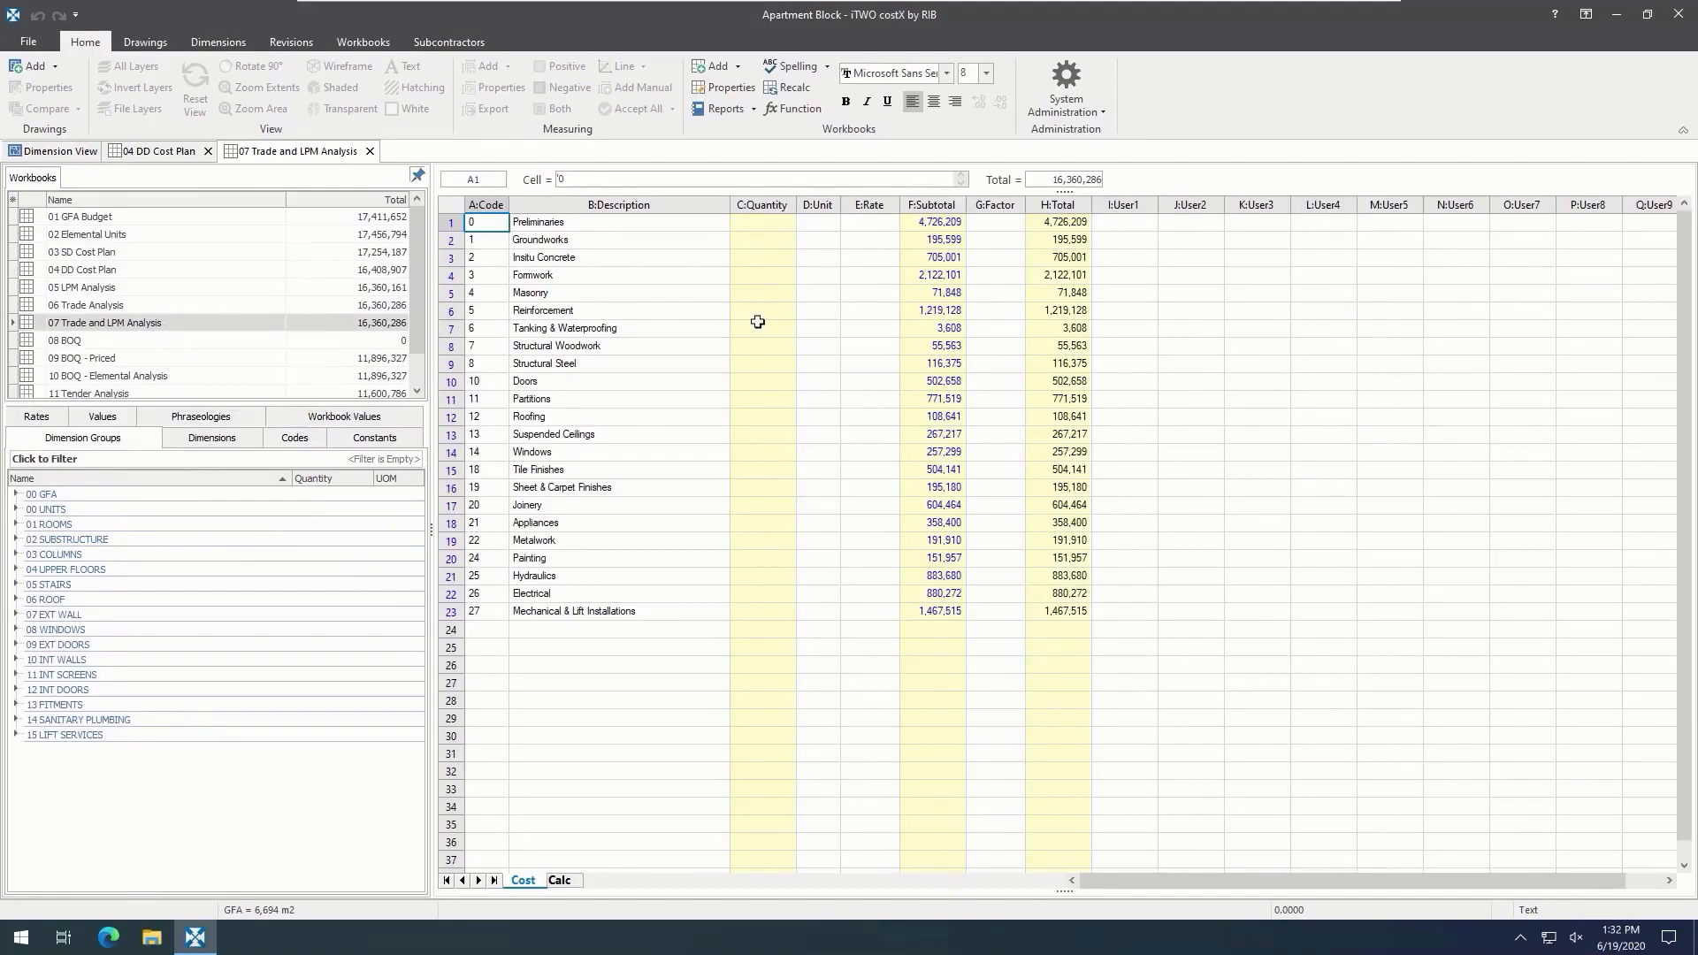
pyautogui.doubleClick(930, 239)
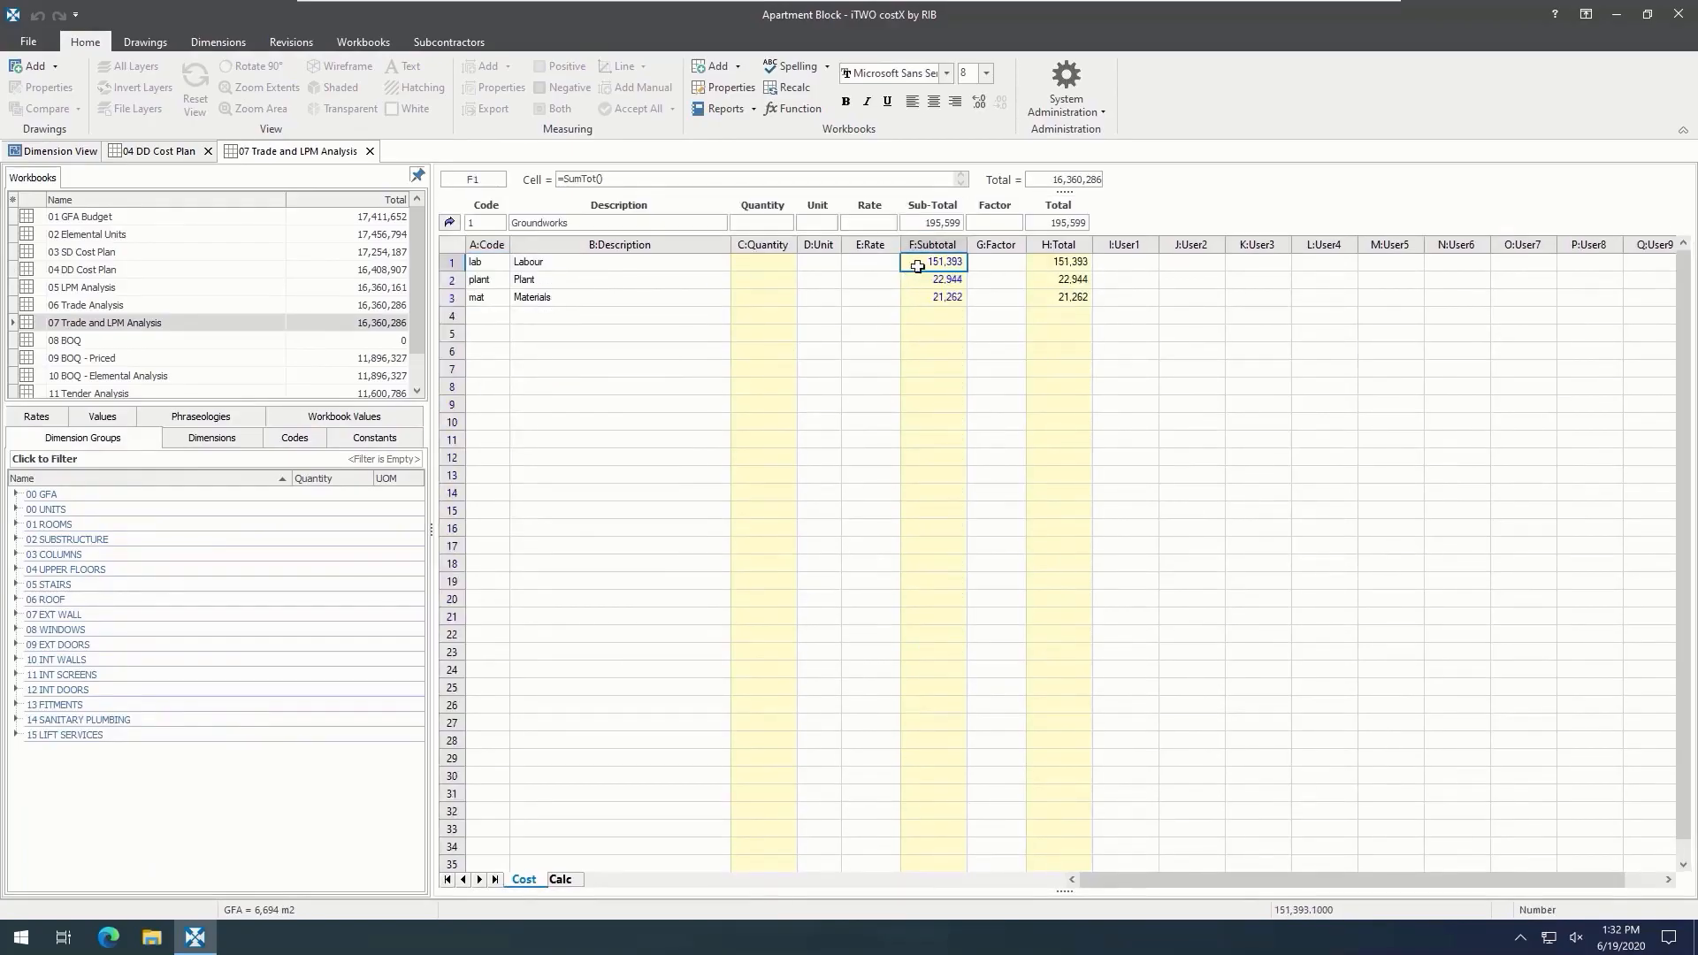
pyautogui.doubleClick(919, 264)
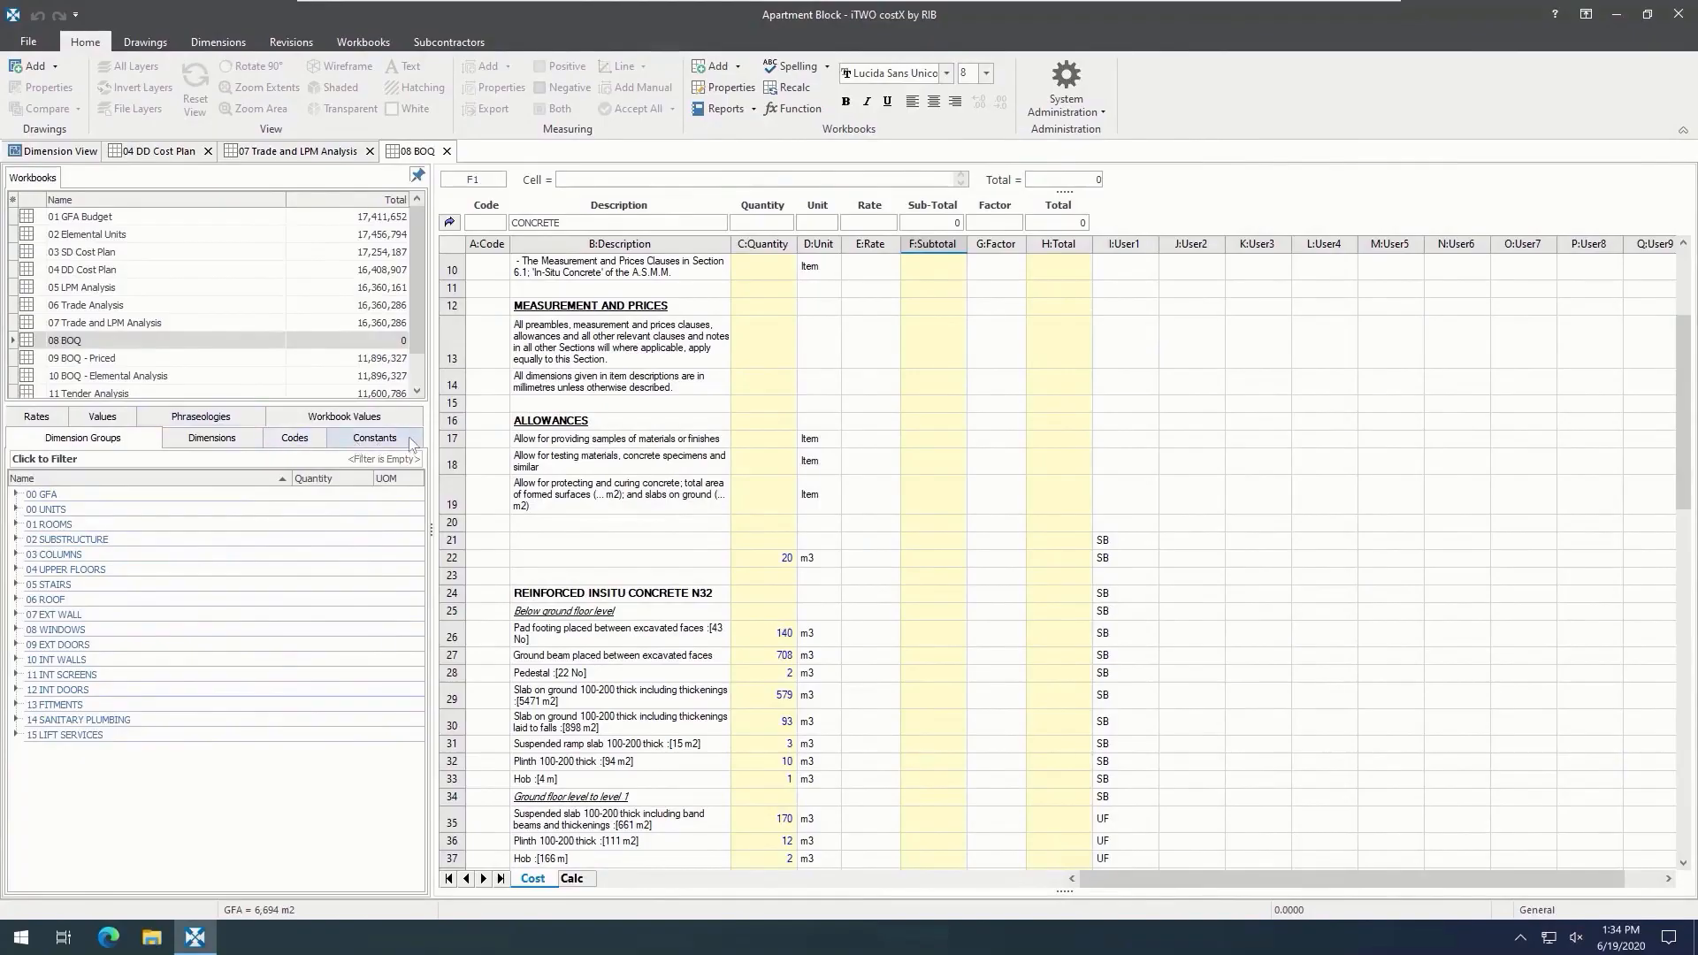
# Step: In the ANZSMM 2018 phraseology, expand Concrete's reinforced in-situ concrete section down to pad footings > 1 m2 on plan
pyautogui.click(251, 425)
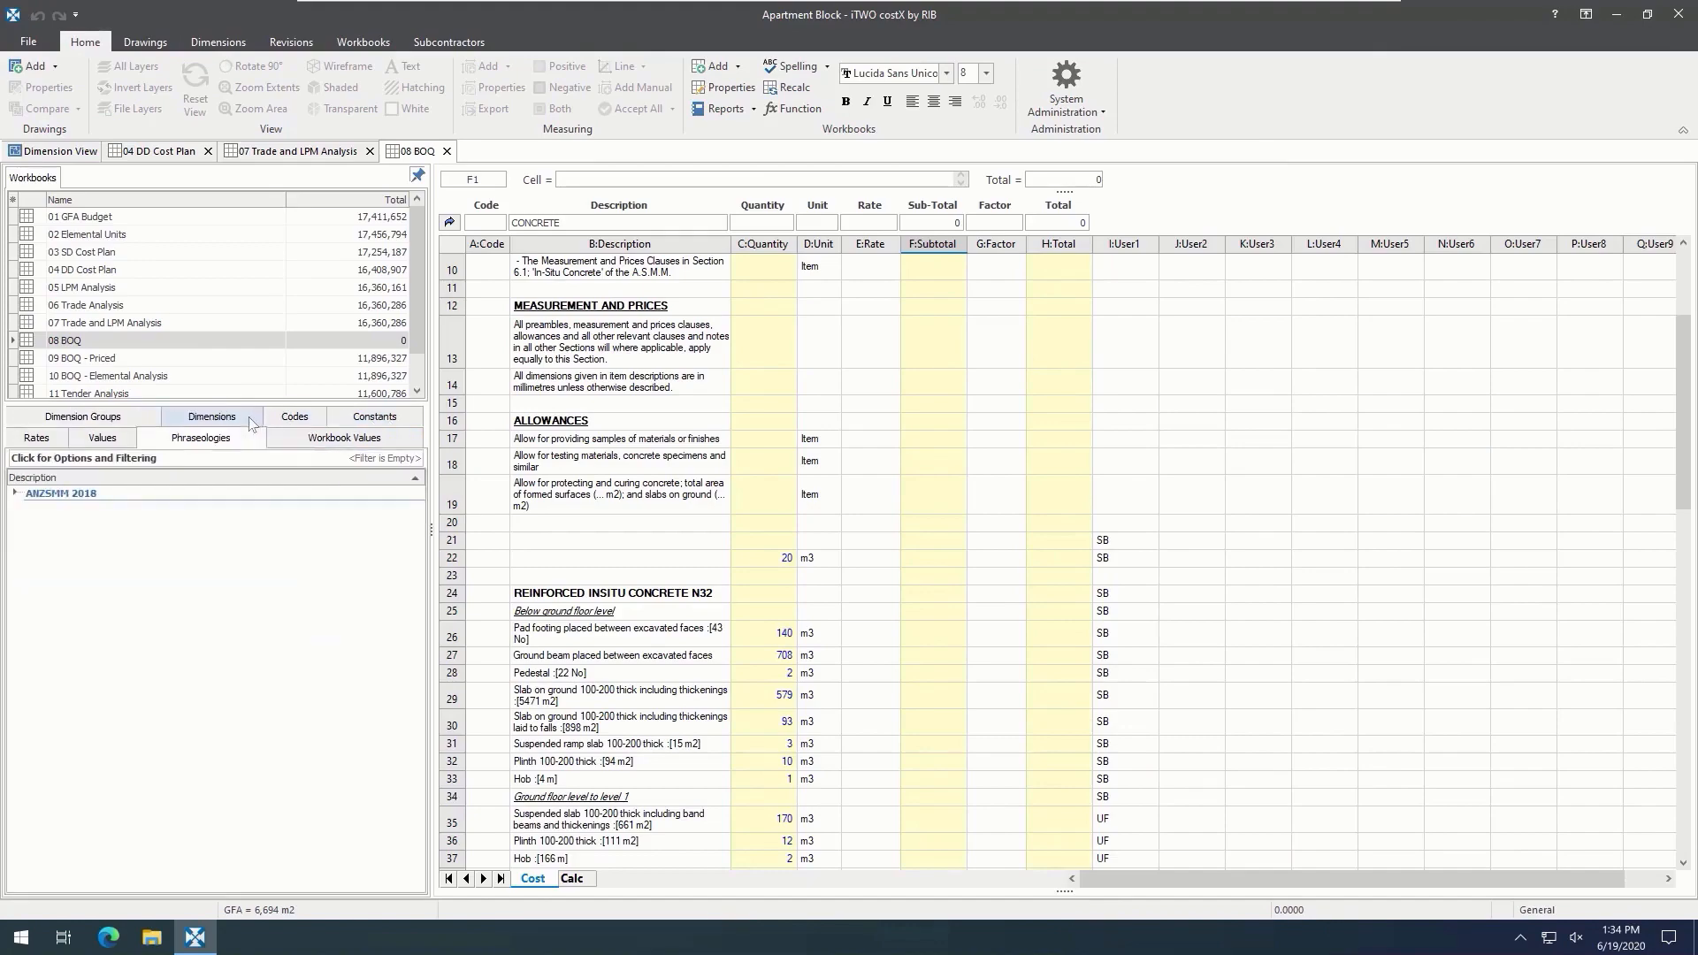
pyautogui.click(15, 493)
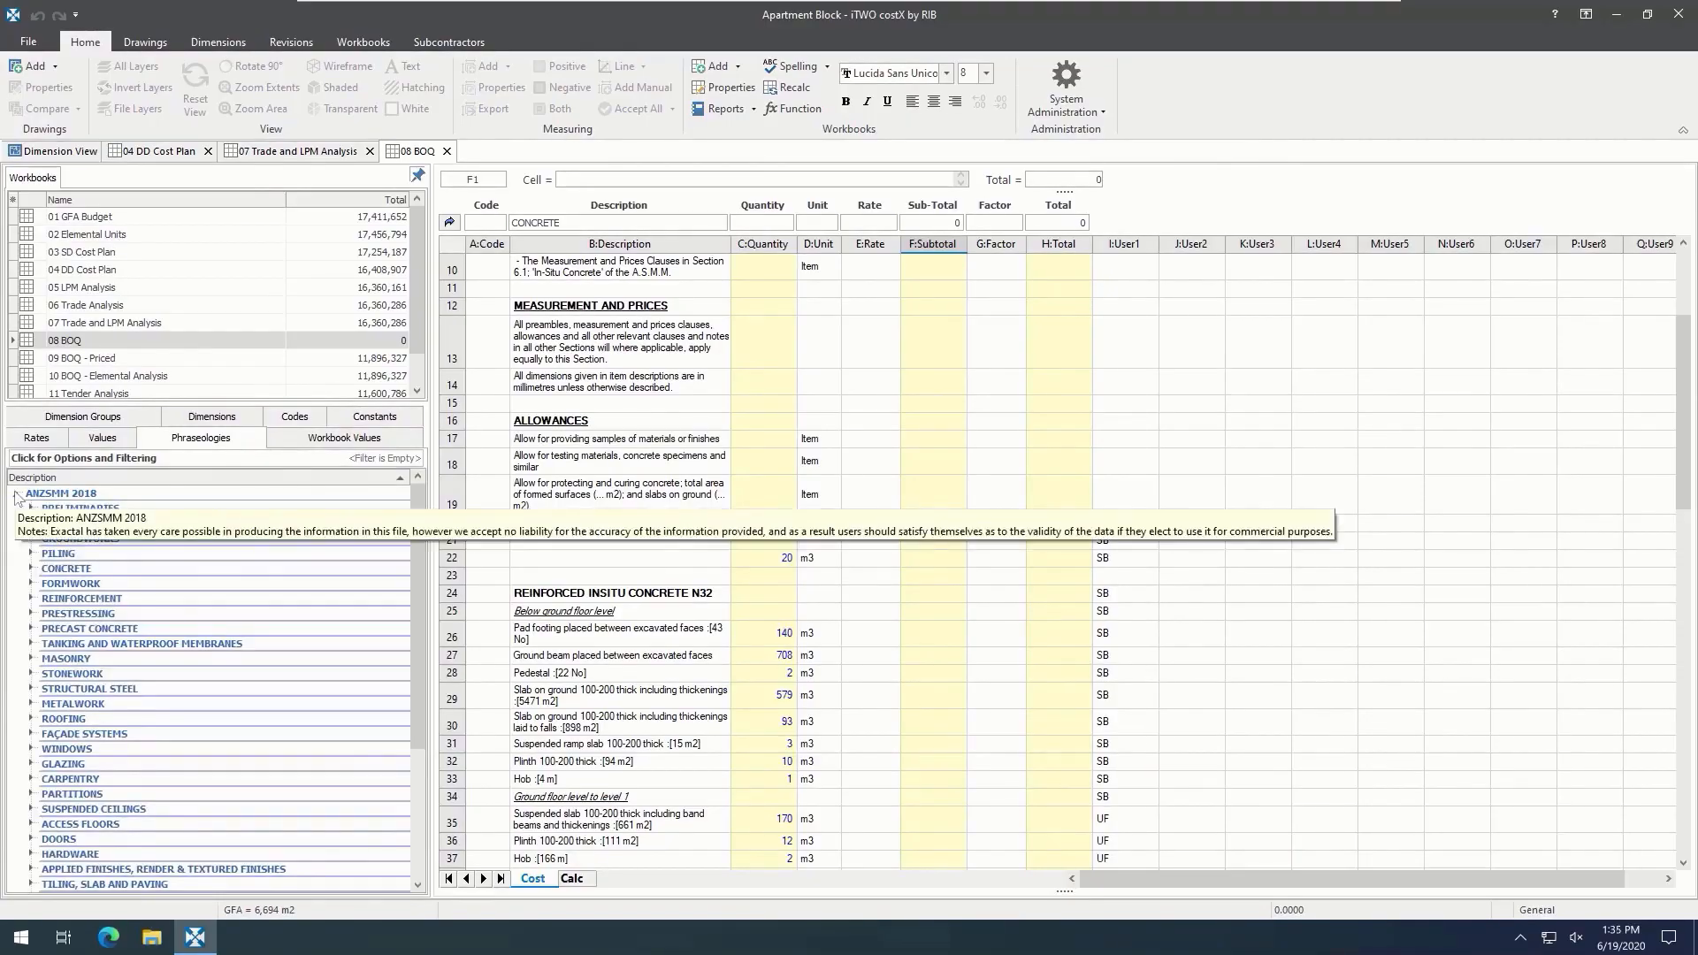
pyautogui.click(32, 570)
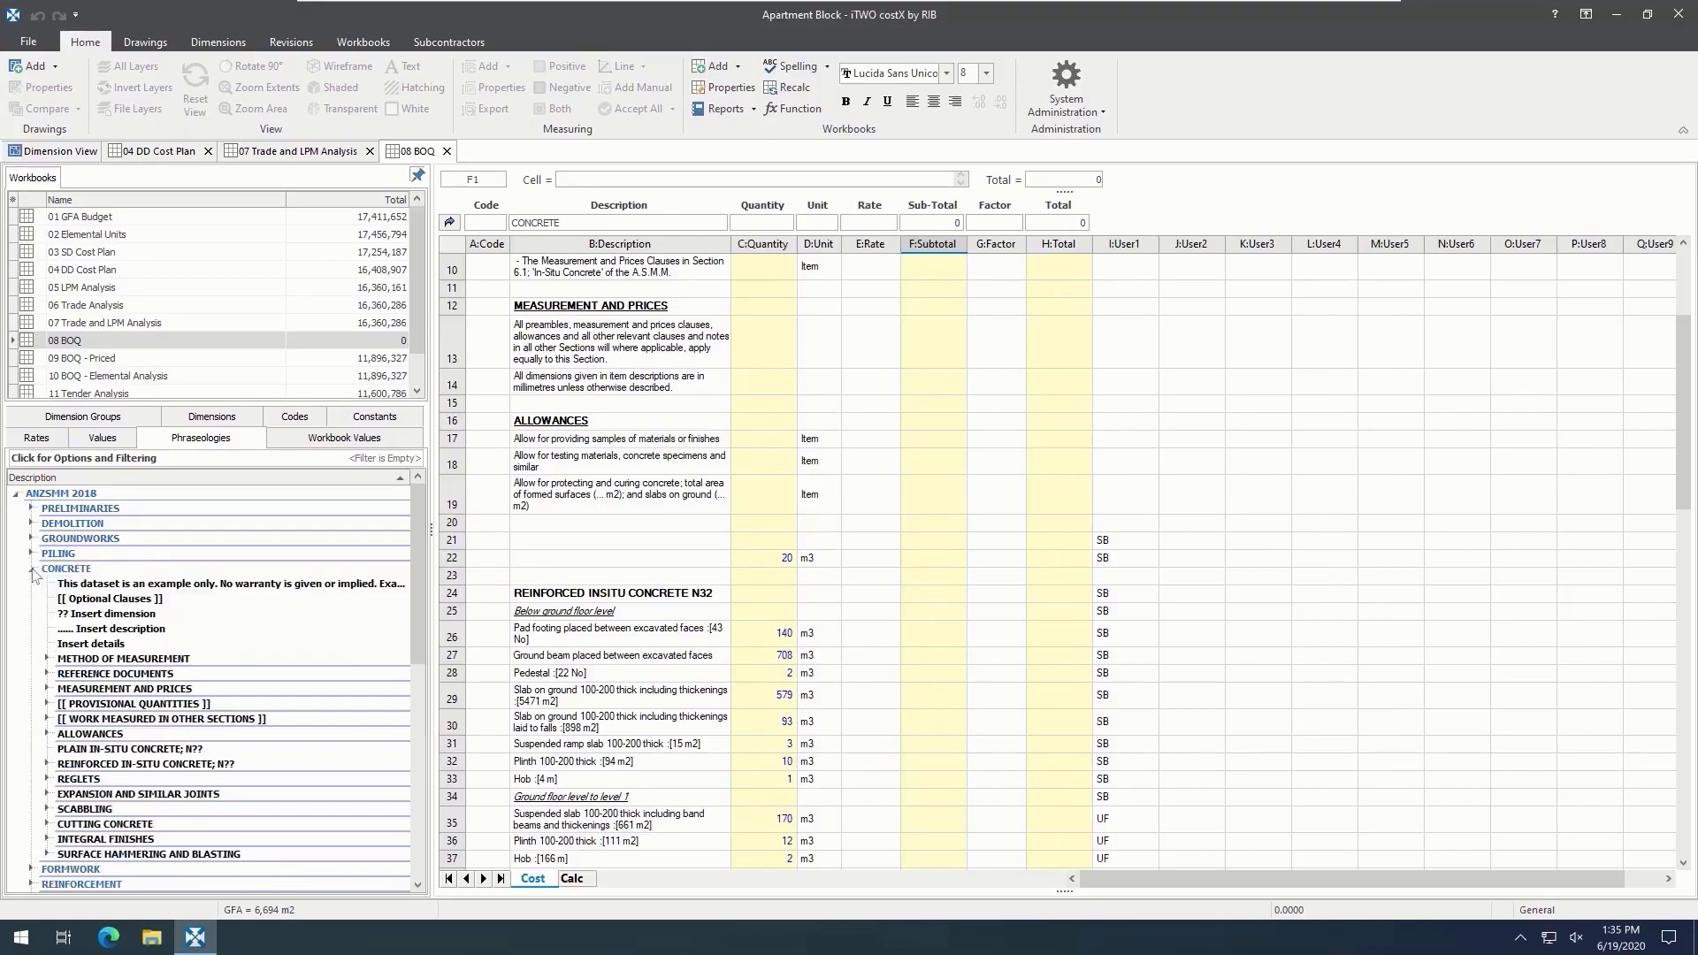
pyautogui.click(48, 767)
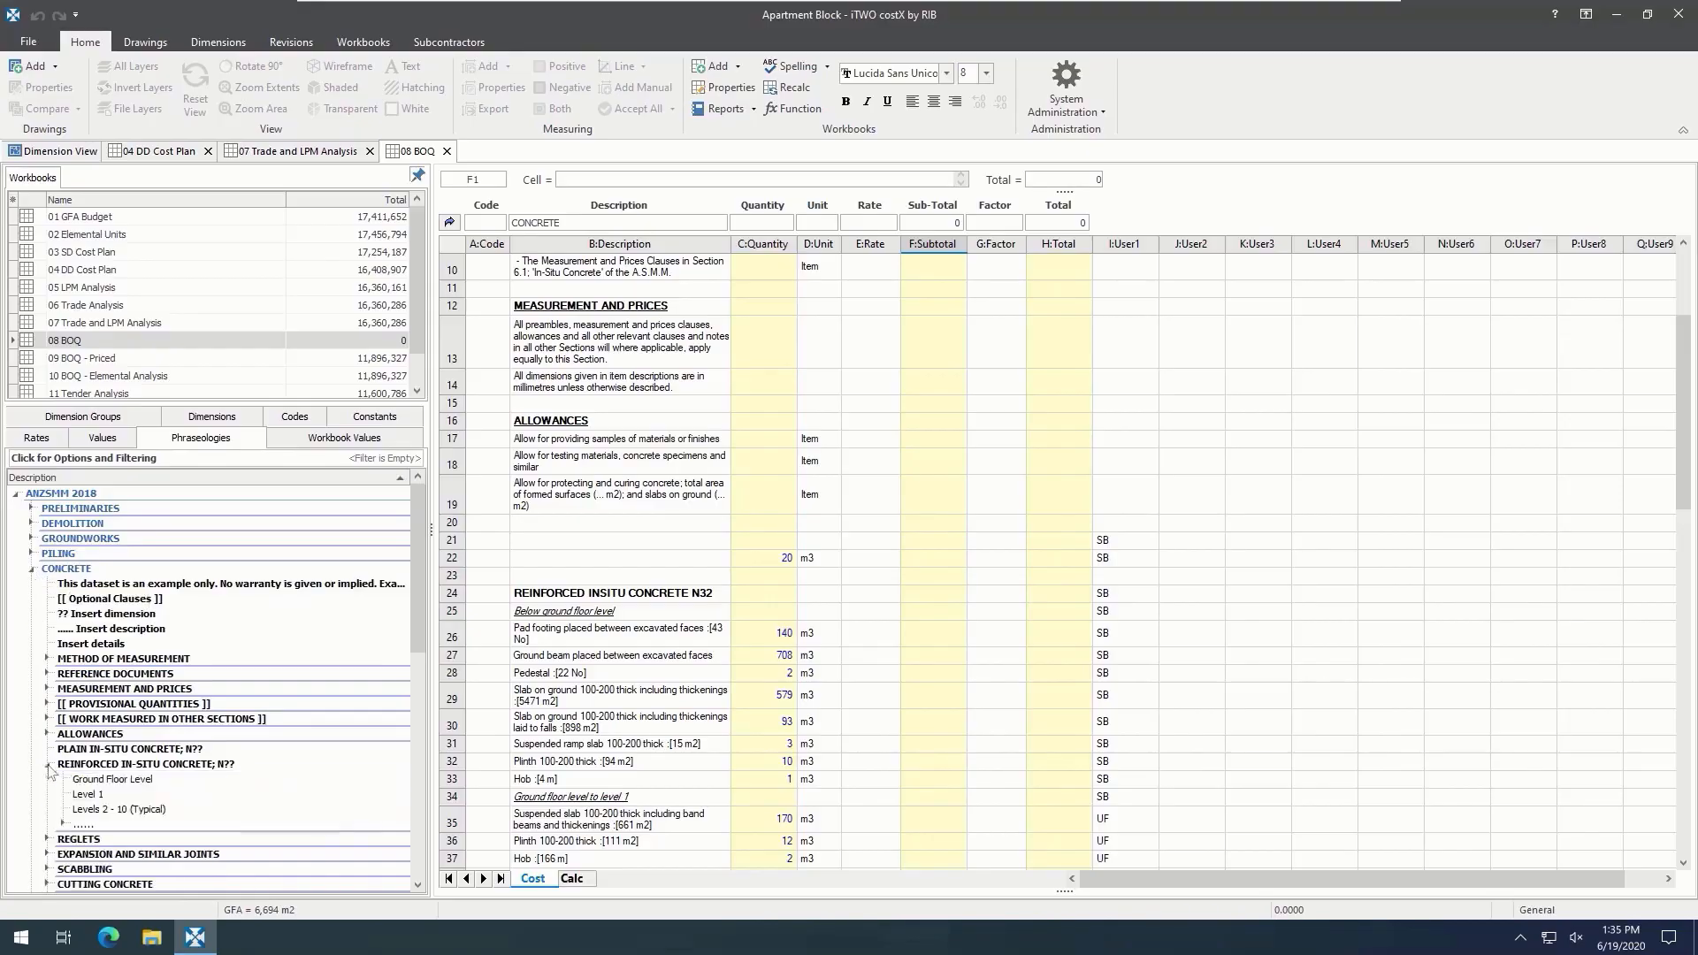
pyautogui.click(62, 825)
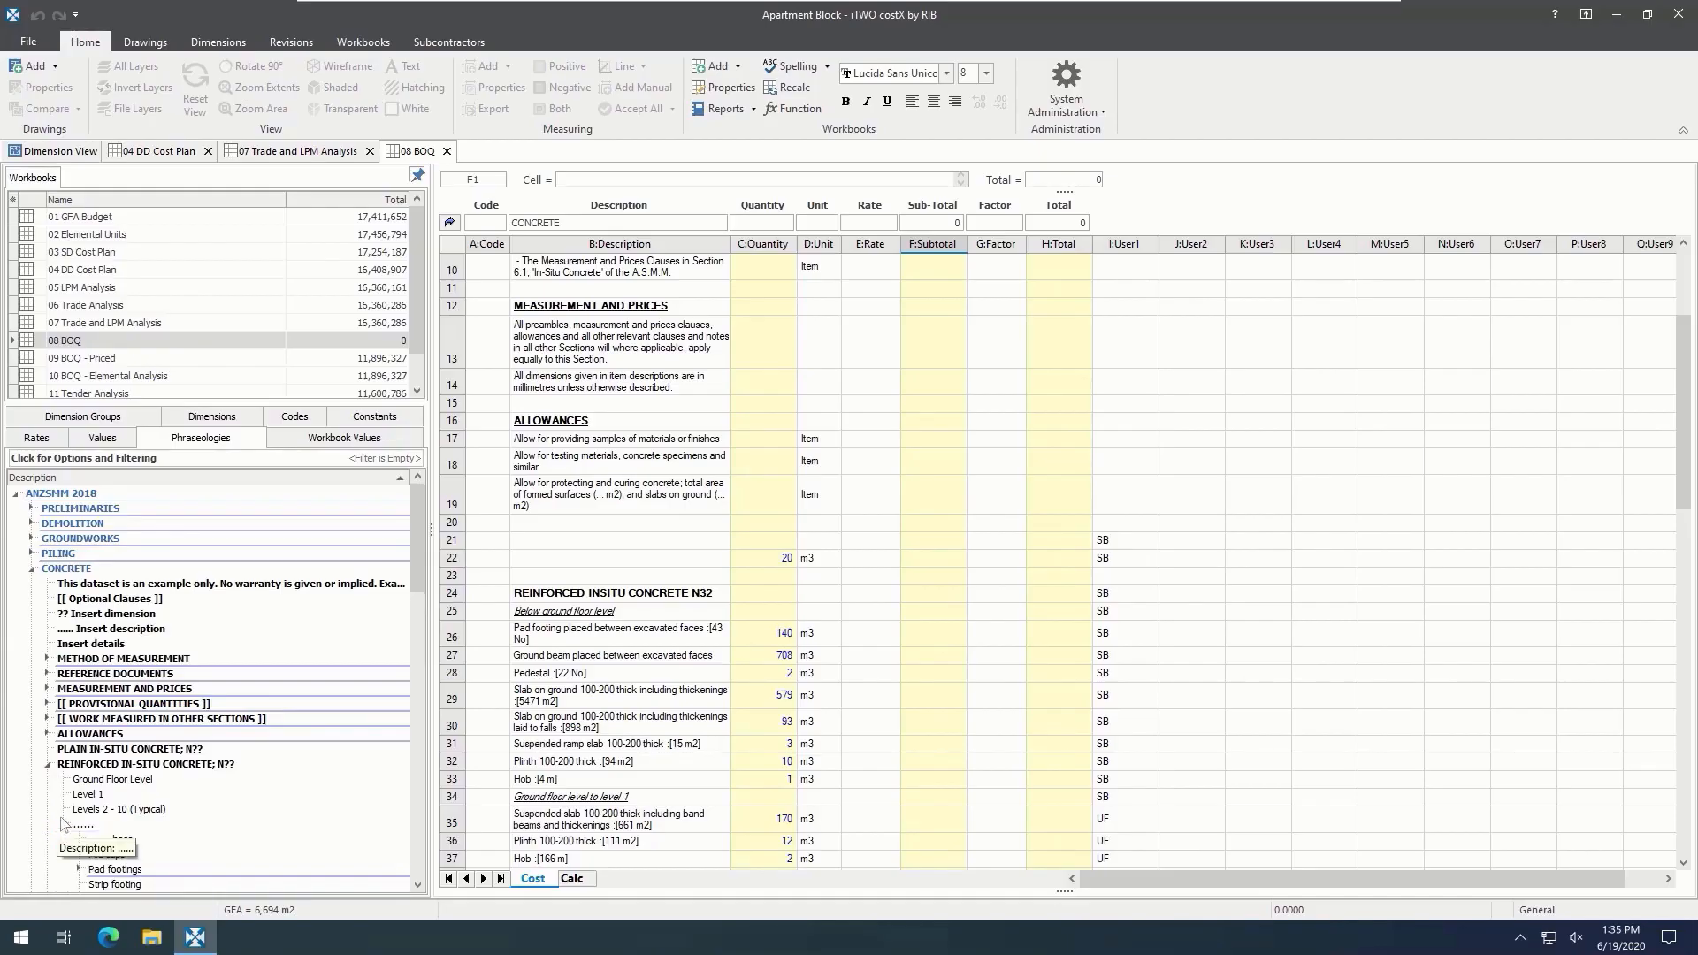
pyautogui.scroll(-1, 62, 812)
pyautogui.click(78, 824)
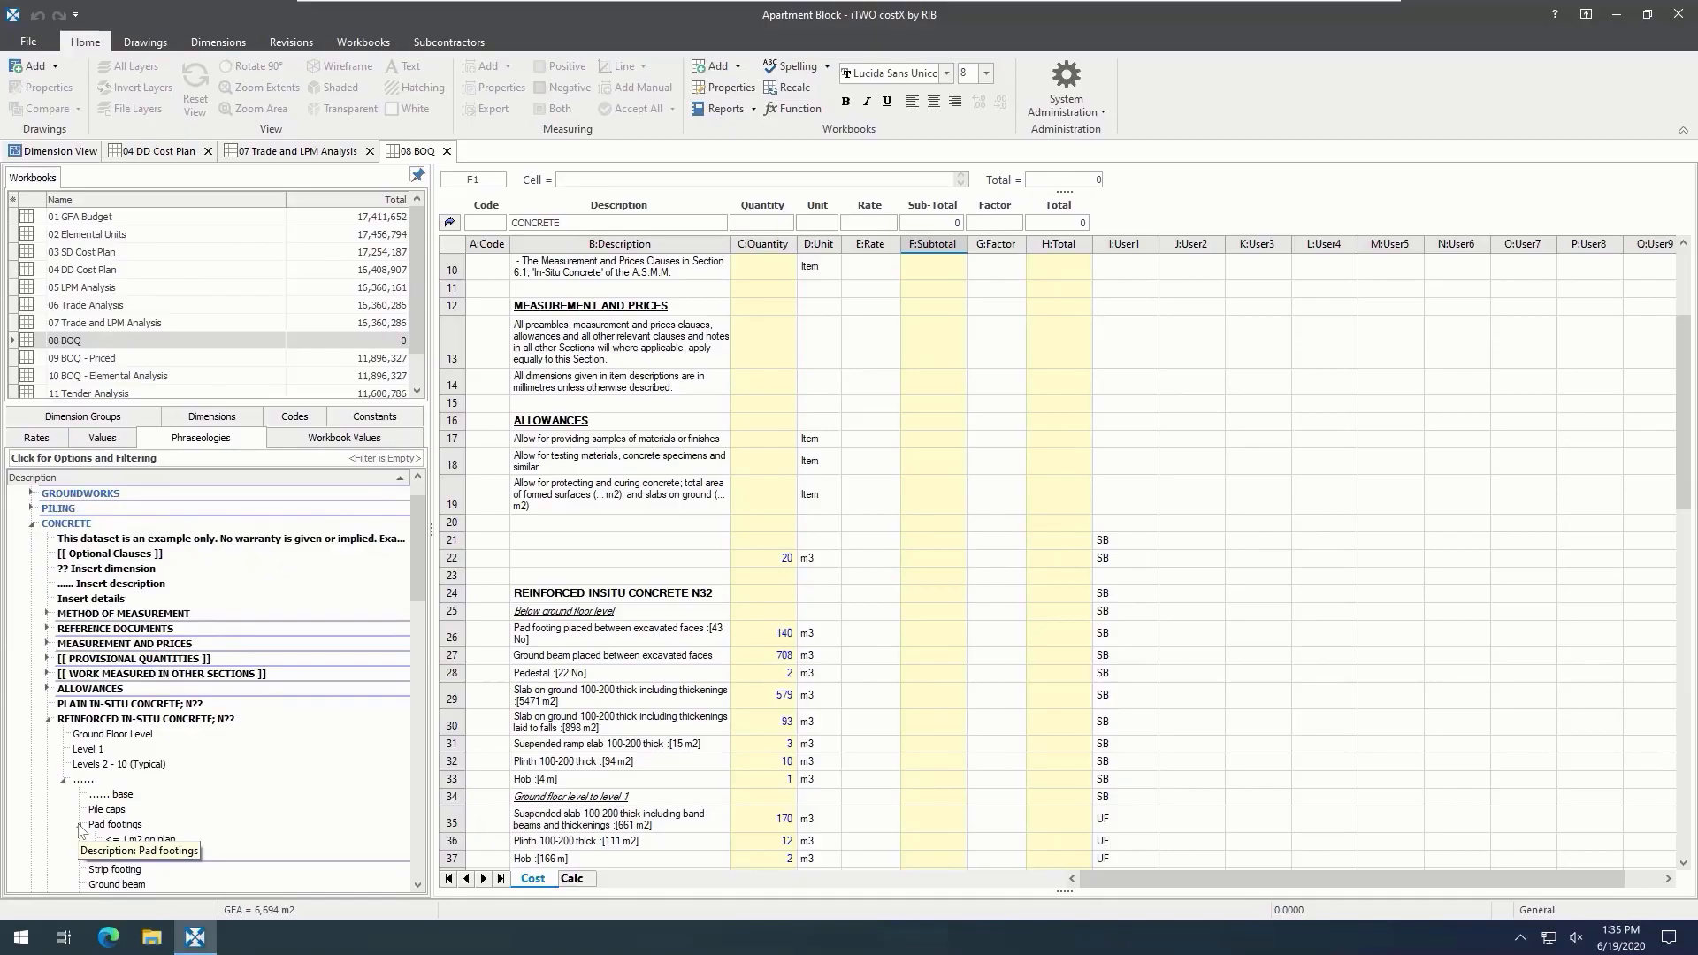
pyautogui.click(96, 855)
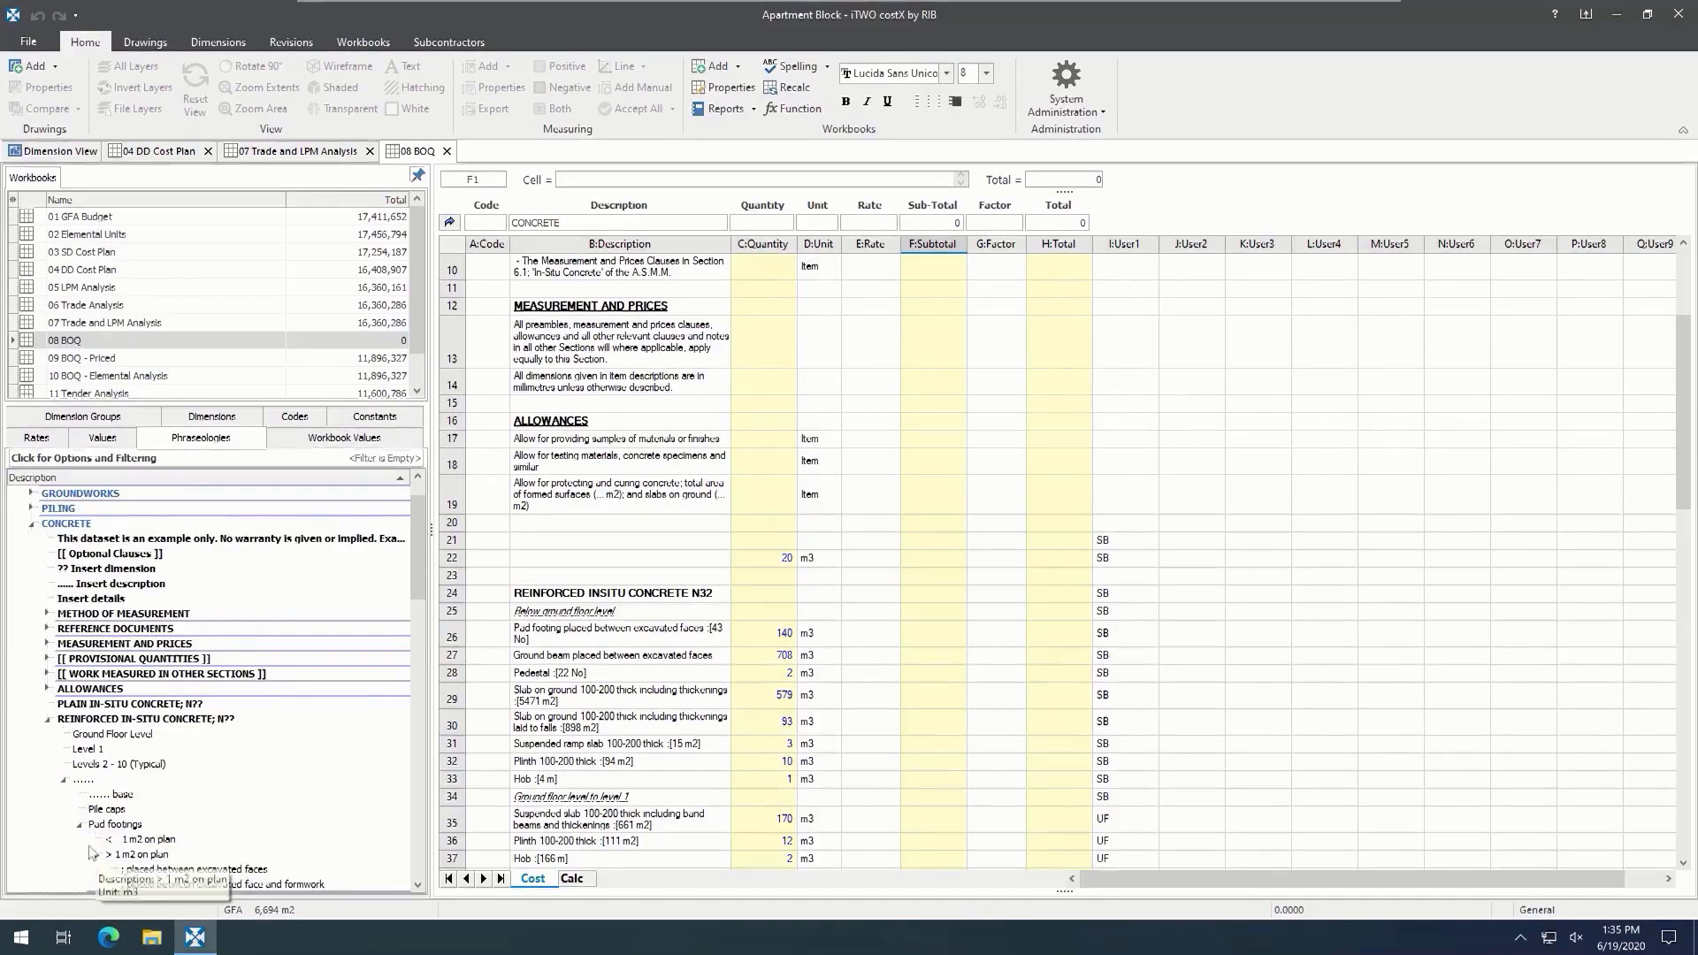
pyautogui.scroll(-1, 92, 852)
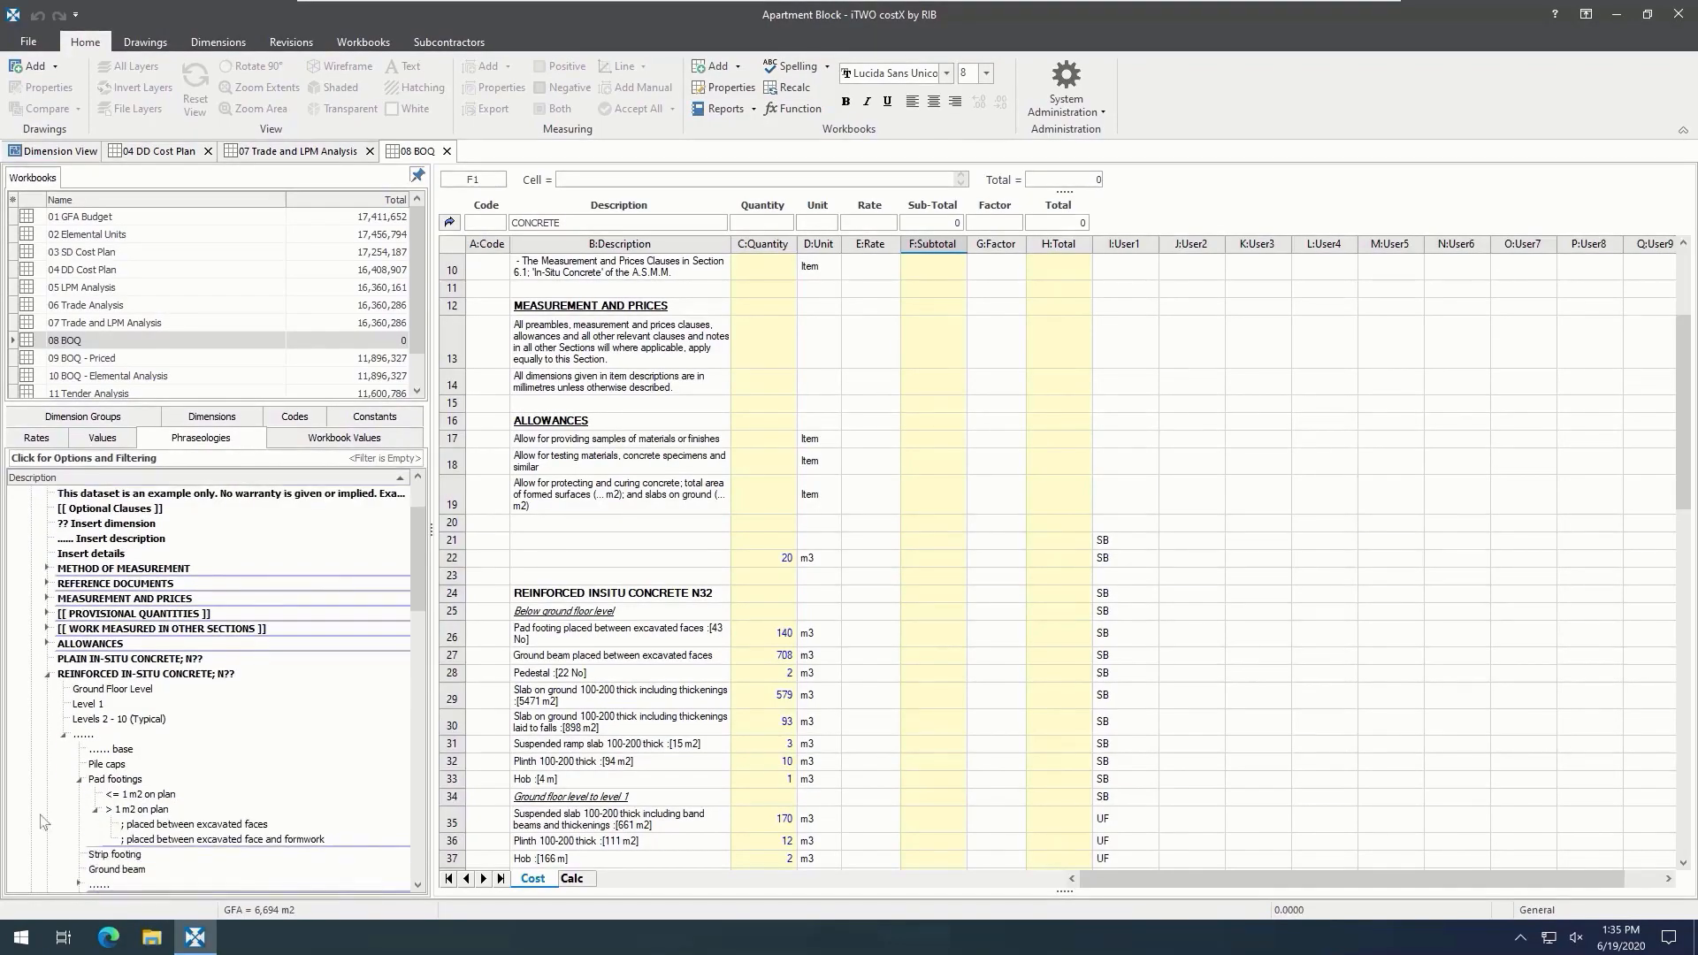
# Step: Insert the PLAIN IN-SITU CONCRETE phraseology heading in row 21 of the BOQ and set its grade to N15
pyautogui.moveTo(130, 659); pyautogui.dragTo(662, 539)
pyautogui.doubleClick(692, 541)
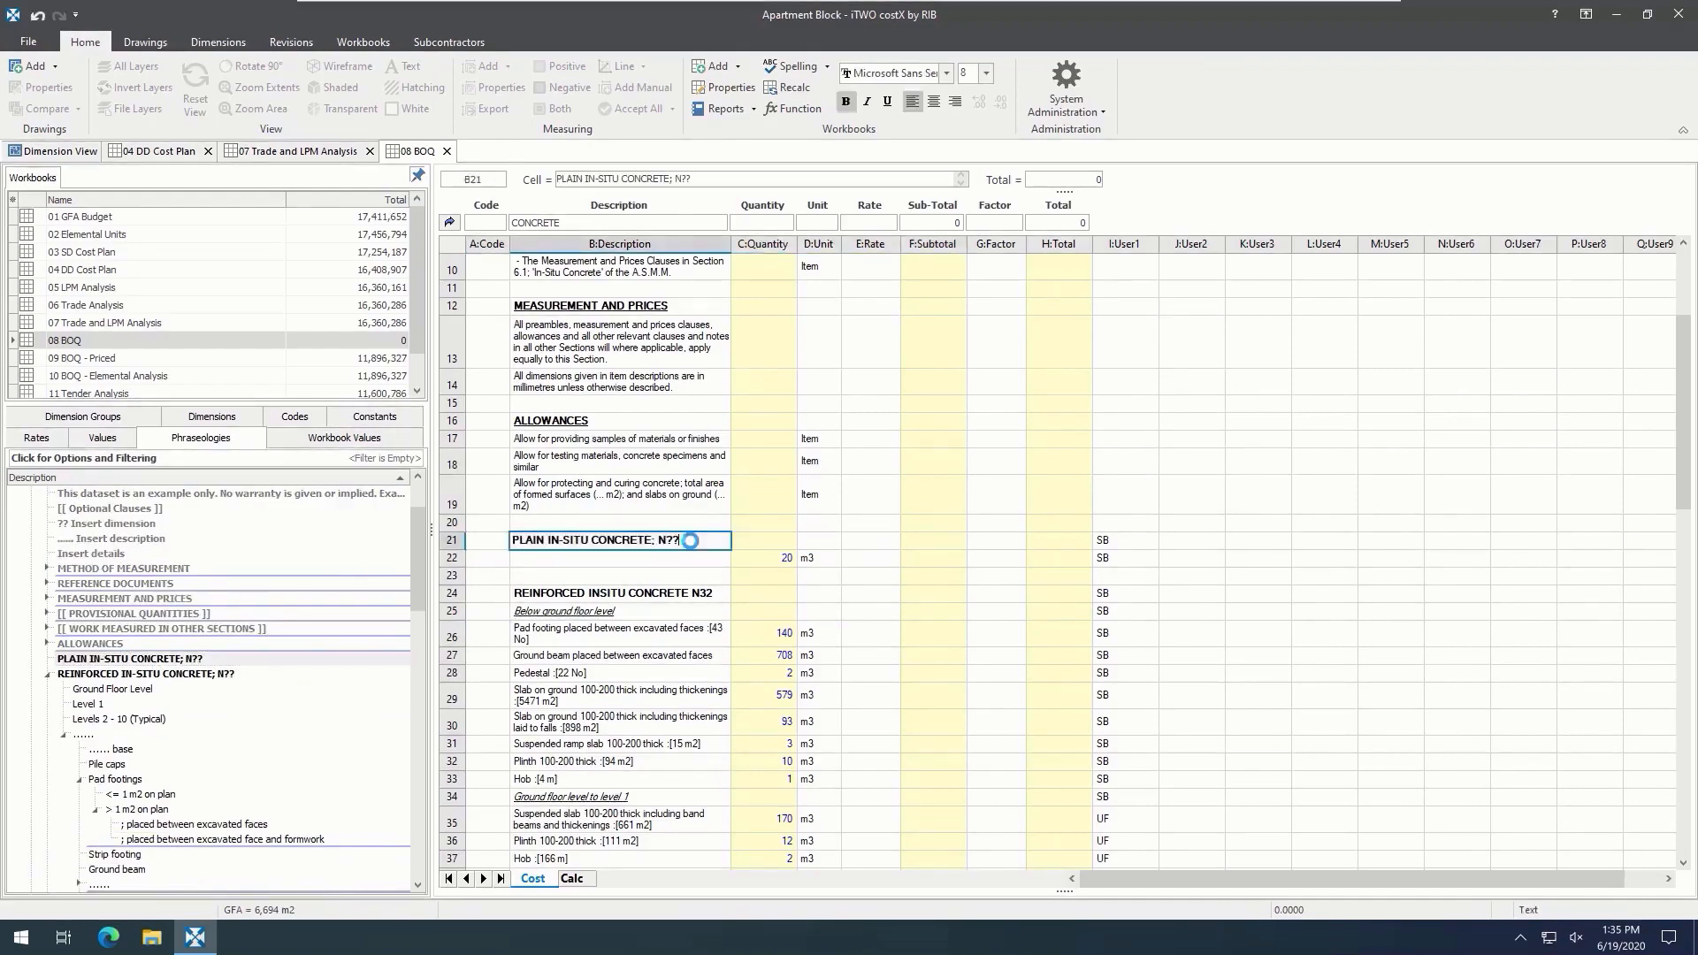
pyautogui.press('BackSpace')
pyautogui.press('BackSpace')
pyautogui.write('15')
pyautogui.press('Return')
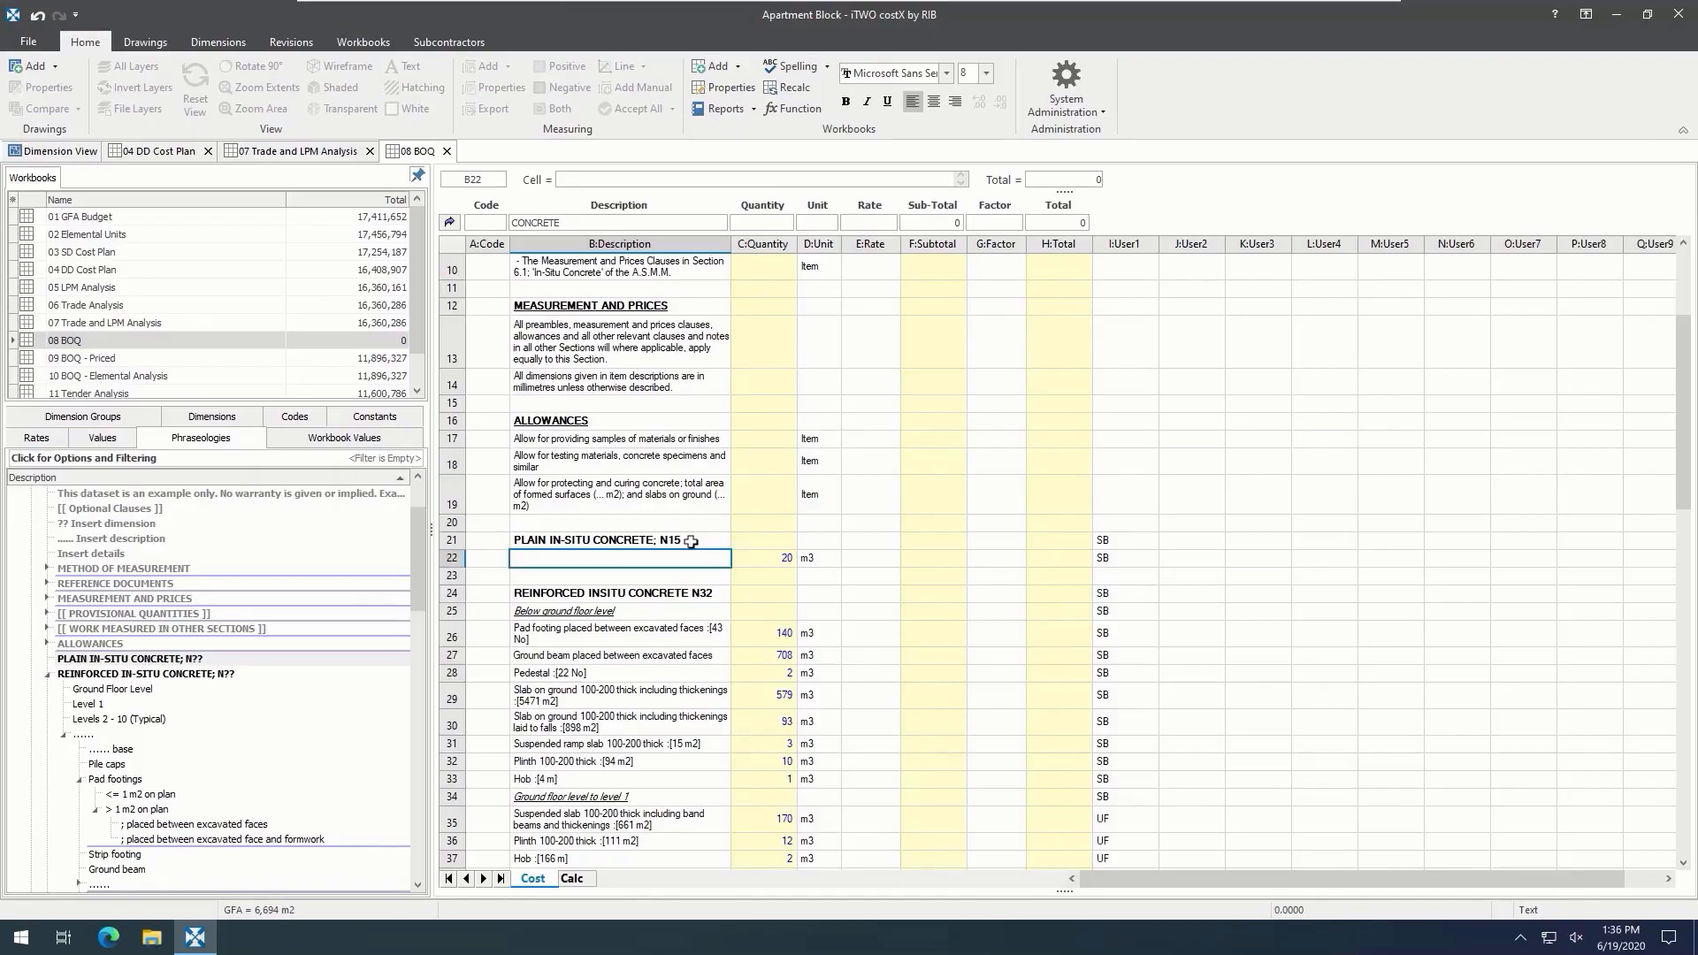
# Step: Insert the combined phrase "Pad footings > 1 m2 on plan ; placed between excavated faces" in row 22 and return to the BOQ's trade list
pyautogui.click(143, 782)
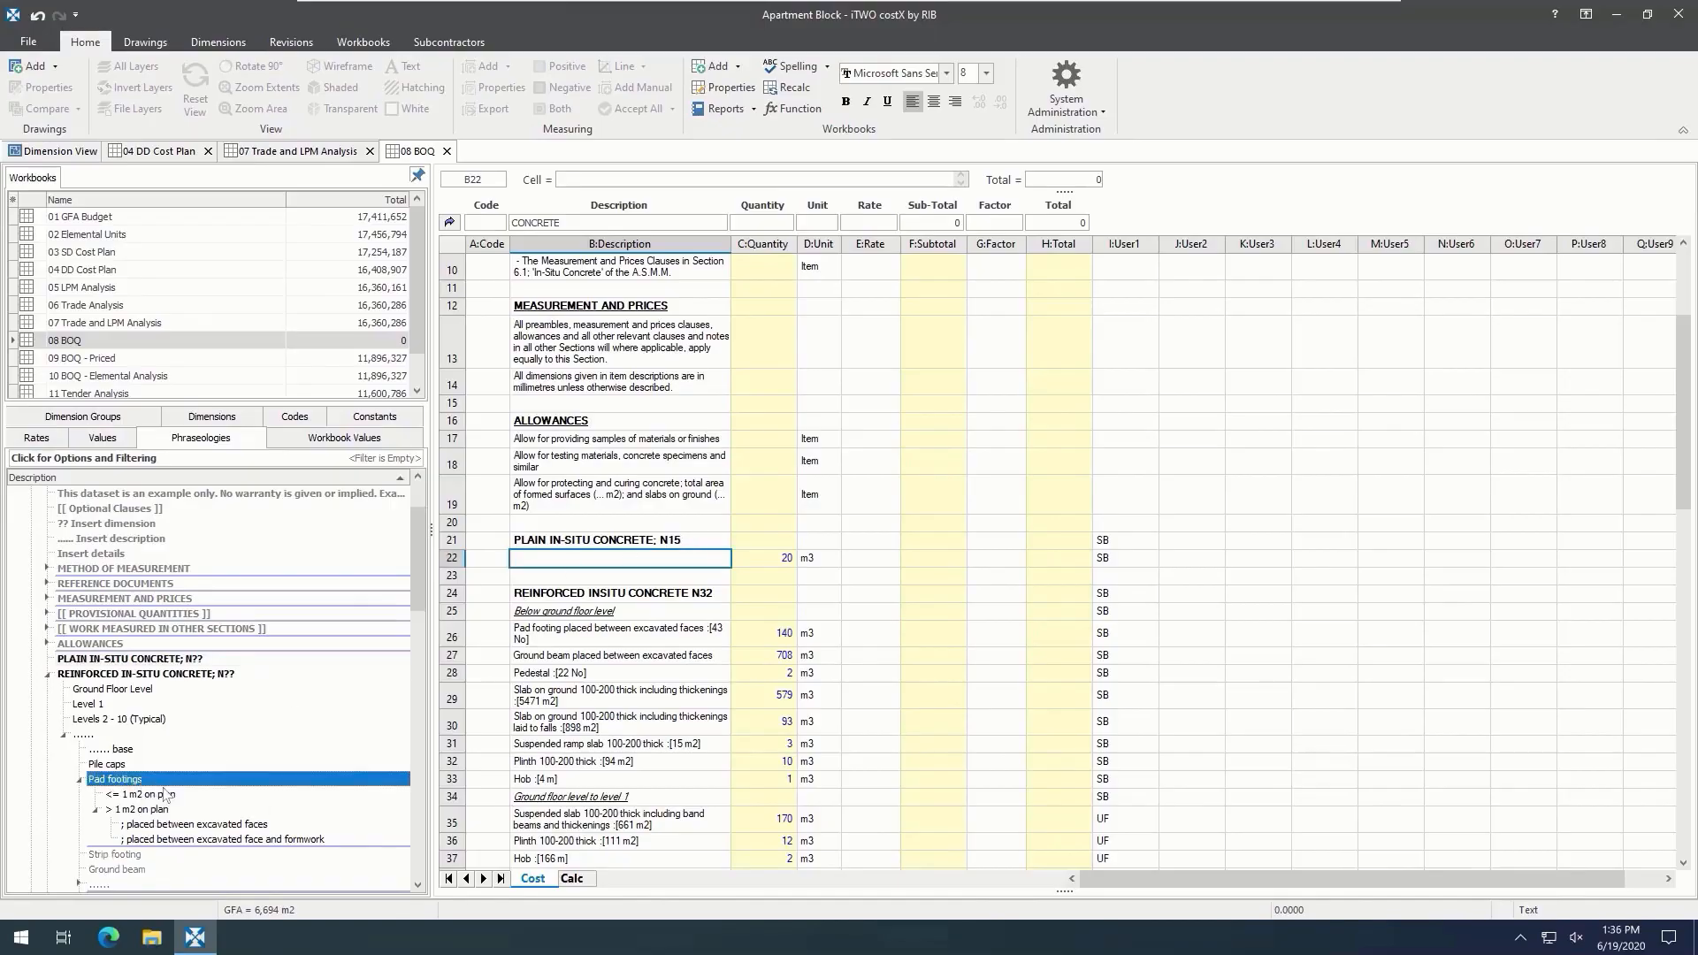
pyautogui.click(186, 811)
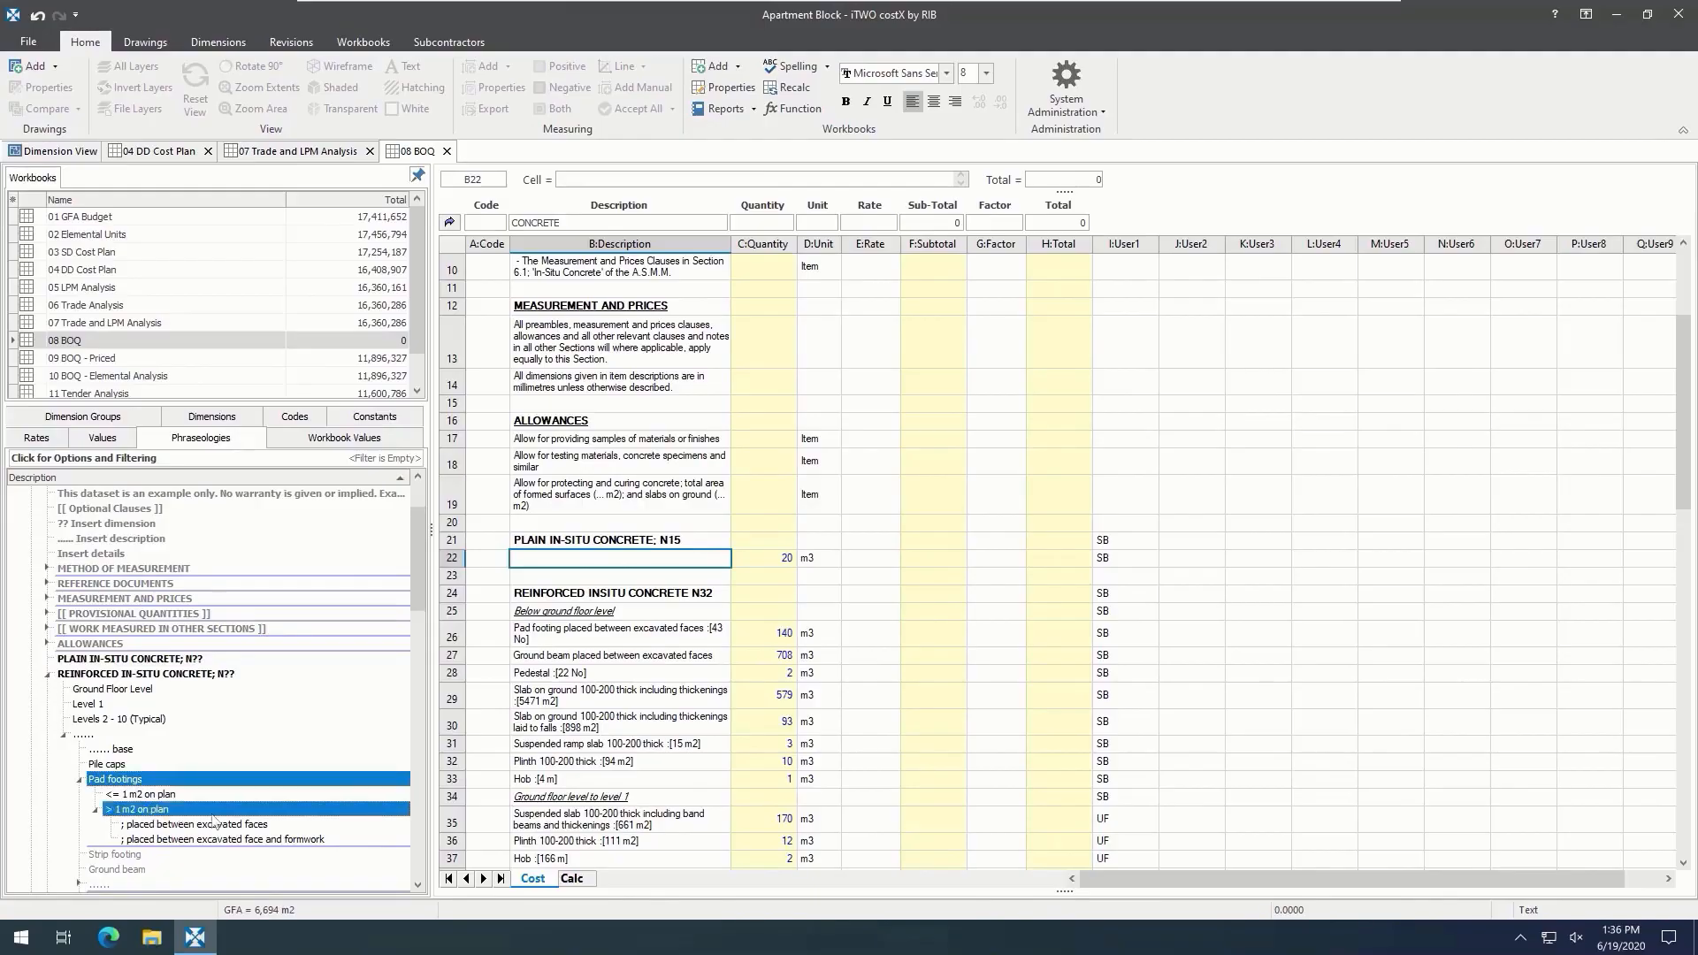
pyautogui.click(277, 827)
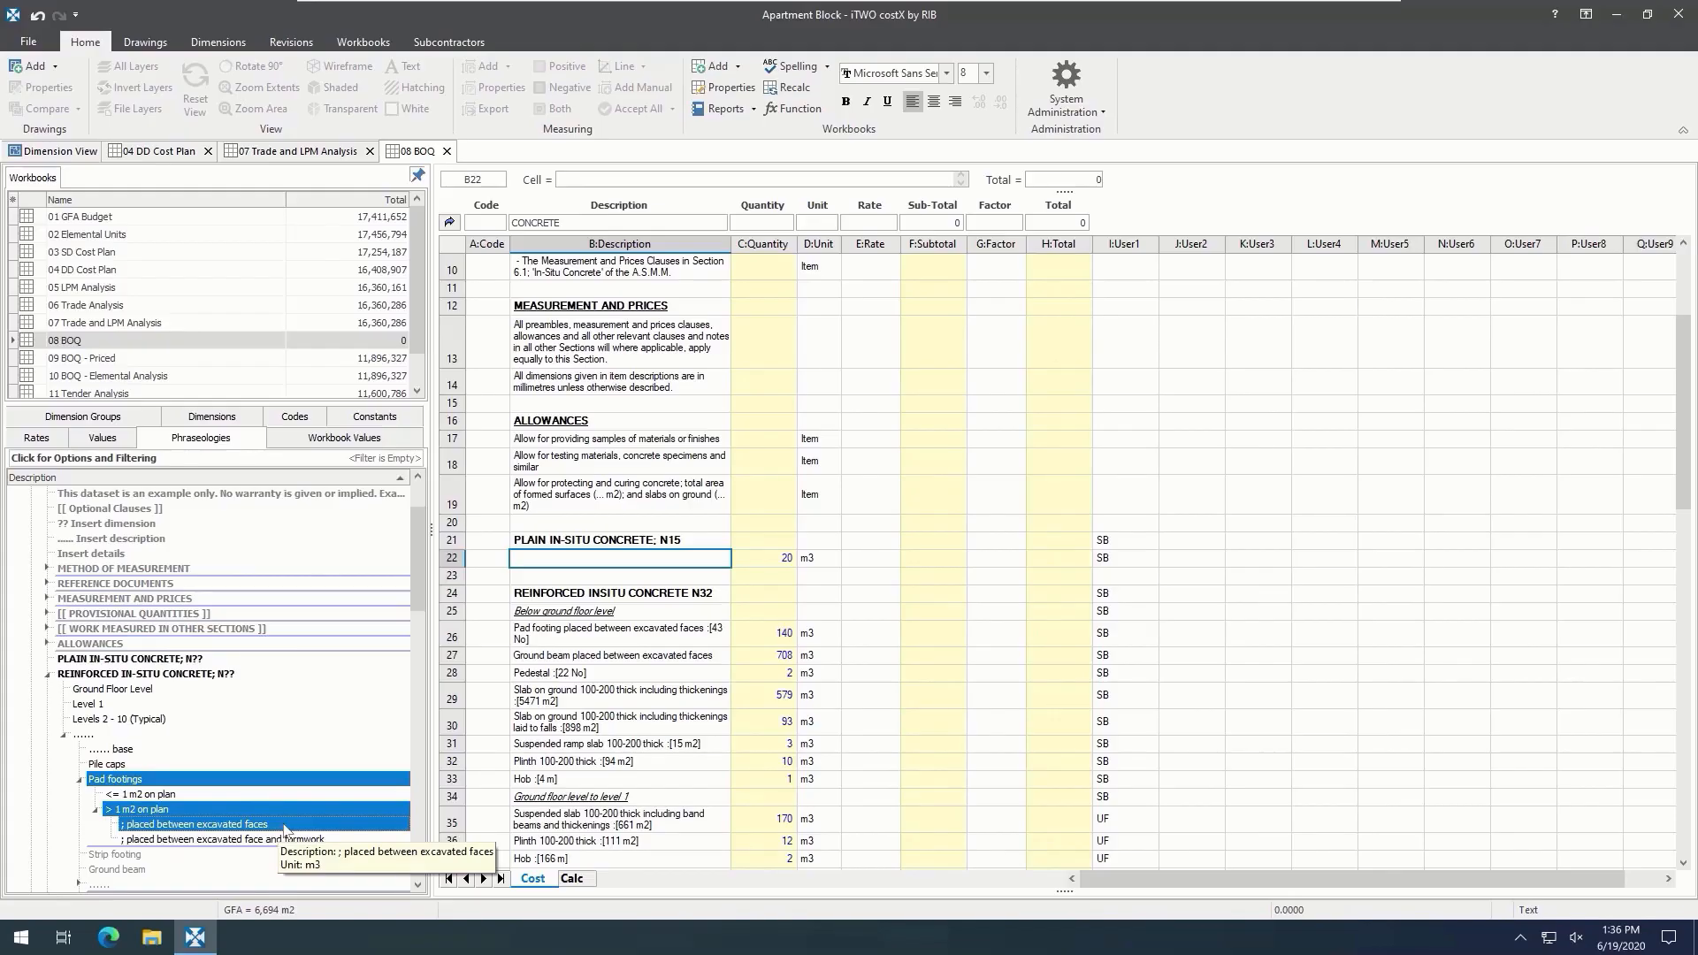
pyautogui.moveTo(285, 829); pyautogui.dragTo(638, 562)
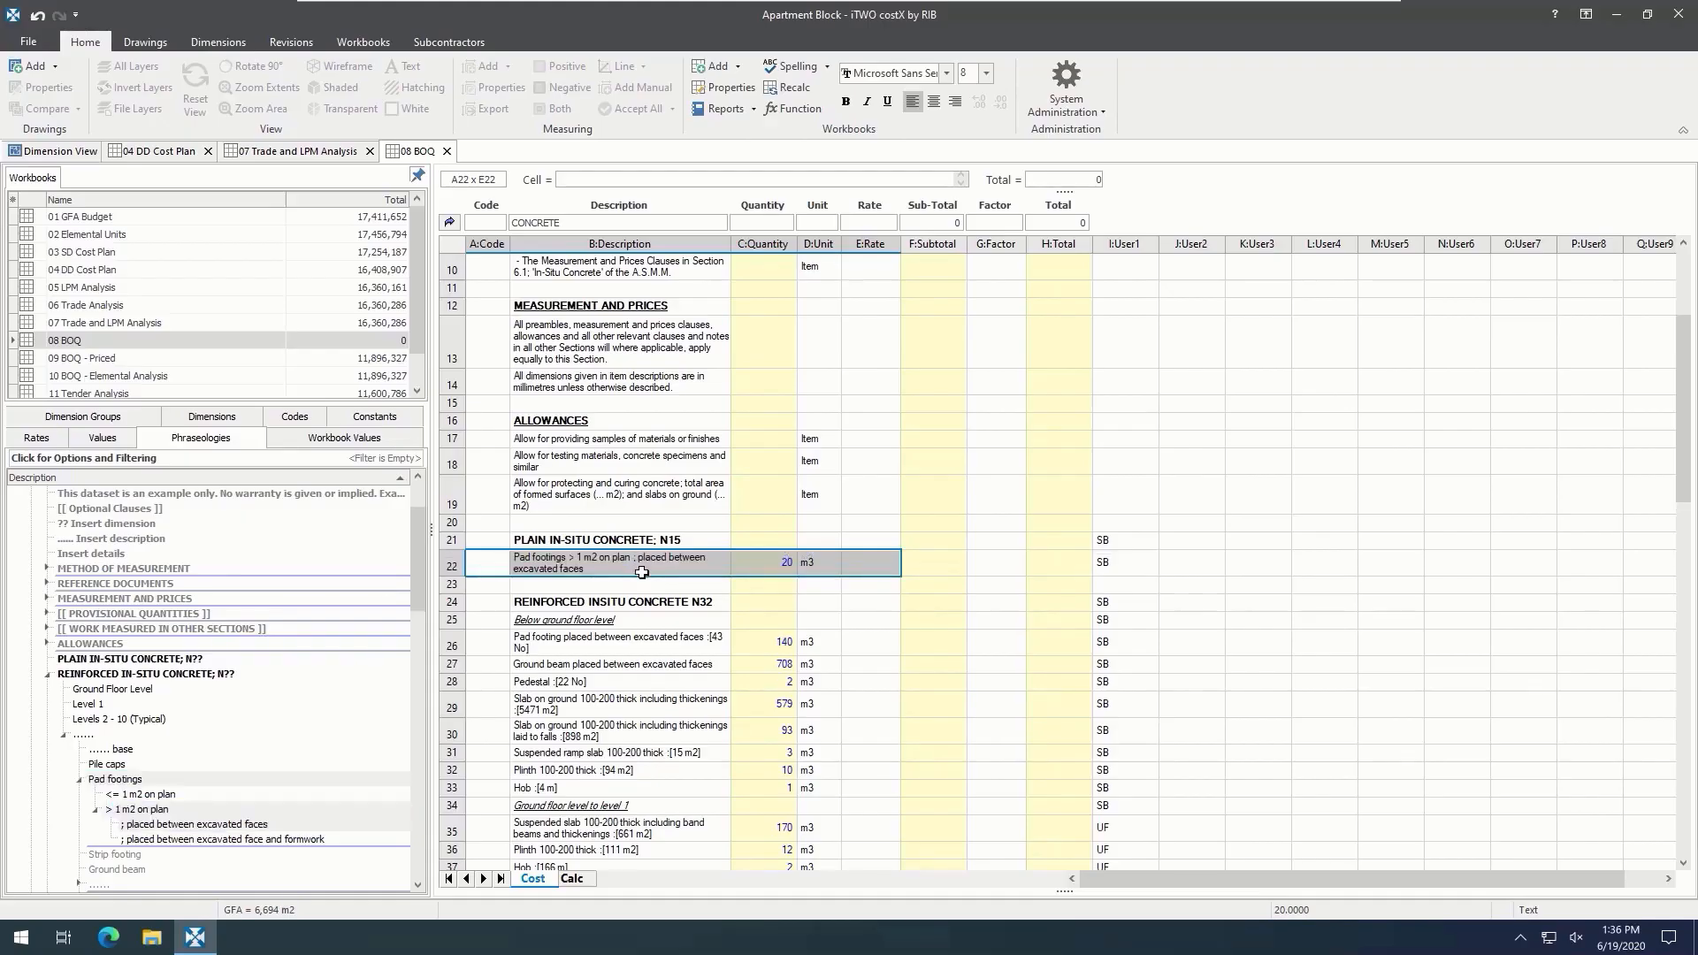
pyautogui.click(642, 572)
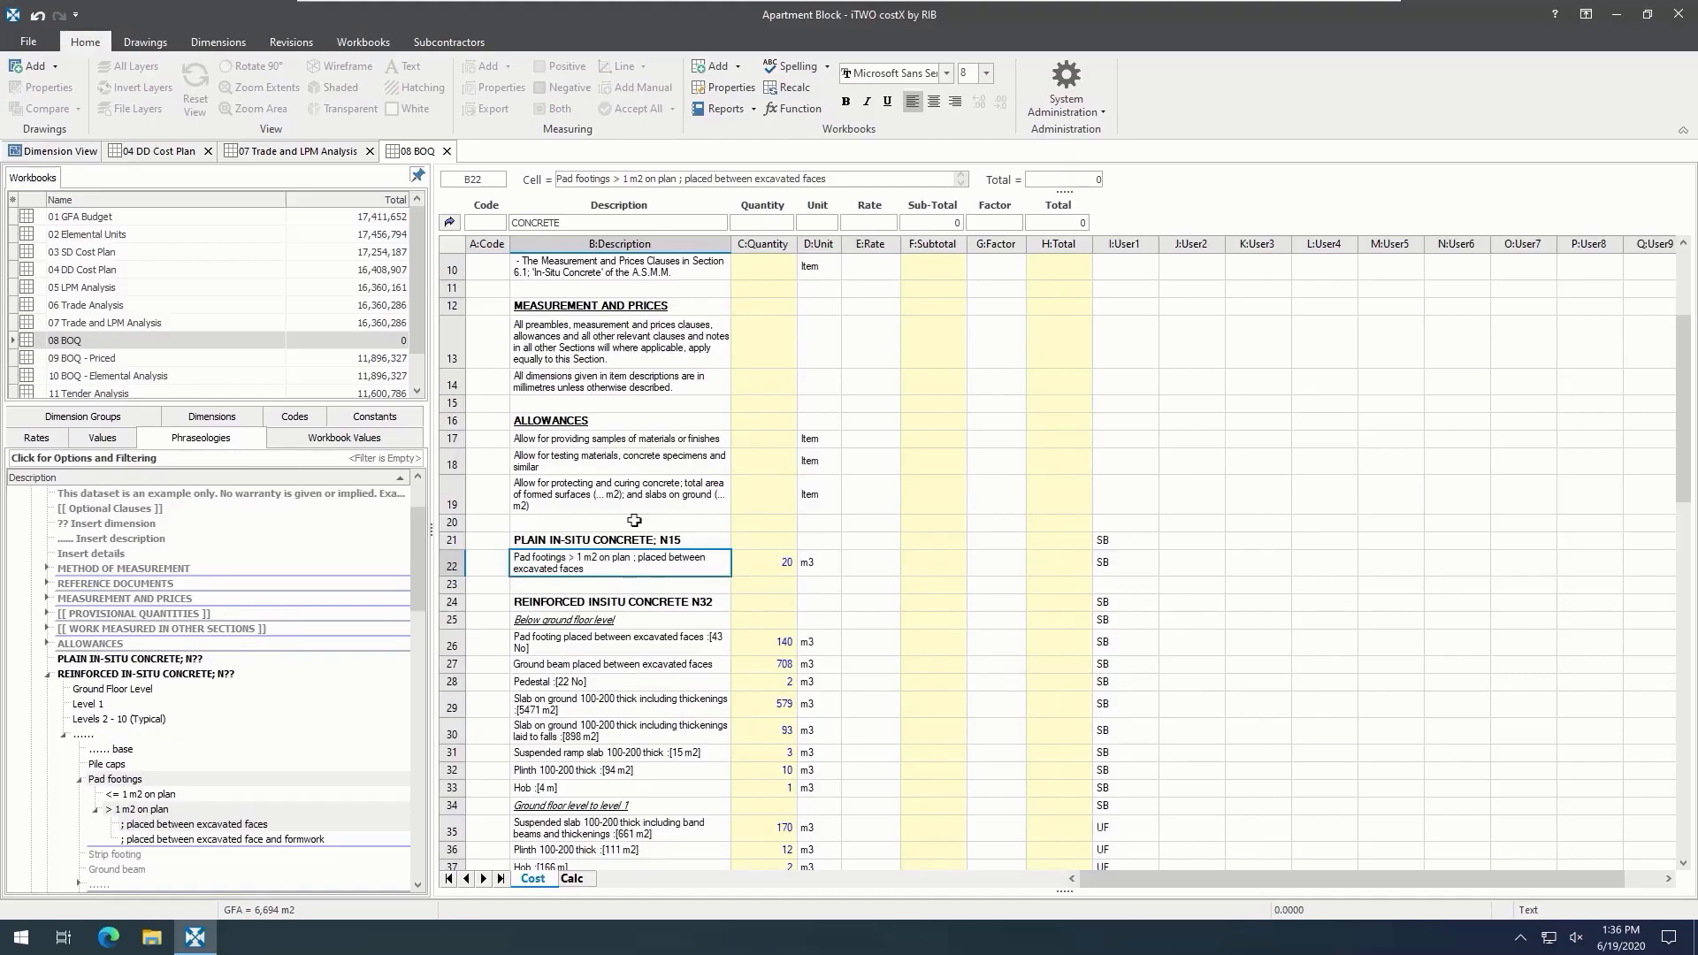
pyautogui.click(453, 224)
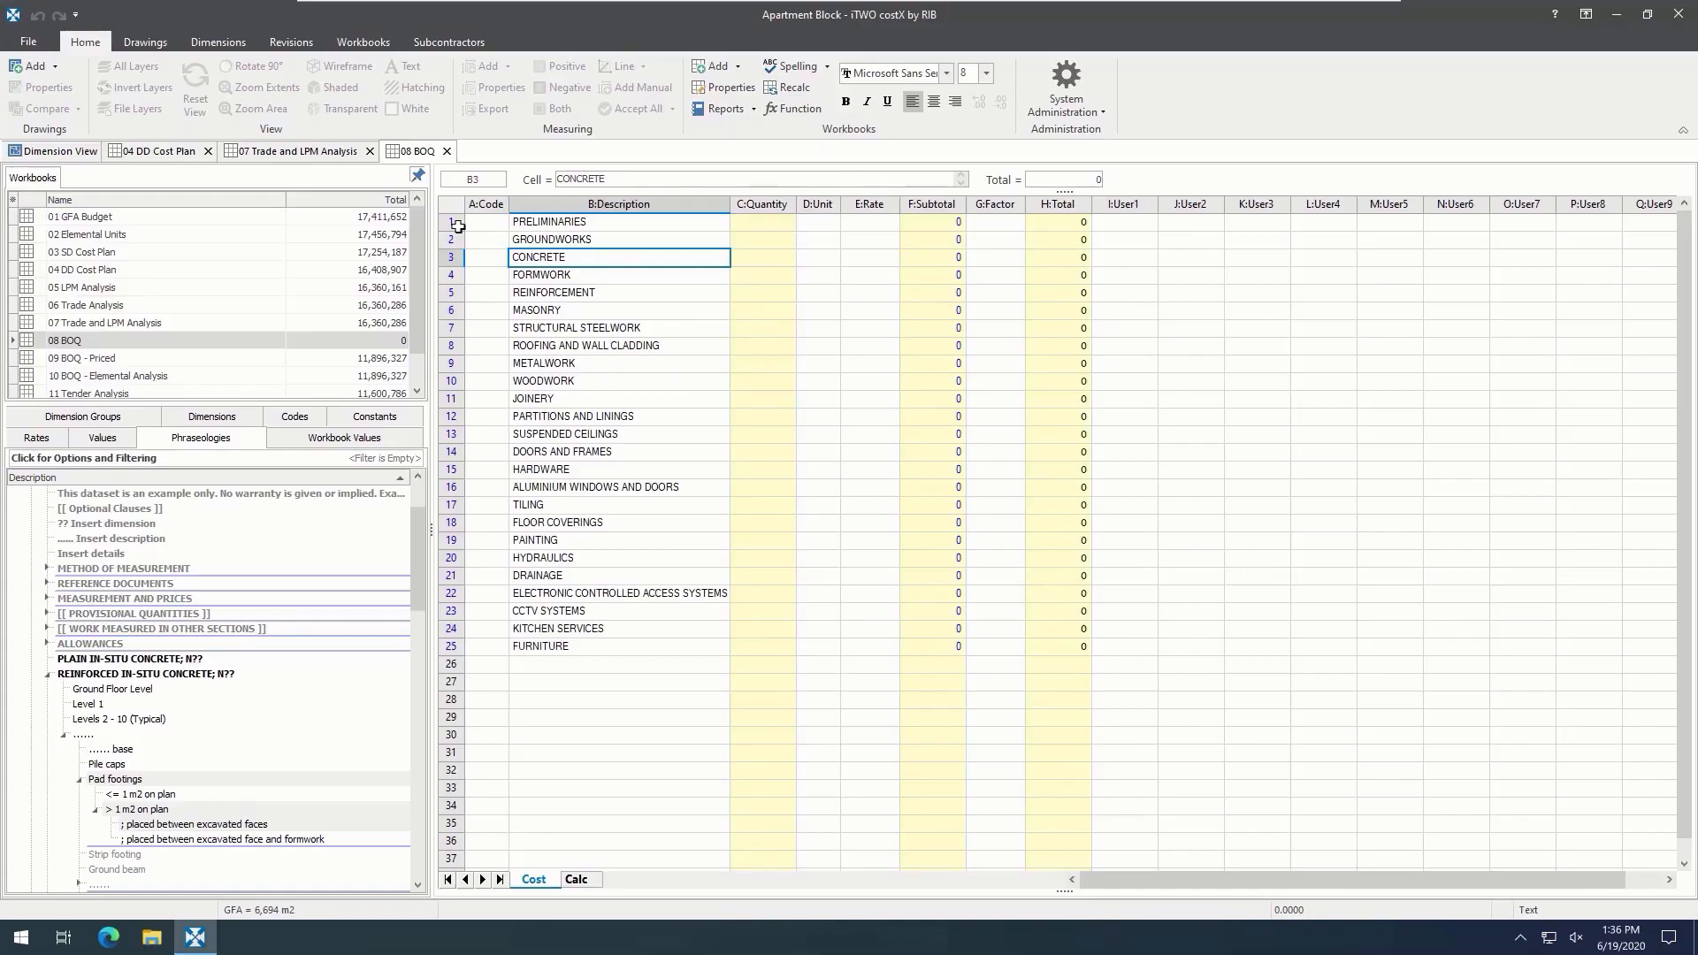
# Step: In the 08 BOQ workbook, drill into ROOFING AND WALL CLADDING and open the quantity sheet for roof sheeting at 30 degree slope
pyautogui.doubleClick(916, 349)
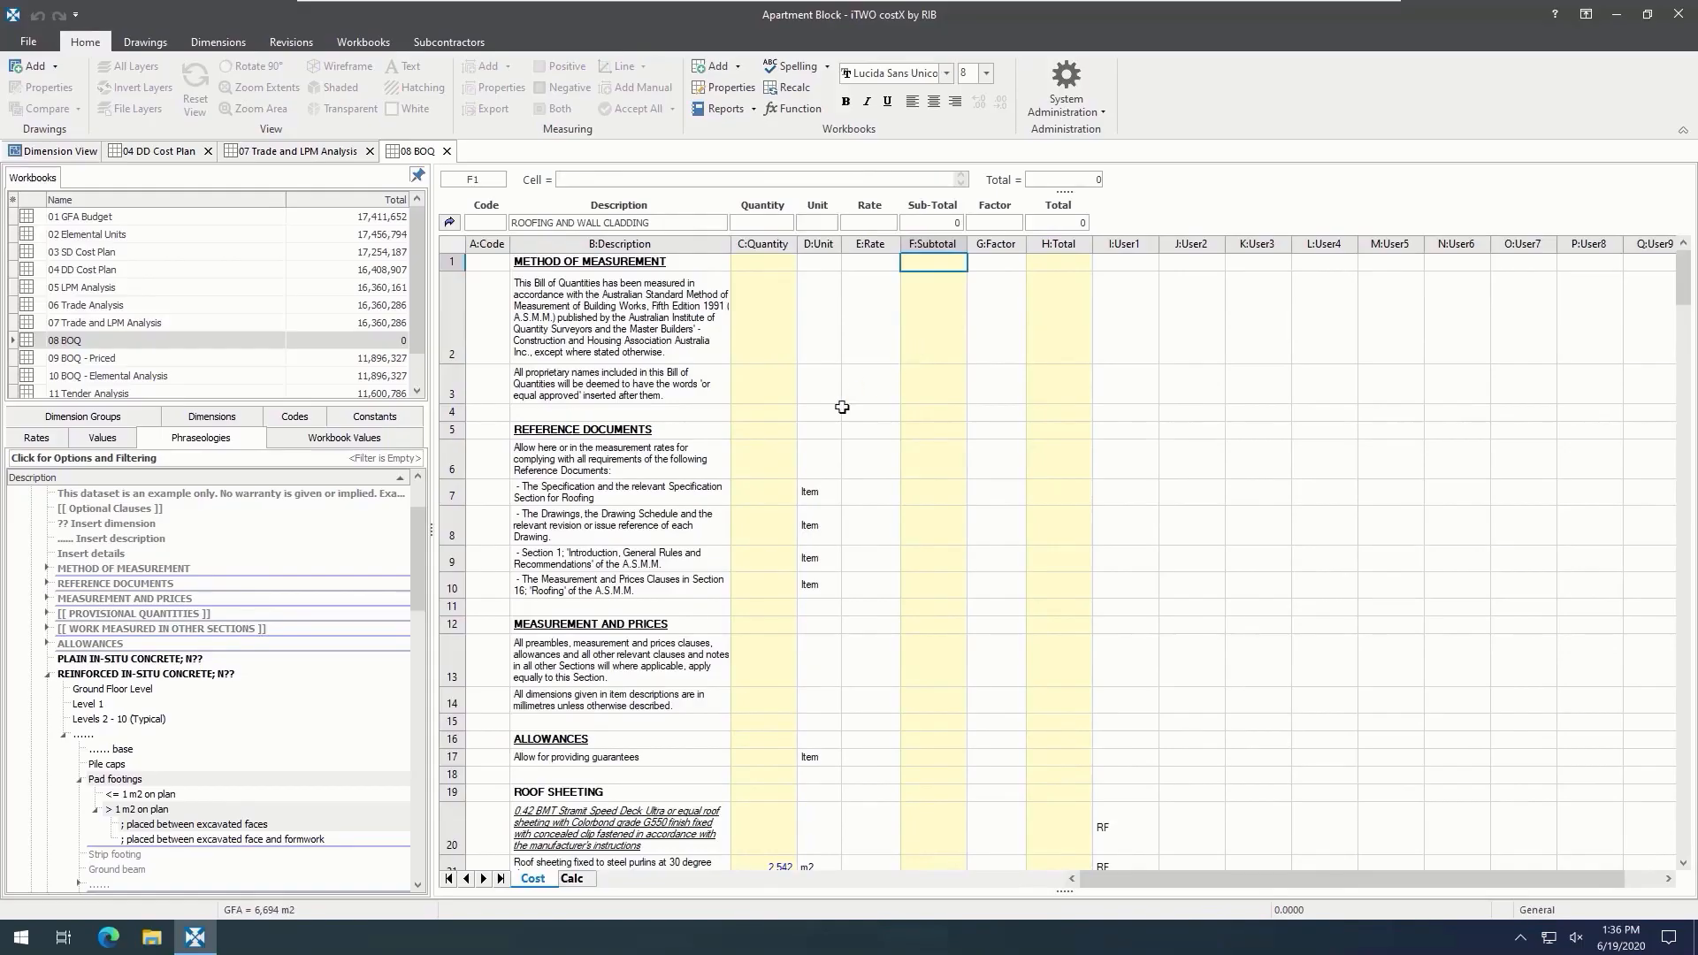
pyautogui.scroll(-1, 776, 540)
pyautogui.scroll(-3, 776, 540)
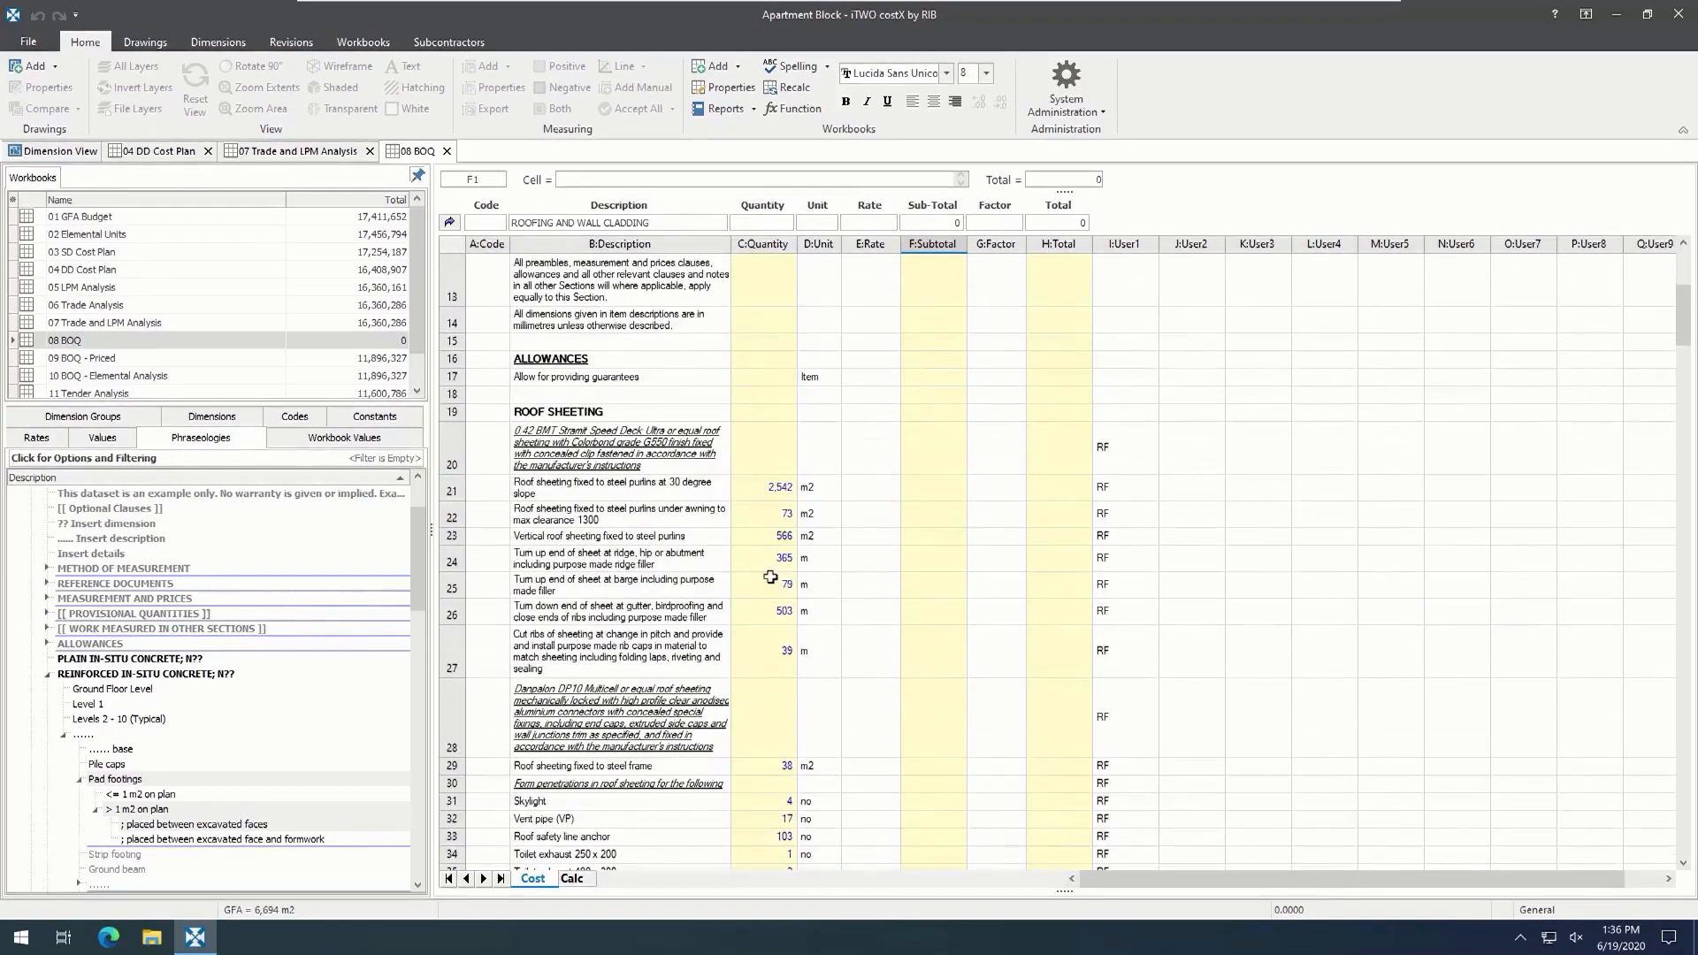
pyautogui.doubleClick(757, 495)
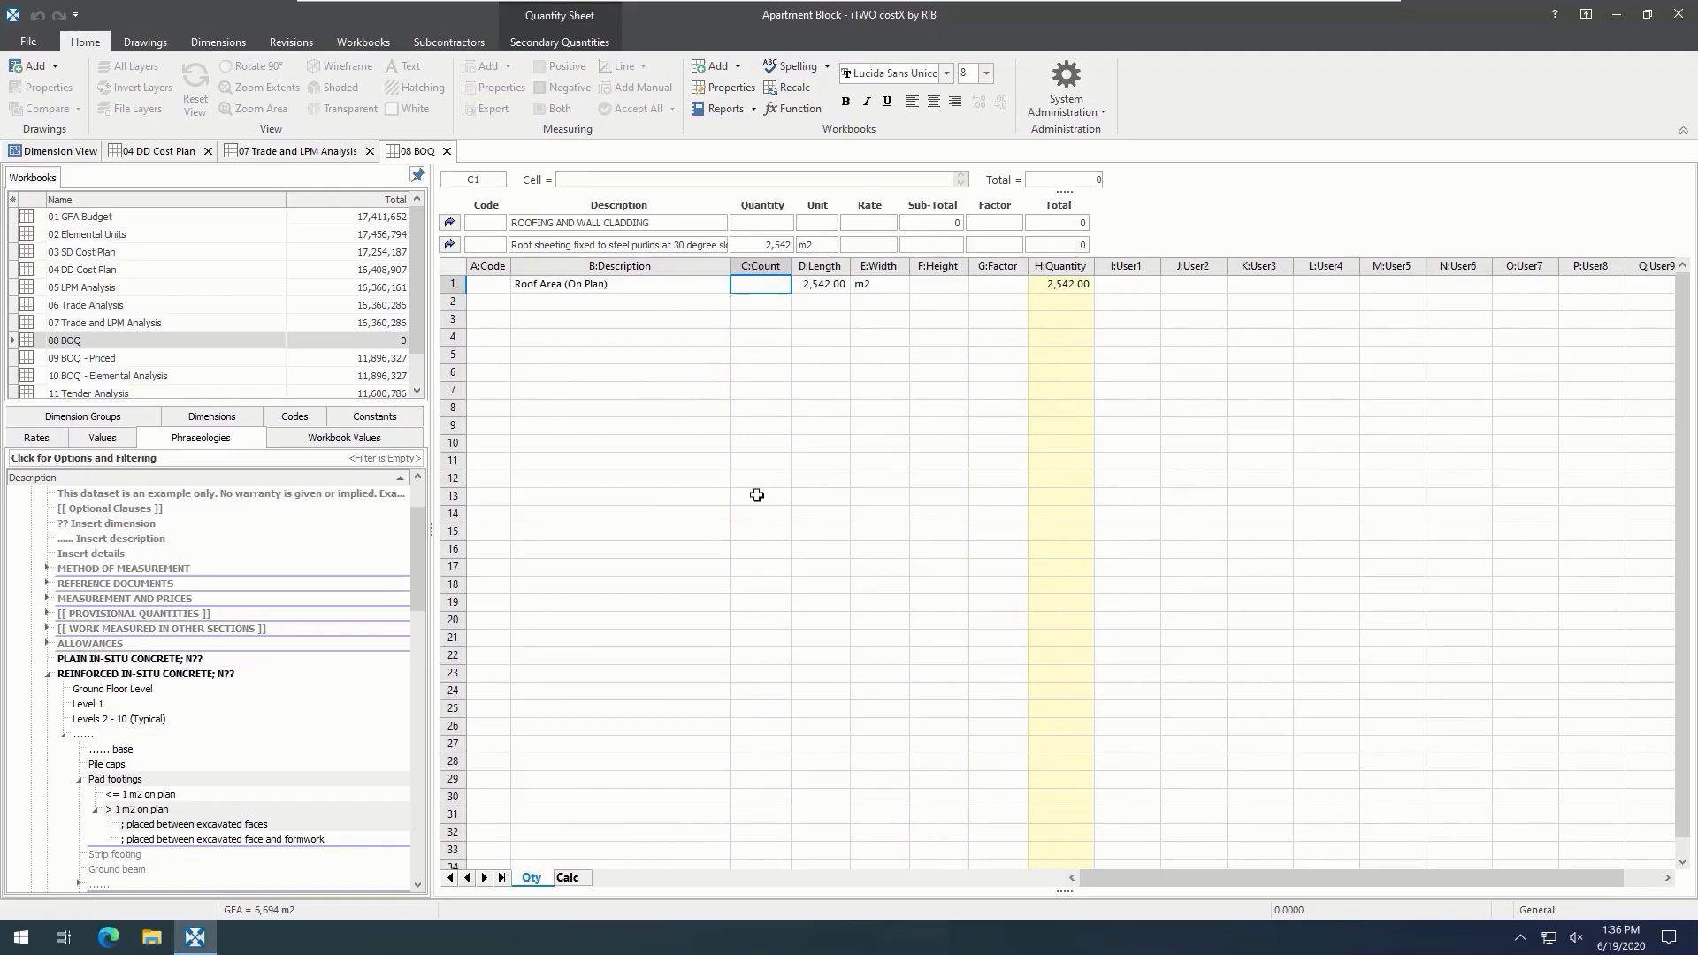
# Step: Apply the Hip/Valley (30 Degrees) roof pitch constant as the factor for Roof Area (On Plan) in row 1
pyautogui.click(349, 416)
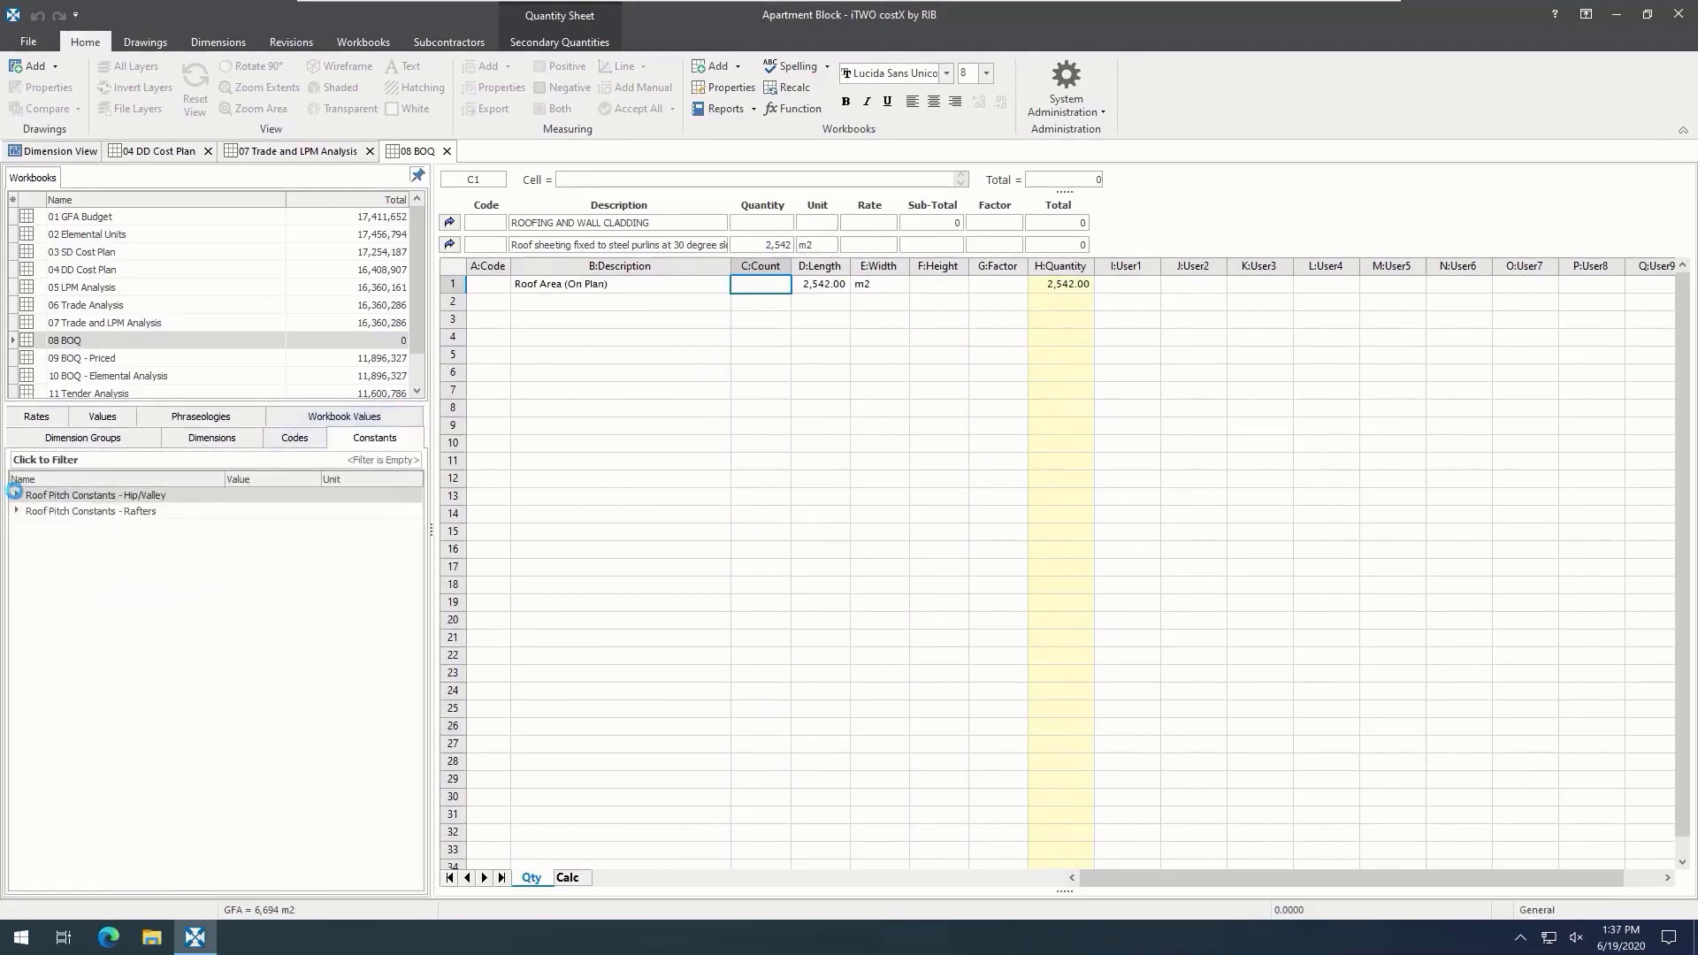
pyautogui.click(15, 496)
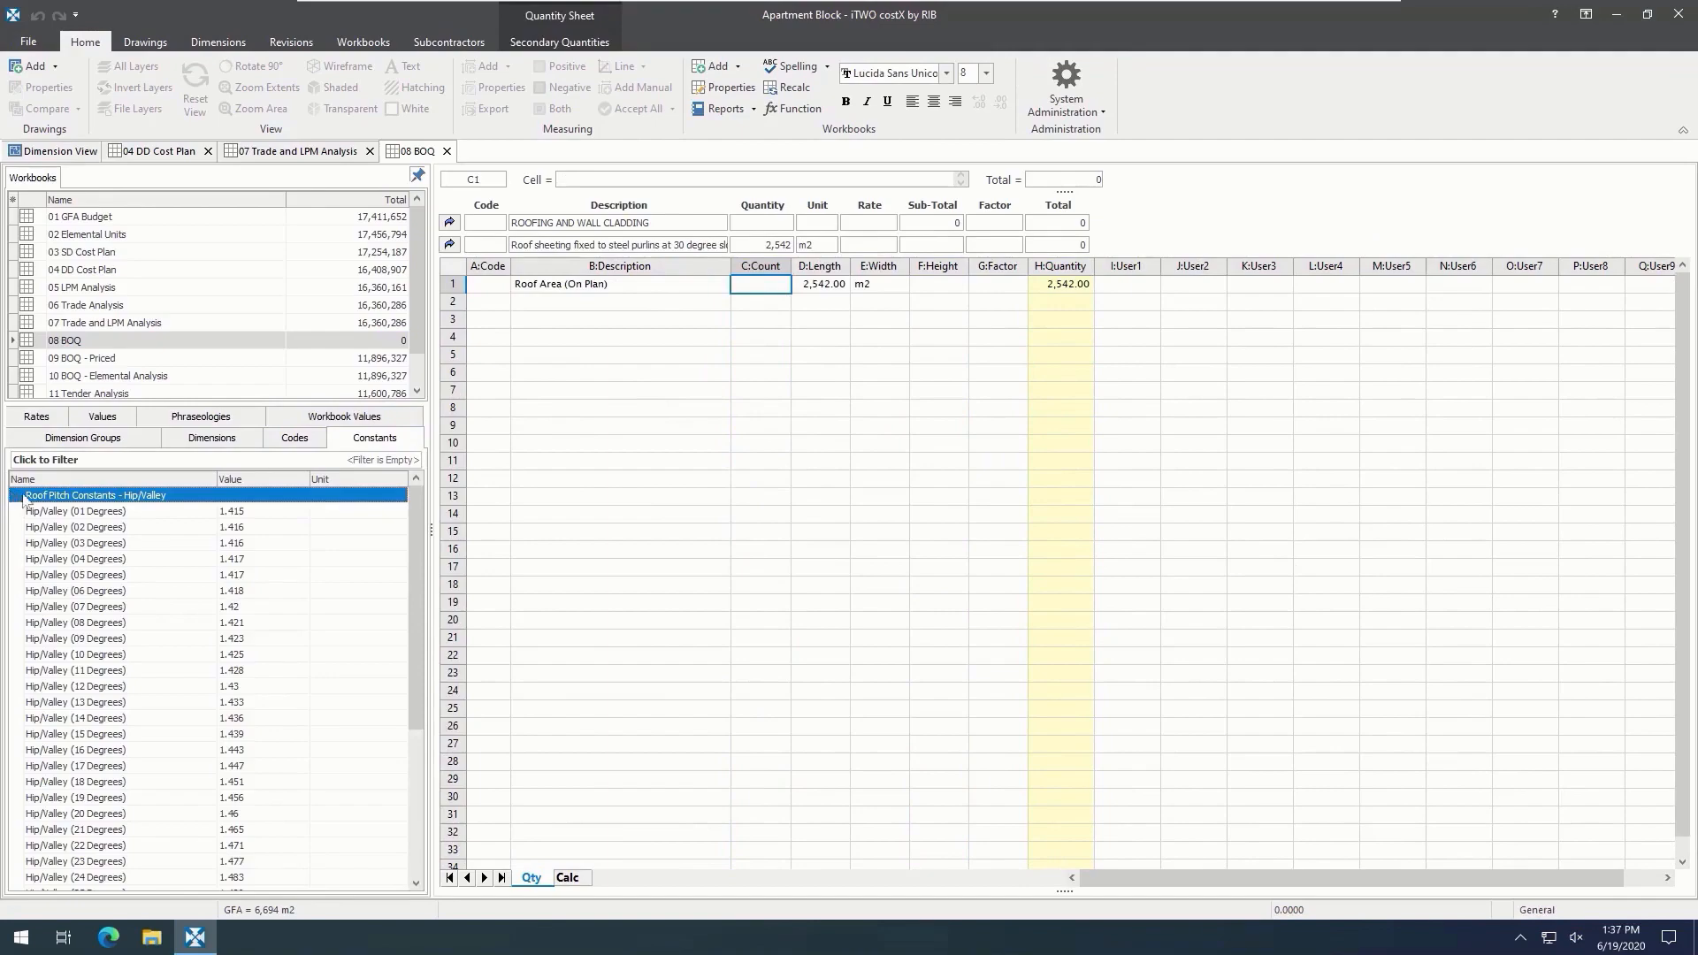
pyautogui.scroll(-4, 146, 591)
pyautogui.moveTo(131, 783); pyautogui.dragTo(994, 290)
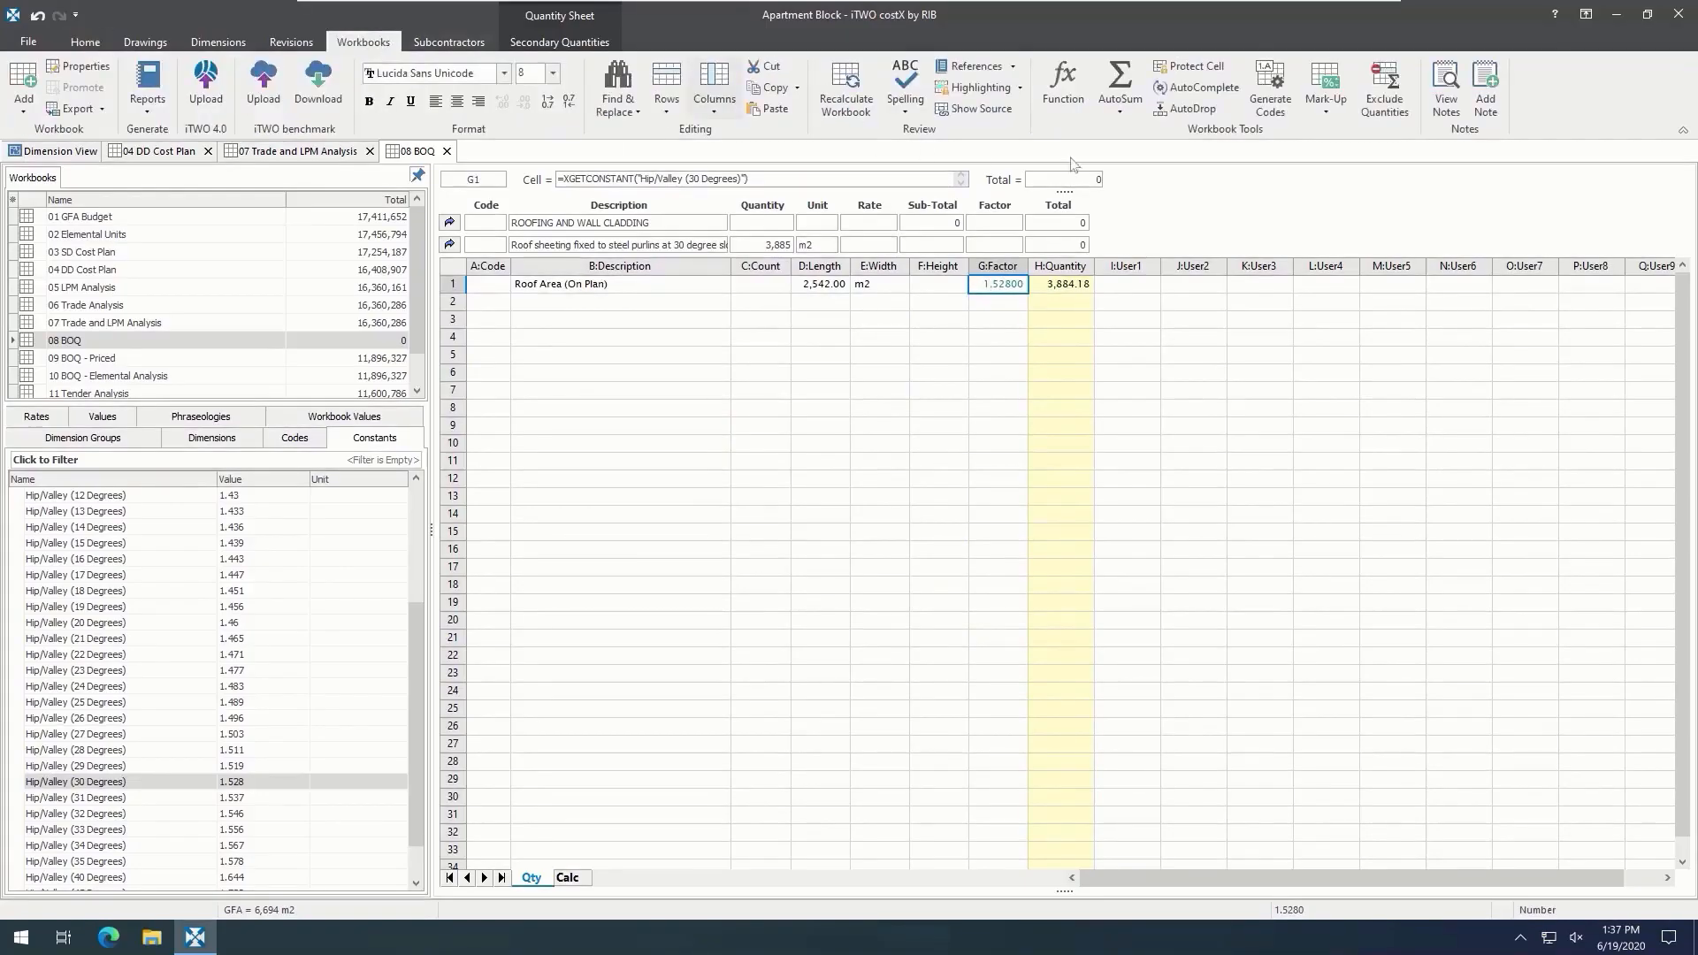
# Step: Add the note "30 degree pitch" to factor cell G1 of the roof area quantity
pyautogui.click(1486, 88)
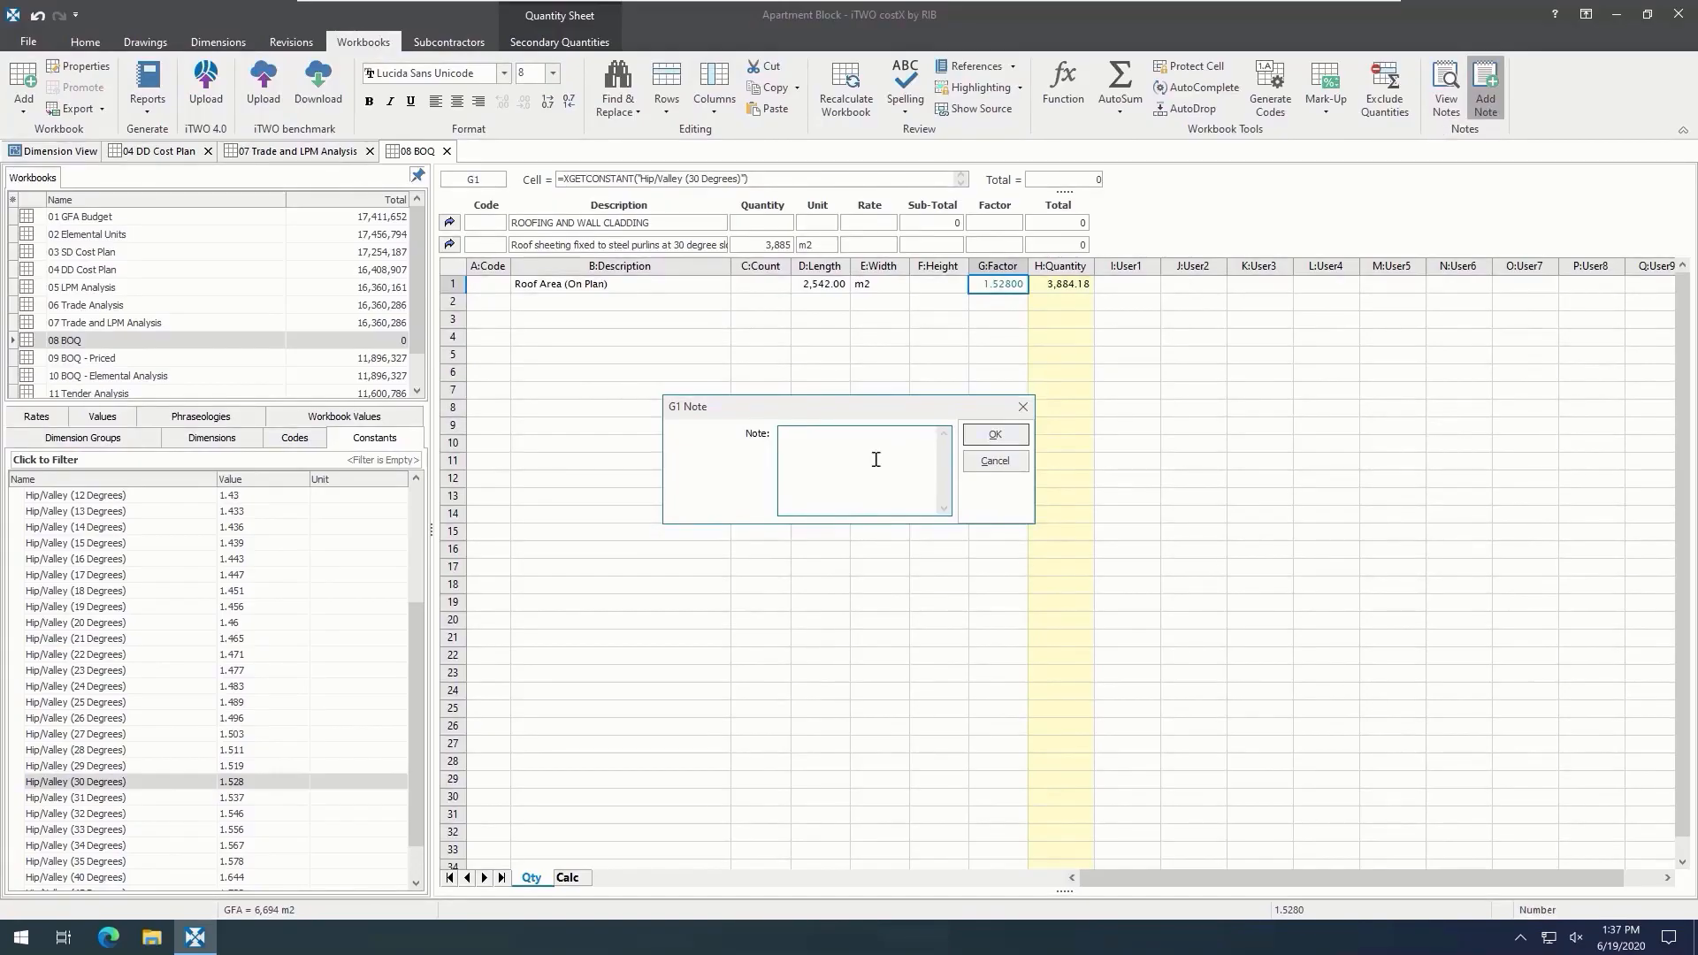
pyautogui.write('30 degree pitch')
pyautogui.click(989, 440)
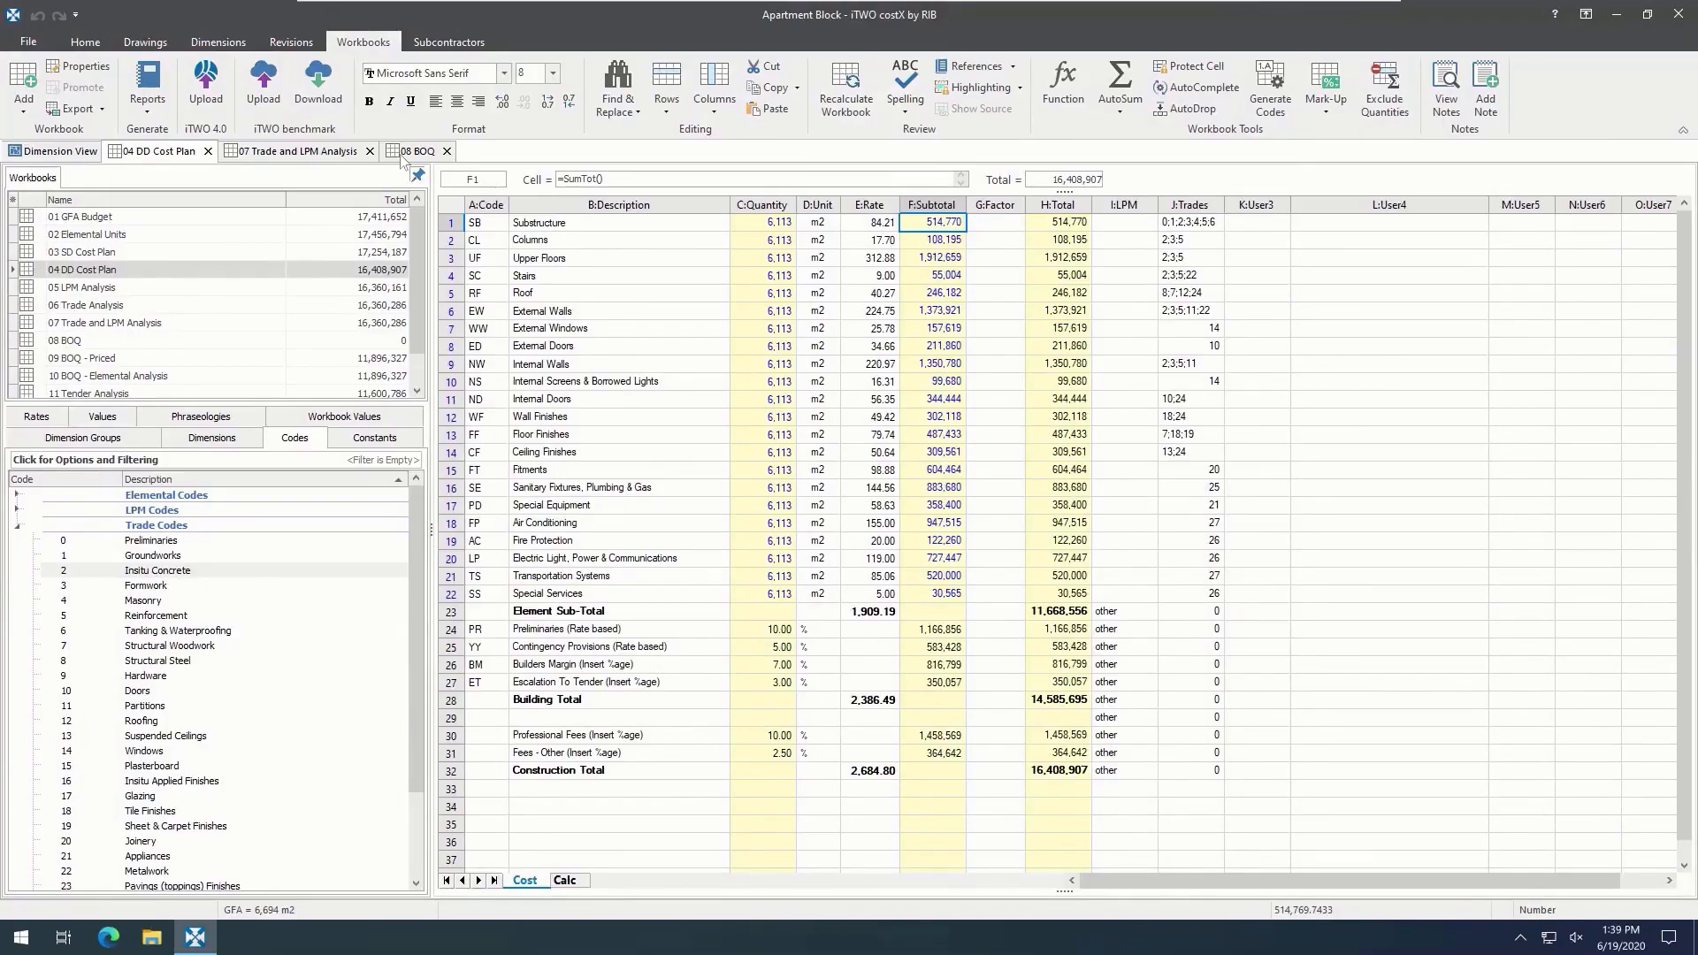
# Step: Export the 04 DD Cost Plan workbook to Excel with 2 levels under its own name and review the exported spreadsheet
pyautogui.click(99, 109)
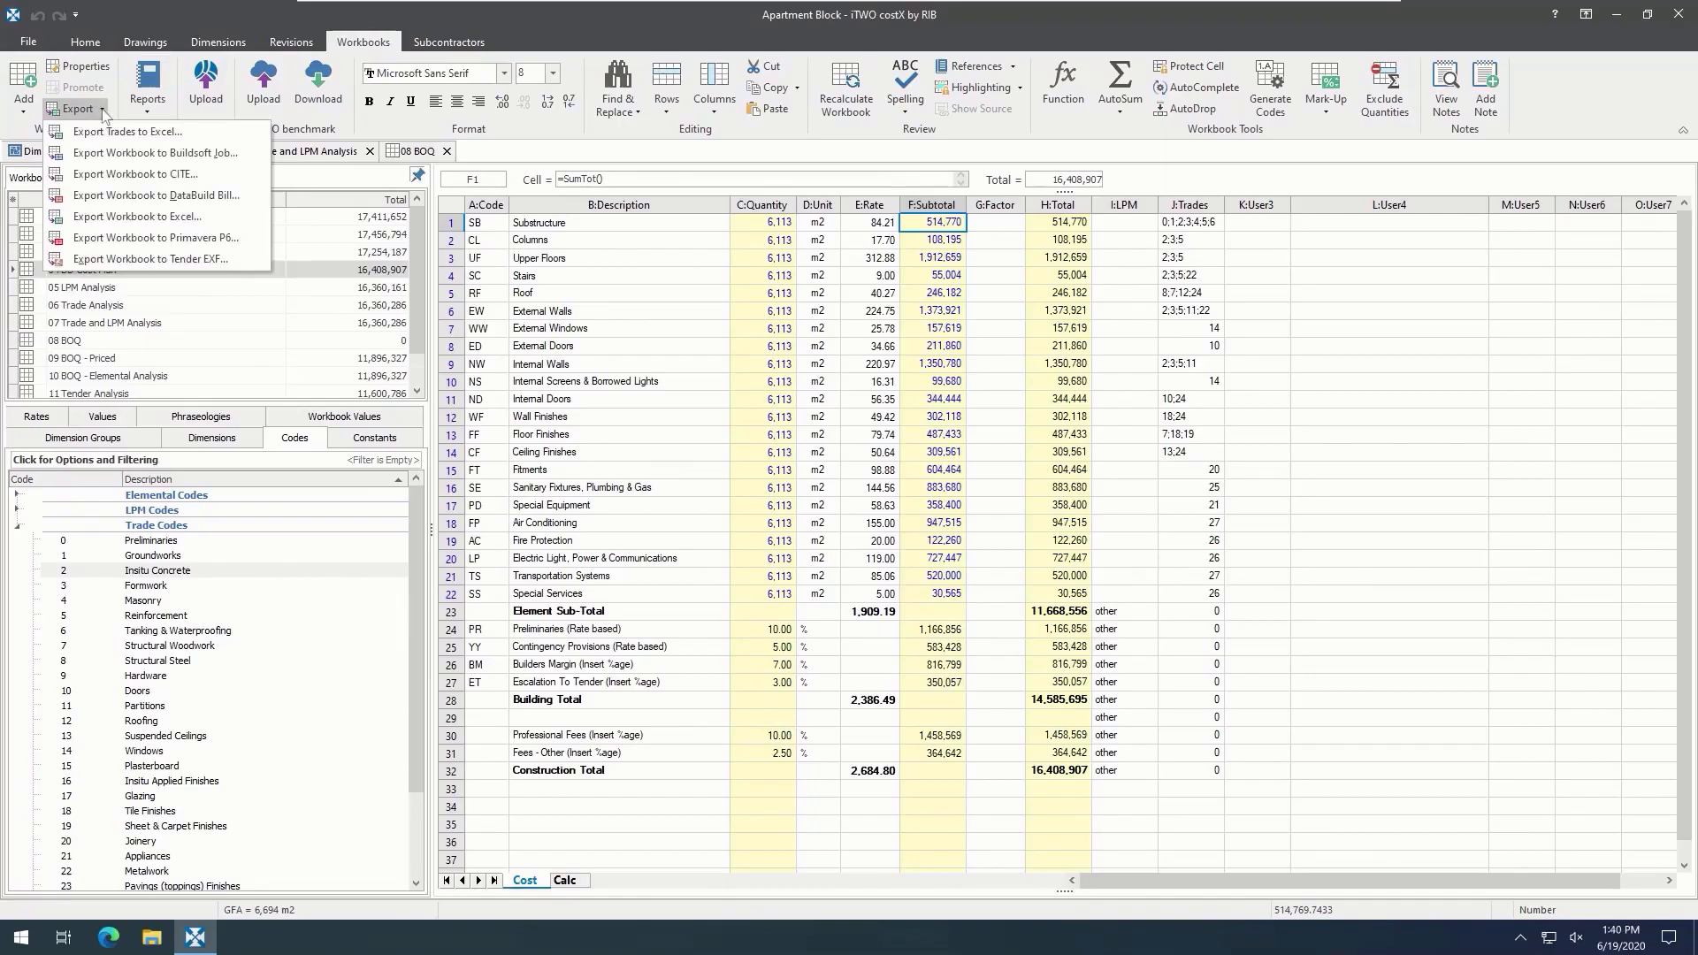
pyautogui.click(209, 225)
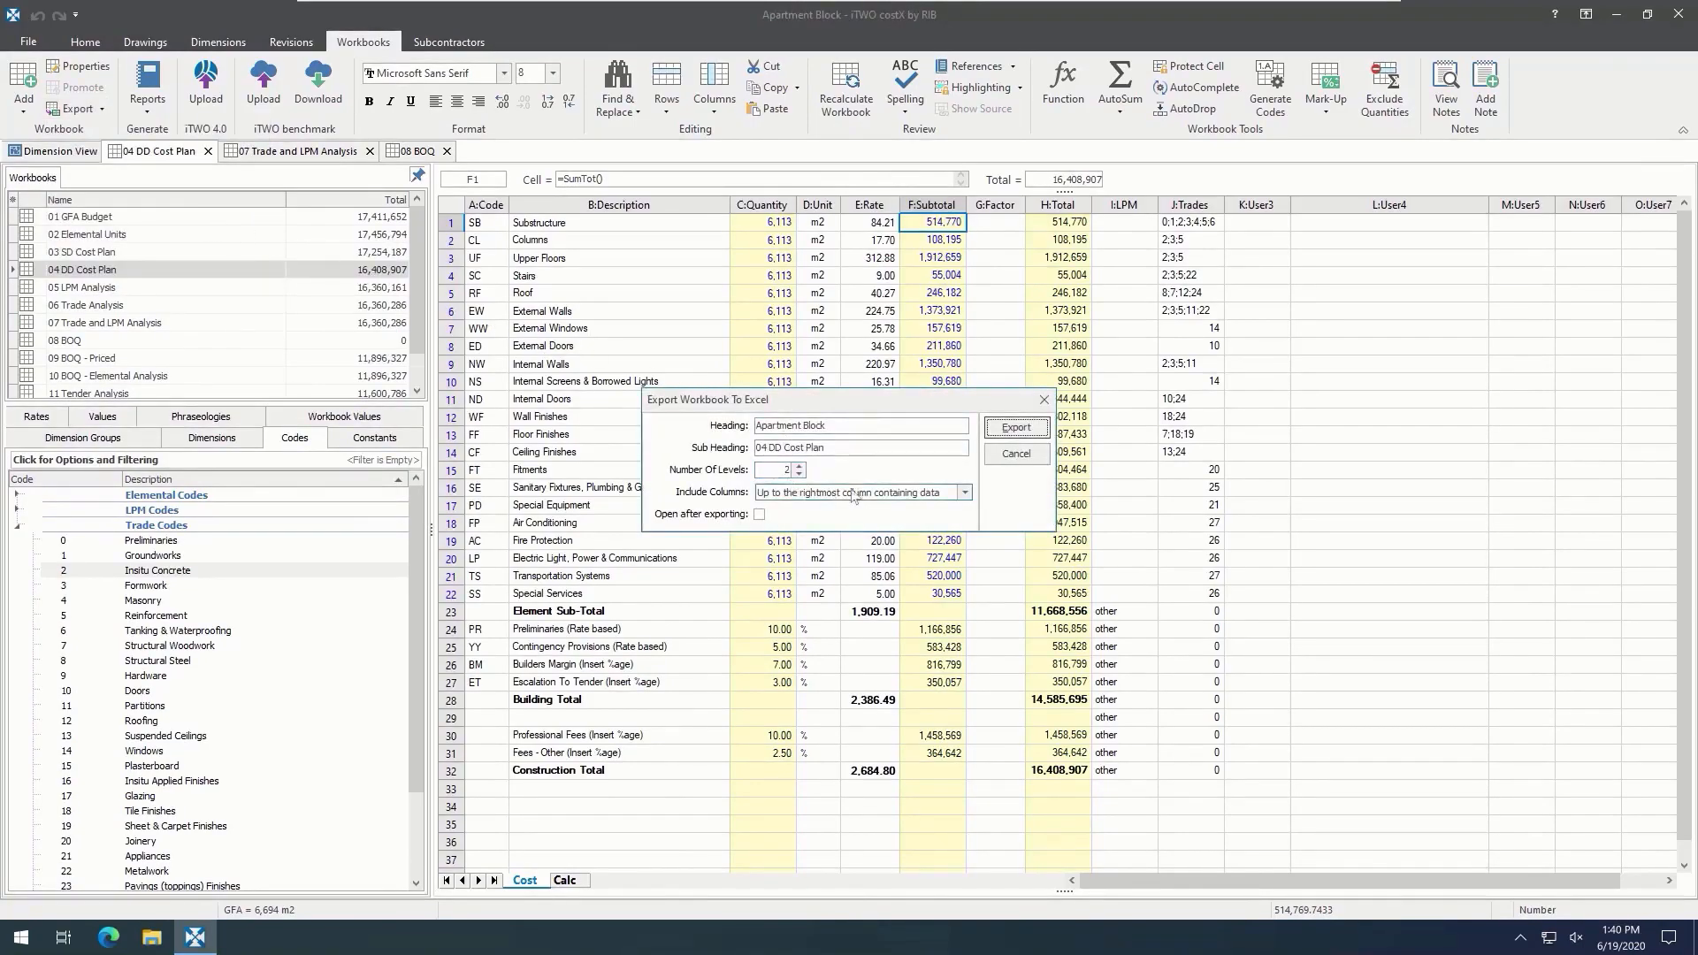
pyautogui.click(1036, 432)
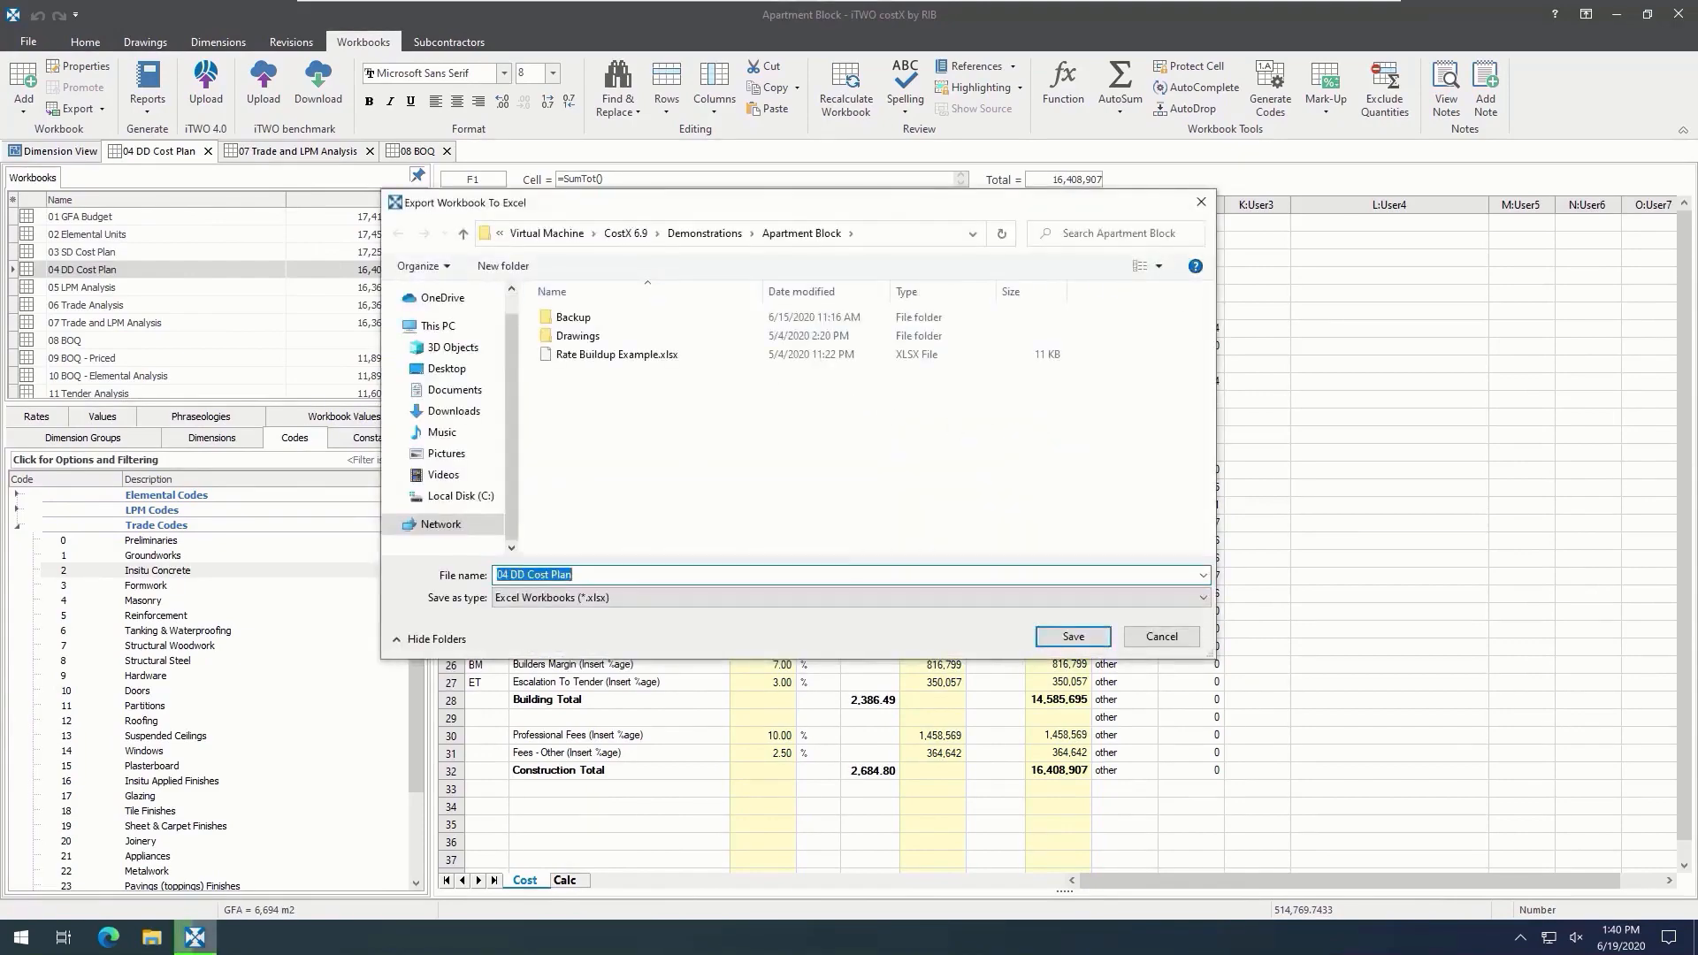
pyautogui.click(1073, 637)
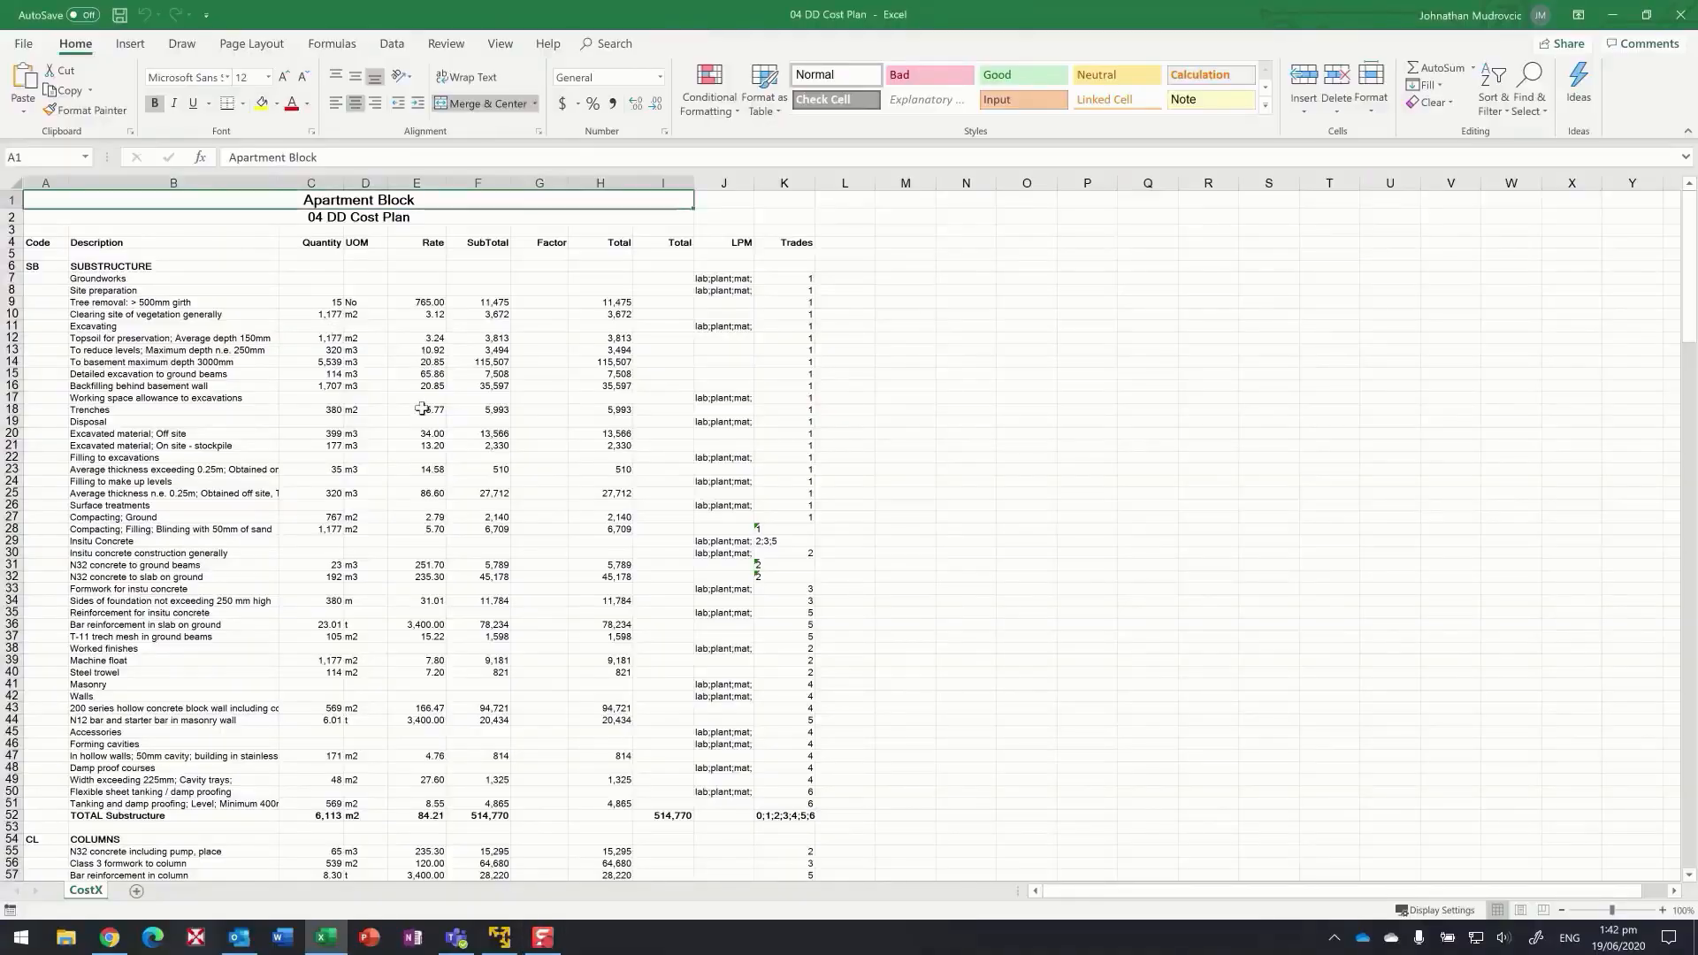
pyautogui.scroll(-8, 832, 482)
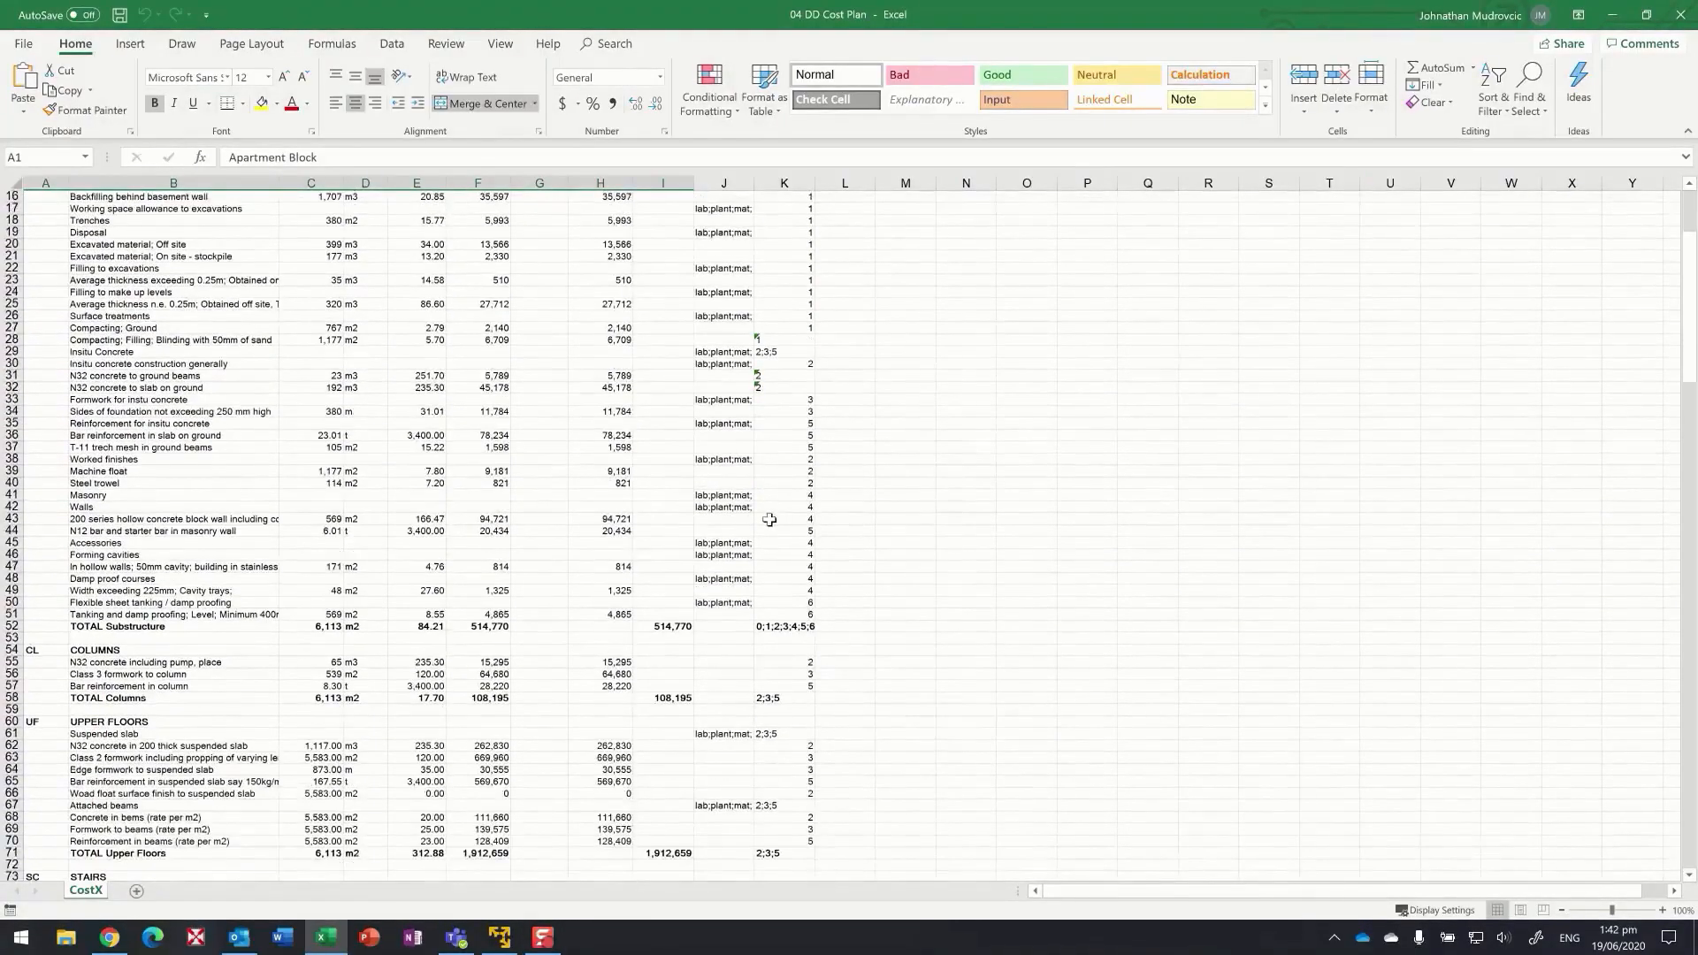
pyautogui.scroll(-8, 756, 534)
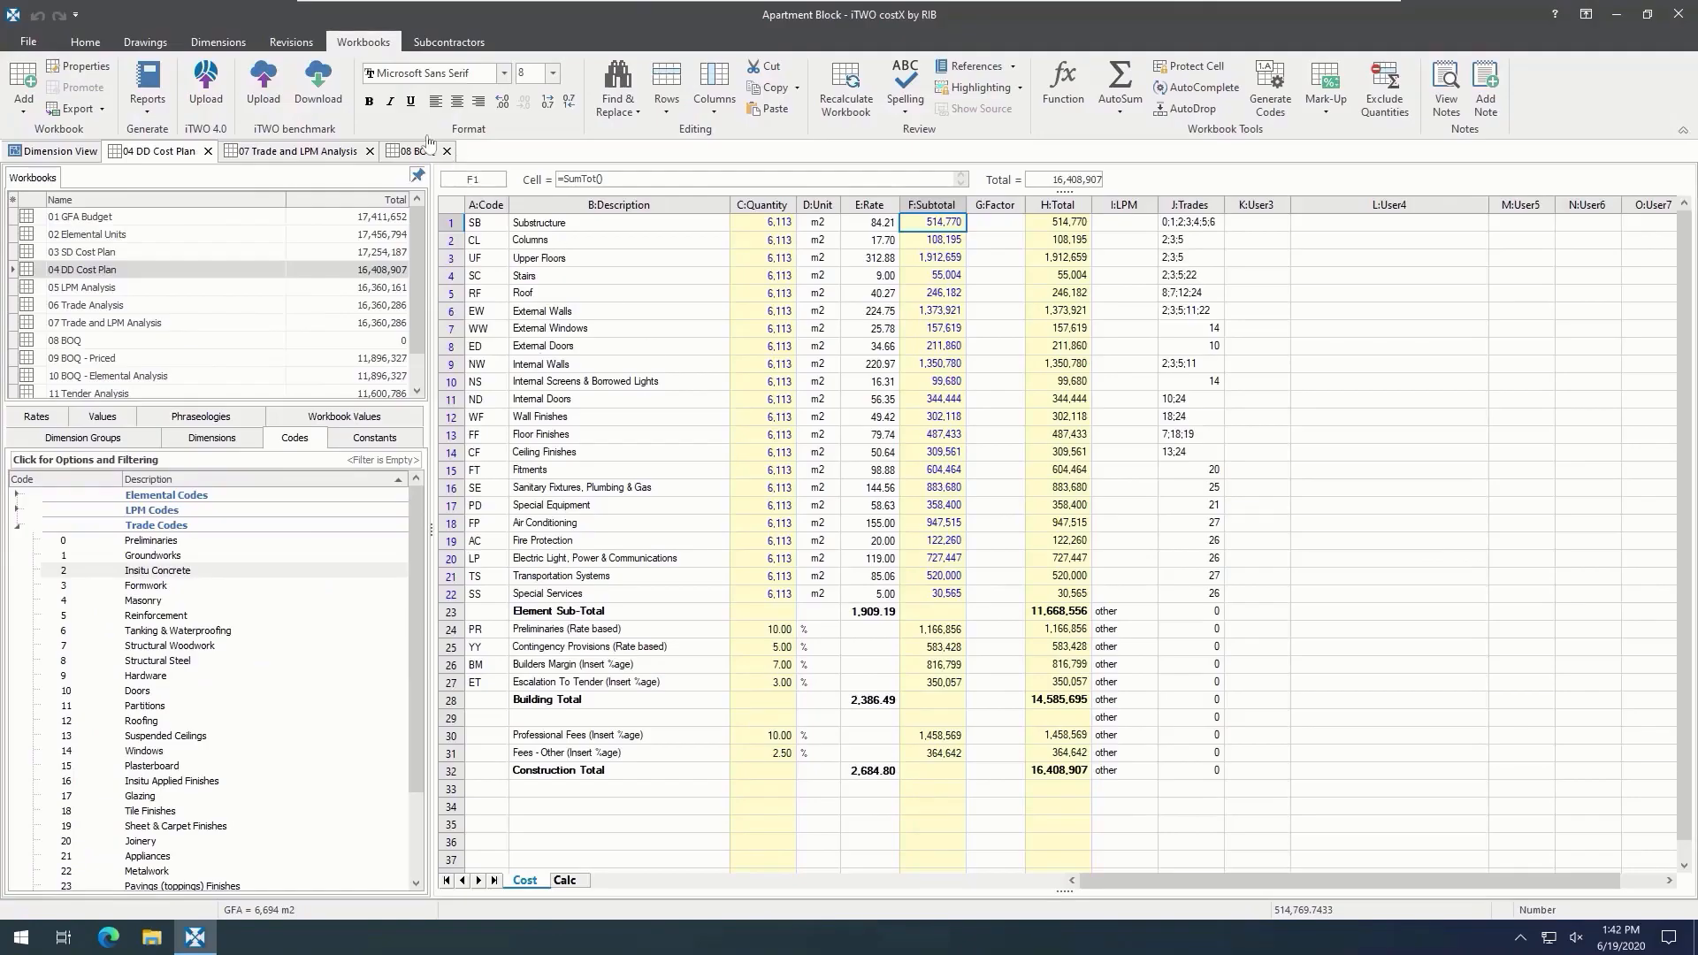
pyautogui.click(24, 106)
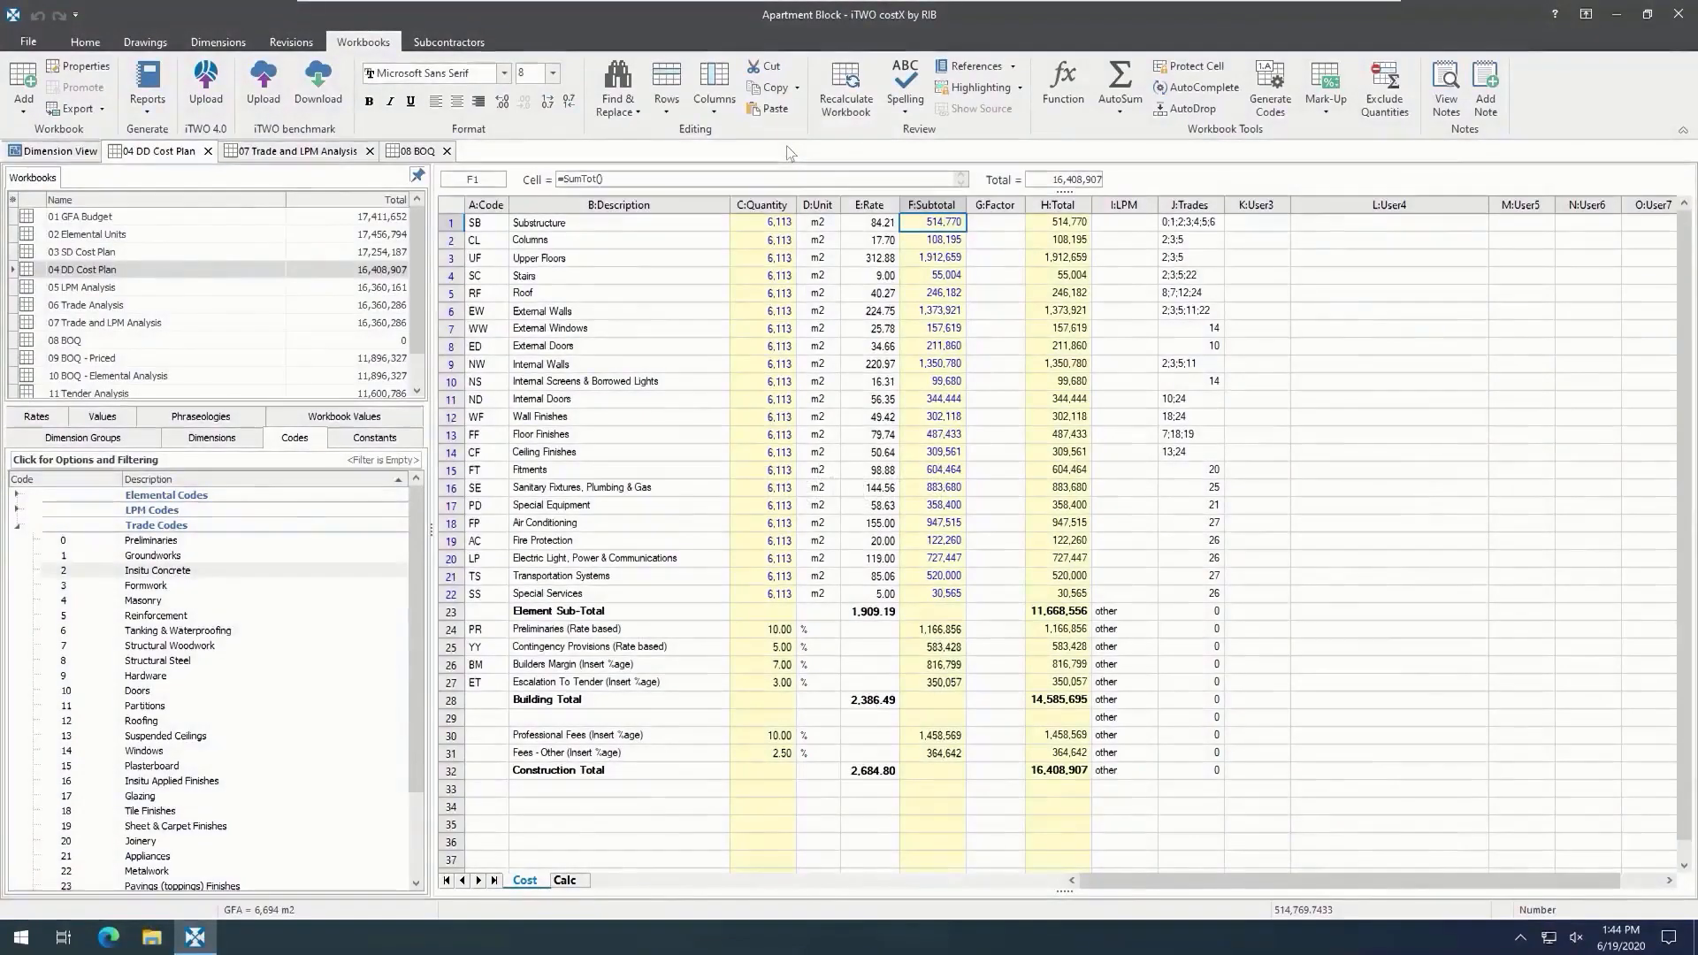
# Step: Edit the Elemental Summary Level 1 (EN) - Tutorial workbook report, removing its % of Cost, Cost/Unit, Subtotal and Factor columns
pyautogui.click(161, 102)
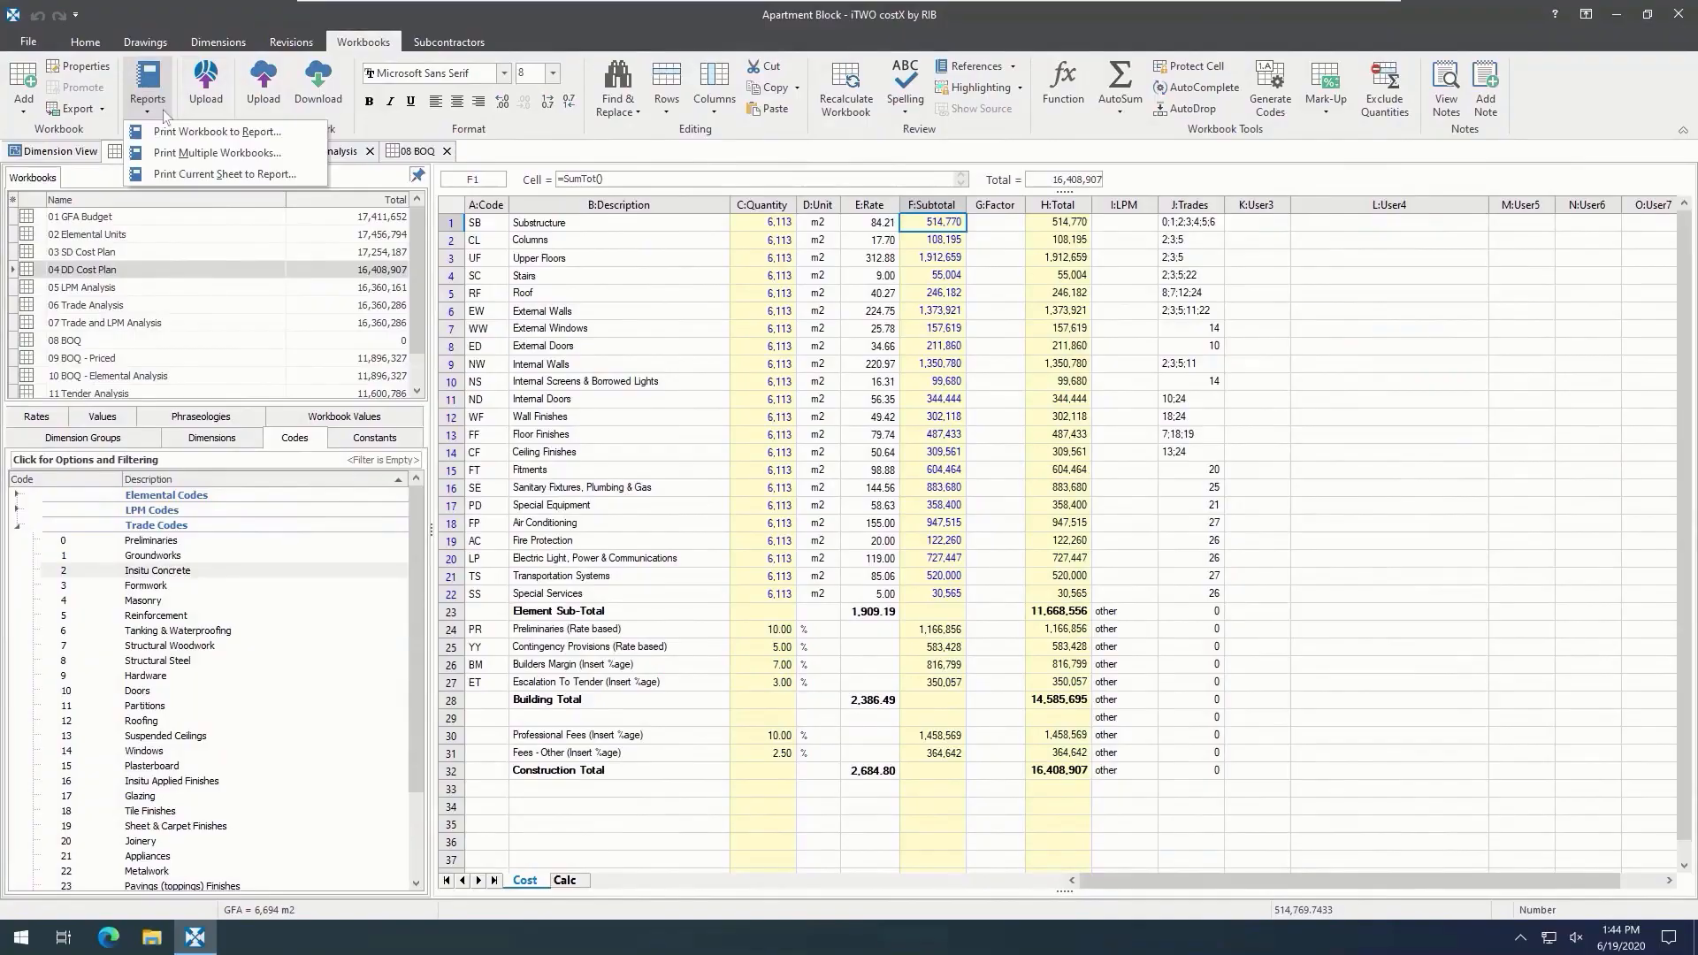
pyautogui.click(284, 132)
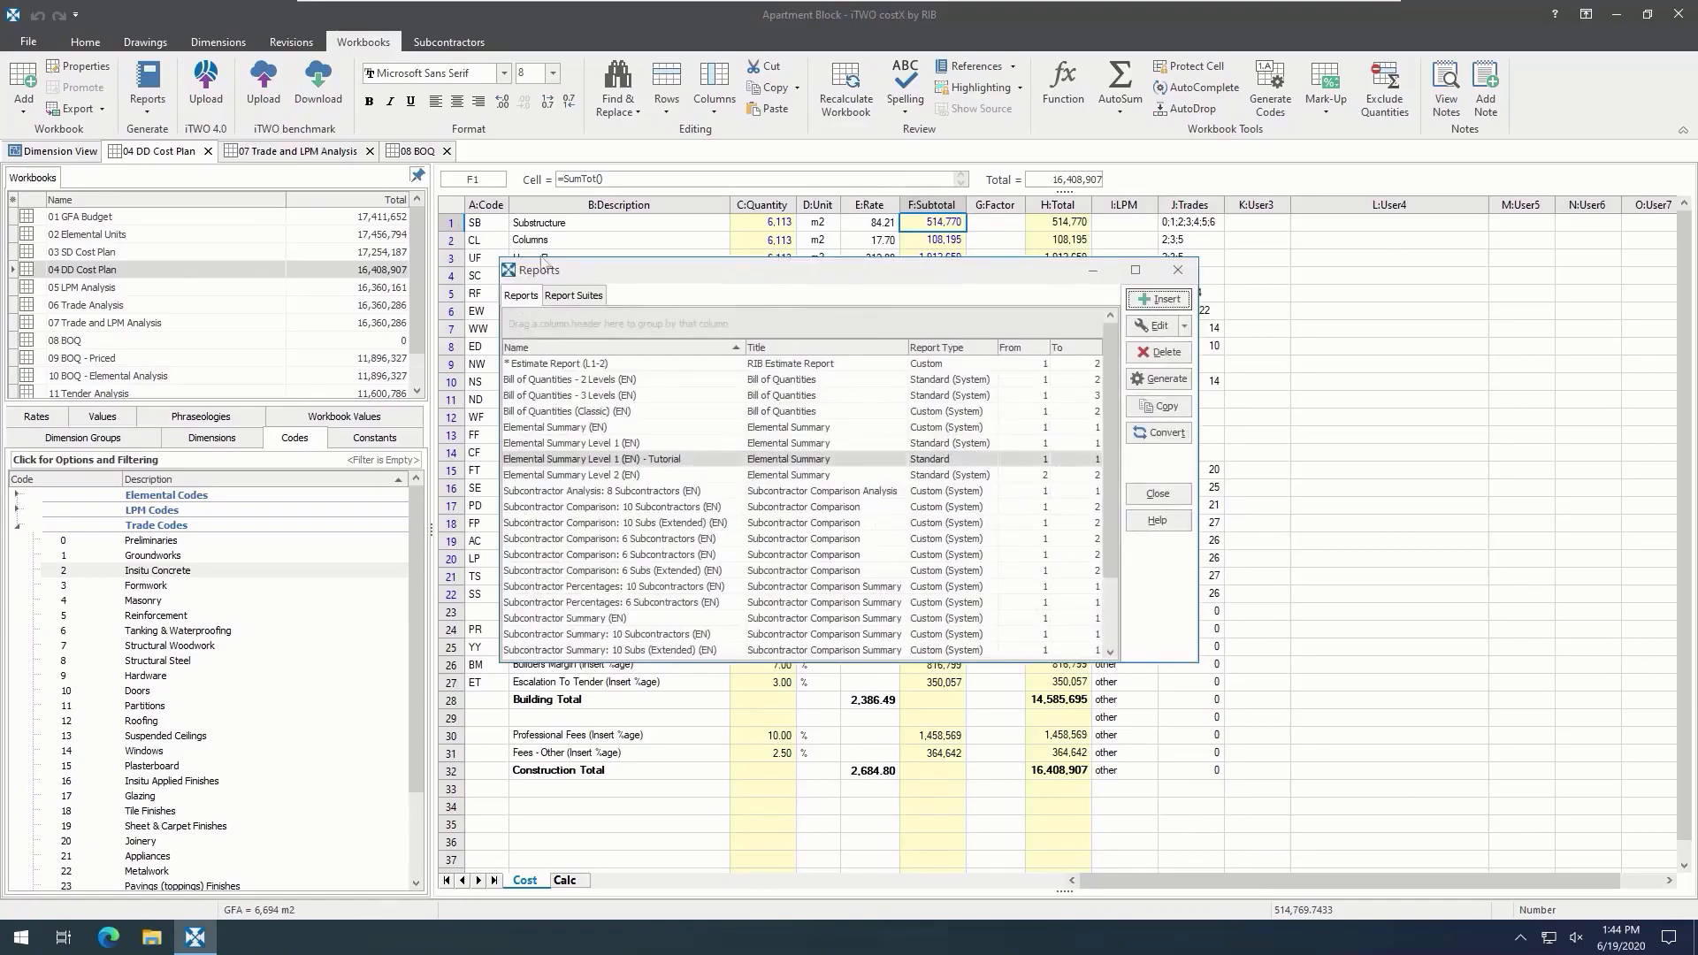
pyautogui.click(729, 460)
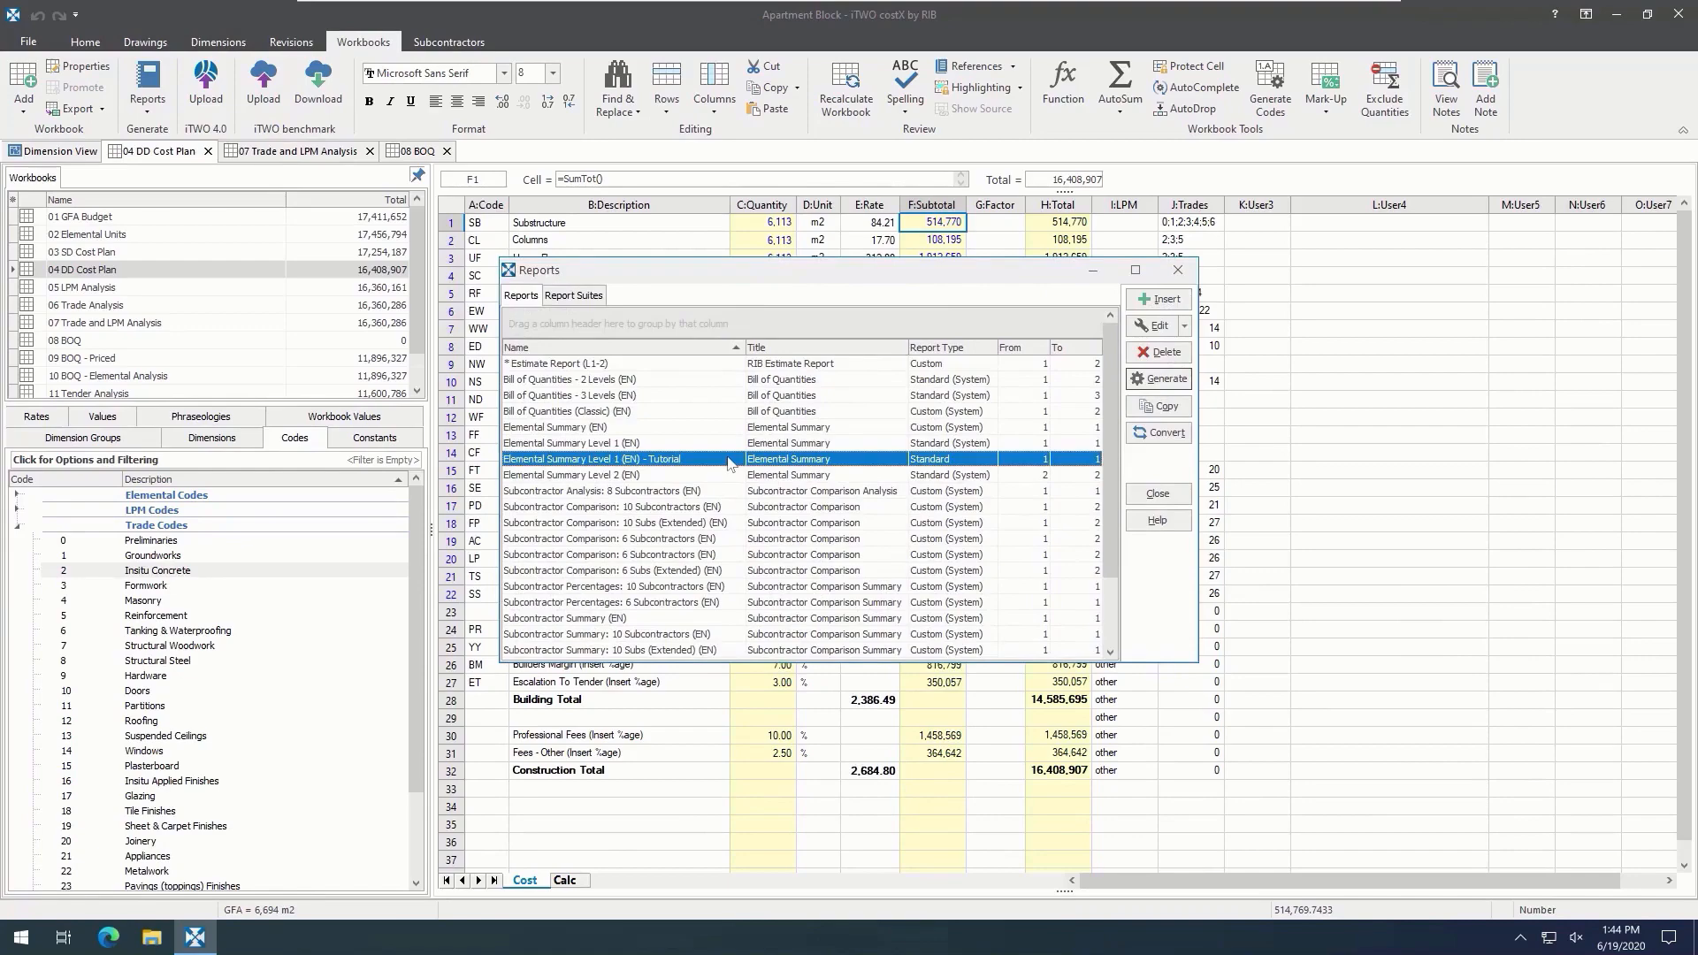
pyautogui.click(1158, 326)
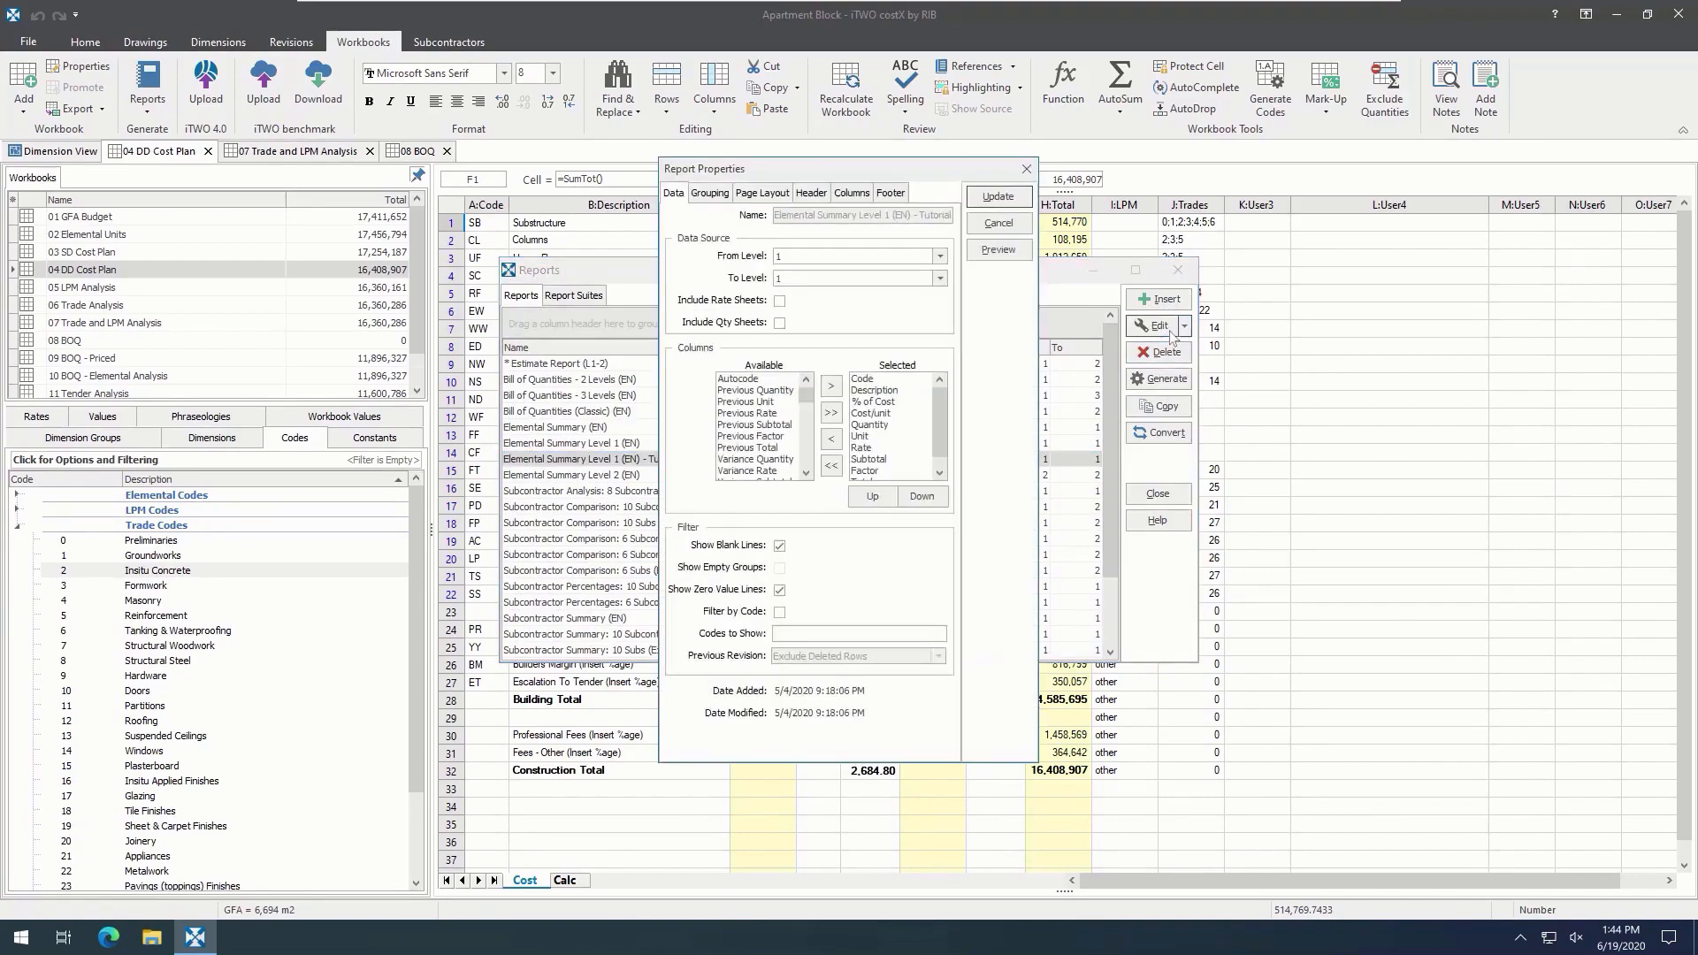
pyautogui.moveTo(885, 403); pyautogui.dragTo(890, 419)
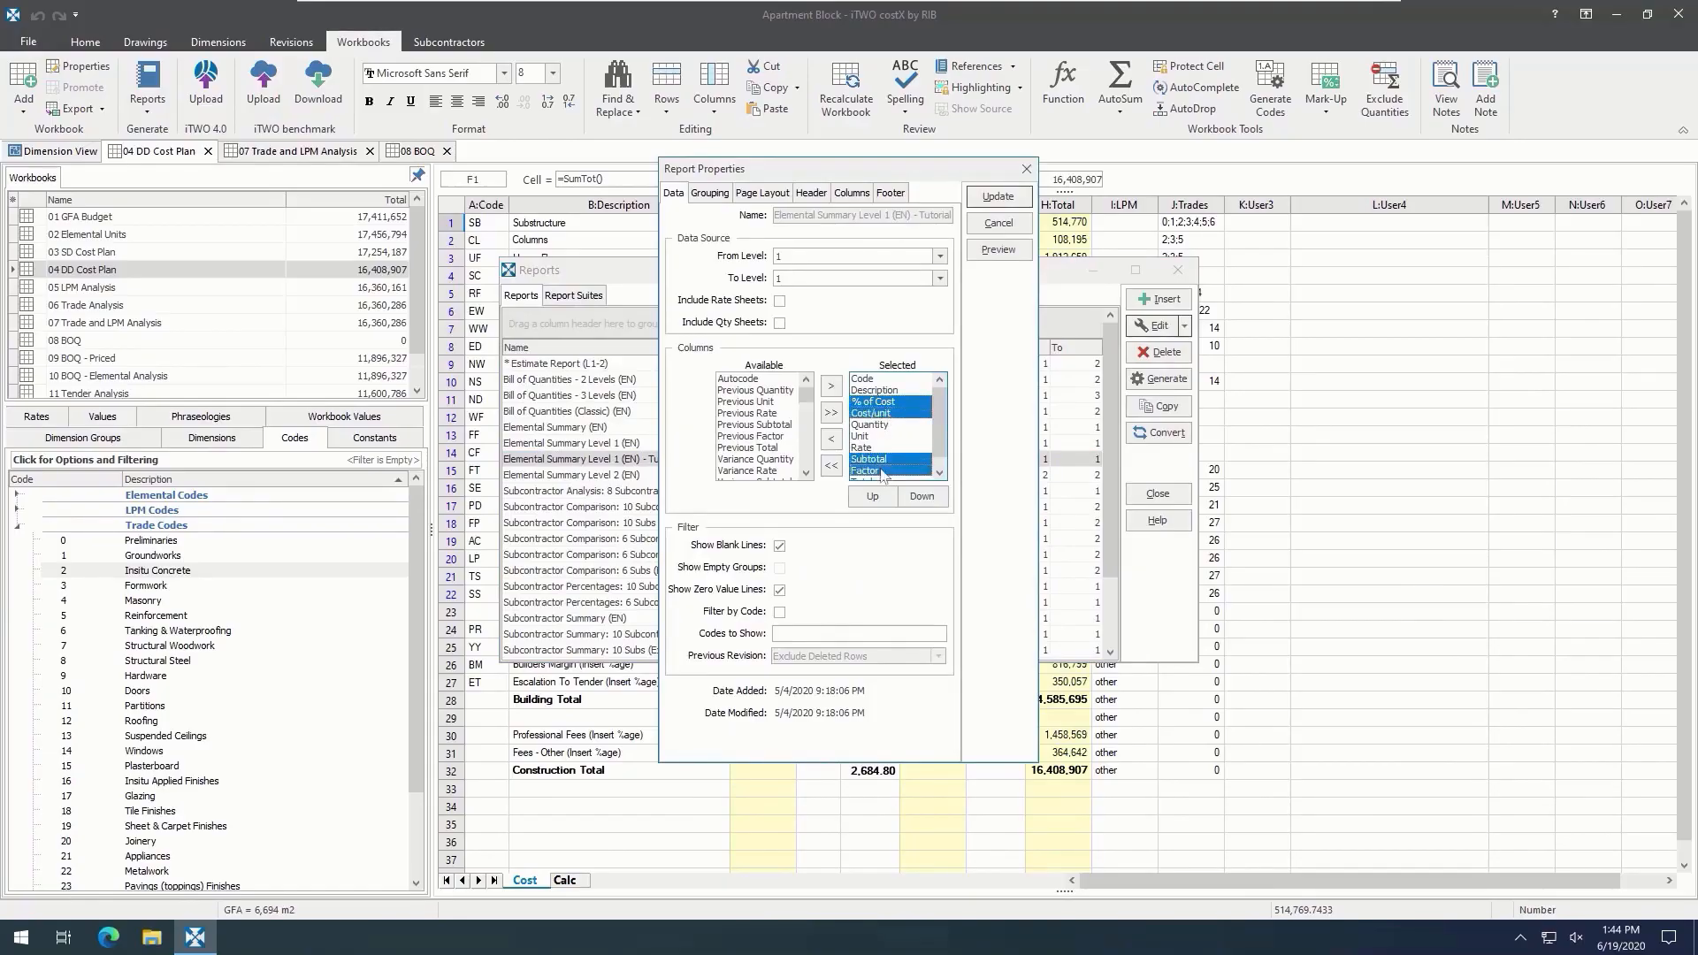
pyautogui.click(832, 440)
# Step: Add a custom logo image to the report header and set it to show on the right
pyautogui.click(811, 193)
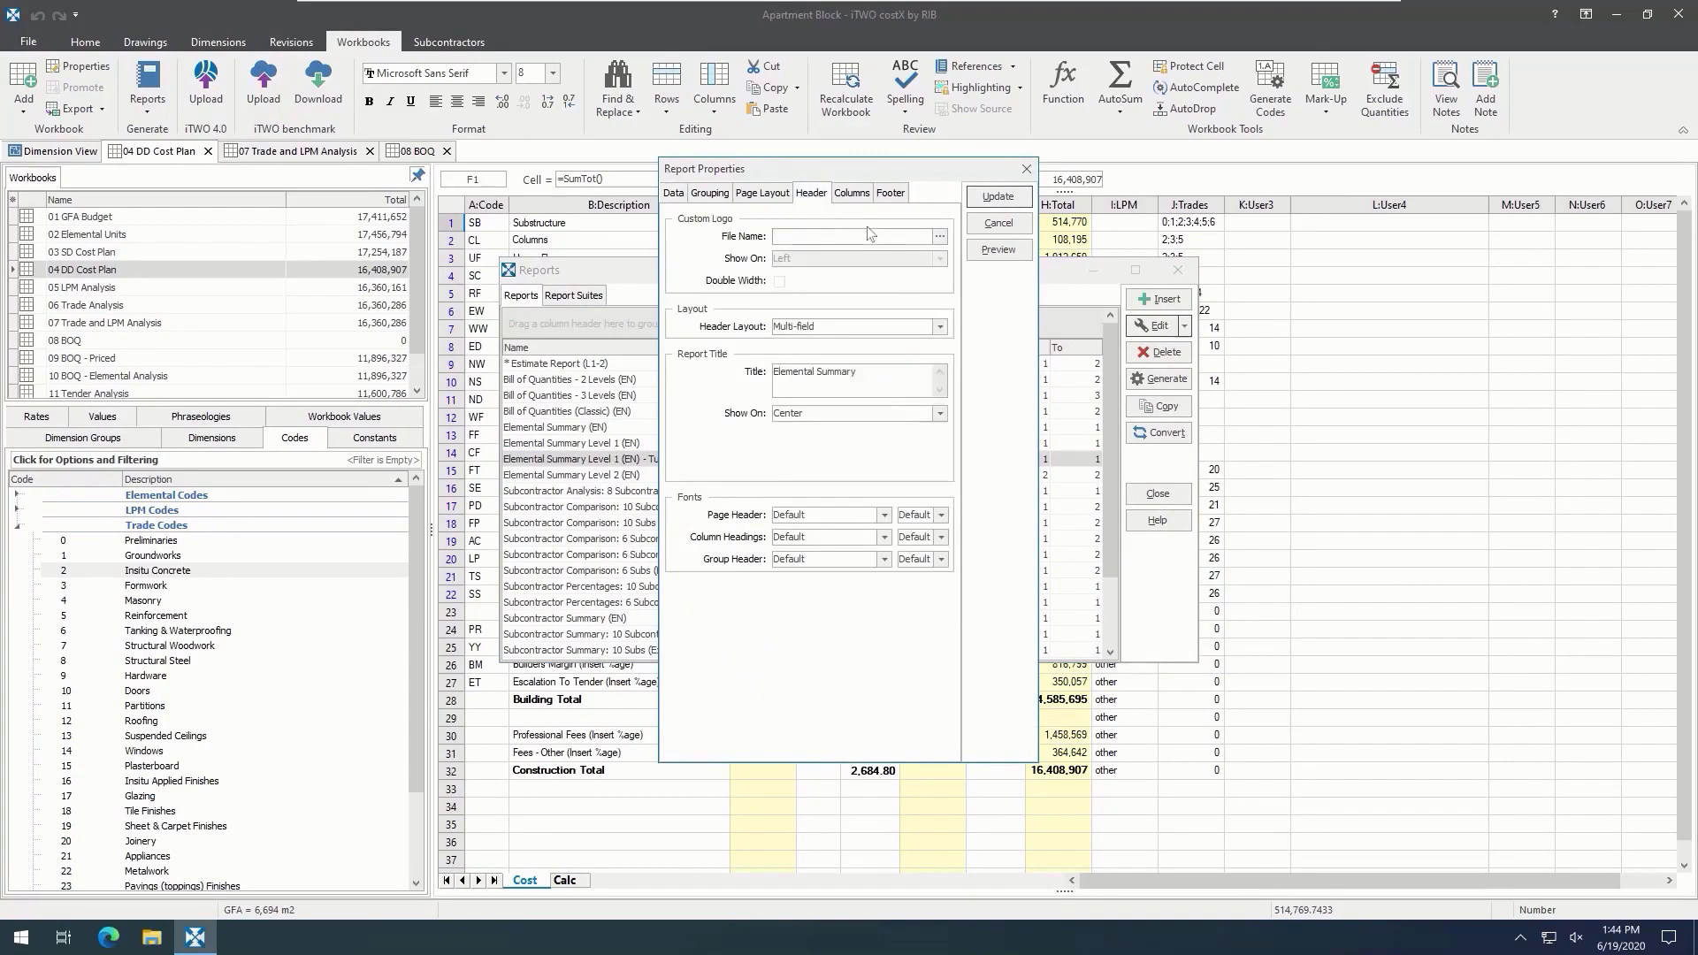
pyautogui.click(940, 236)
pyautogui.click(733, 356)
pyautogui.click(1095, 637)
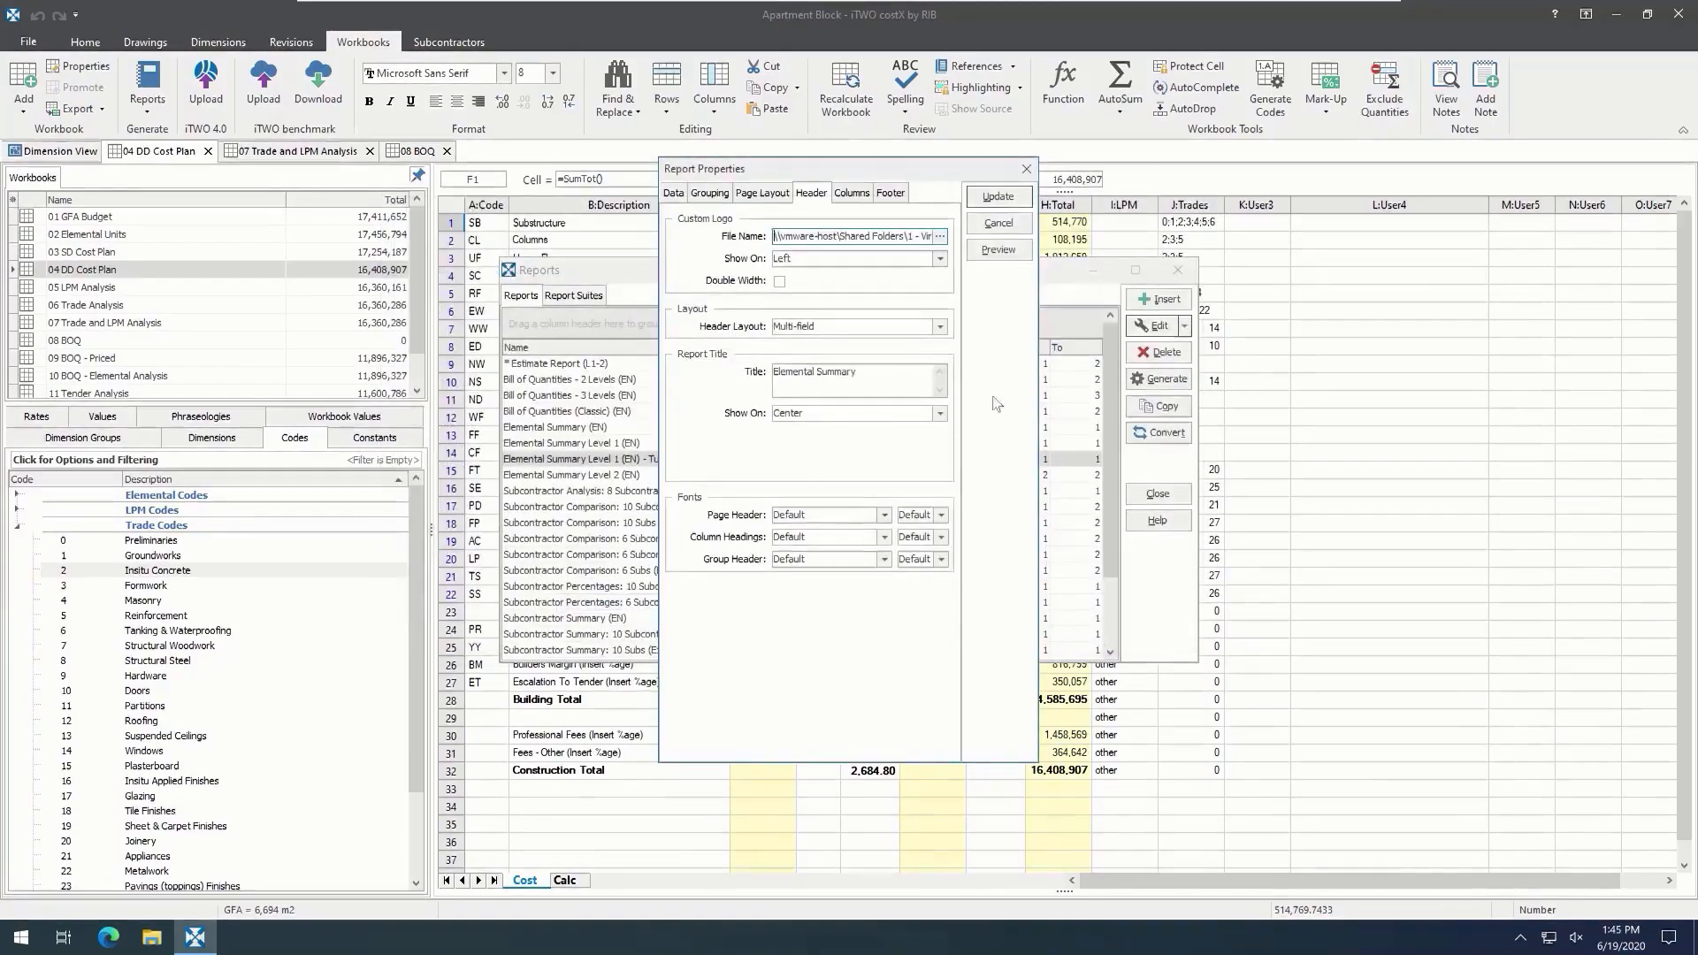
pyautogui.click(941, 260)
pyautogui.click(917, 285)
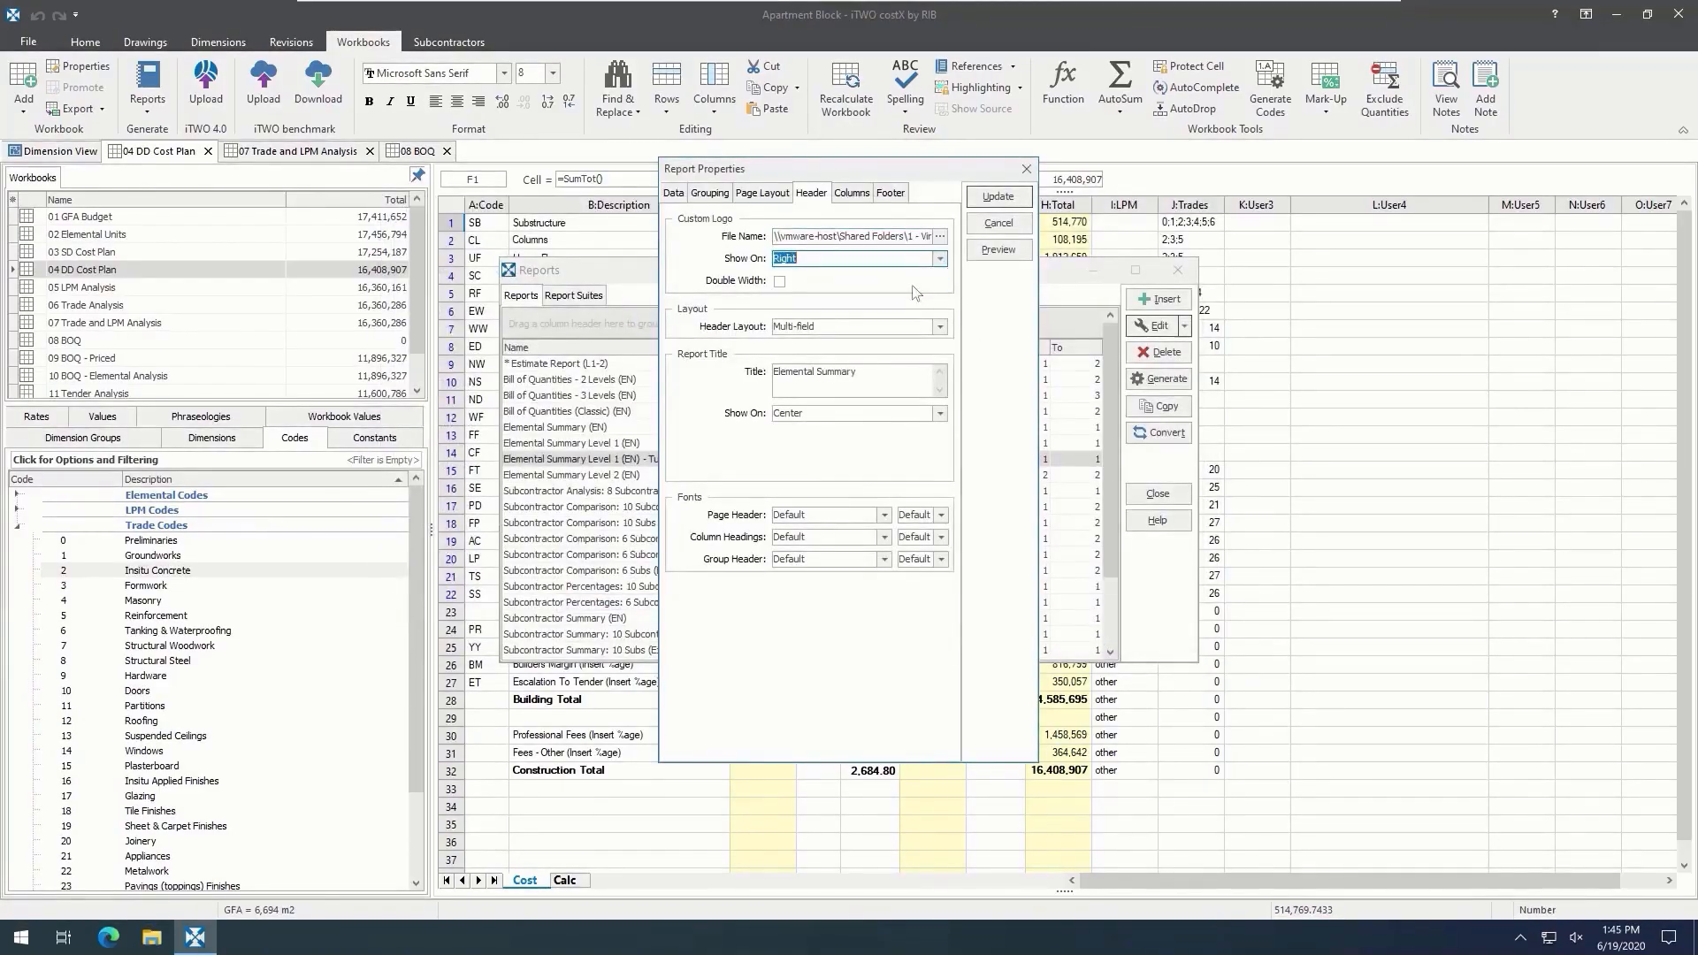
# Step: Preview the edited Elemental Summary report and save its updated properties
pyautogui.click(1018, 255)
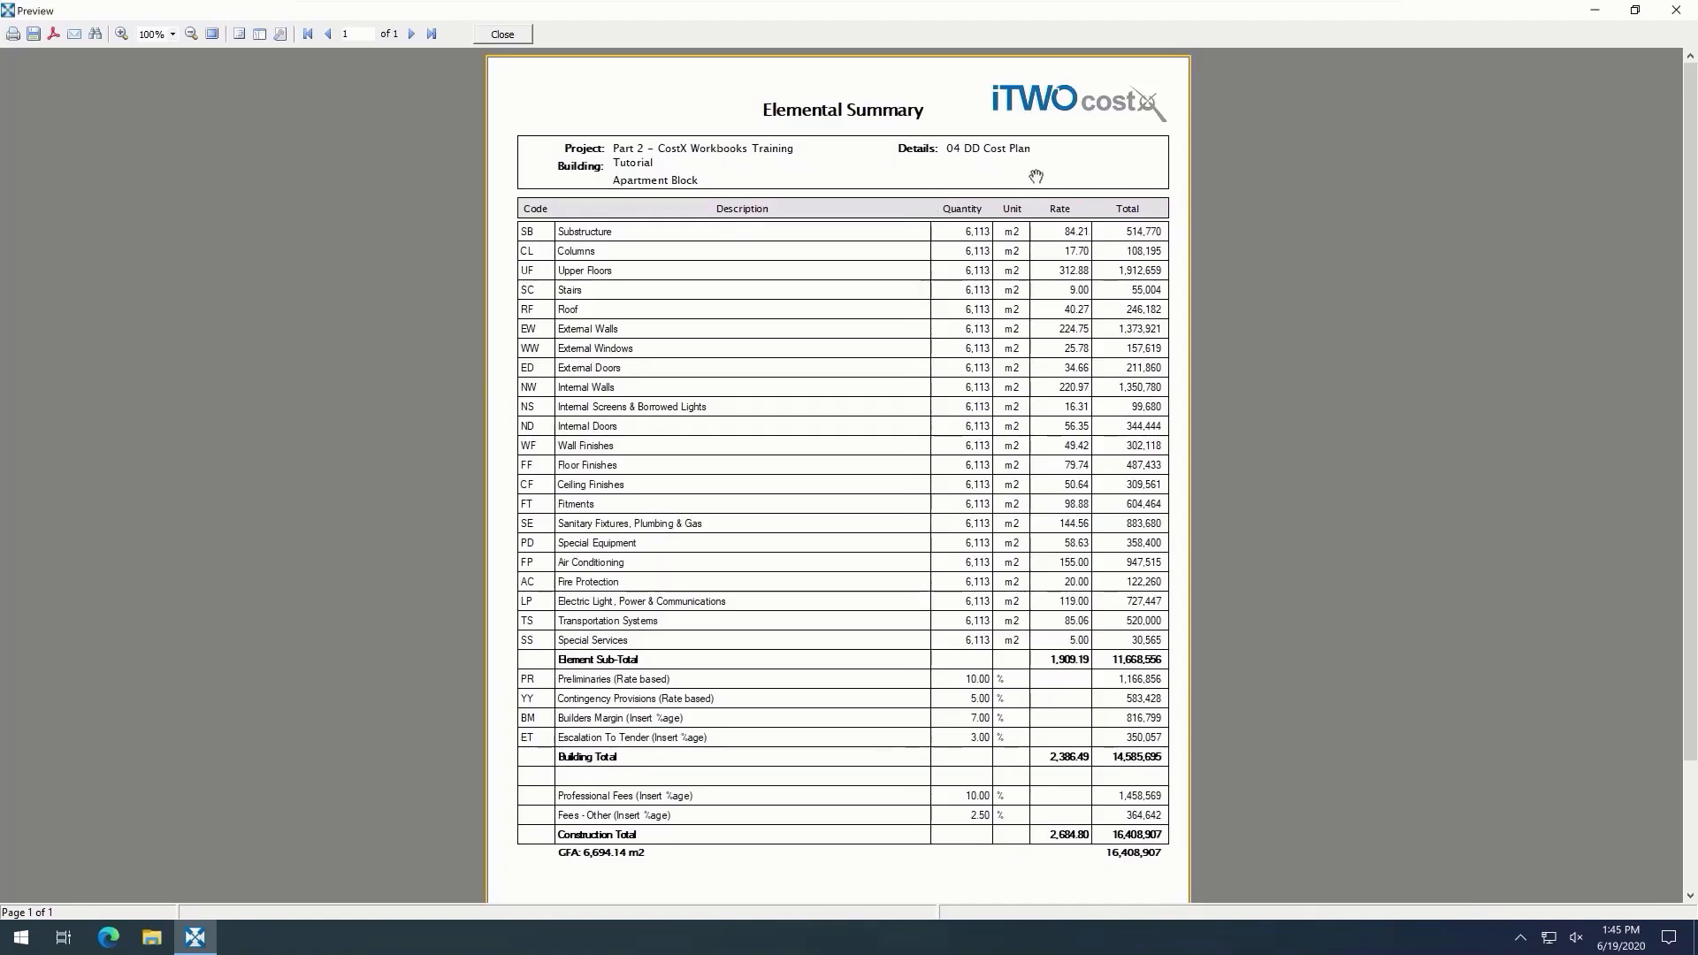
pyautogui.click(503, 33)
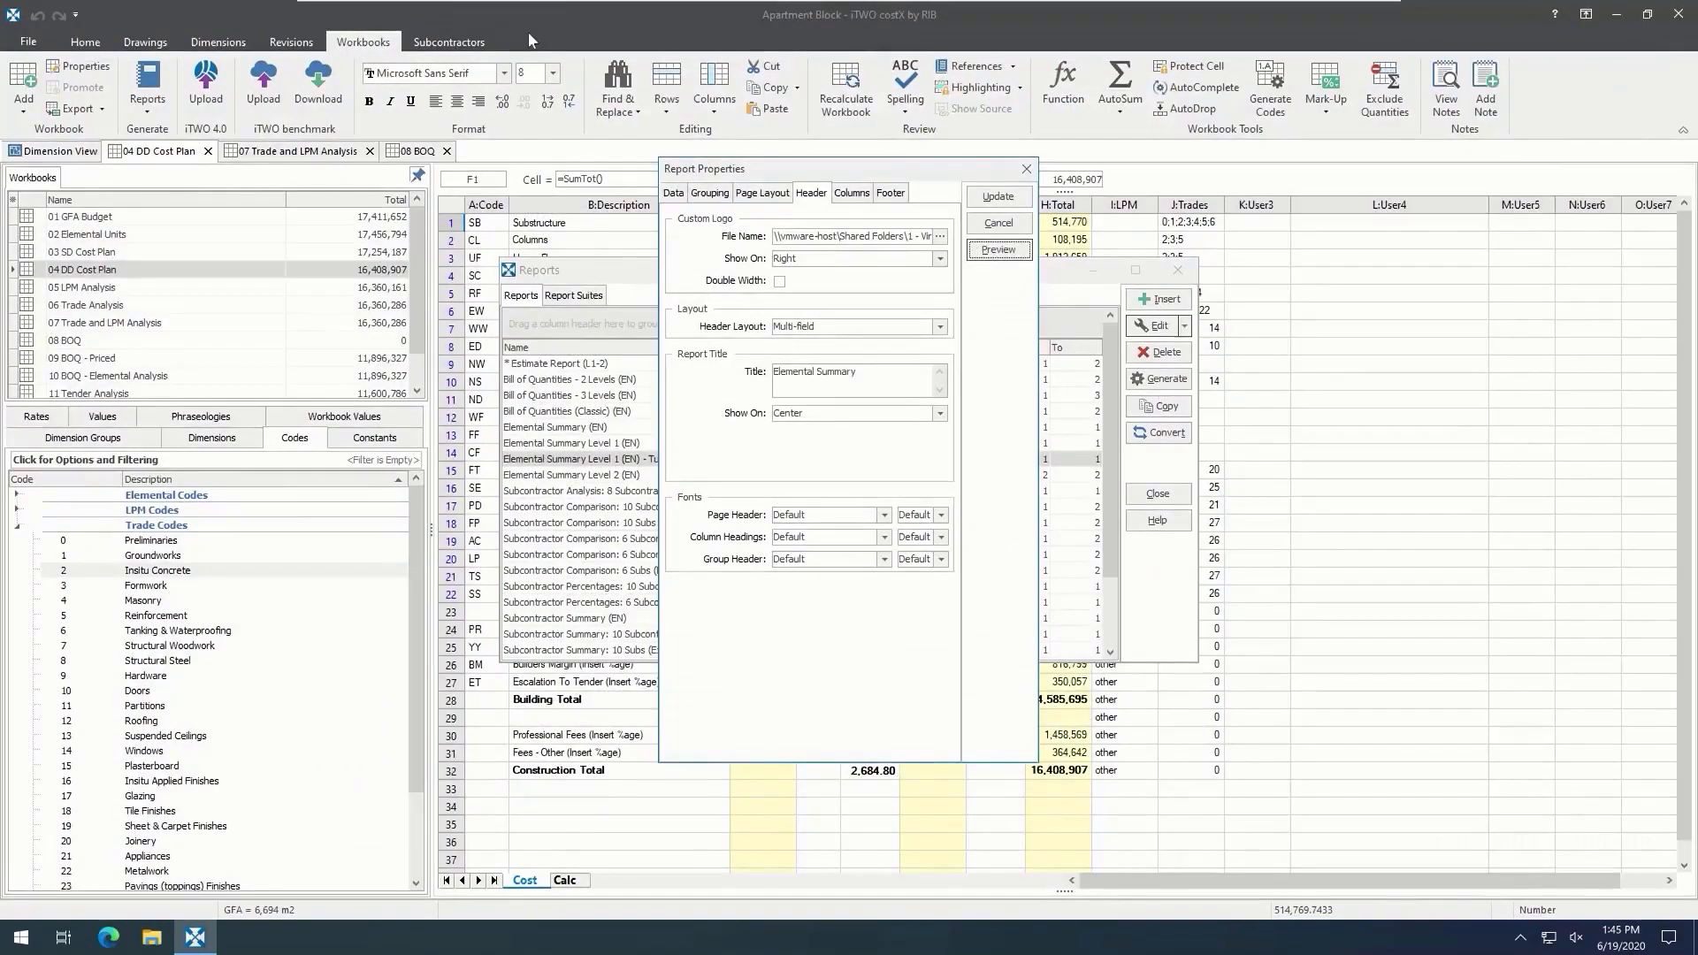
pyautogui.click(1000, 197)
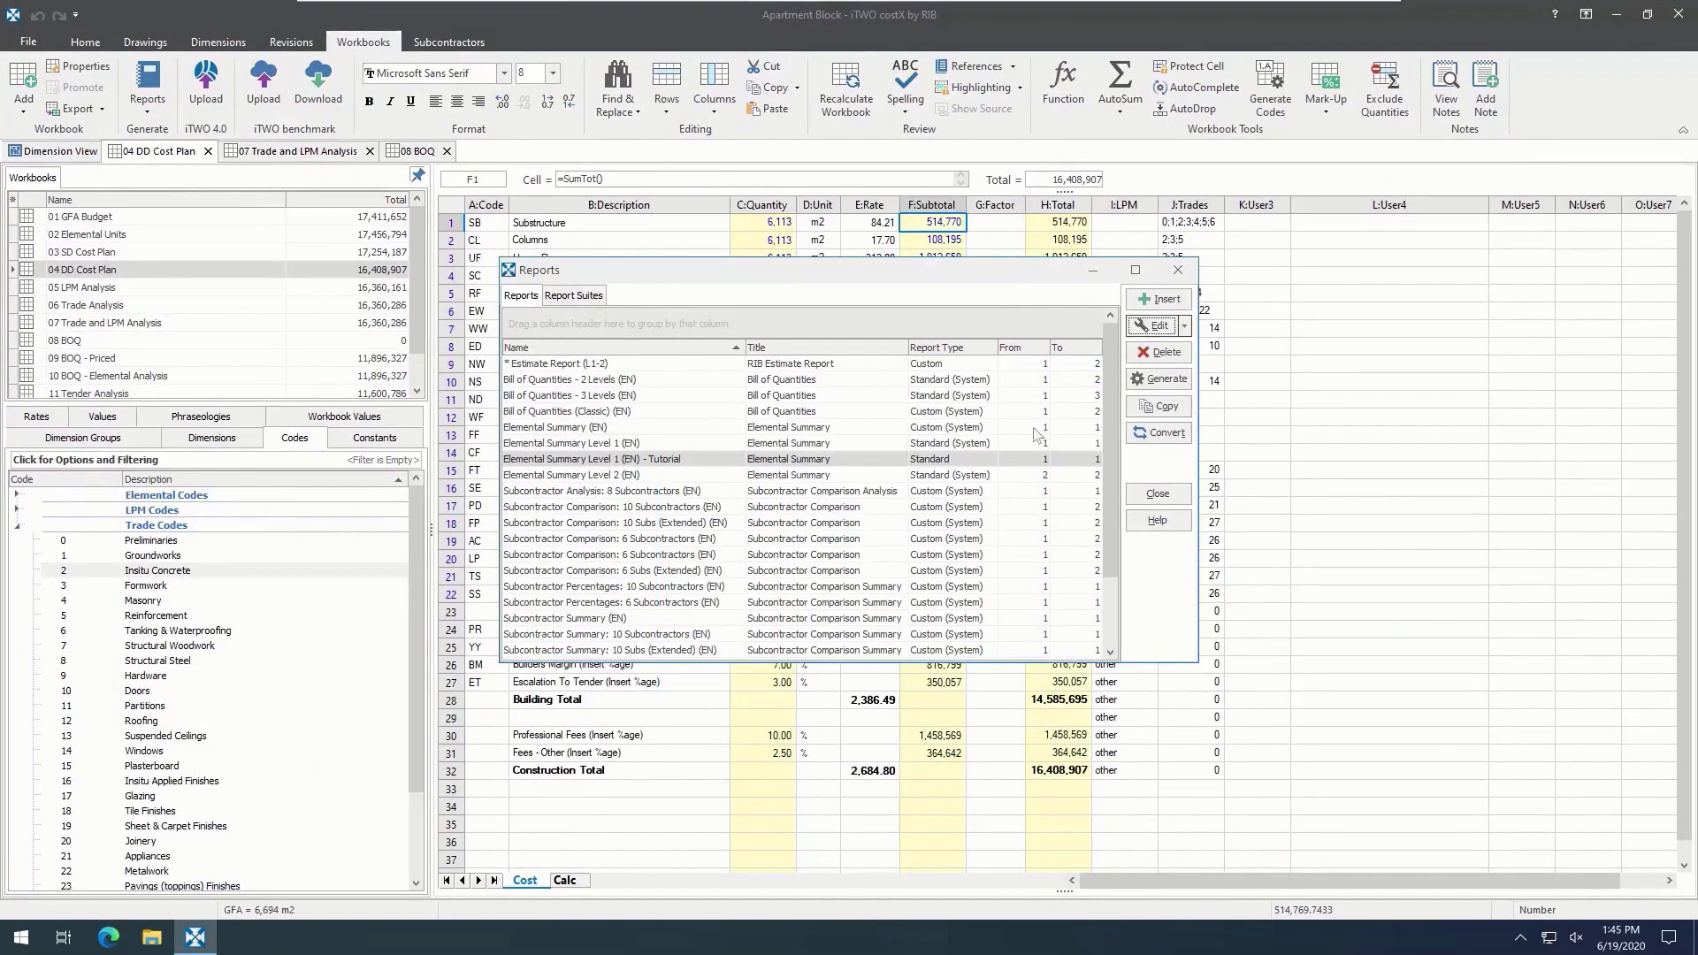
# Step: Generate a preview of the custom Estimate Report (L1-2) for 04 DD Cost Plan and adjust its page zoom
pyautogui.click(727, 364)
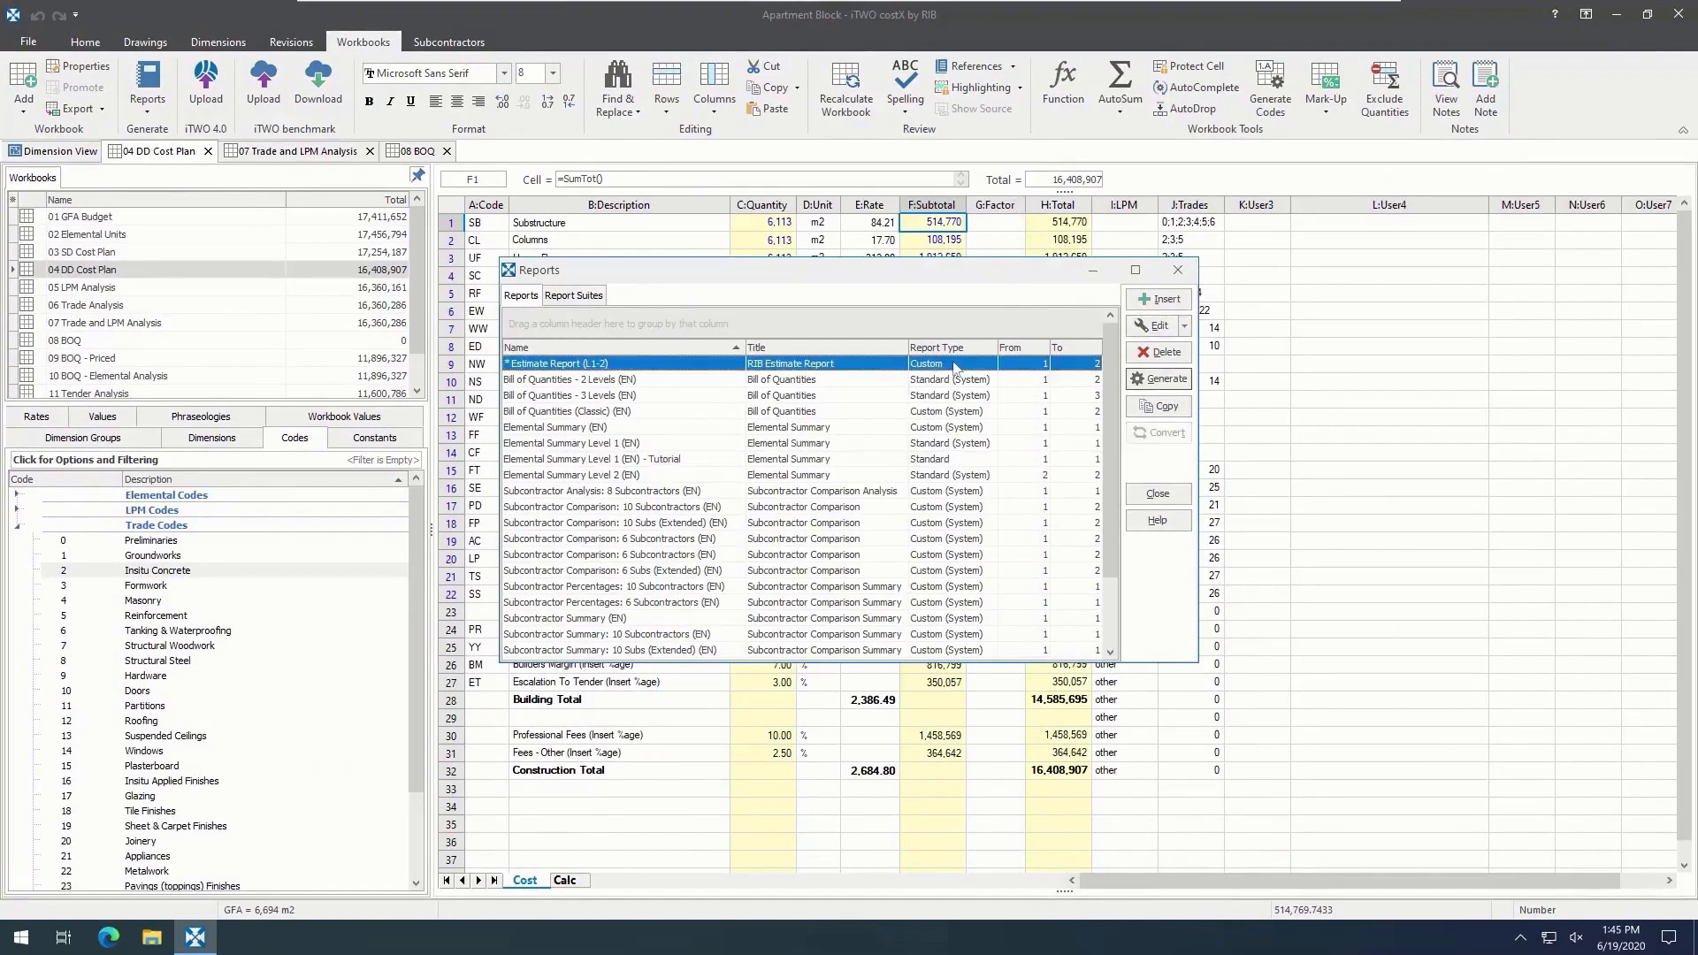
pyautogui.click(1166, 379)
pyautogui.click(1017, 301)
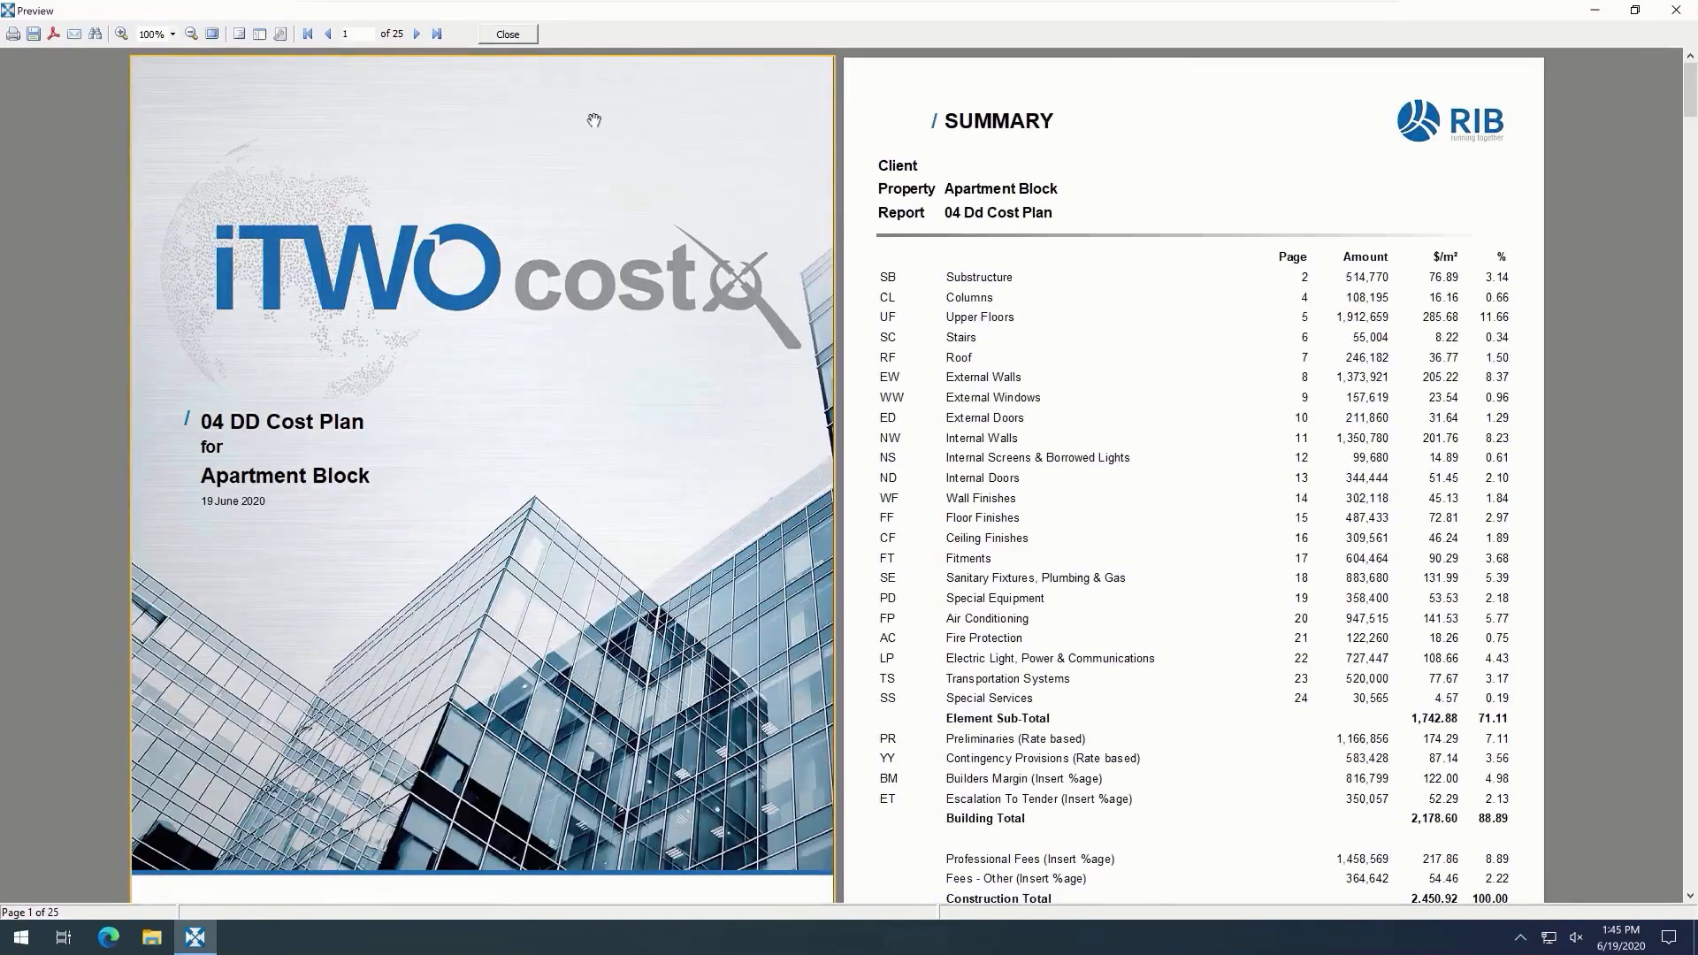
pyautogui.click(173, 33)
pyautogui.click(211, 134)
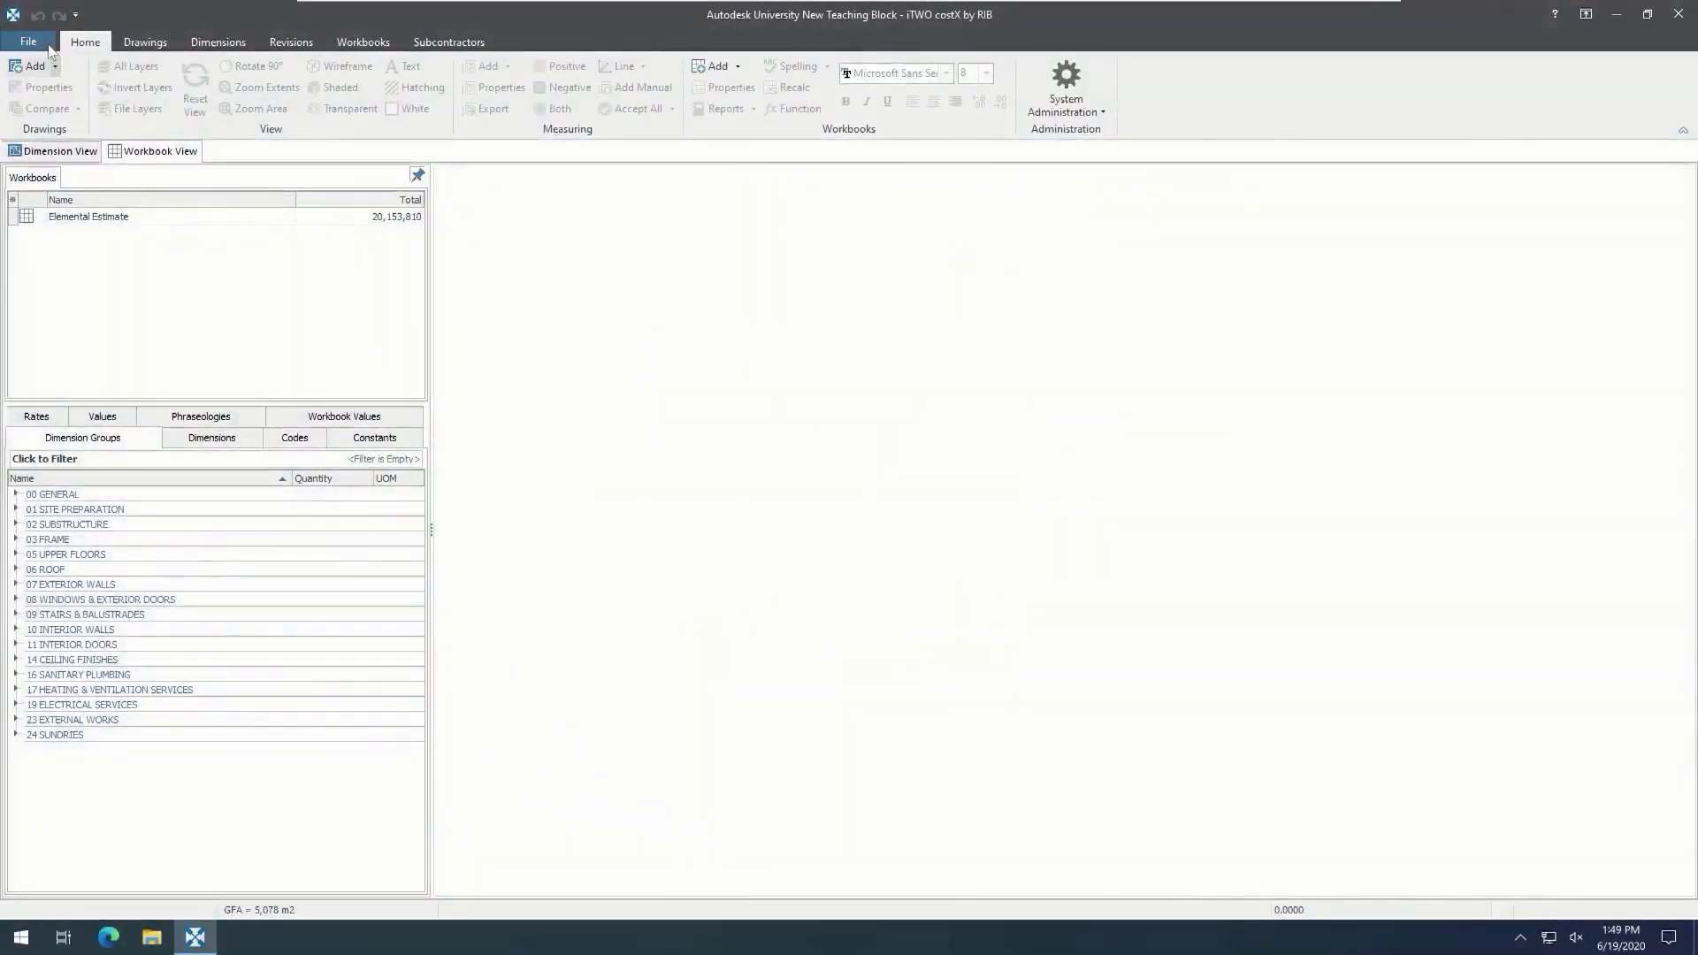
# Step: Open System Administration and review the Locations, Standard Dimension Groups and Standard Zones libraries
pyautogui.click(44, 42)
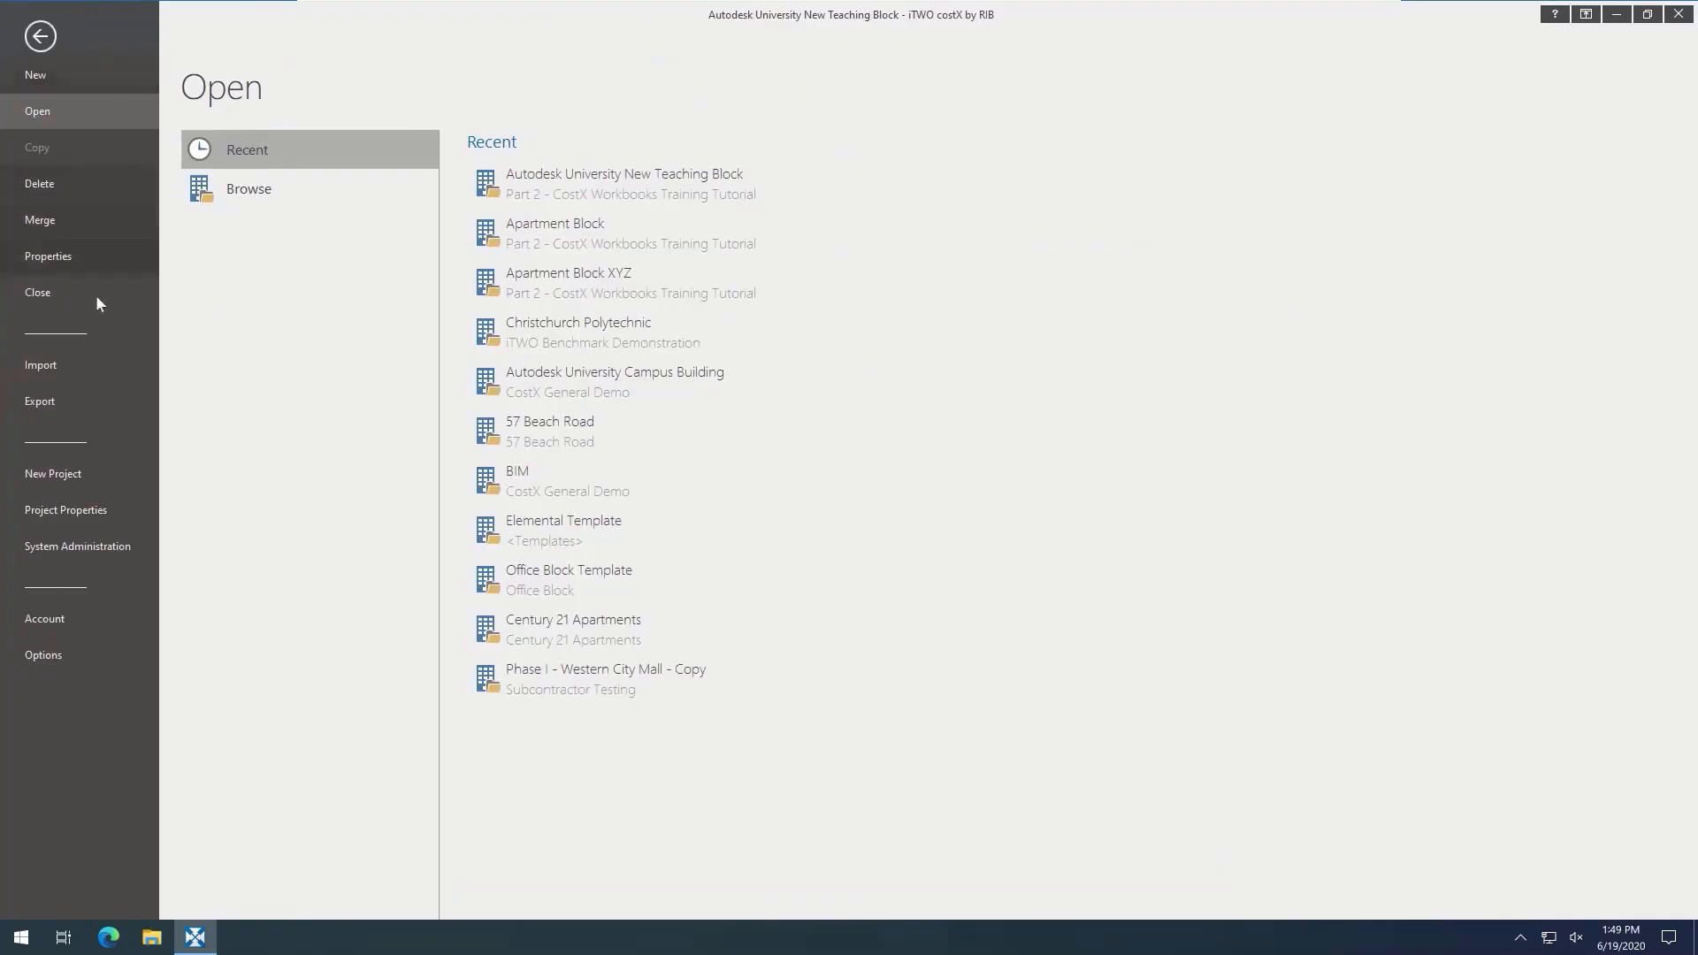
pyautogui.click(78, 546)
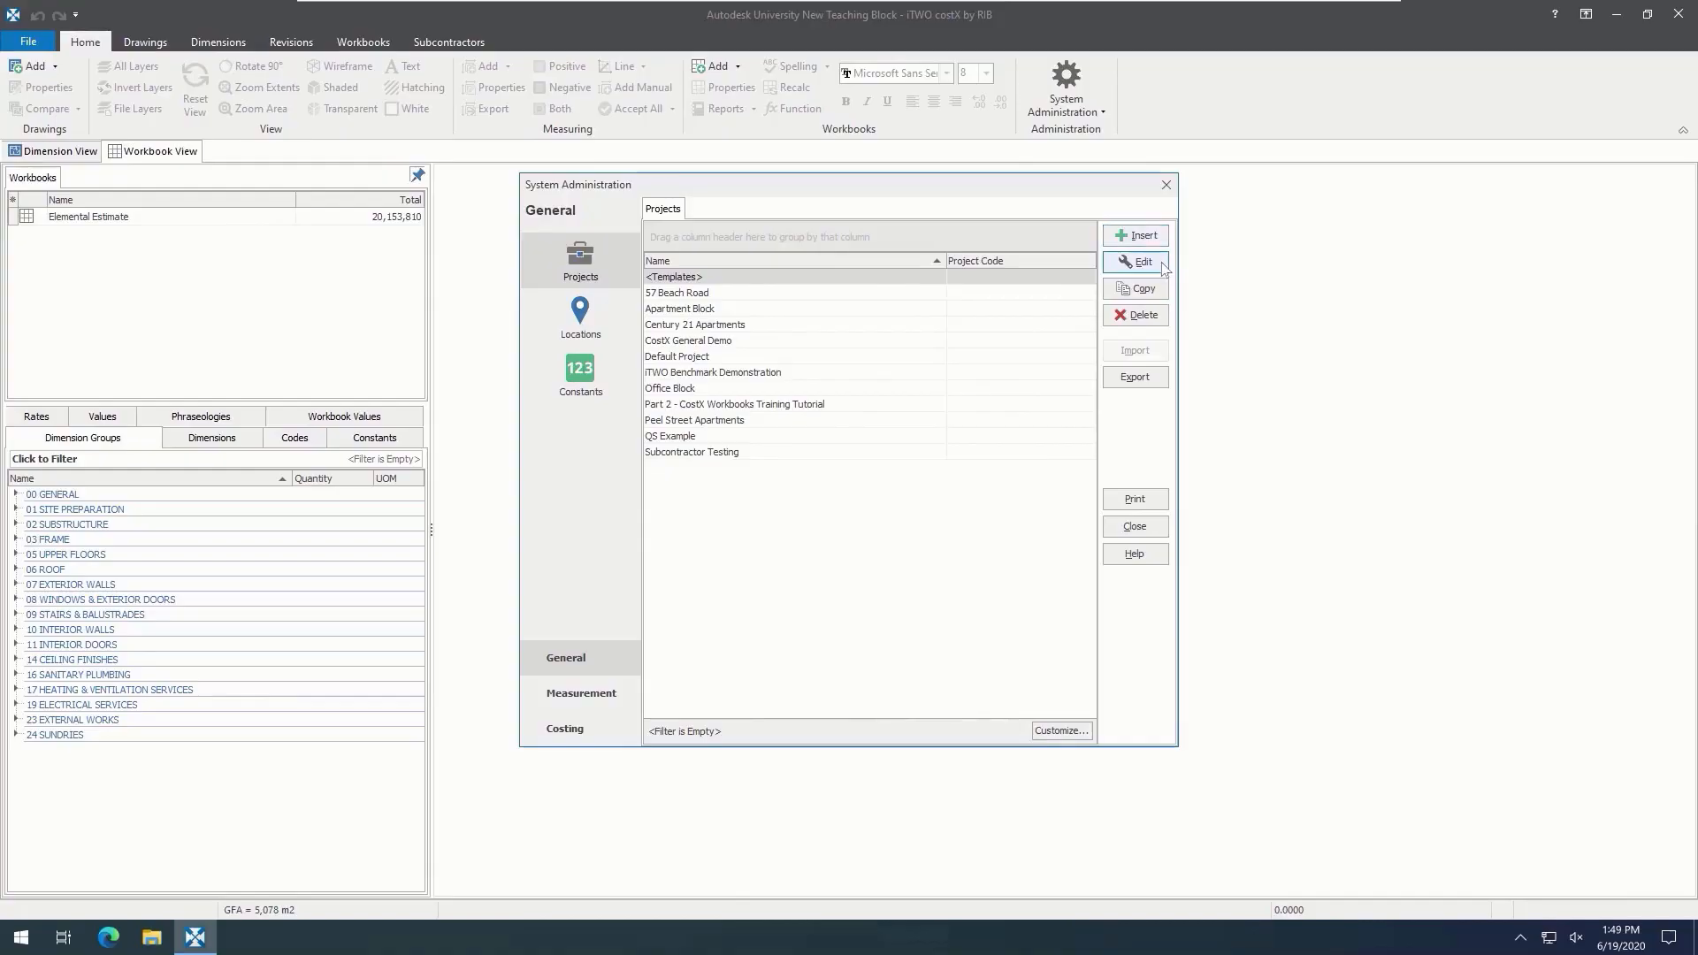
pyautogui.click(611, 318)
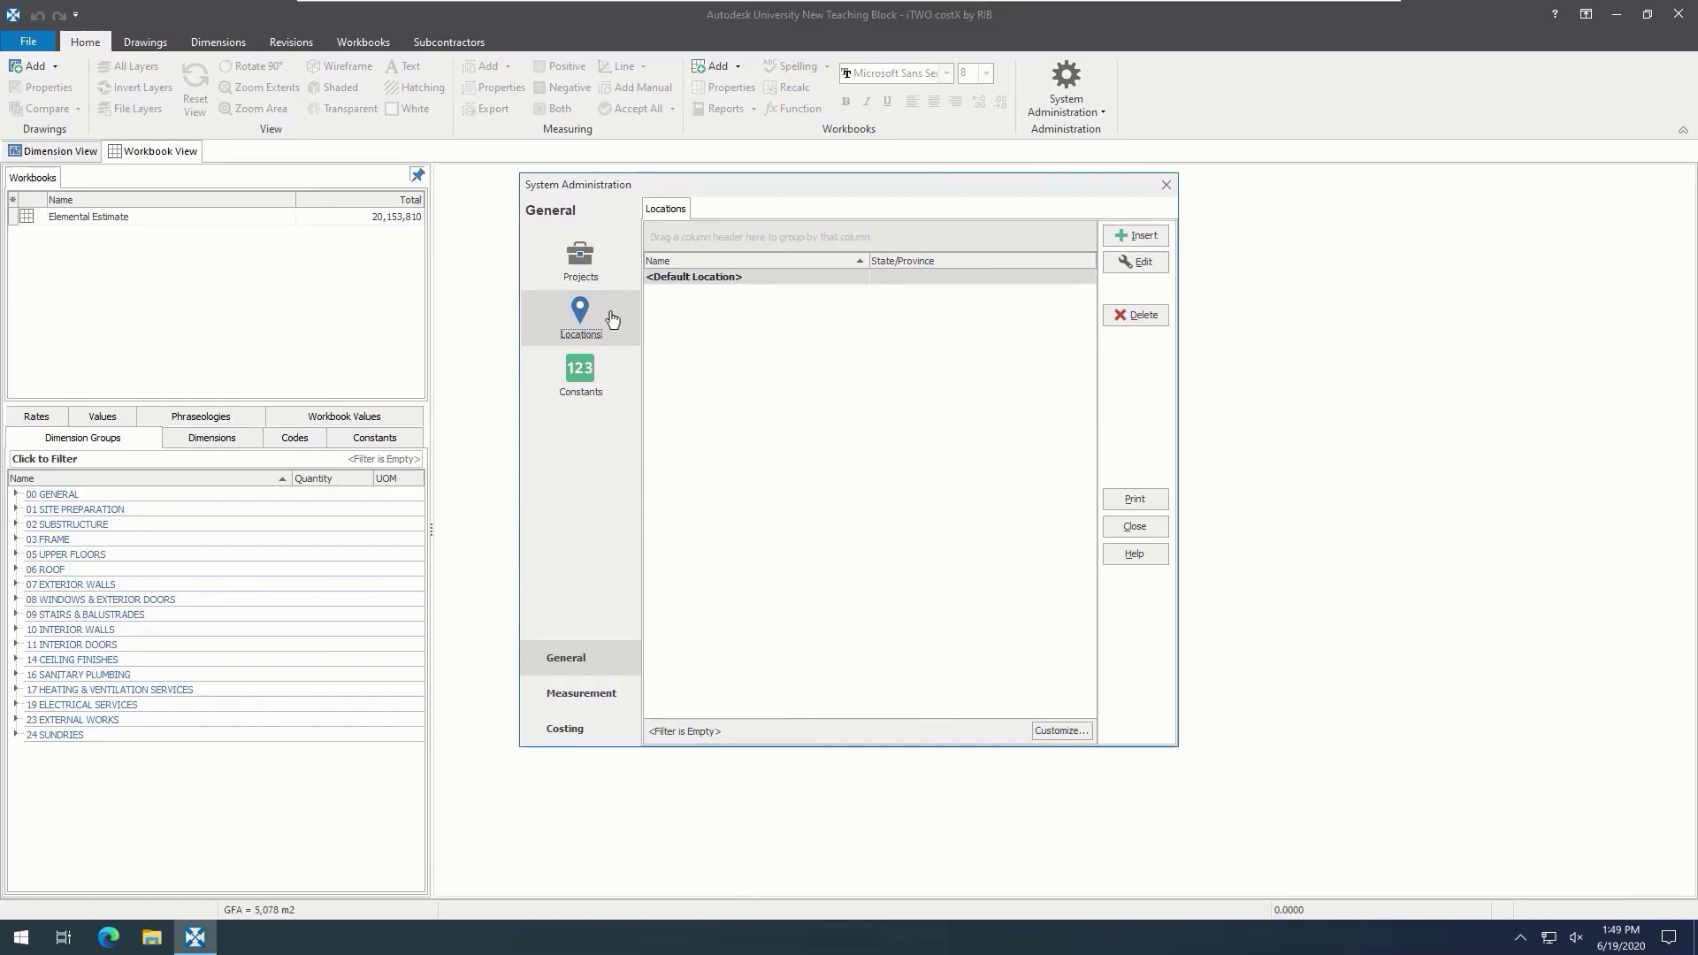
pyautogui.click(629, 688)
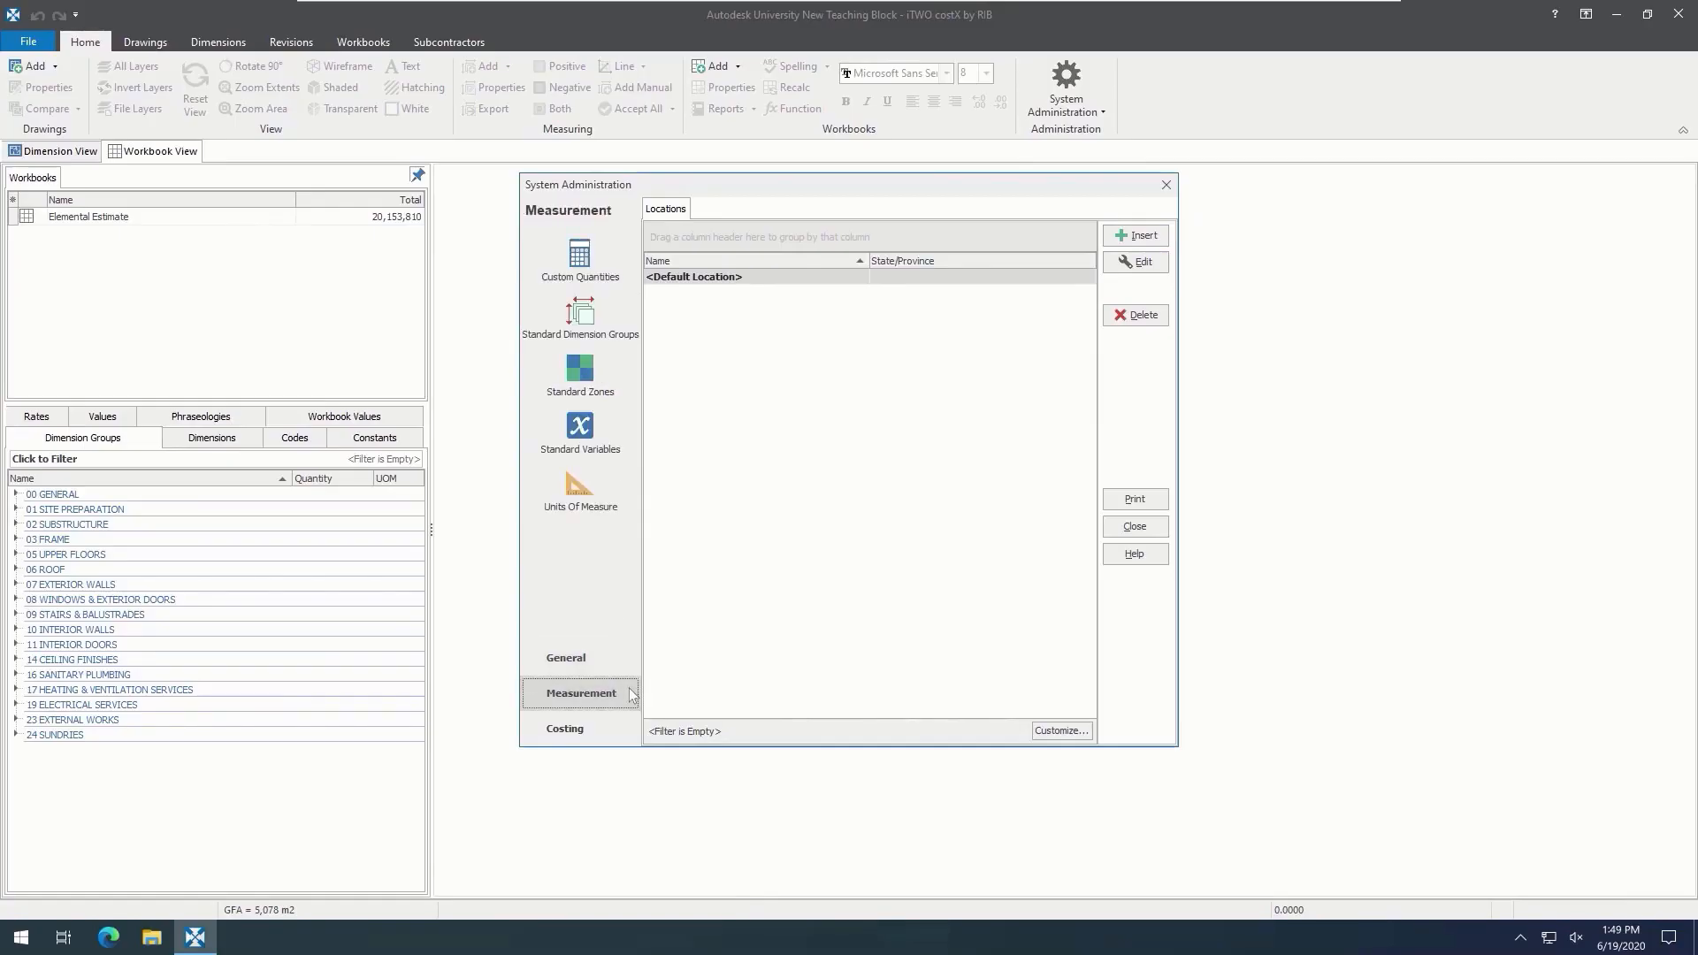
pyautogui.click(631, 324)
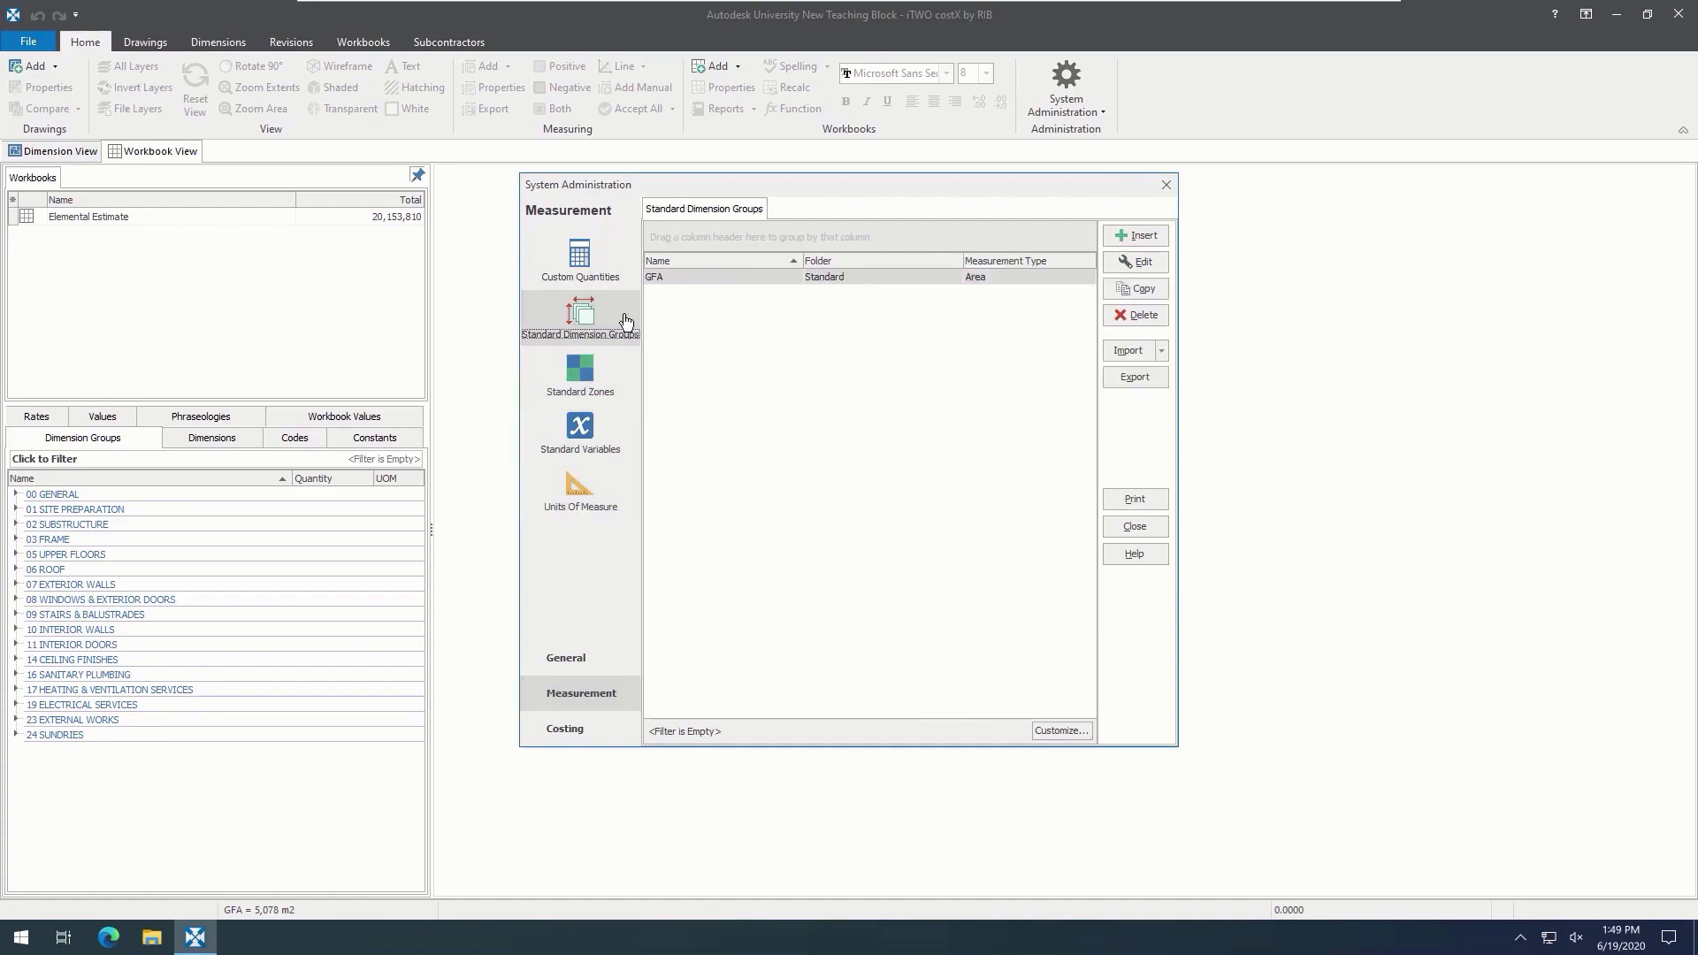
pyautogui.click(618, 371)
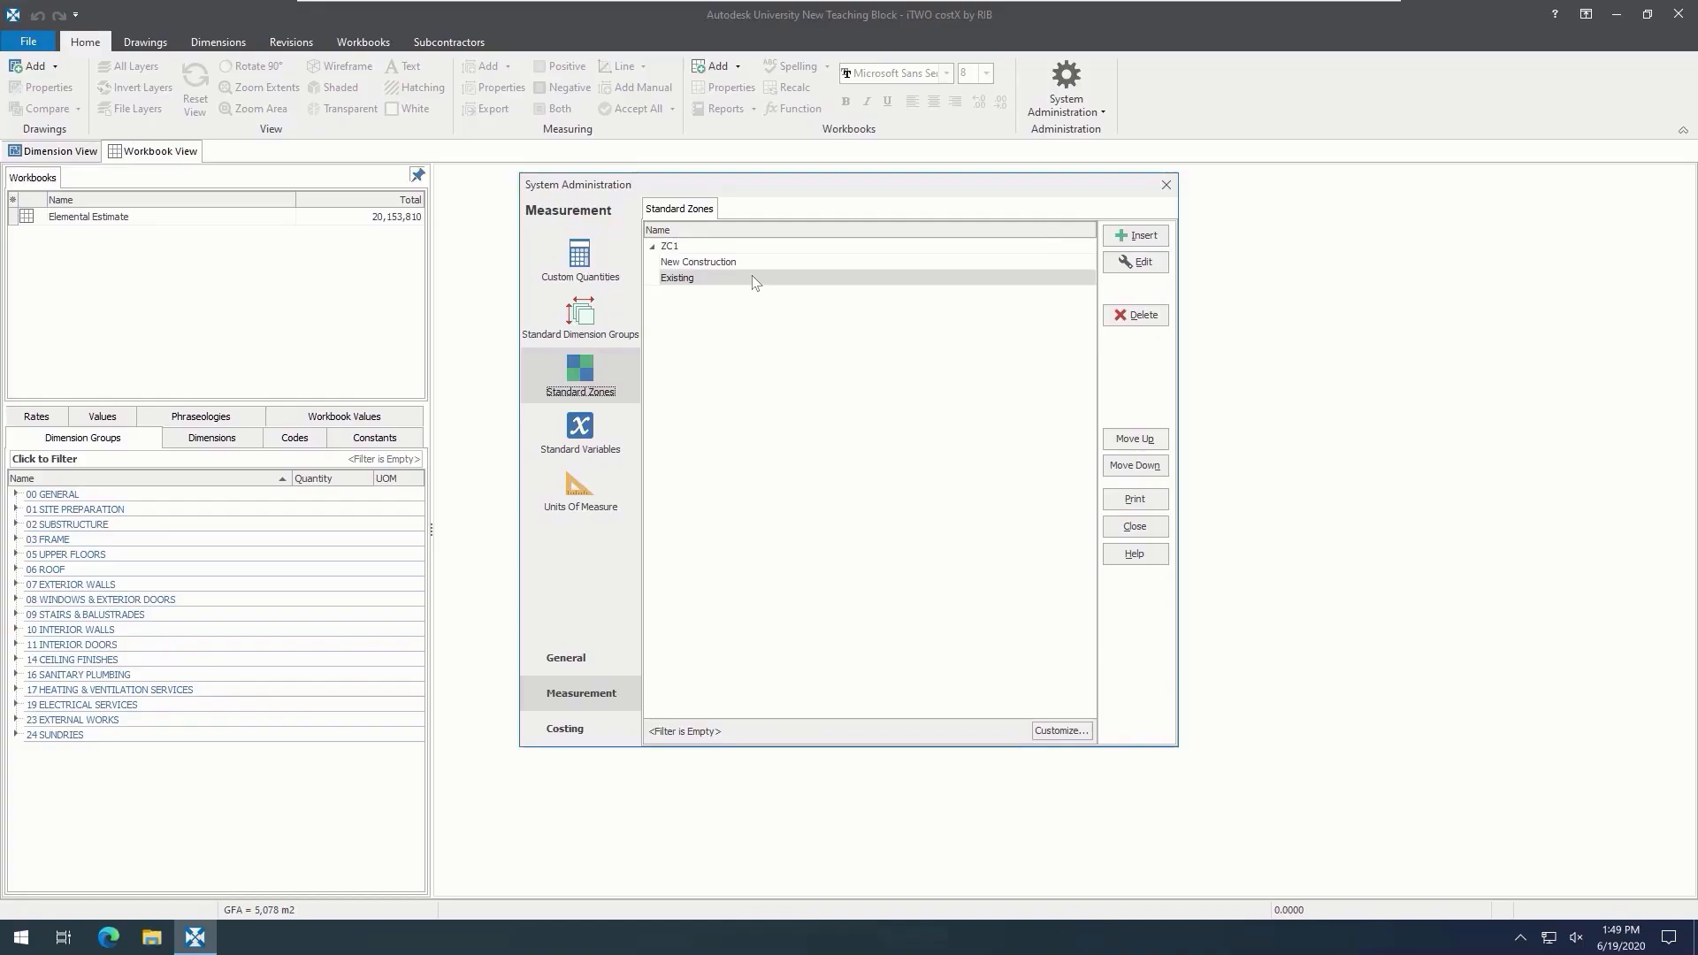
# Step: Close System Administration and open the EX01-01 Ground Floor Plan drawing from the architectural plans in Dimension View
pyautogui.click(1154, 527)
pyautogui.click(55, 151)
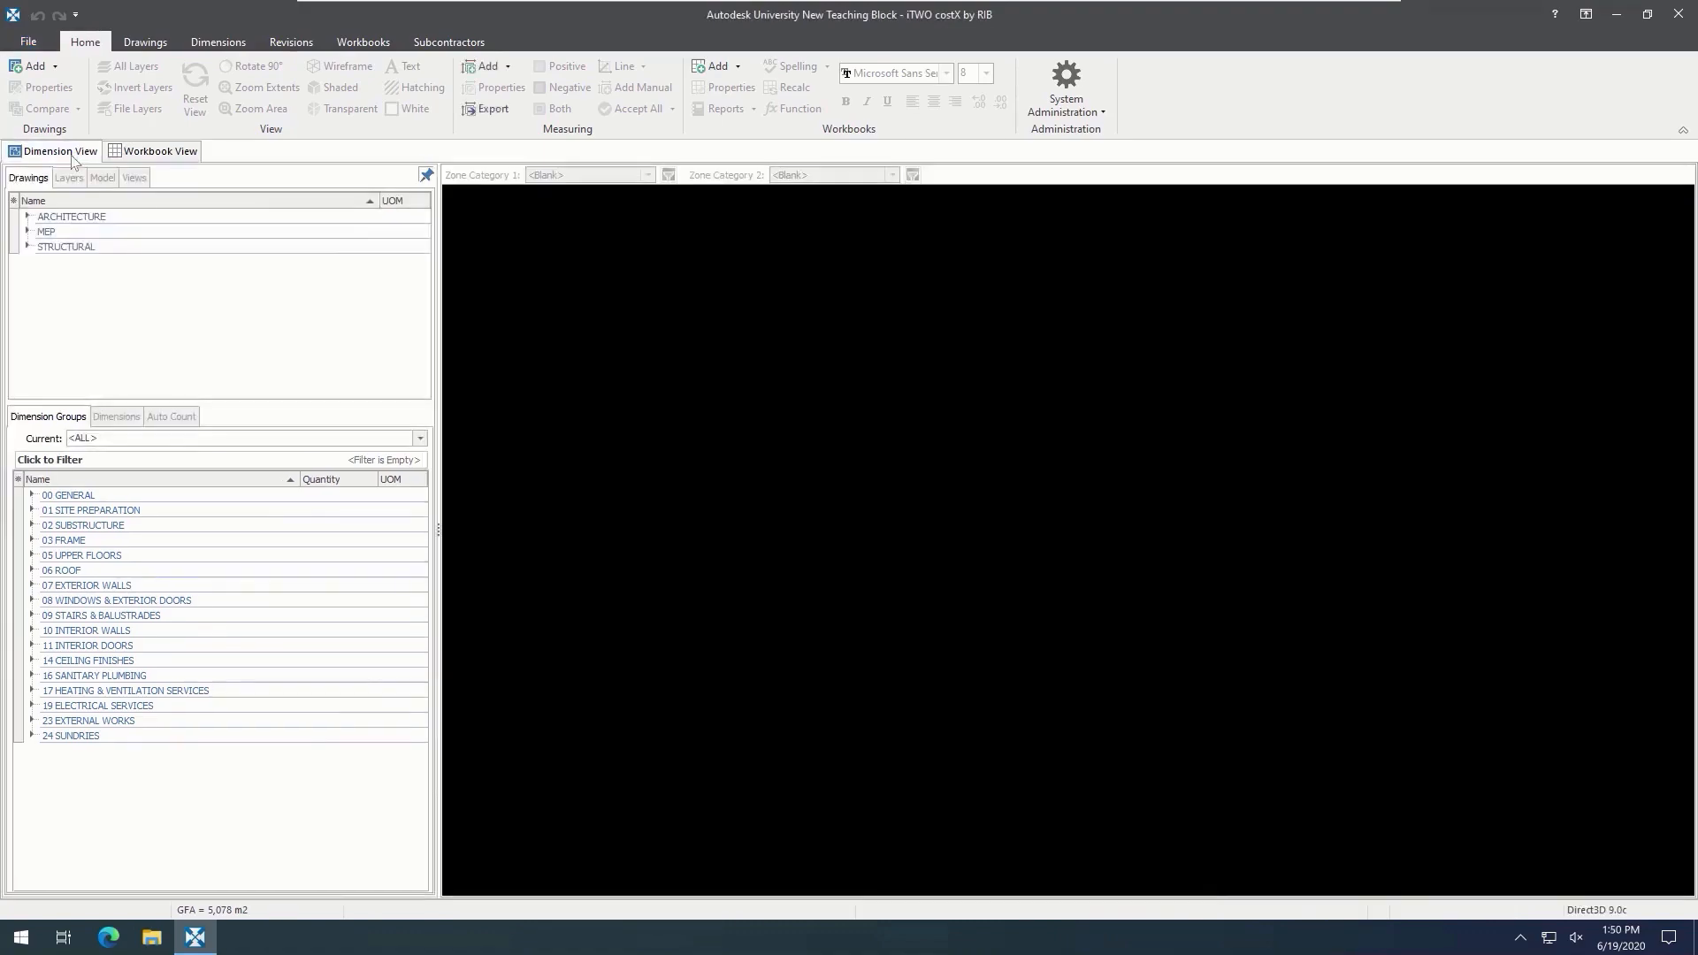
pyautogui.click(28, 217)
pyautogui.click(44, 232)
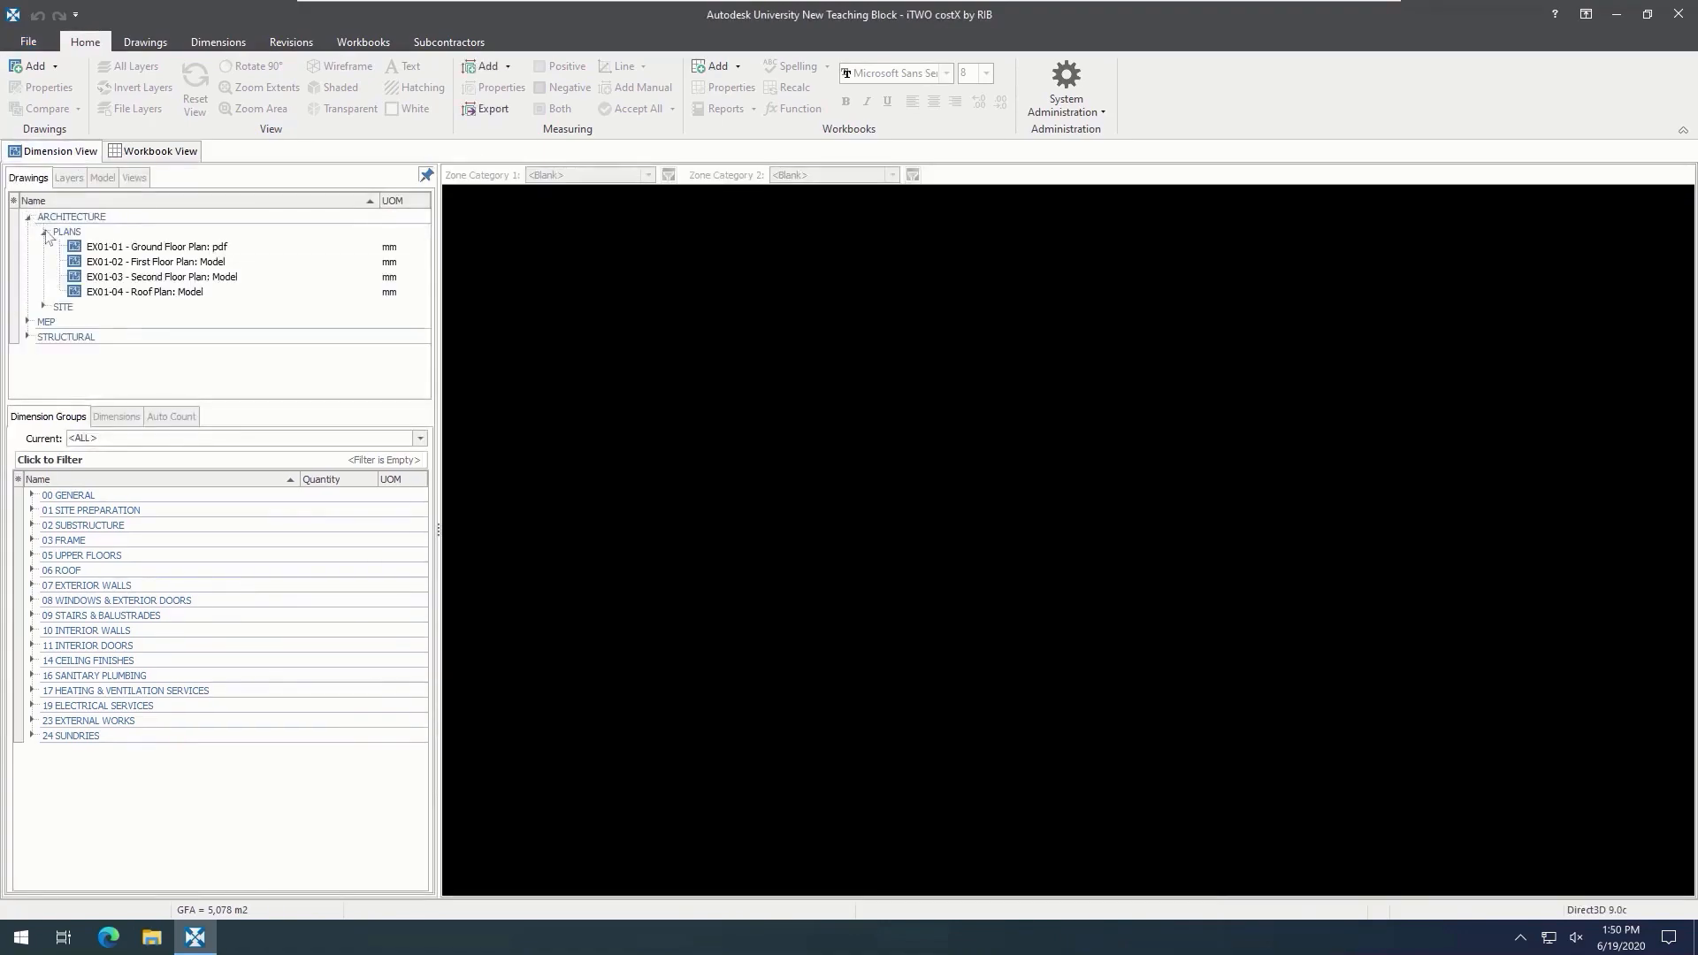
pyautogui.doubleClick(166, 248)
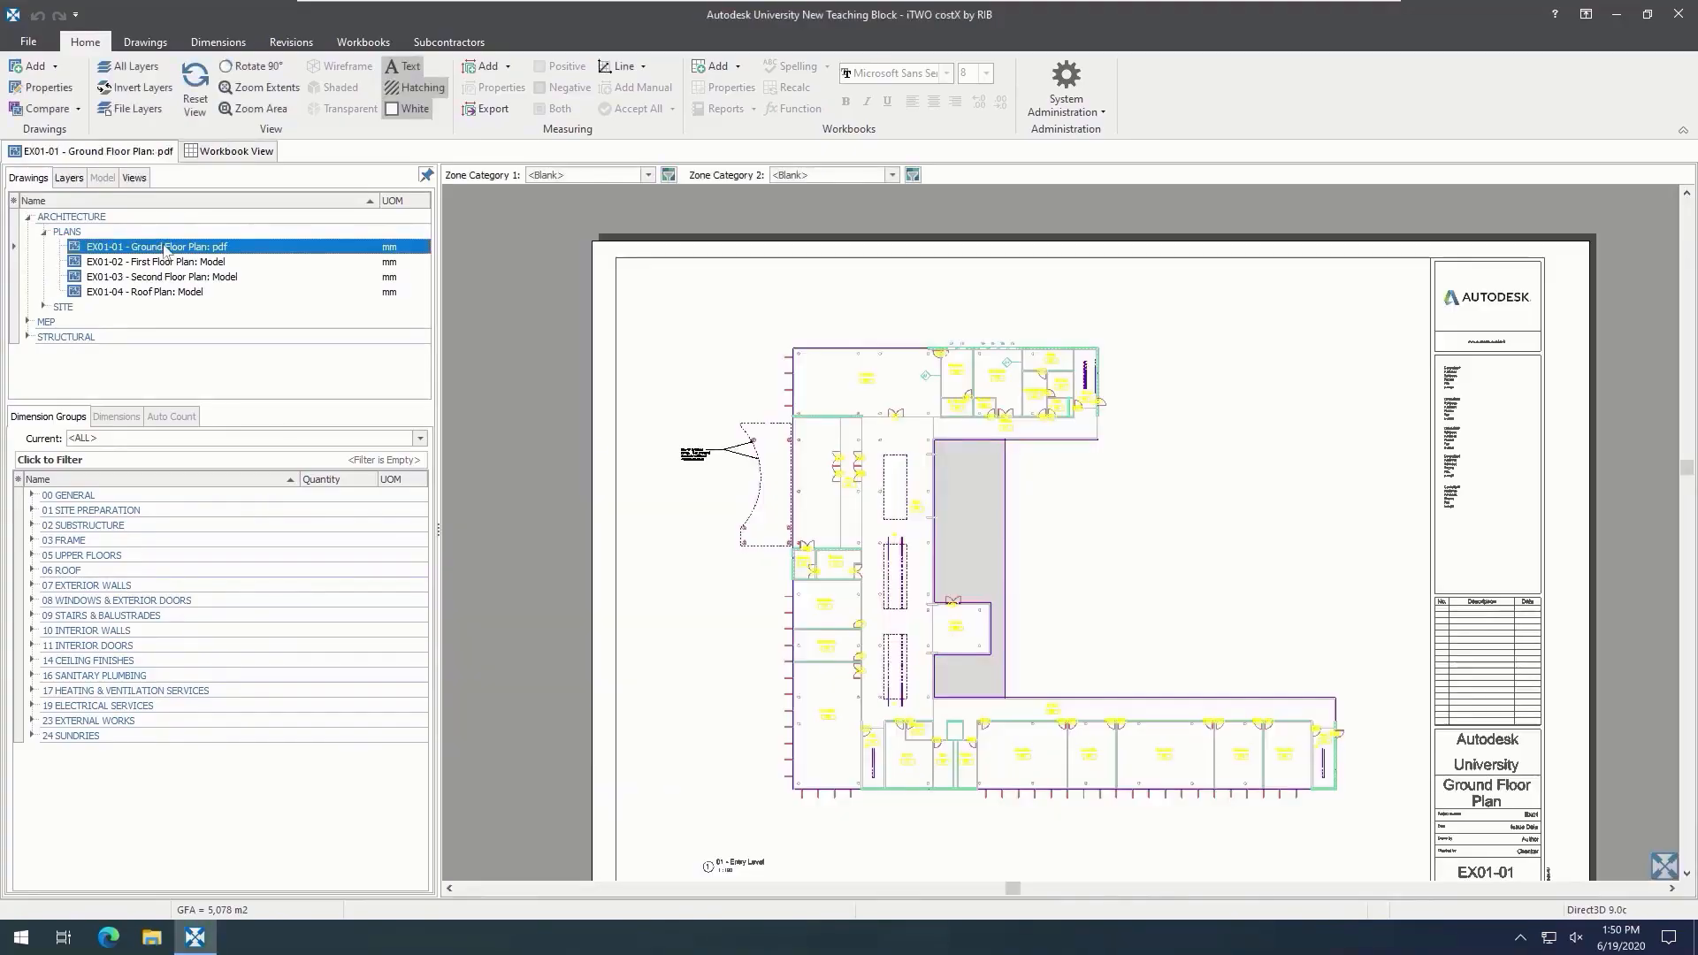
# Step: Review the zones available for Zone Category 1 and Zone Category 2 on the ground floor drawing
pyautogui.click(648, 175)
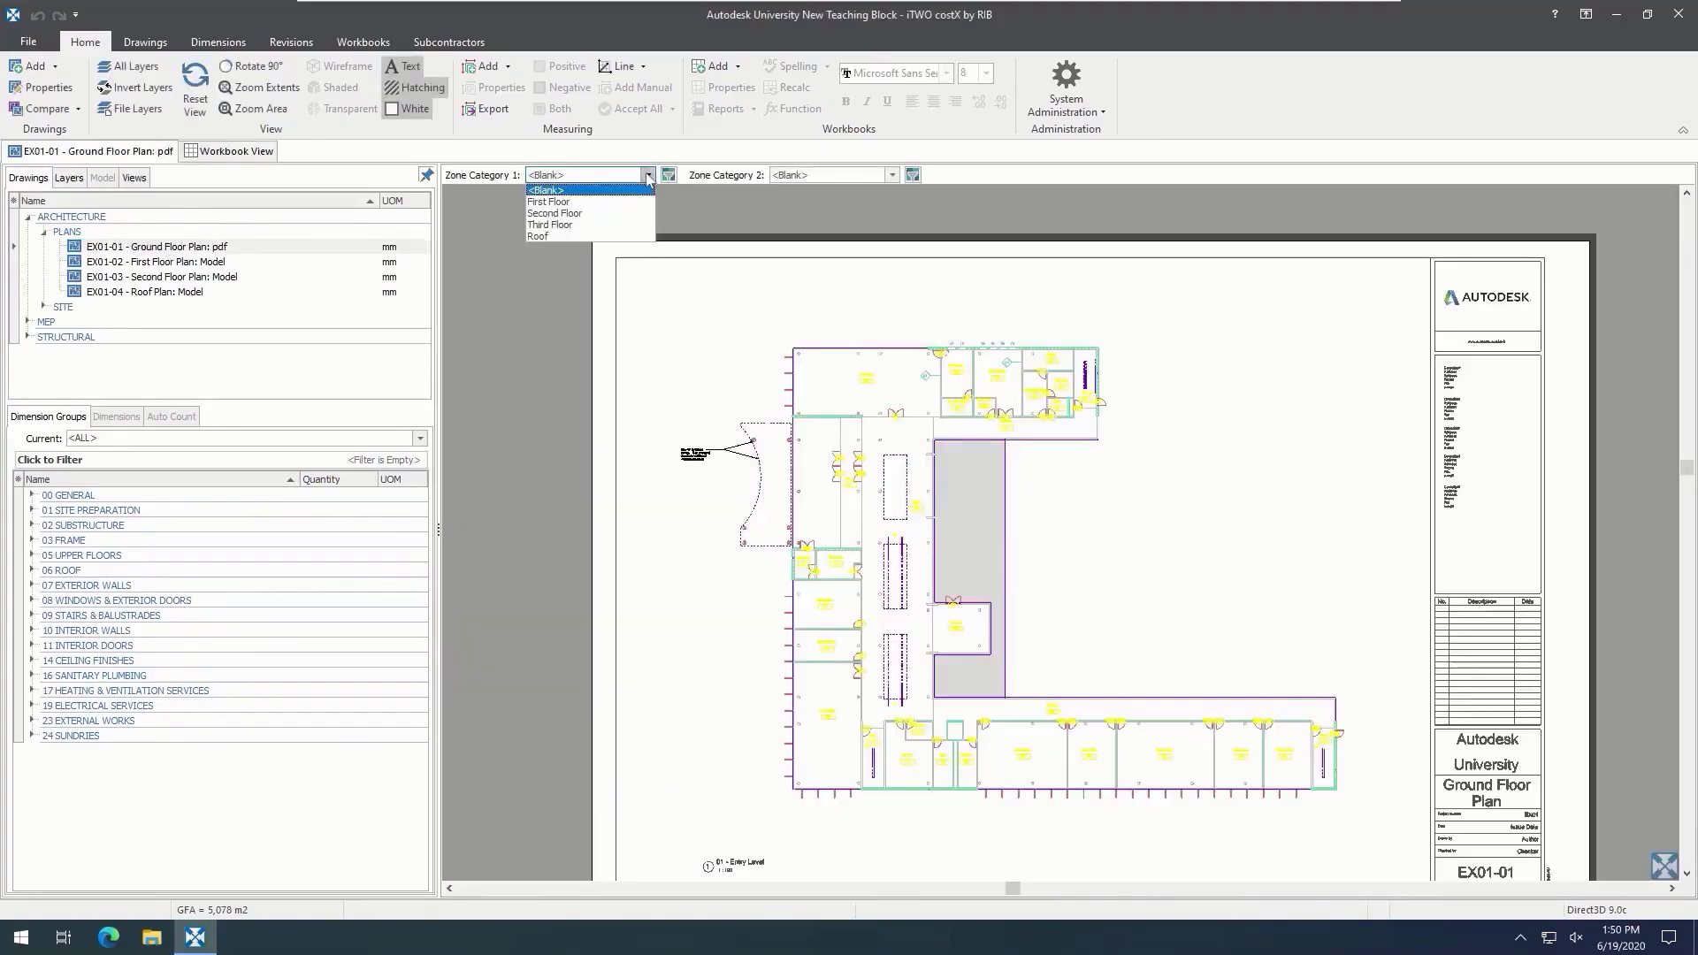
pyautogui.click(648, 176)
pyautogui.click(891, 175)
pyautogui.click(892, 176)
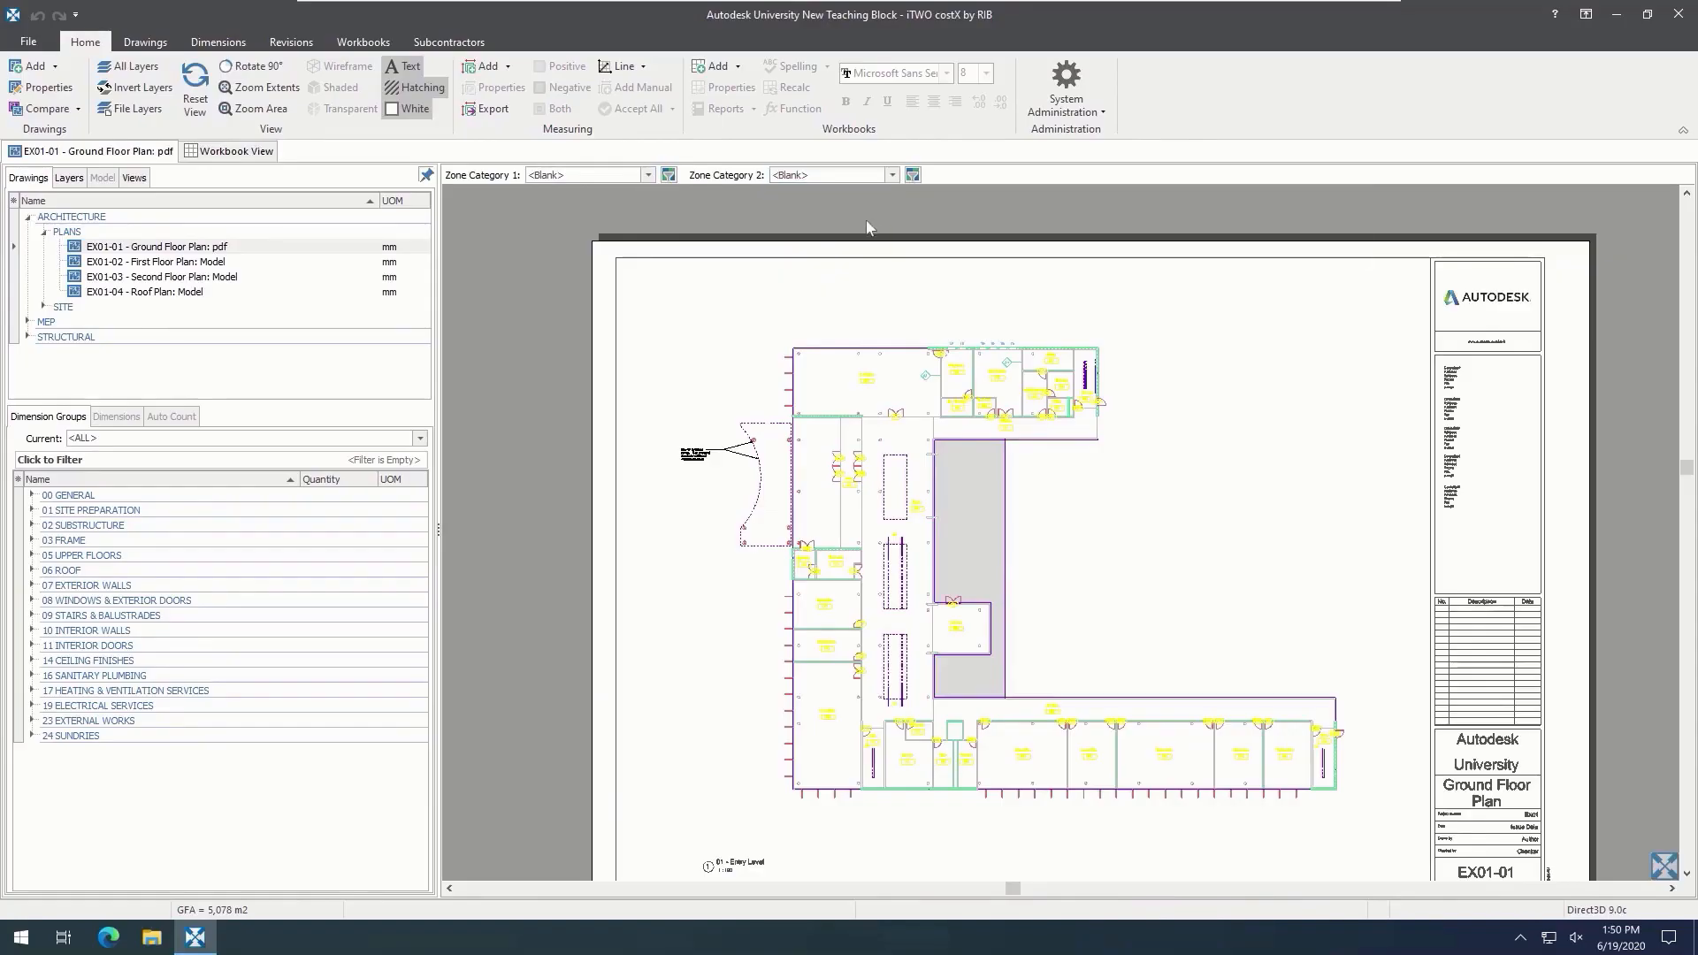
# Step: Show the measured Instruction dimension group from 00 GENERAL, ROOMS on the ground floor plan
pyautogui.click(32, 495)
pyautogui.click(46, 525)
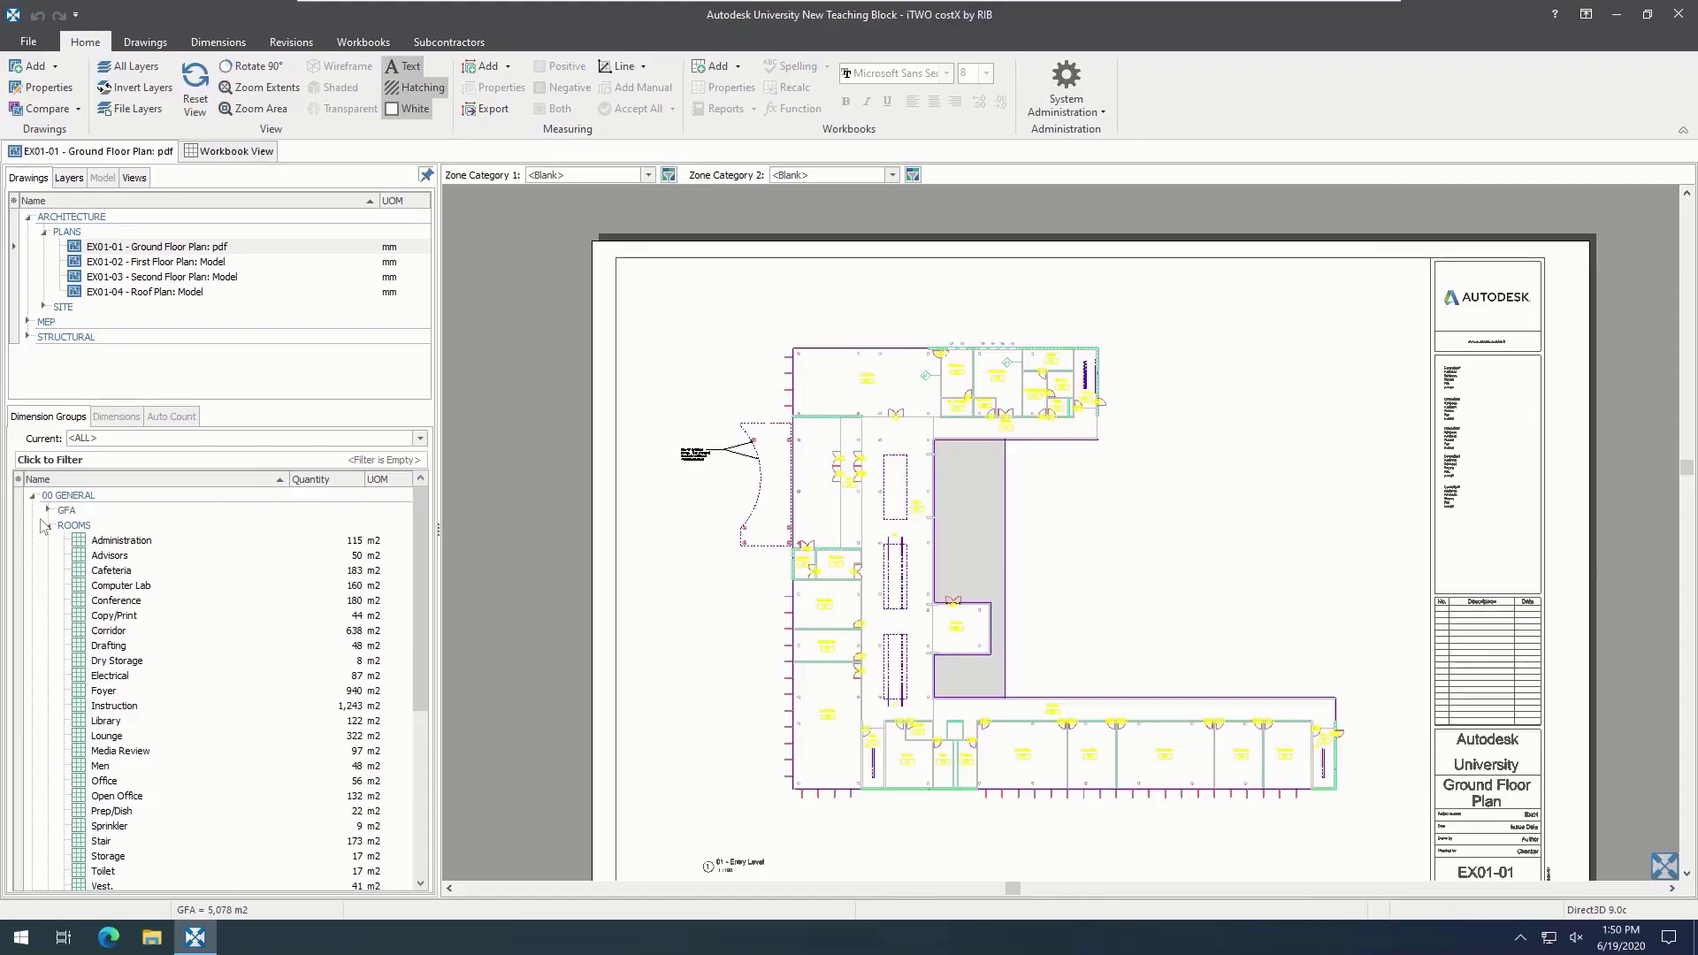
pyautogui.click(148, 708)
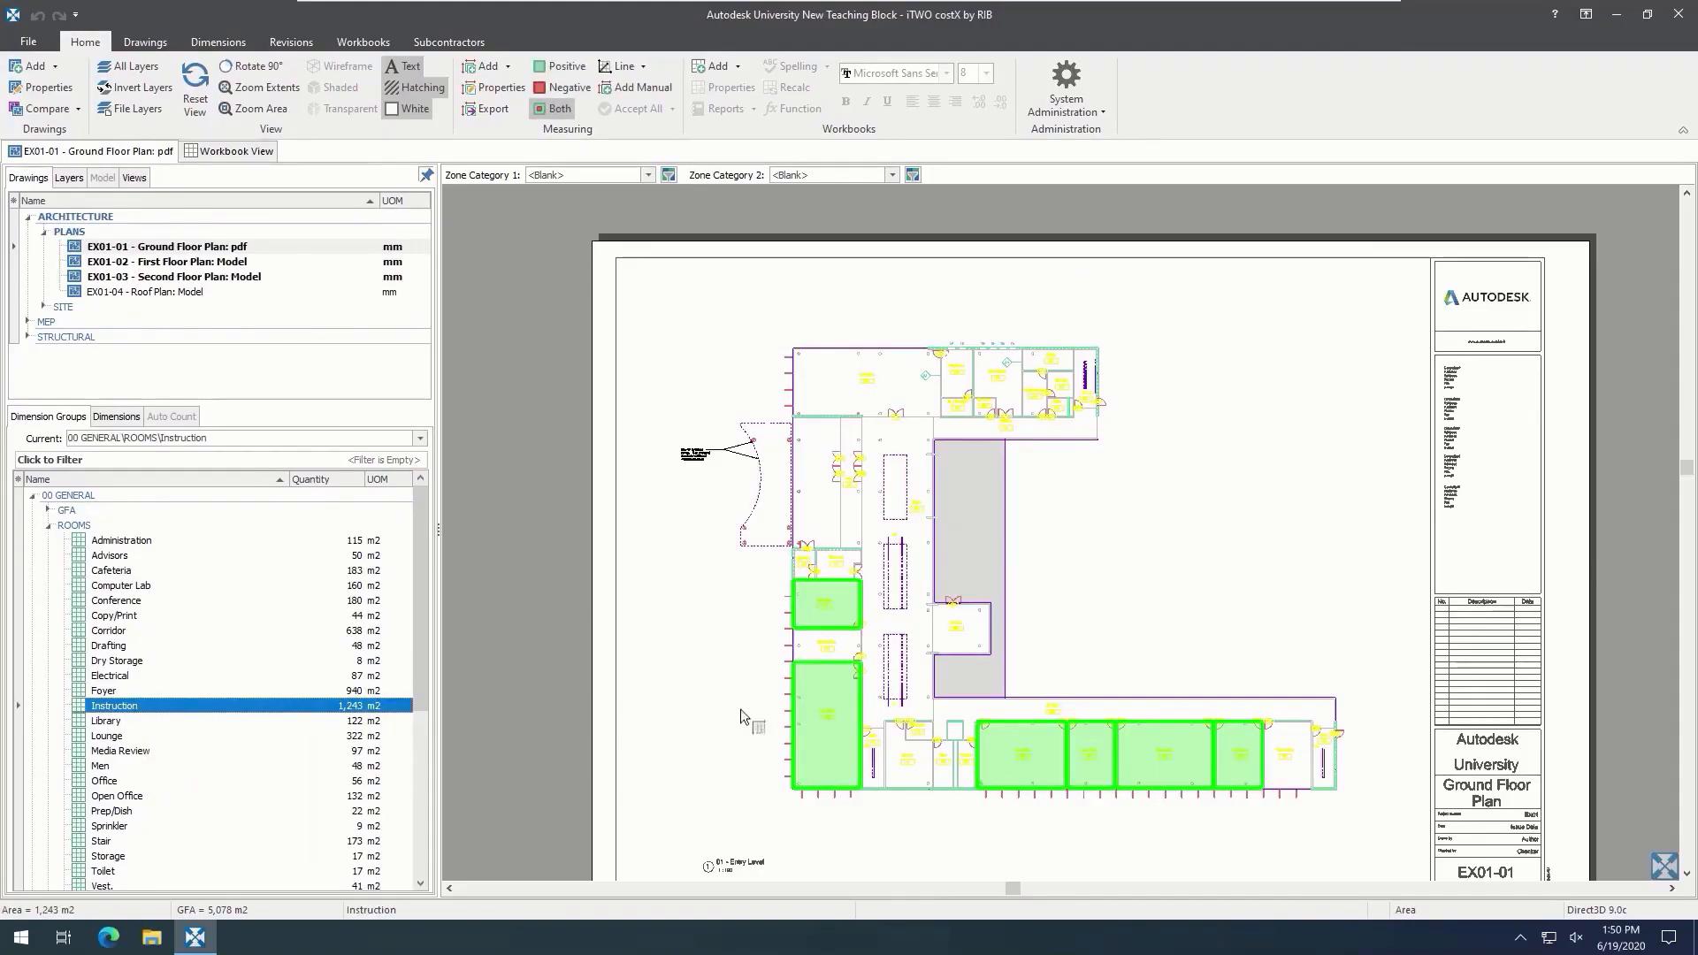
pyautogui.click(843, 608)
# Step: Open the EX01-02 First Floor Plan model and inspect the zones assigned to a measured Office room
pyautogui.doubleClick(249, 262)
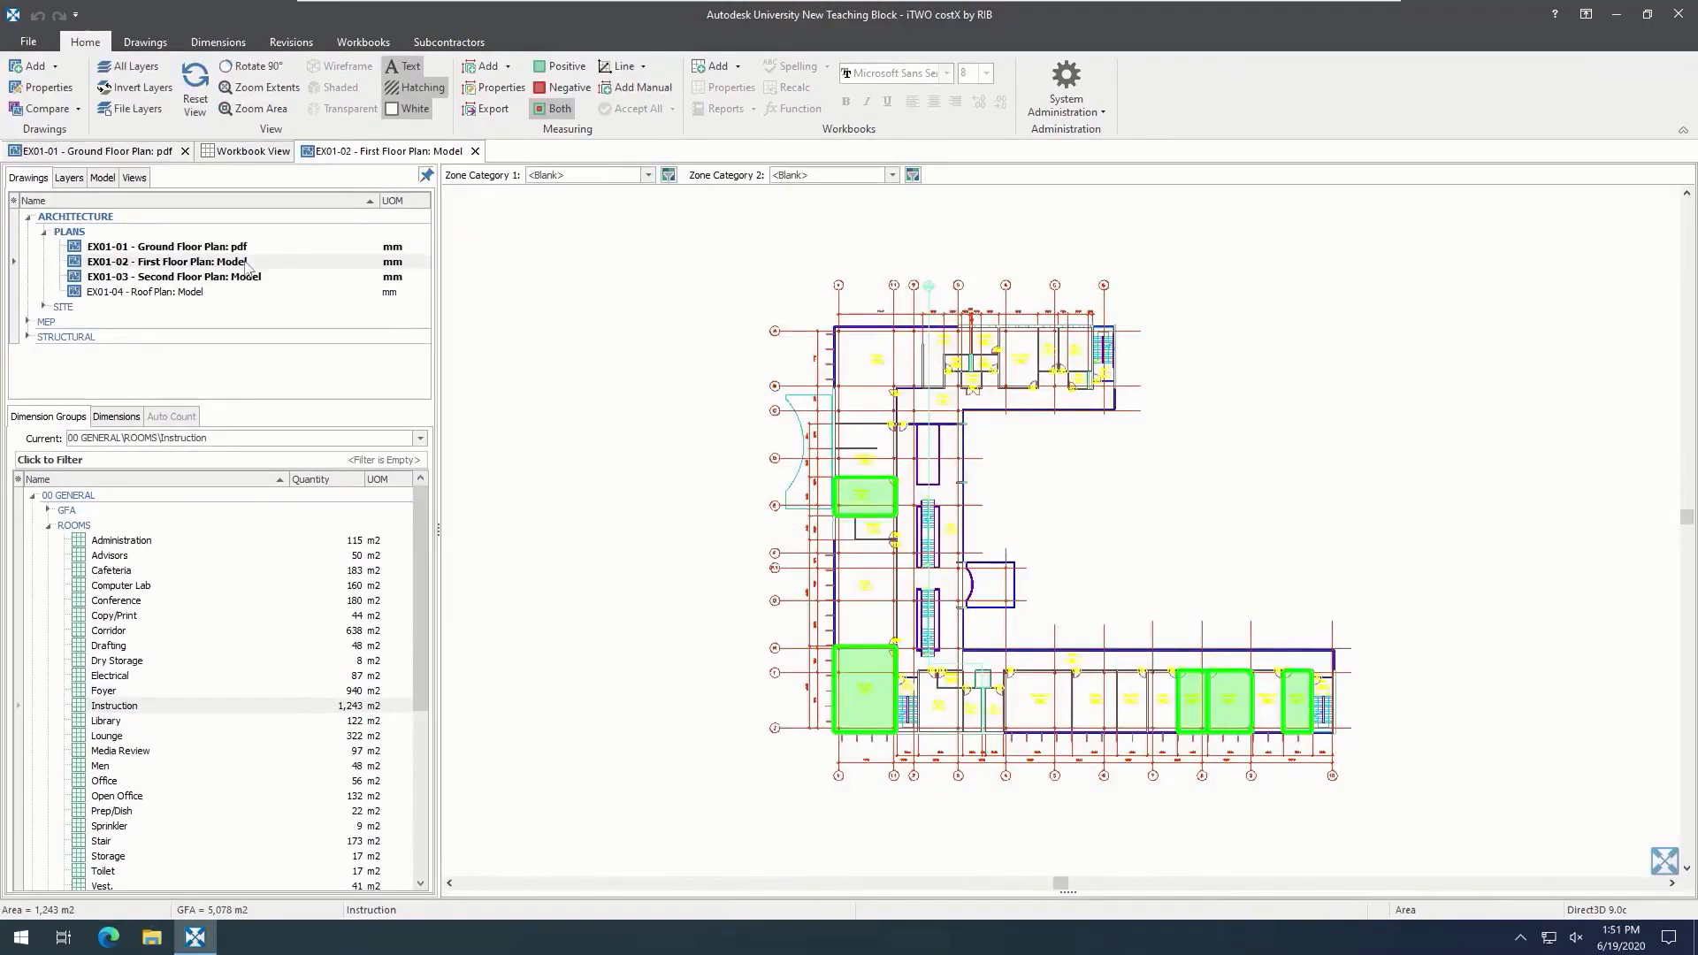
pyautogui.click(133, 780)
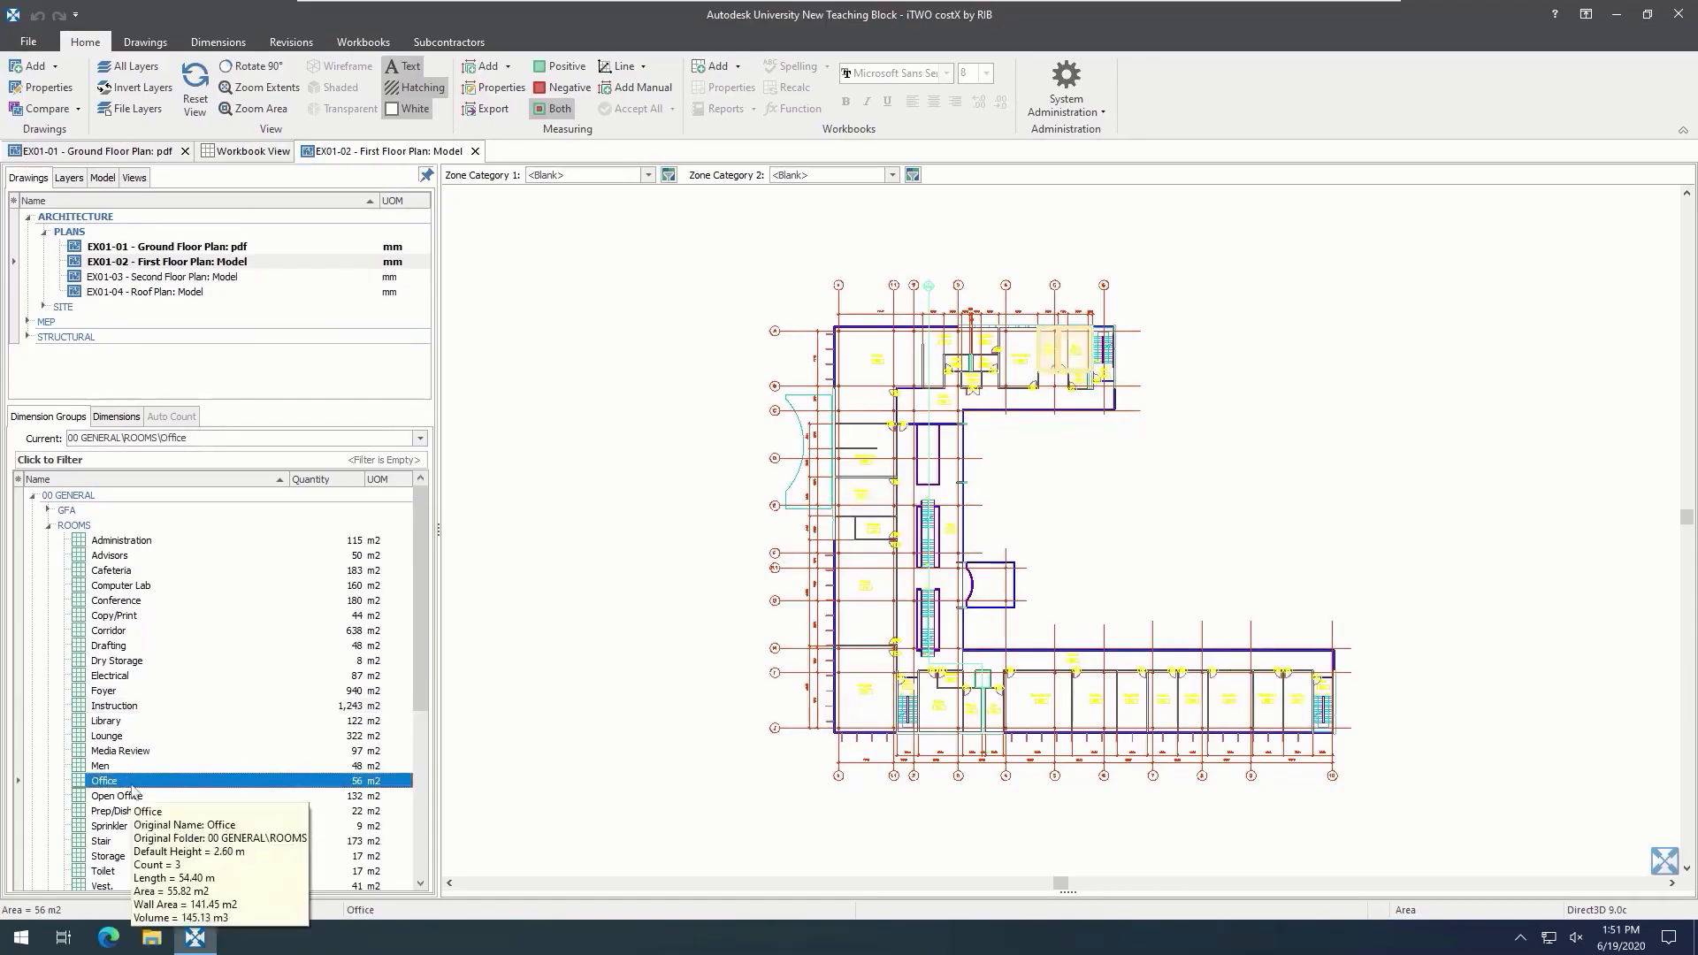
pyautogui.moveTo(1087, 356)
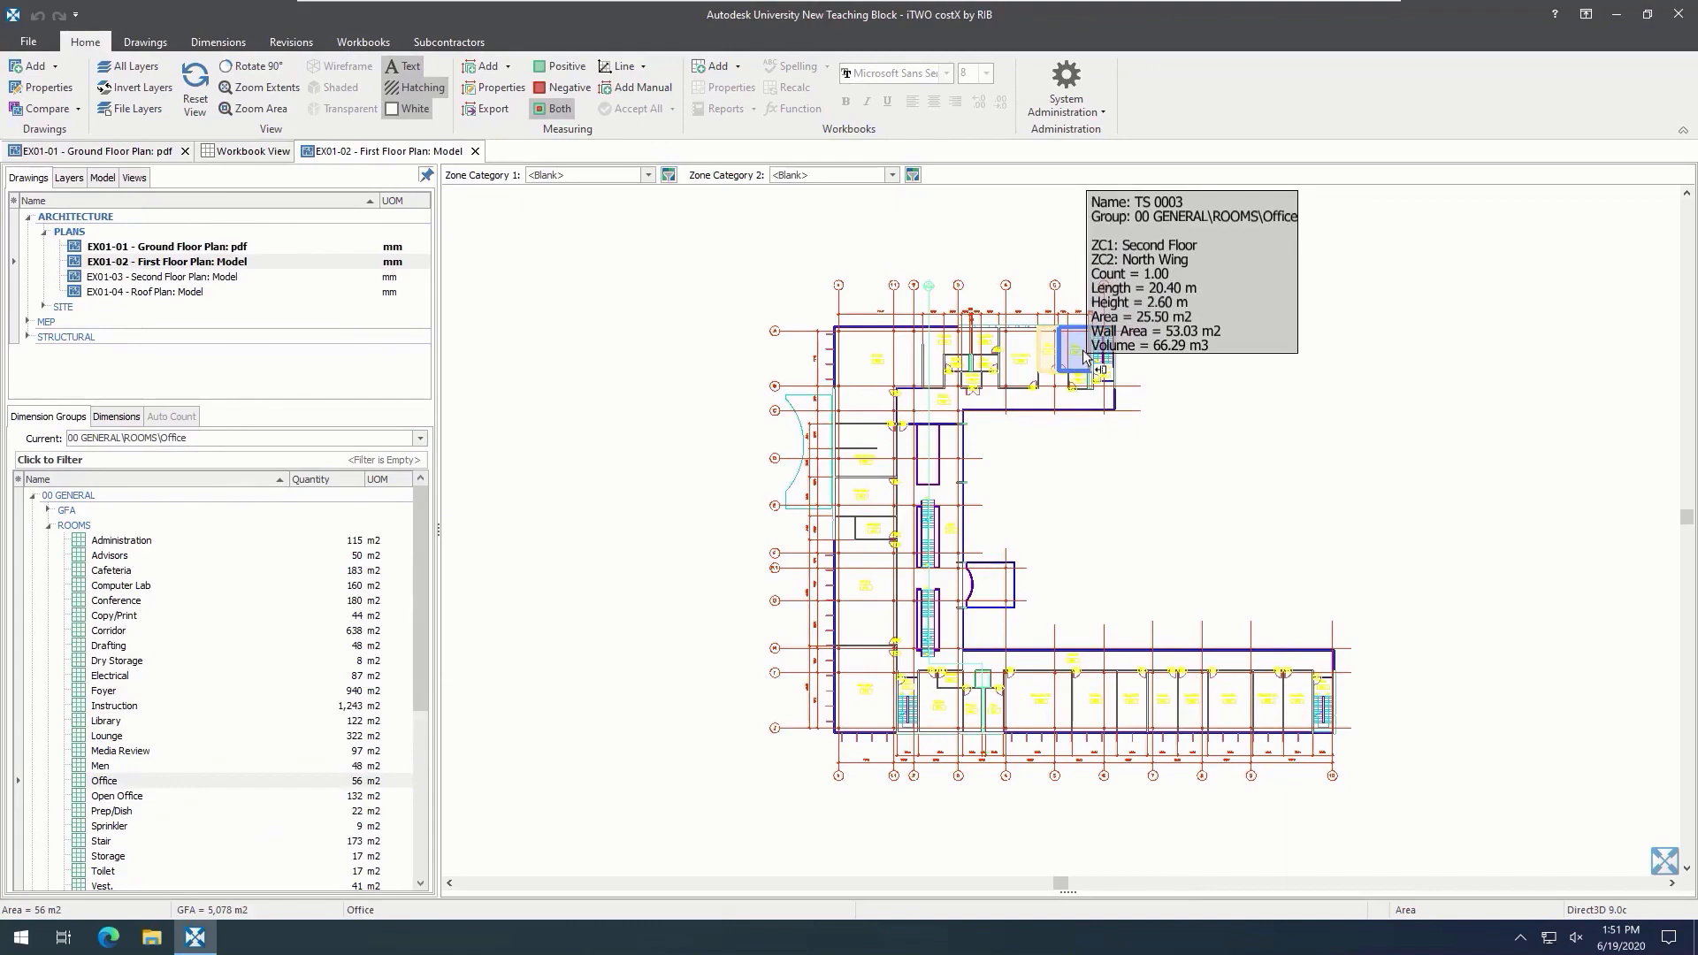
# Step: Add a new project zone named East Wing to Zone Category 2 and check it among that category's choices
pyautogui.click(246, 46)
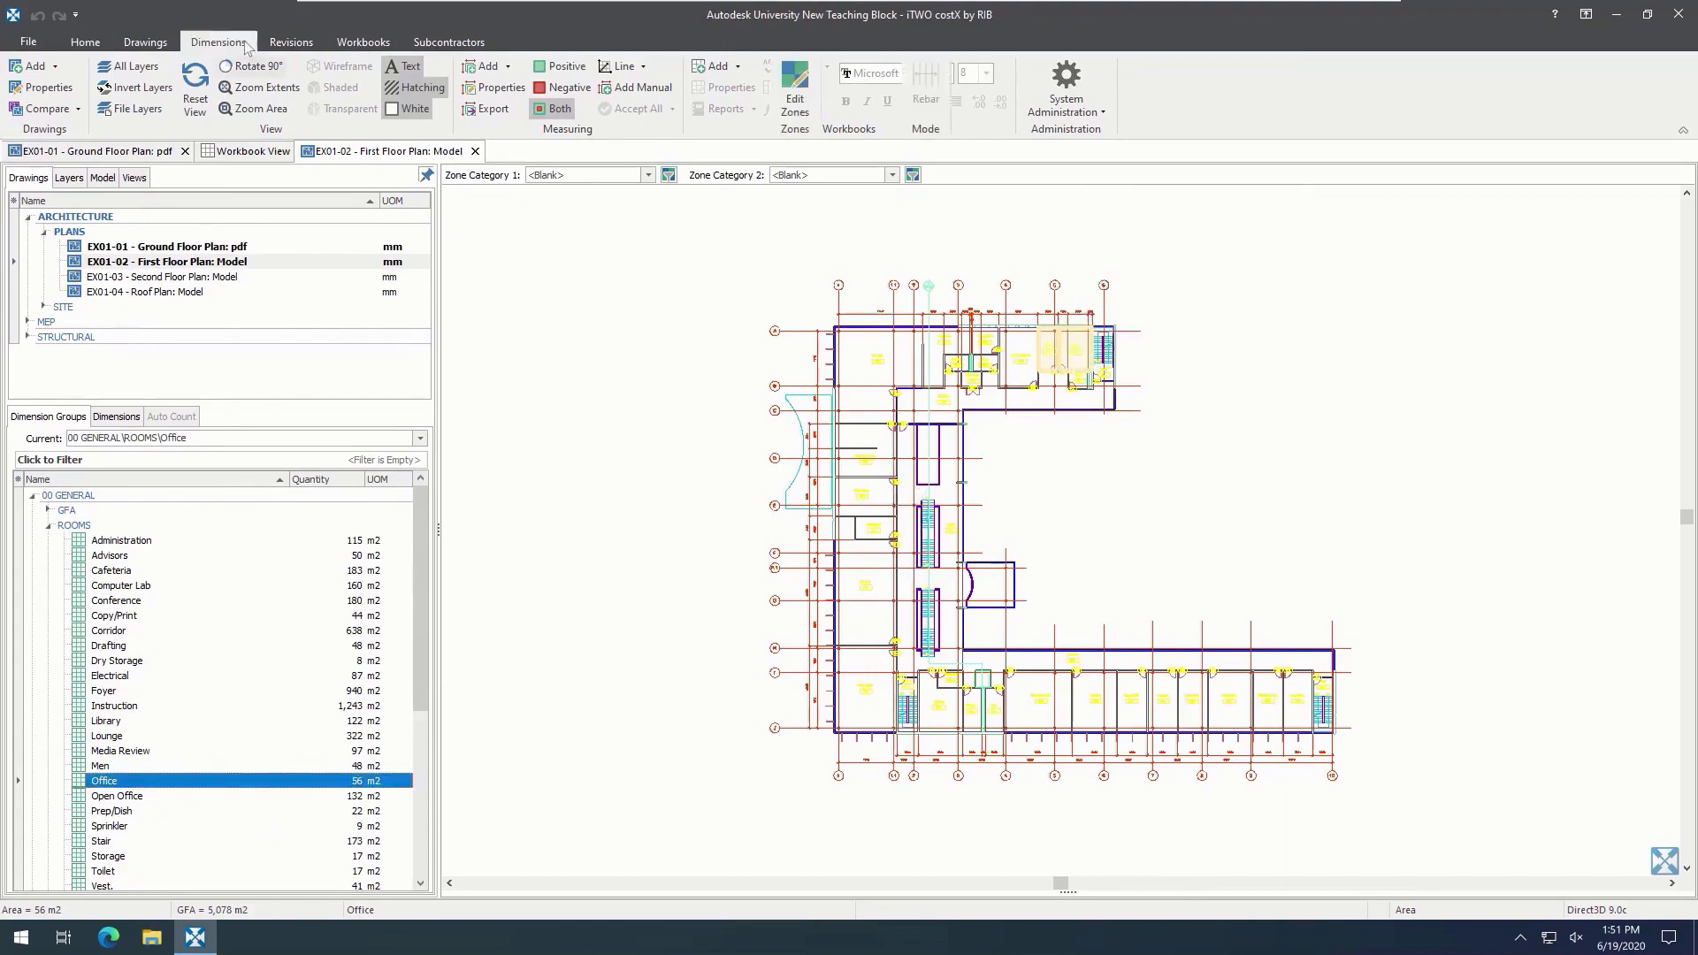
pyautogui.click(807, 96)
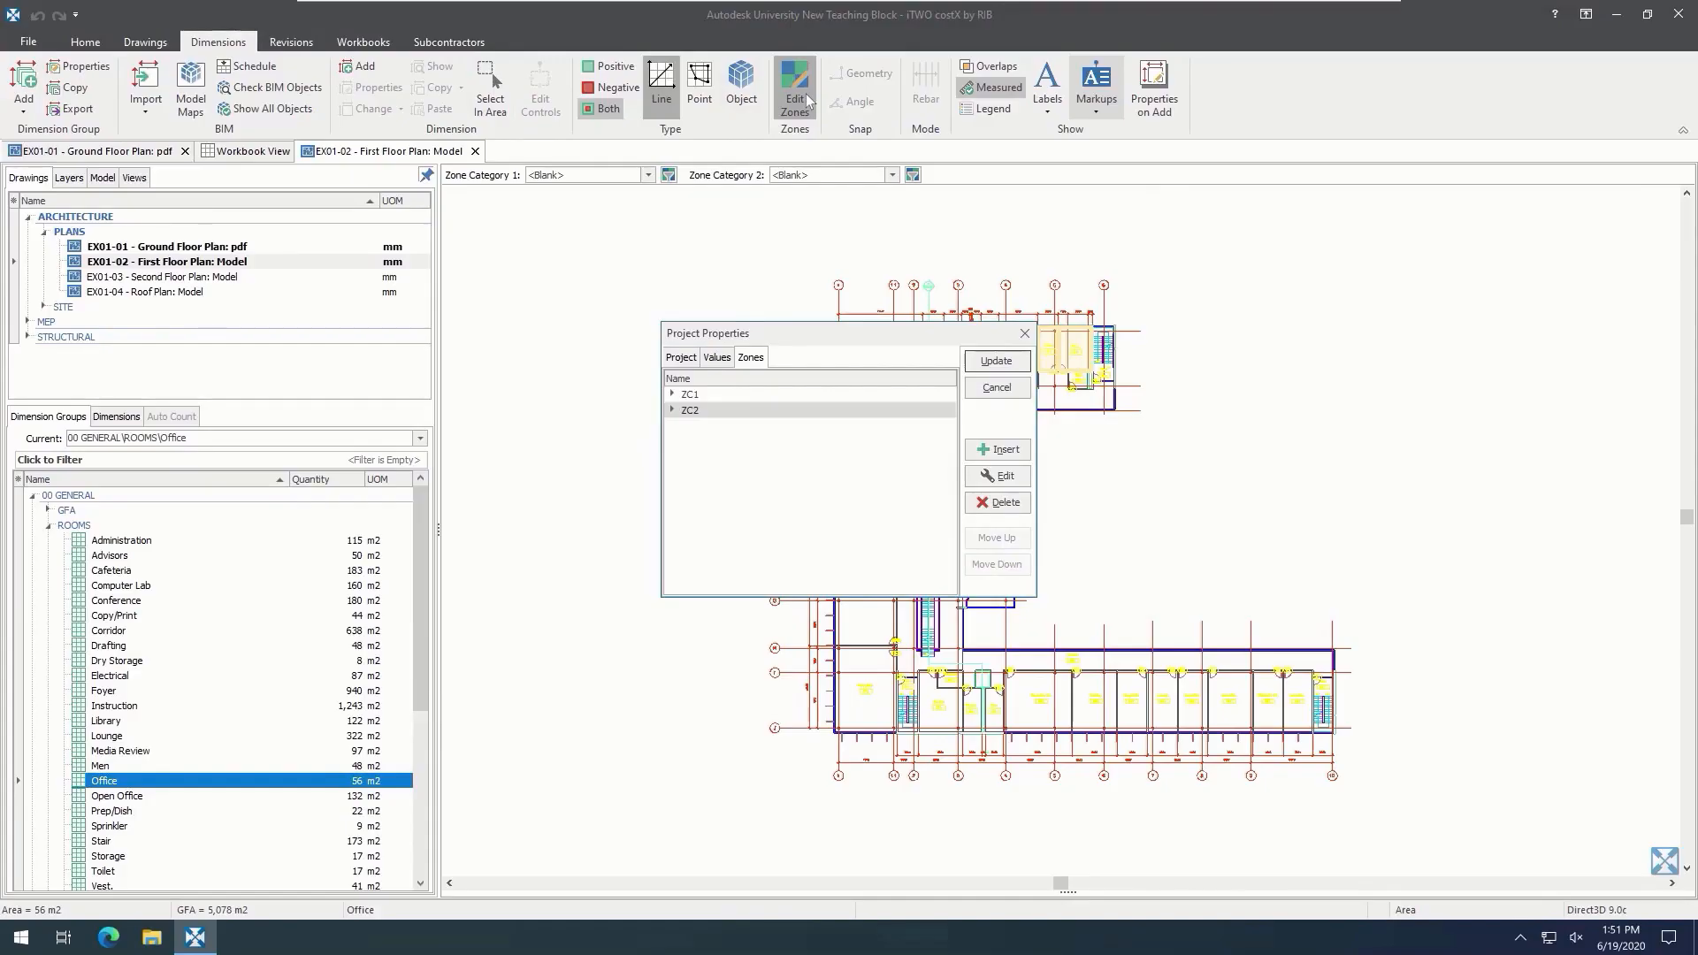
pyautogui.click(672, 393)
pyautogui.click(672, 473)
pyautogui.click(998, 451)
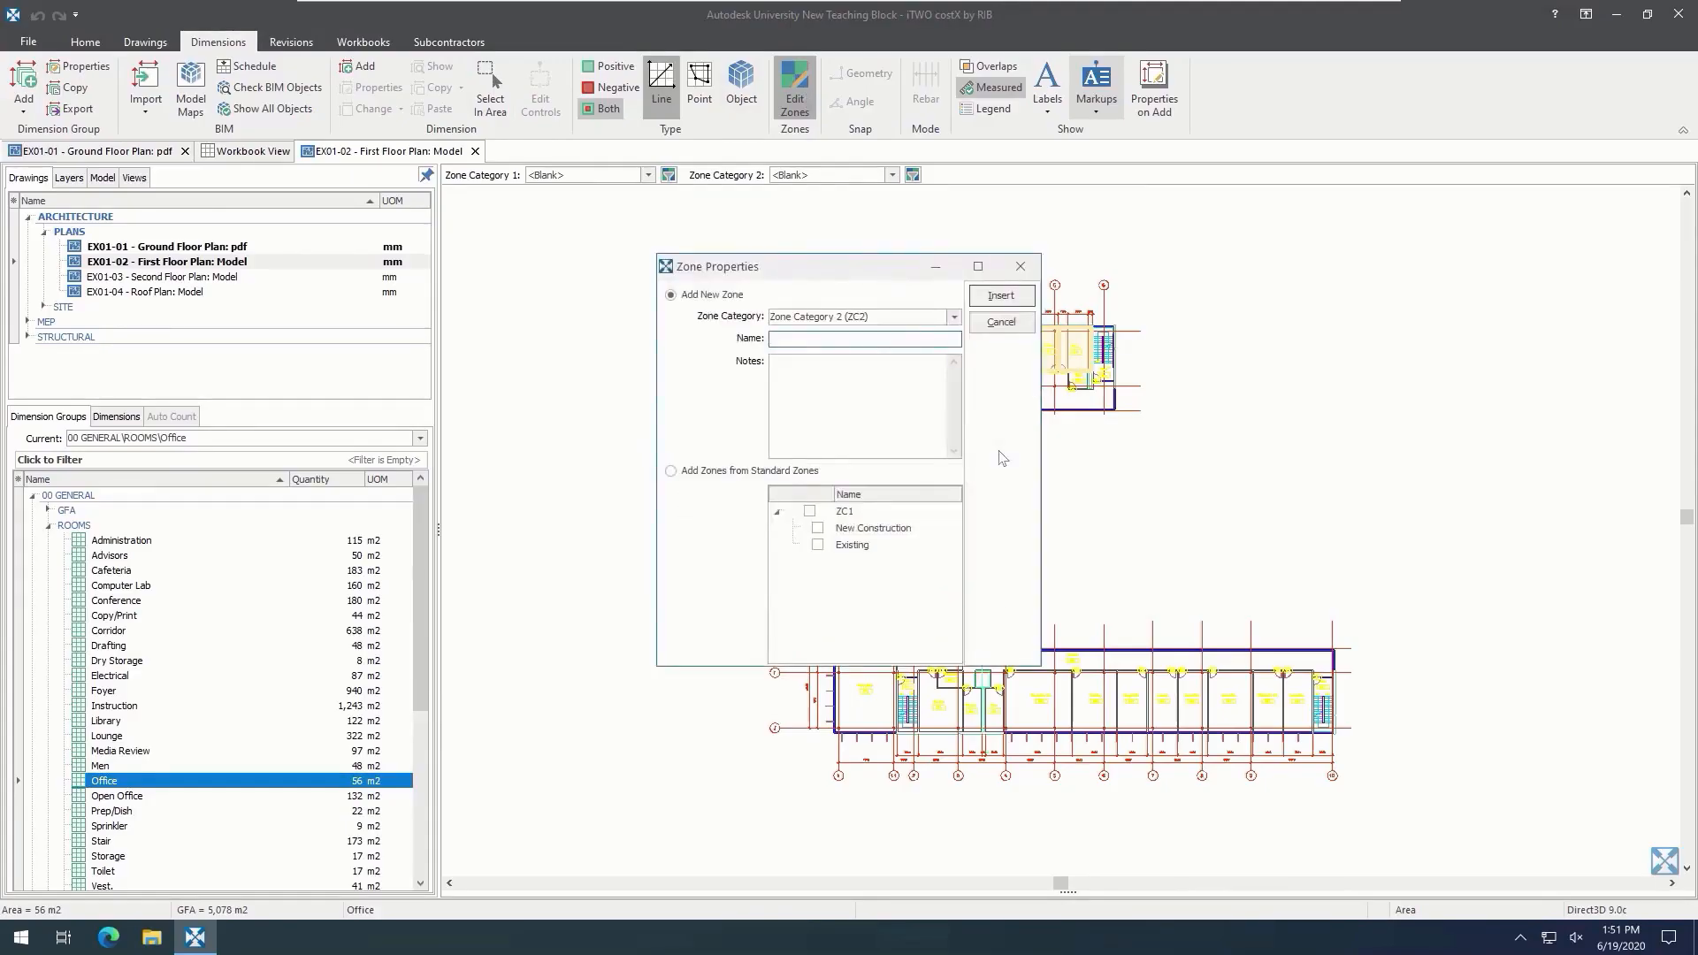
pyautogui.write('East Wing')
pyautogui.click(1024, 294)
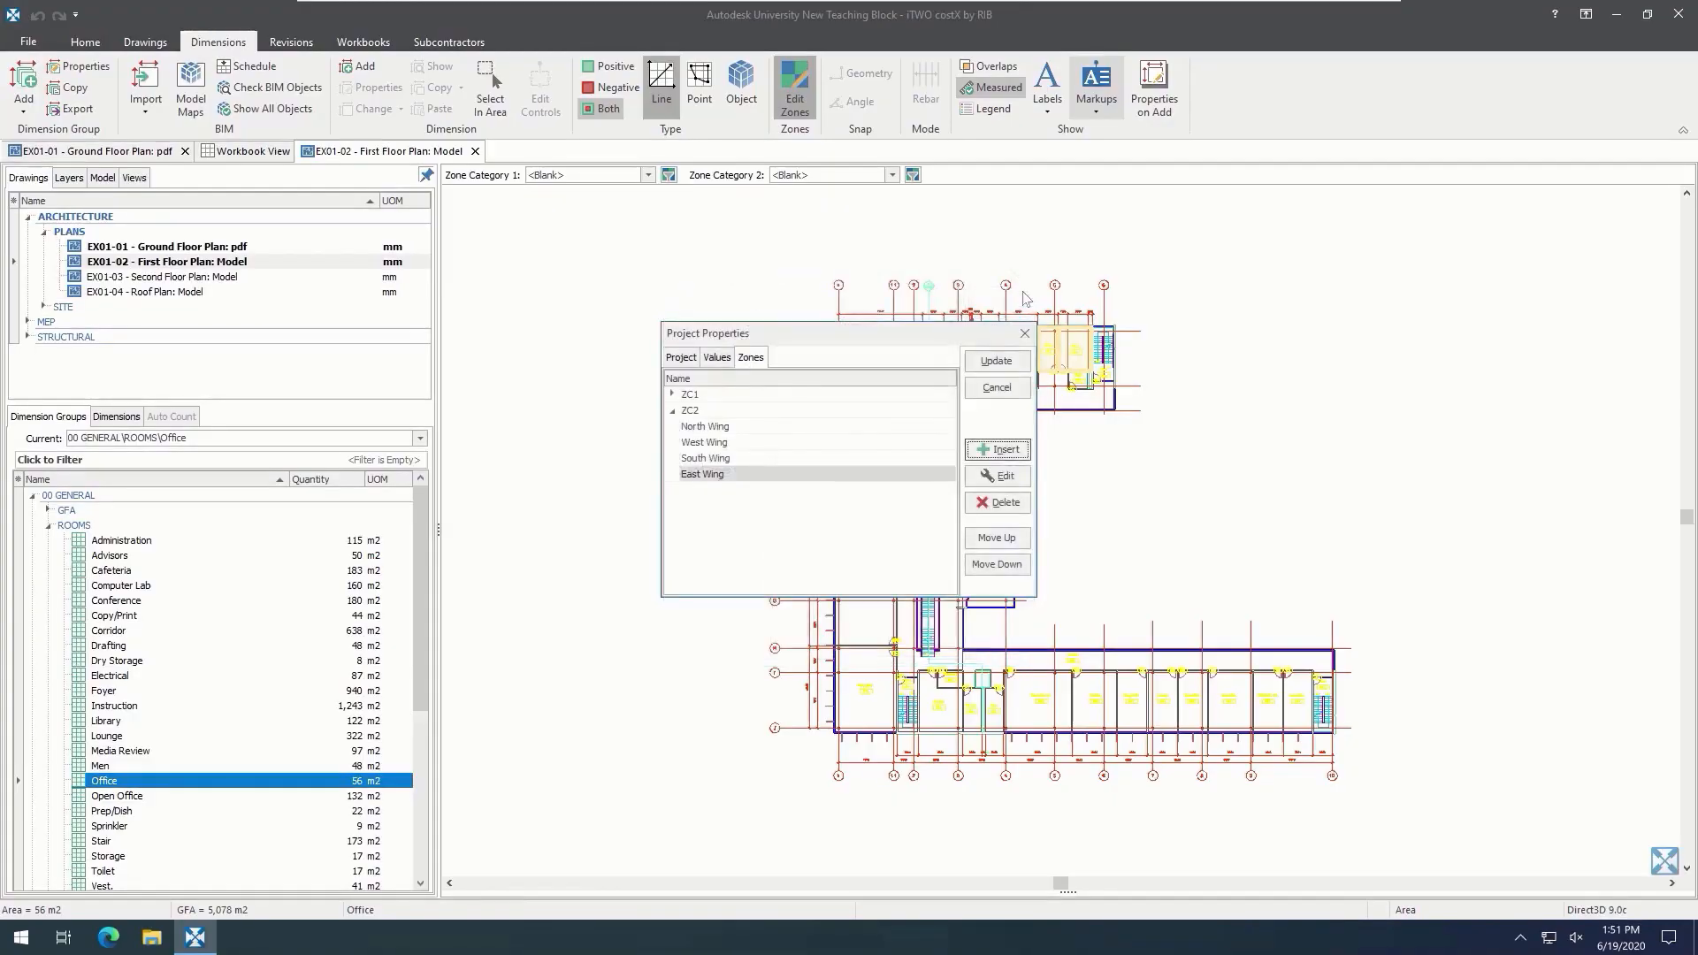
pyautogui.click(996, 361)
pyautogui.click(892, 175)
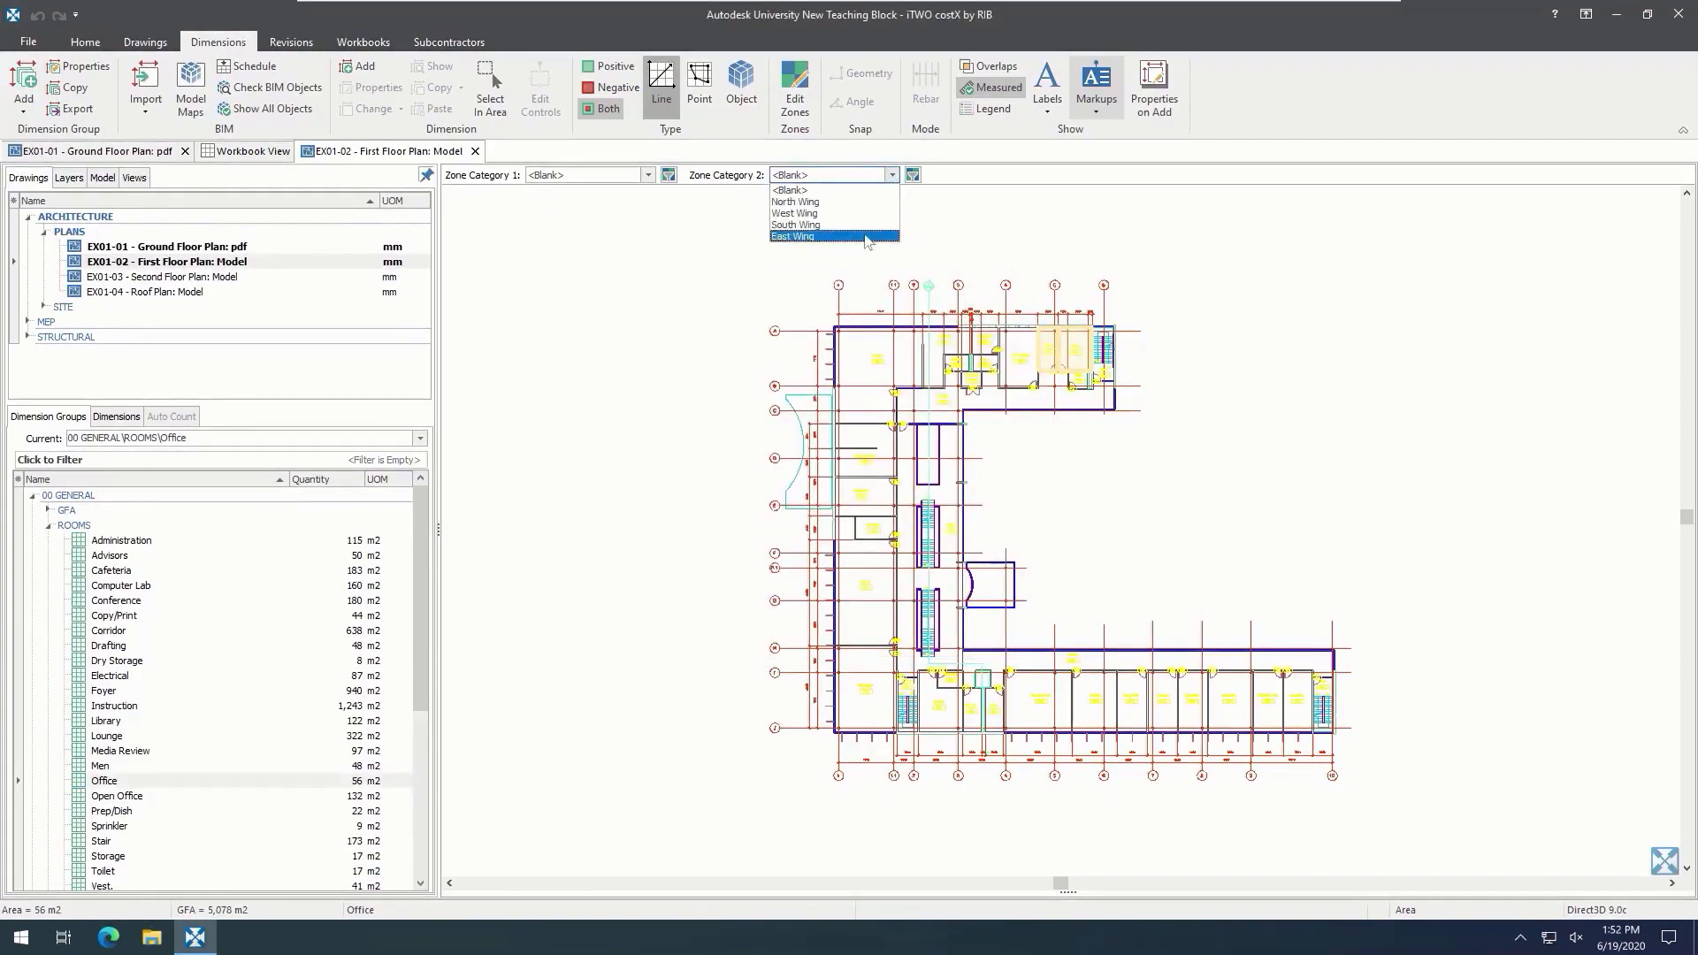
pyautogui.press('Escape')
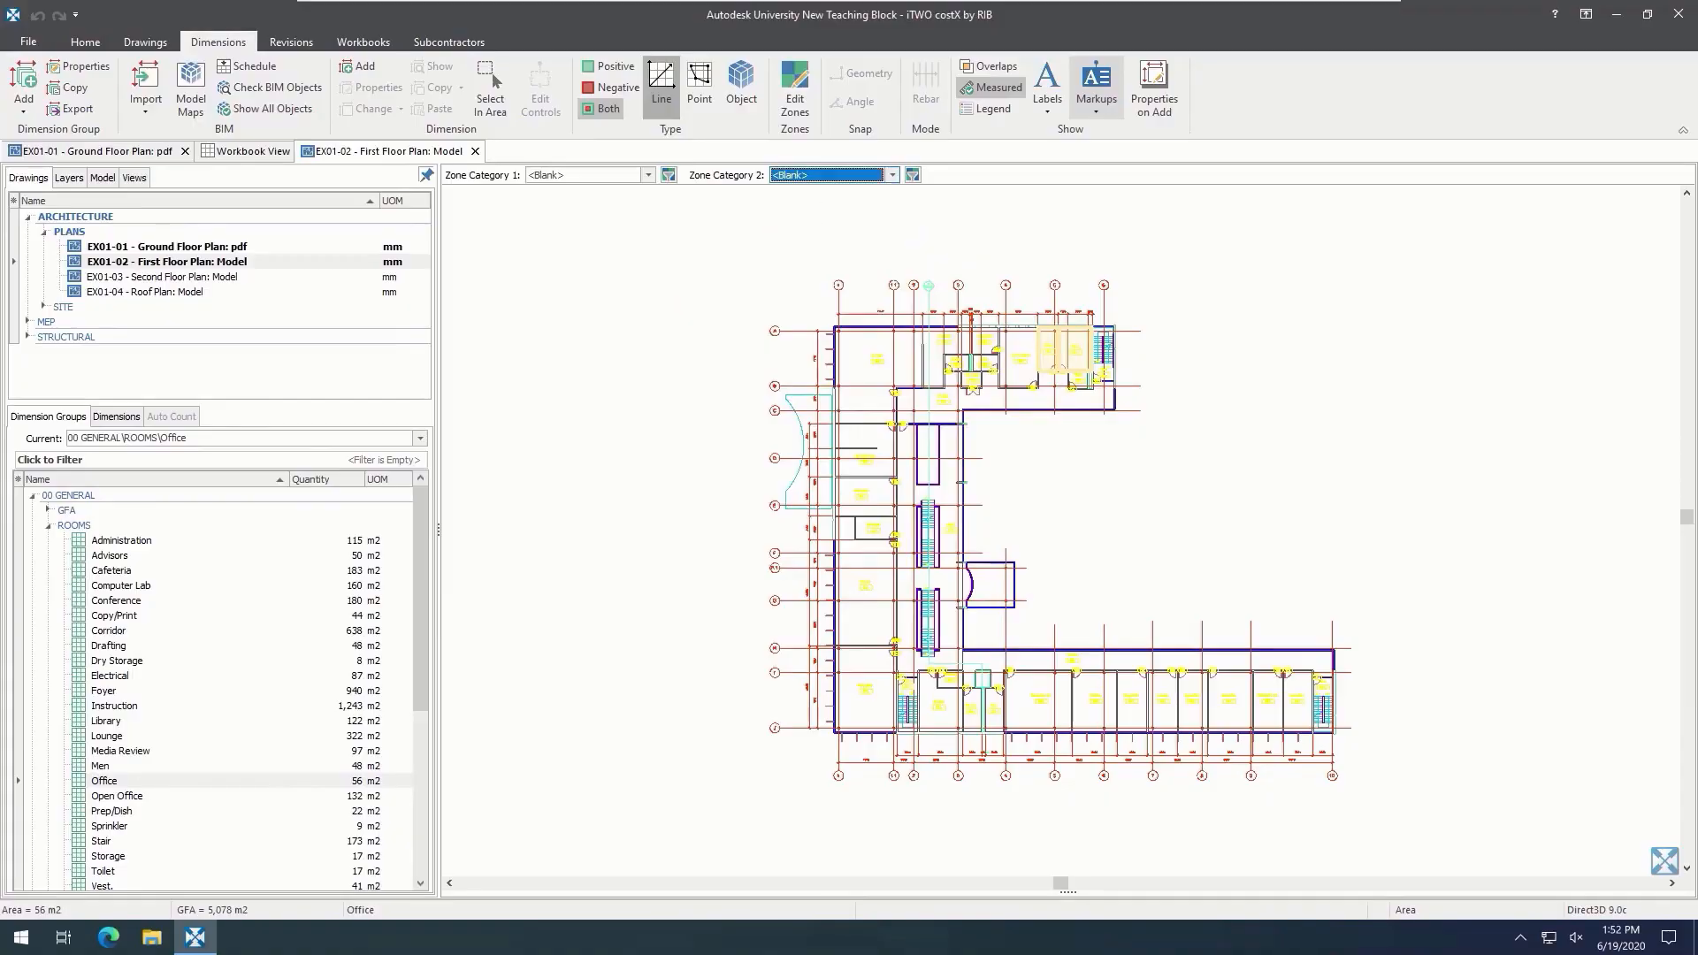
# Step: Open the Elemental Estimate workbook and its Workbook Properties
pyautogui.click(284, 155)
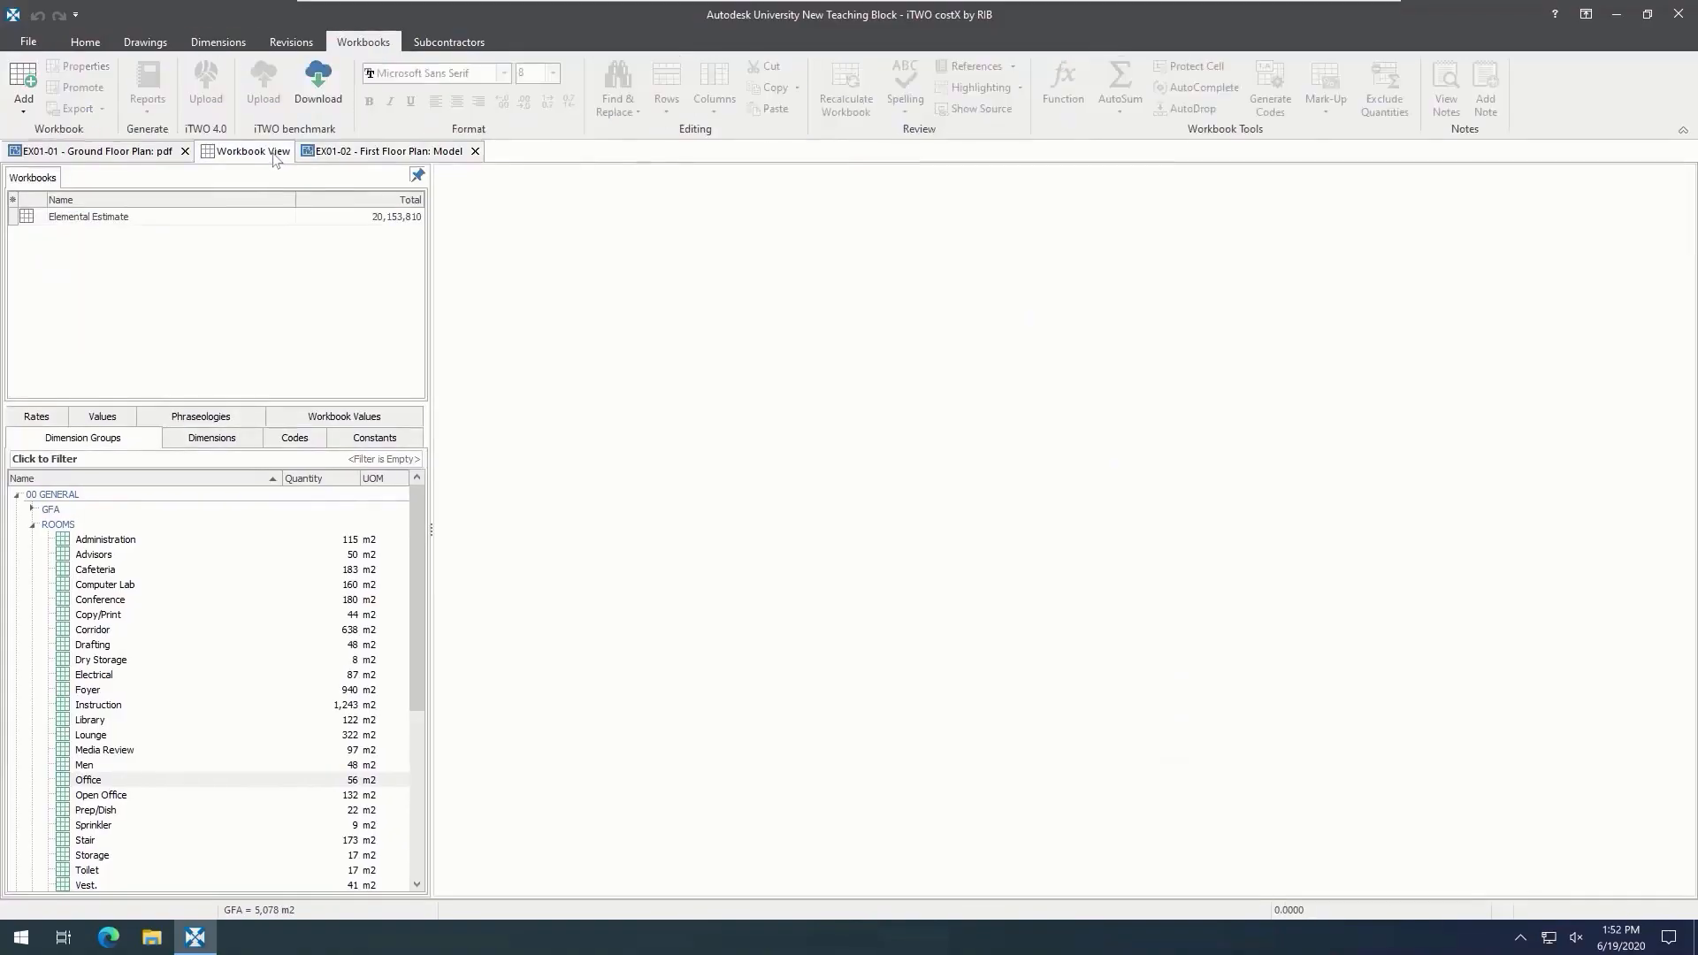
pyautogui.doubleClick(193, 215)
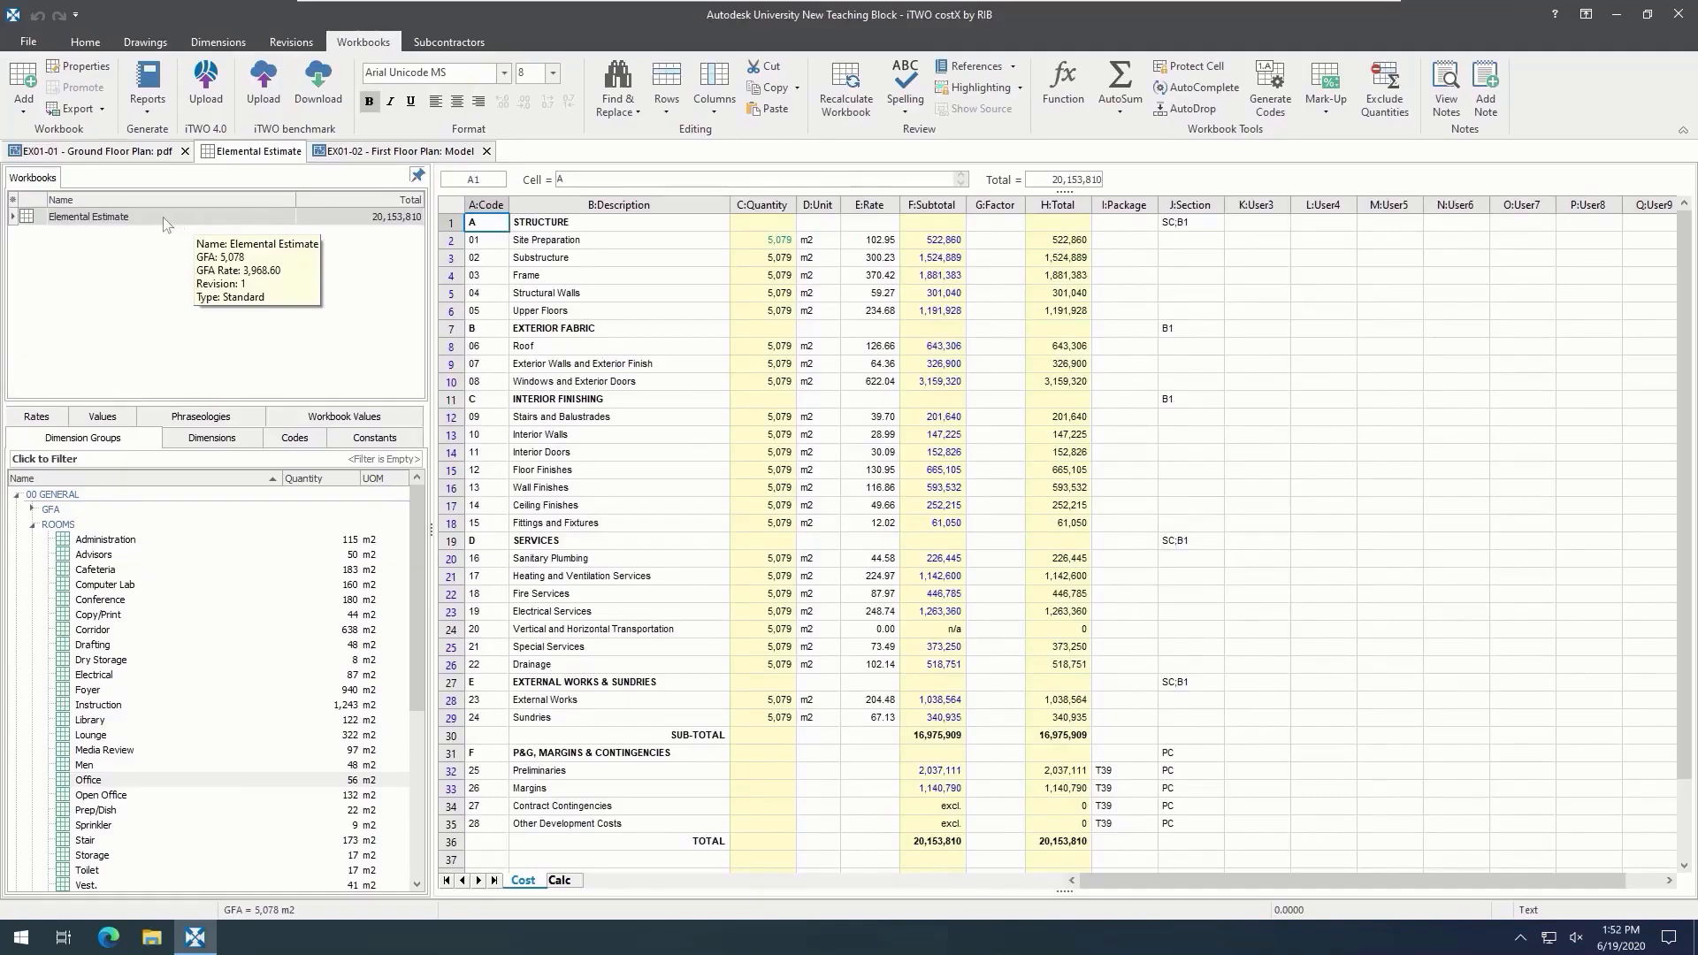
pyautogui.doubleClick(163, 217)
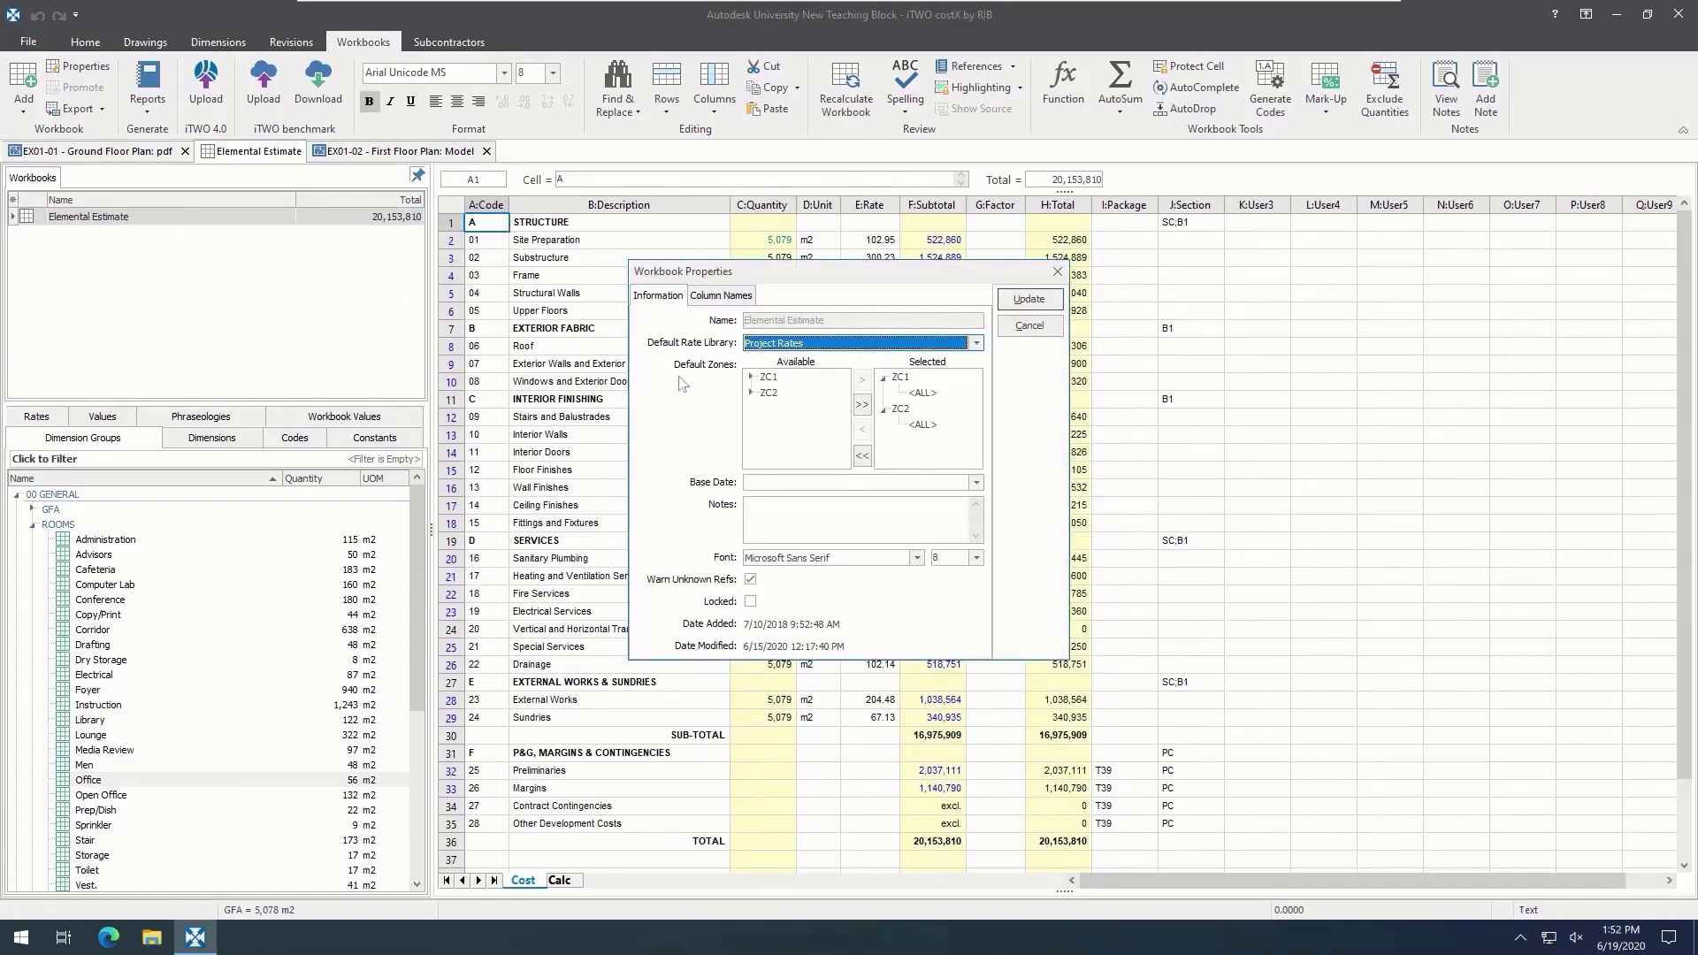
# Step: Add First Floor from ZC1 and North Wing from ZC2 to the workbook's selected default zones
pyautogui.click(752, 378)
pyautogui.doubleClick(791, 411)
pyautogui.click(752, 457)
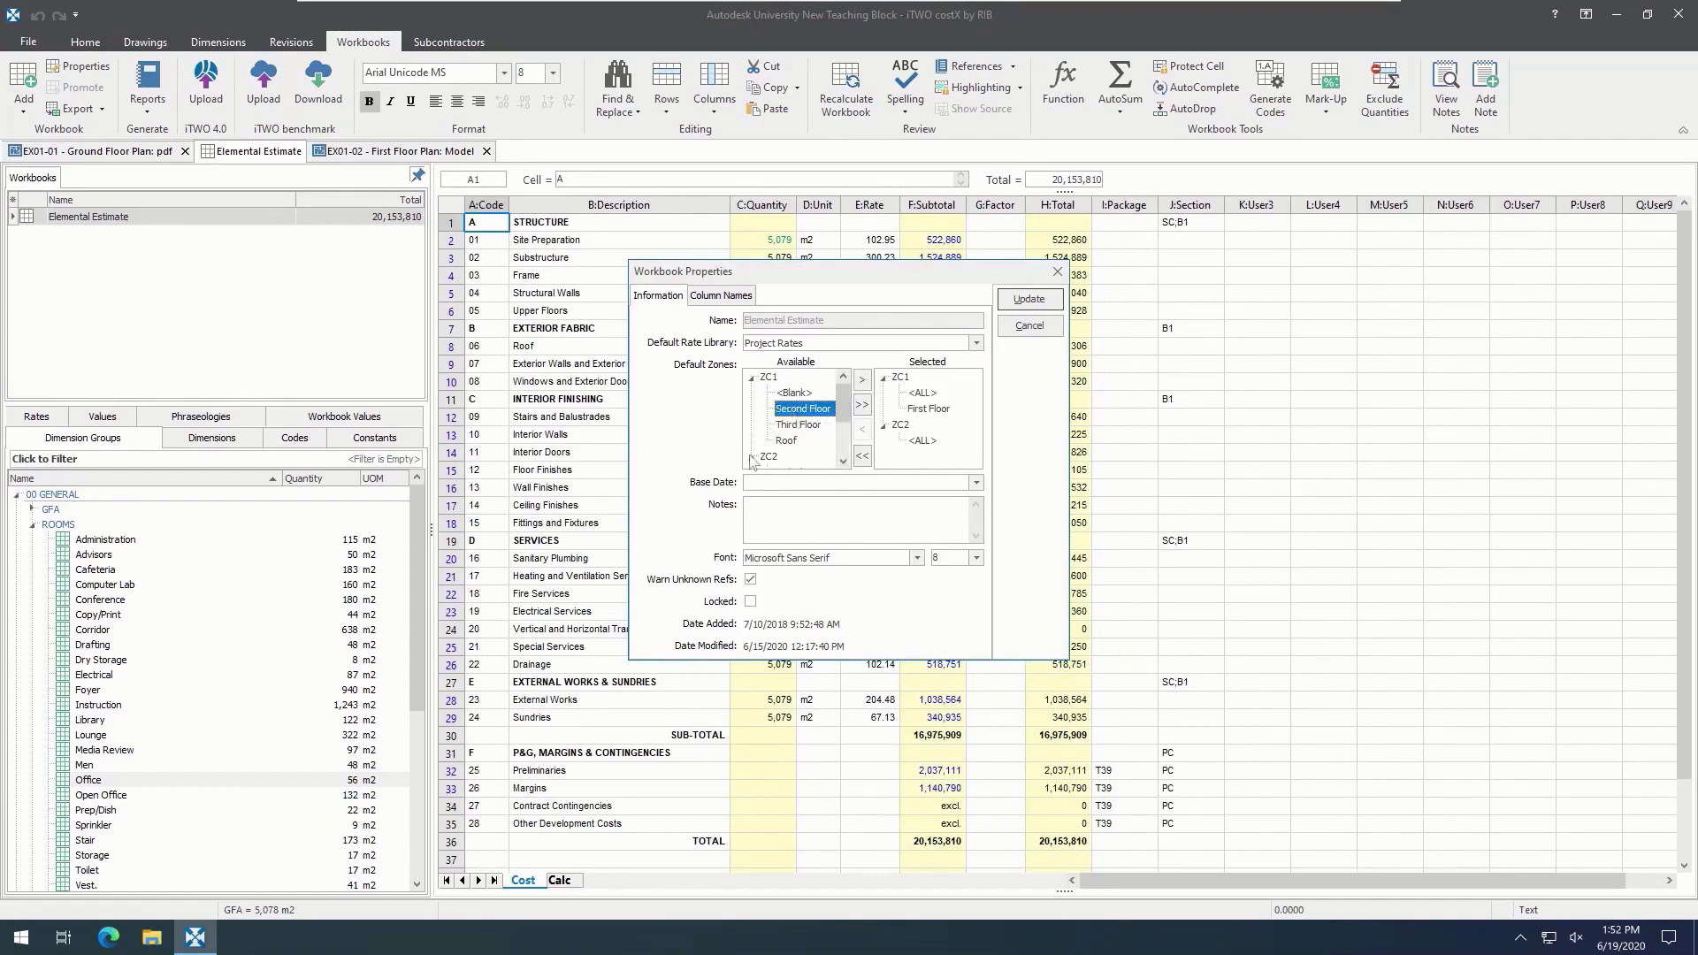
pyautogui.scroll(-1, 791, 433)
pyautogui.doubleClick(790, 442)
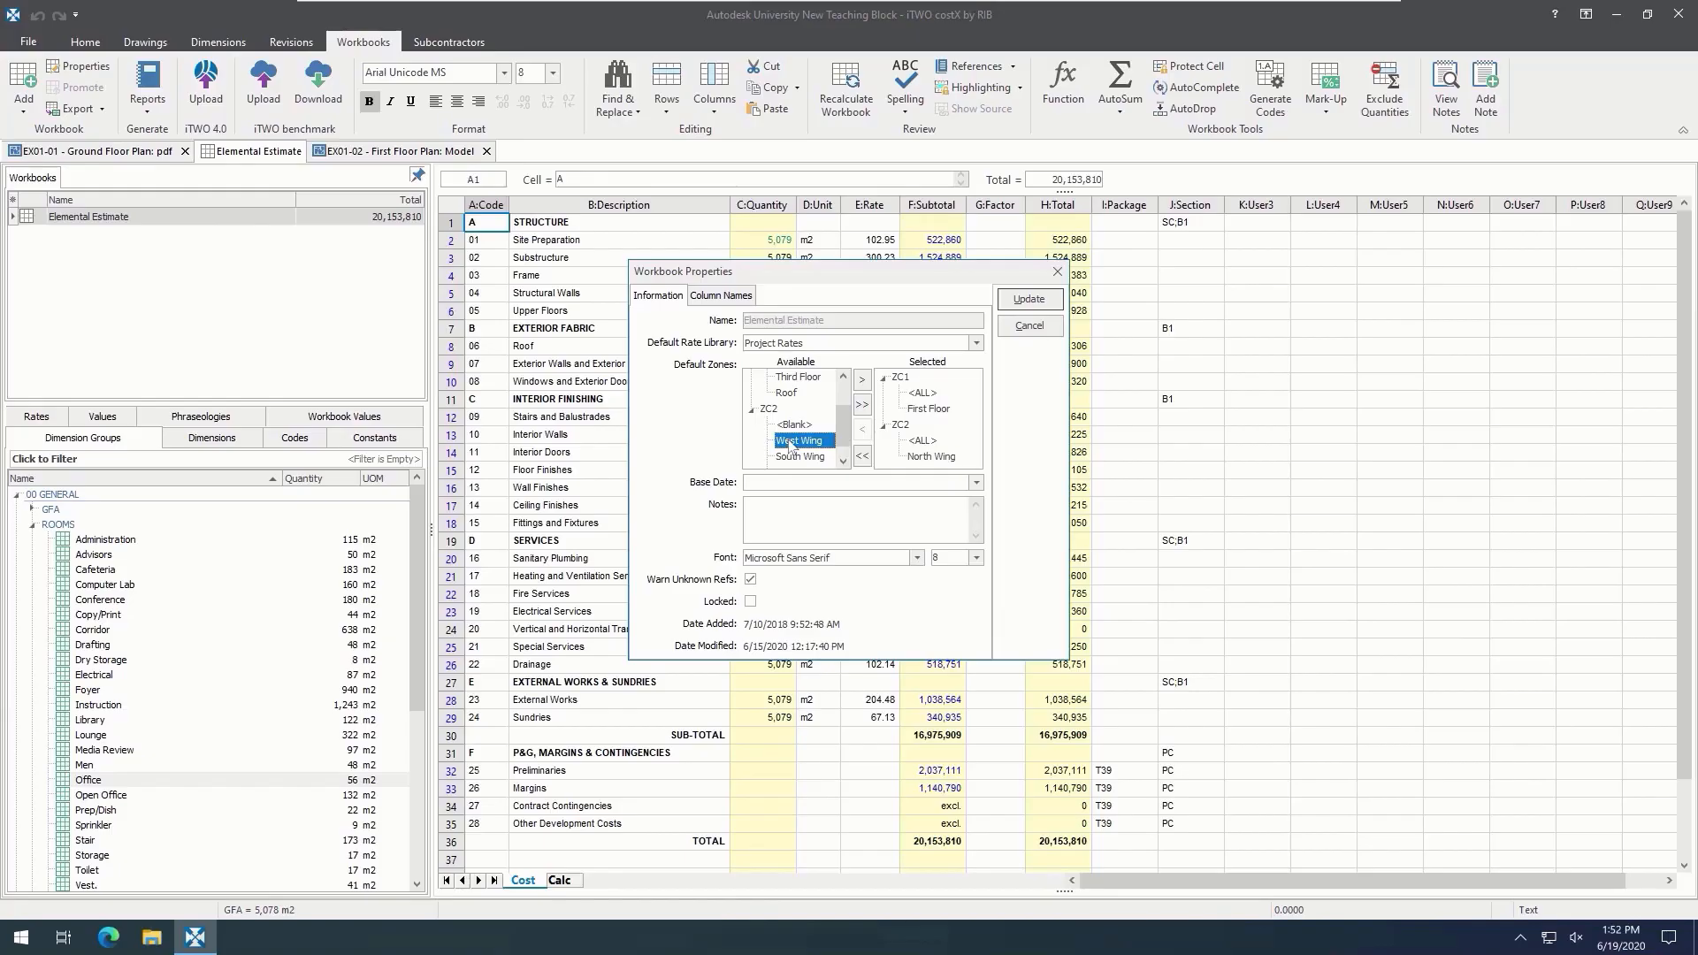
# Step: Move all remaining available zones into the workbook's selected default zones
pyautogui.scroll(1, 790, 445)
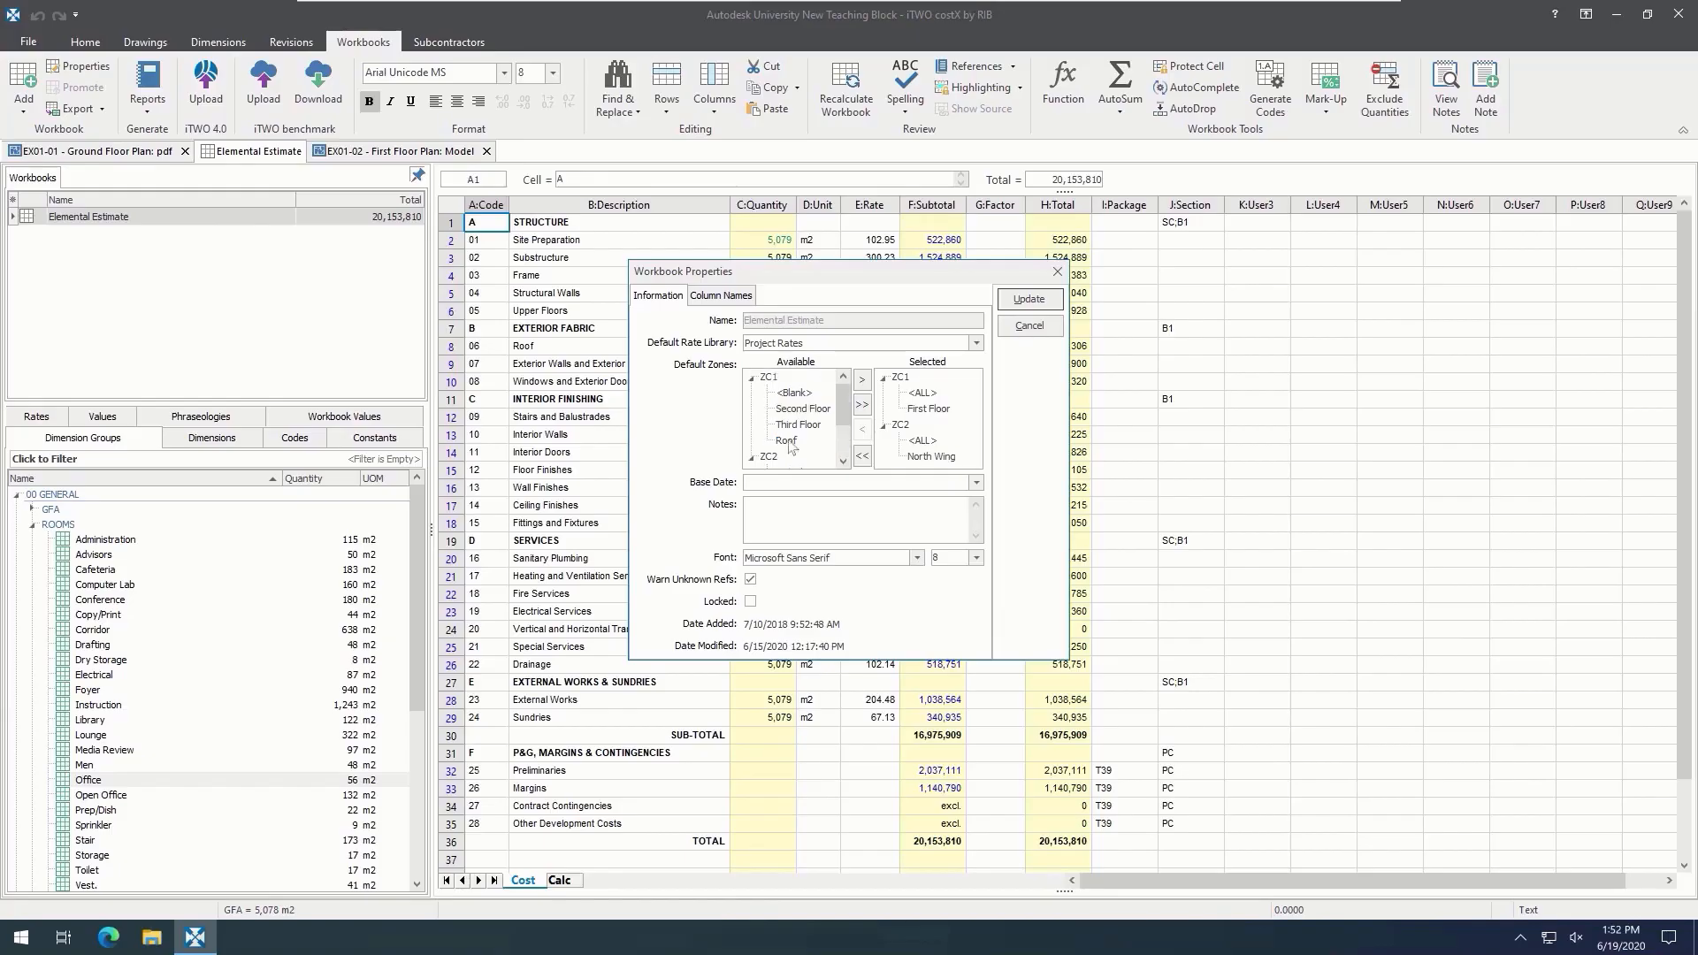
pyautogui.click(770, 379)
pyautogui.click(863, 405)
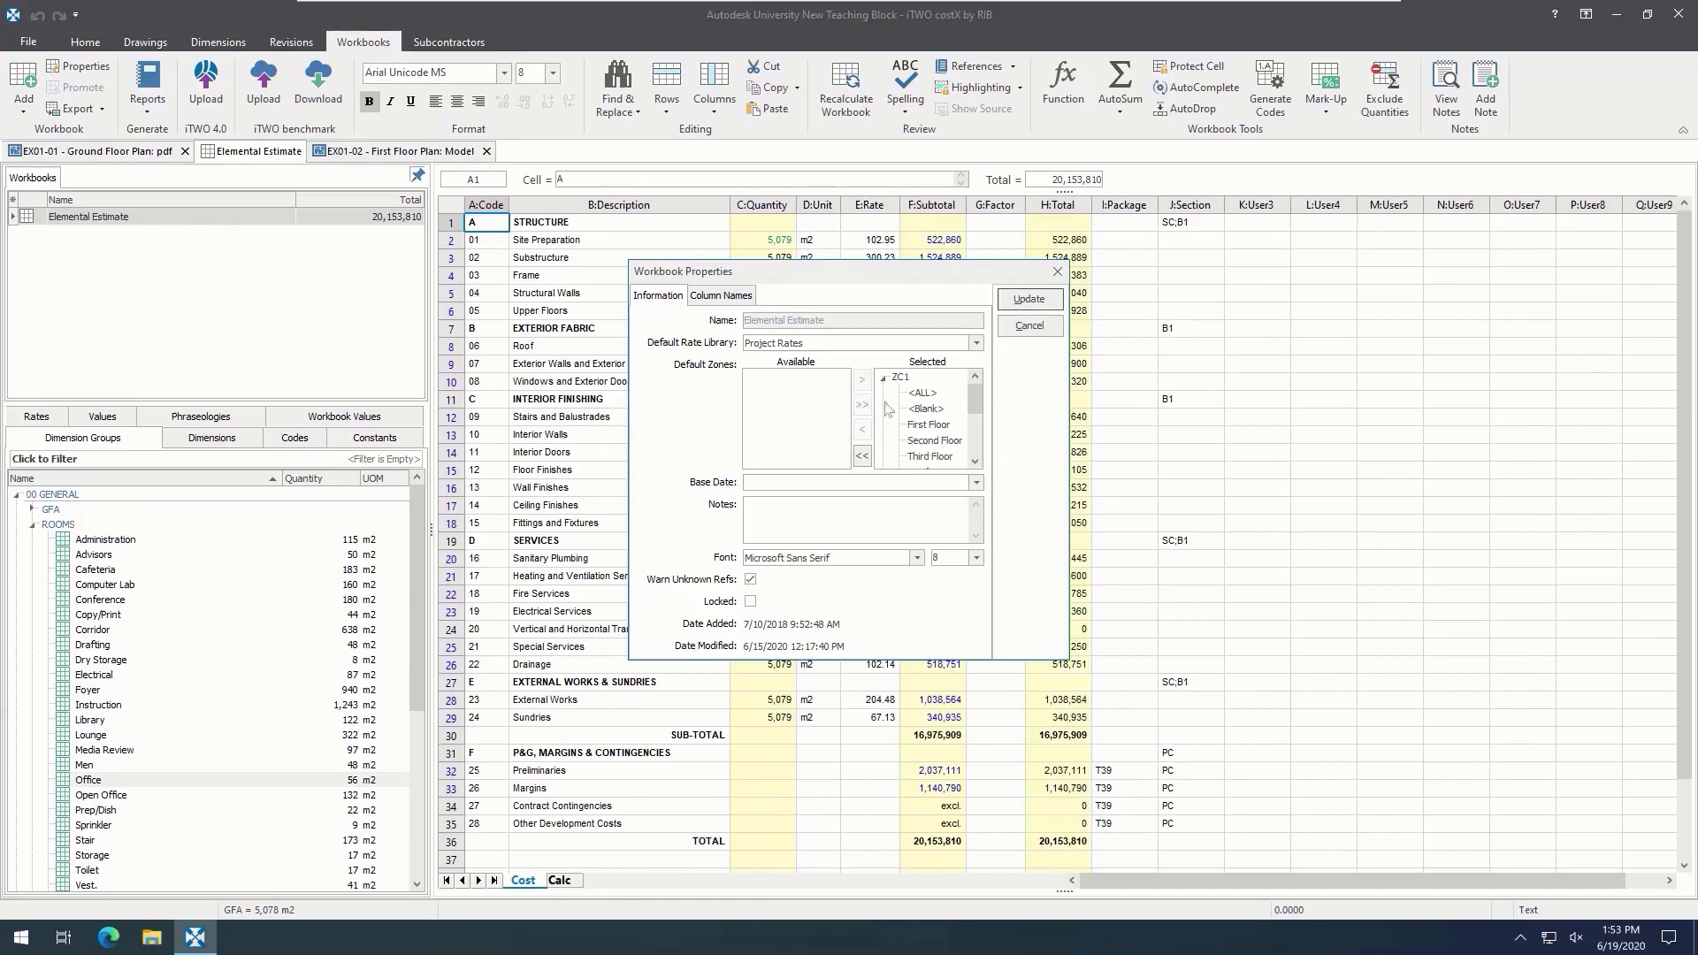
# Step: Remove First Floor, Roof and North Wing from the workbook's selected default zones
pyautogui.click(926, 431)
pyautogui.doubleClick(925, 429)
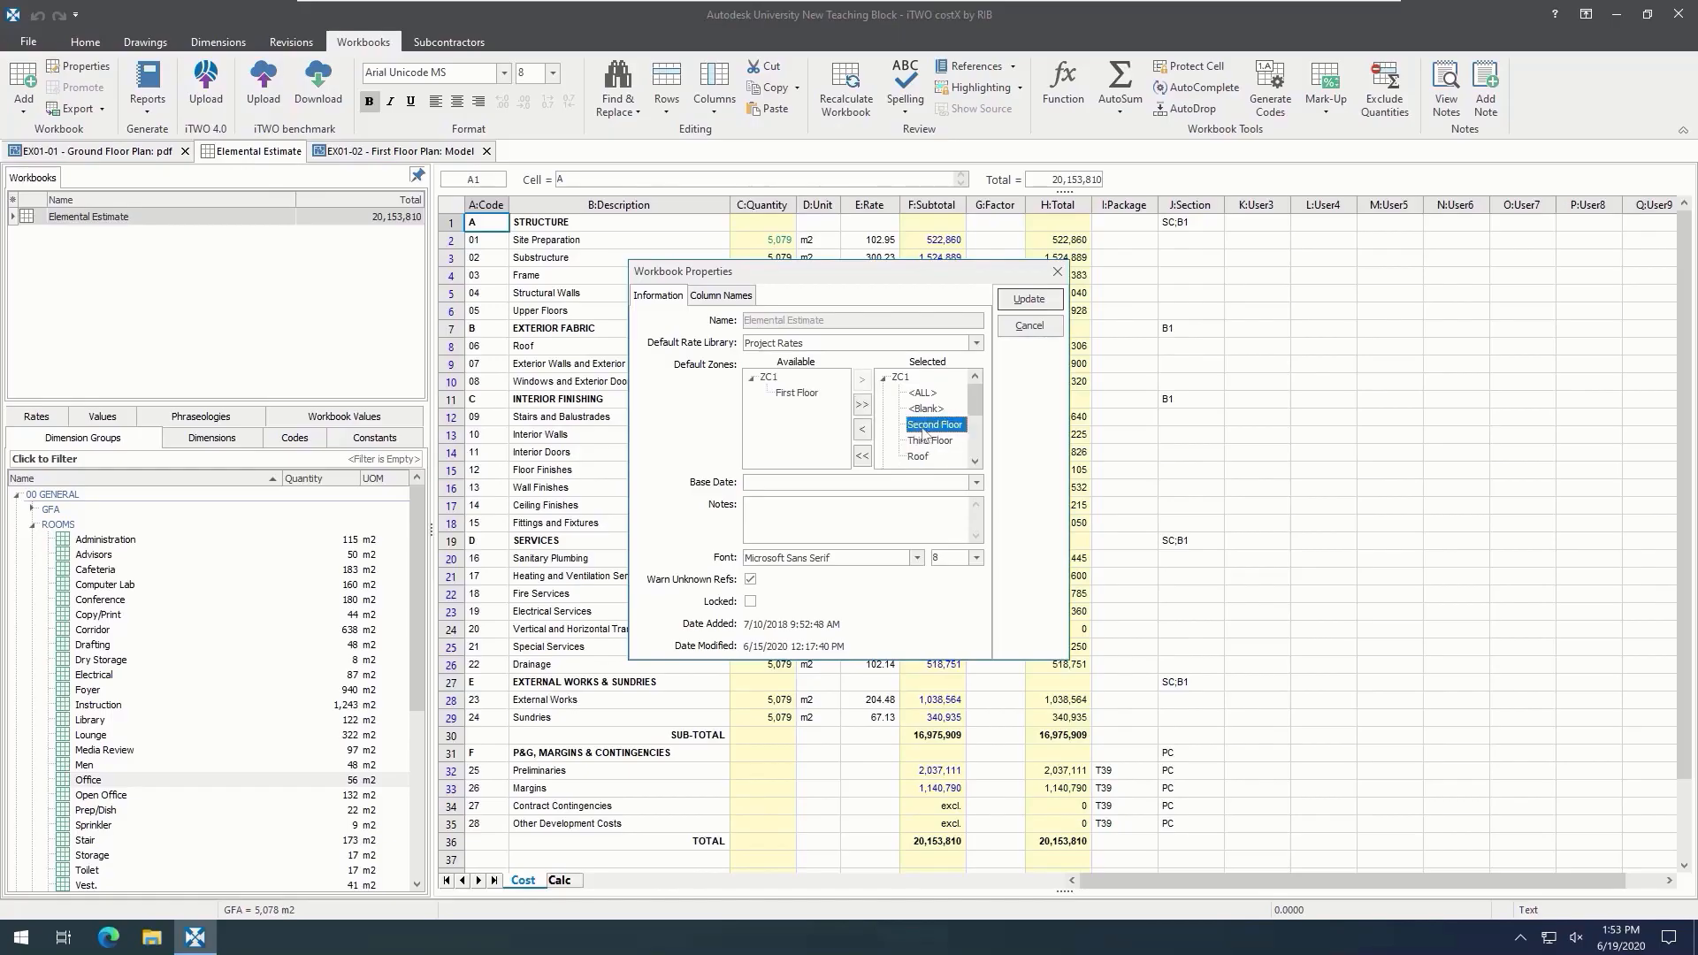
pyautogui.scroll(-1, 923, 429)
pyautogui.click(923, 411)
pyautogui.click(862, 432)
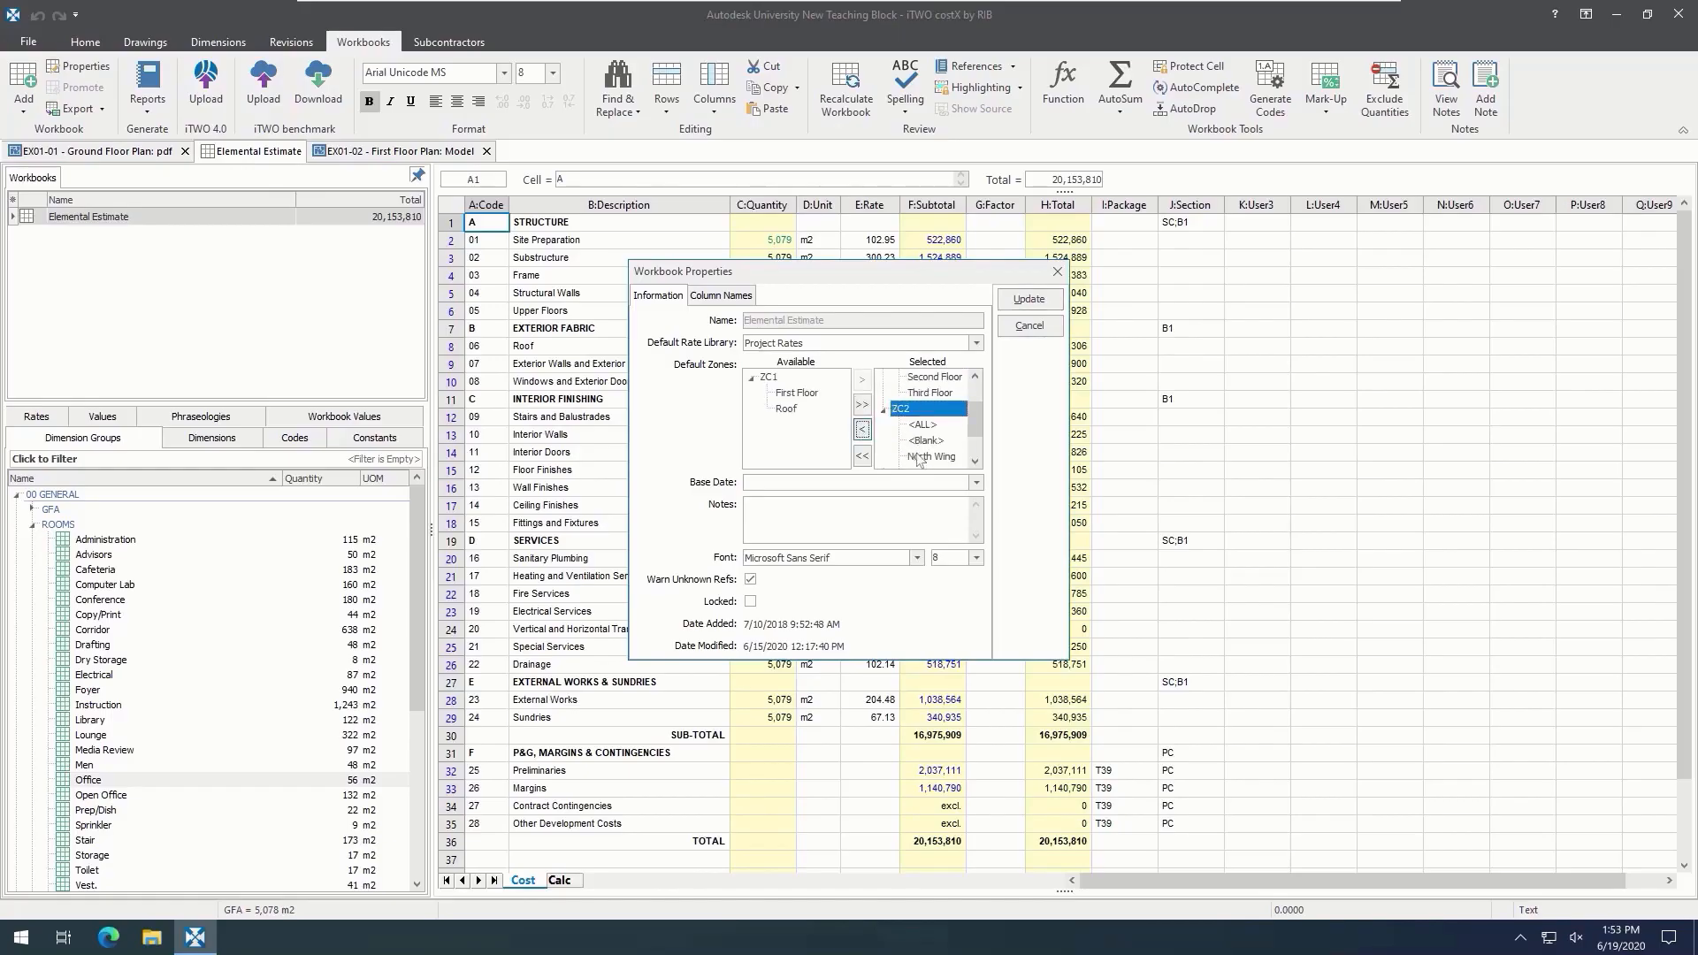
pyautogui.click(924, 456)
pyautogui.click(864, 431)
pyautogui.click(751, 426)
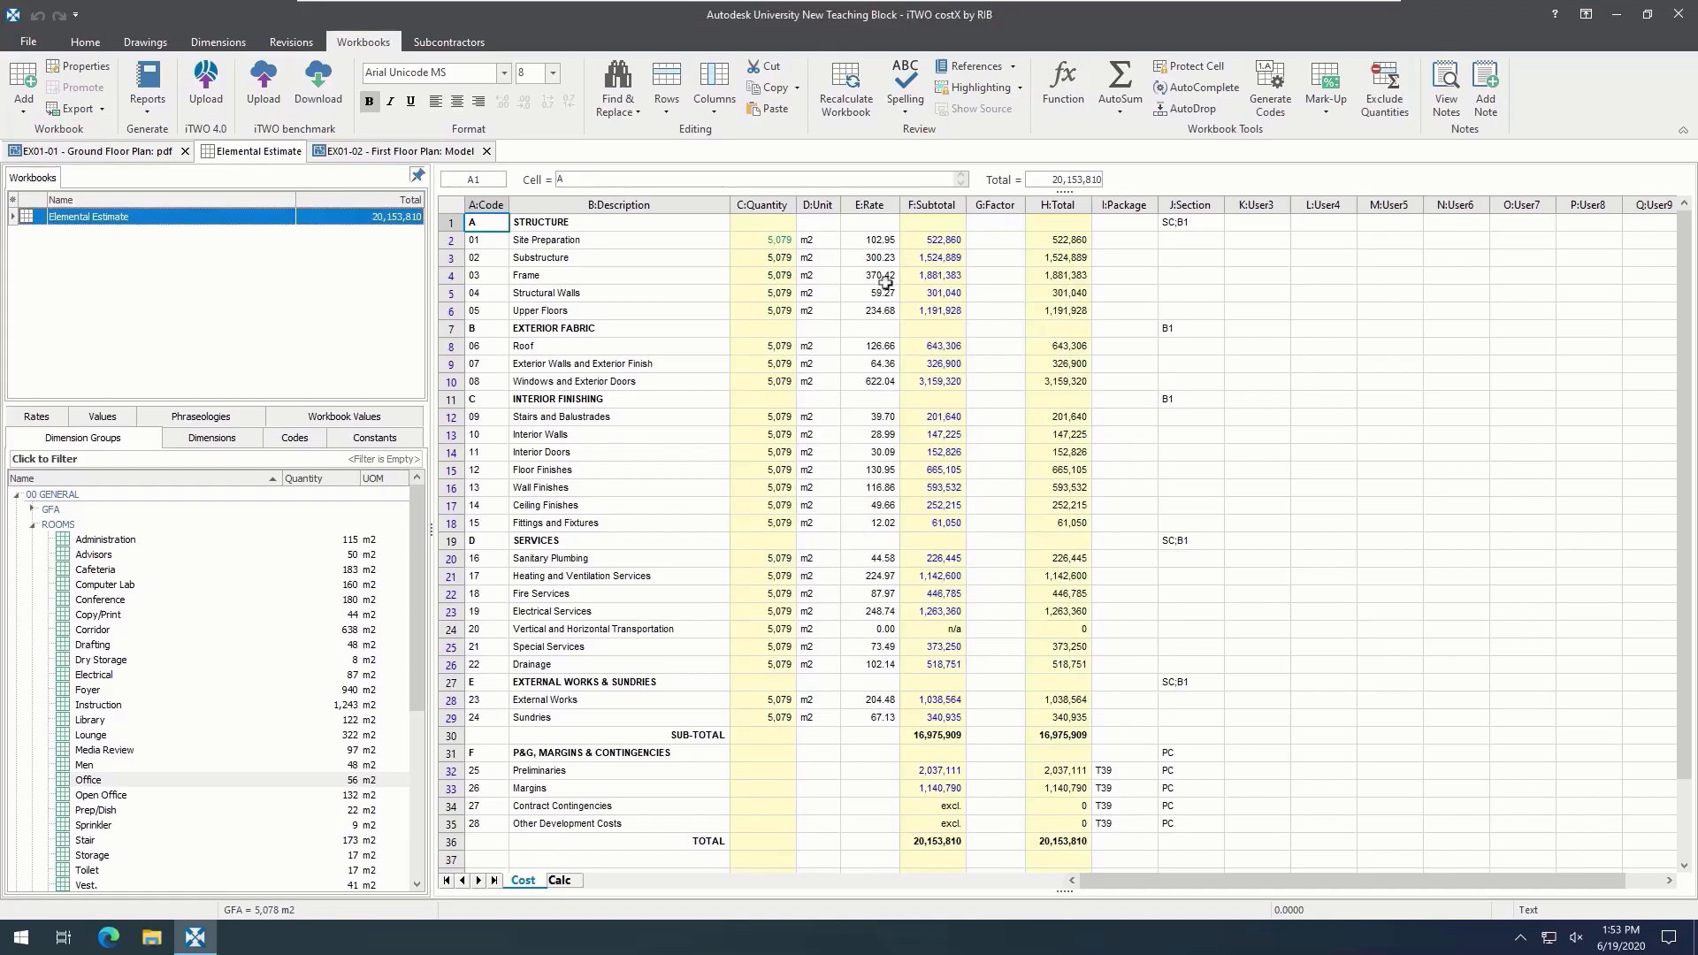
# Step: Open System Administration and review the Units Of Measure library in the Measurement section
pyautogui.click(42, 42)
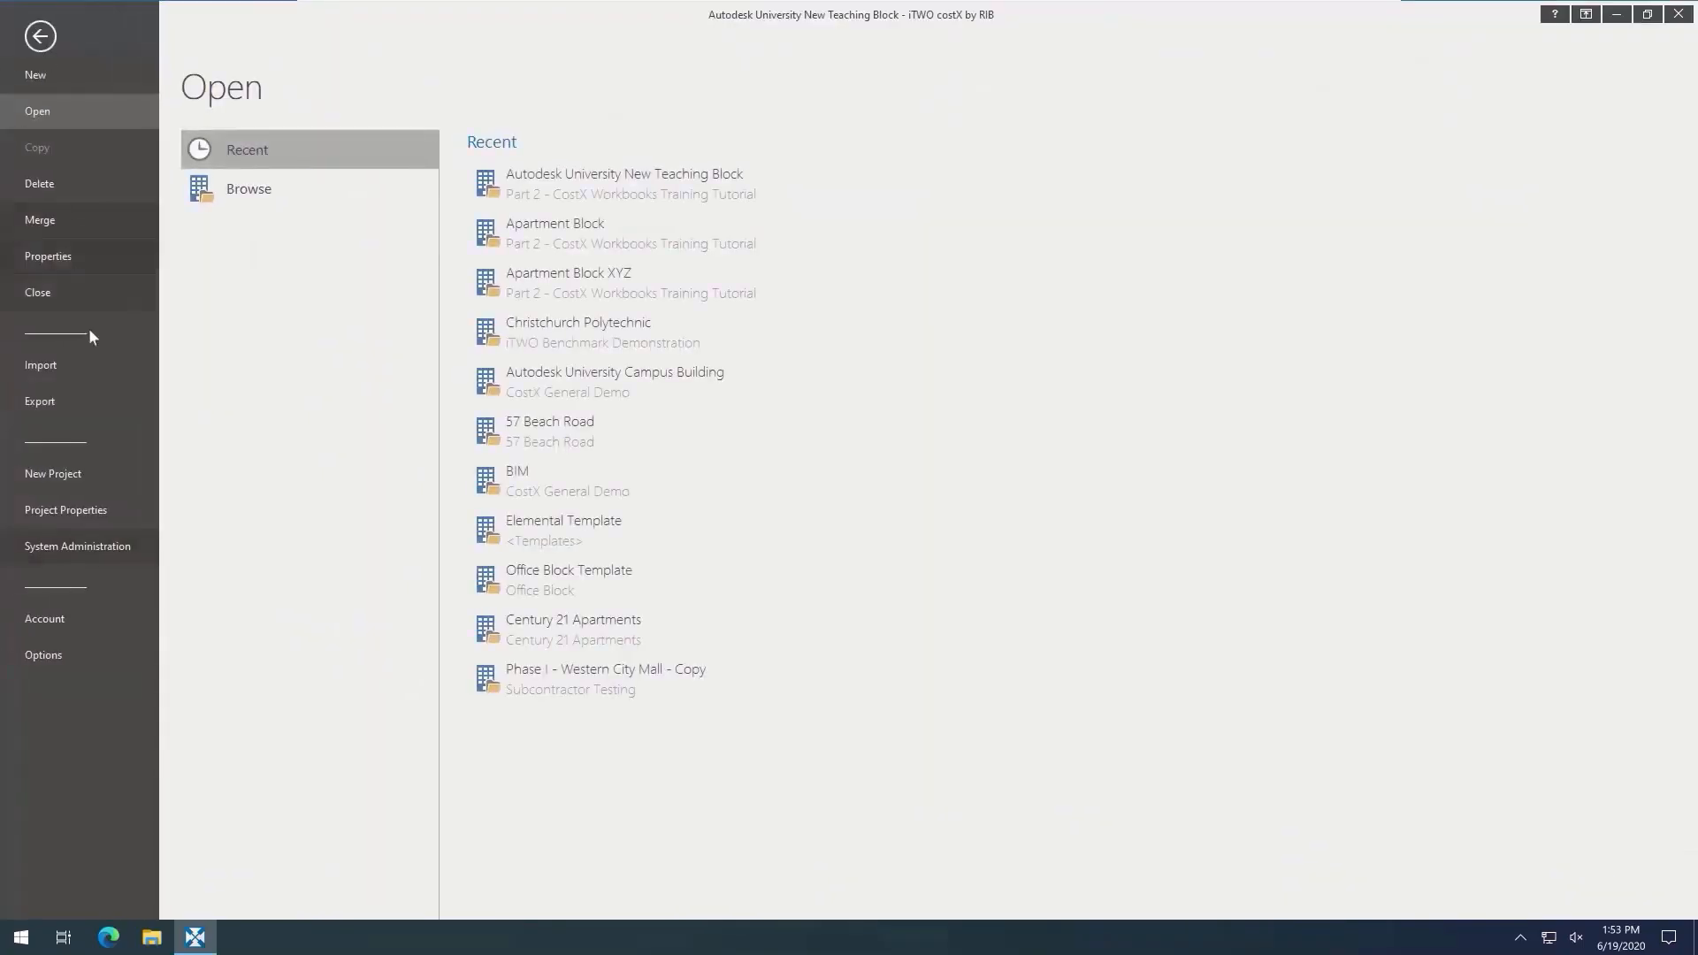
pyautogui.click(137, 541)
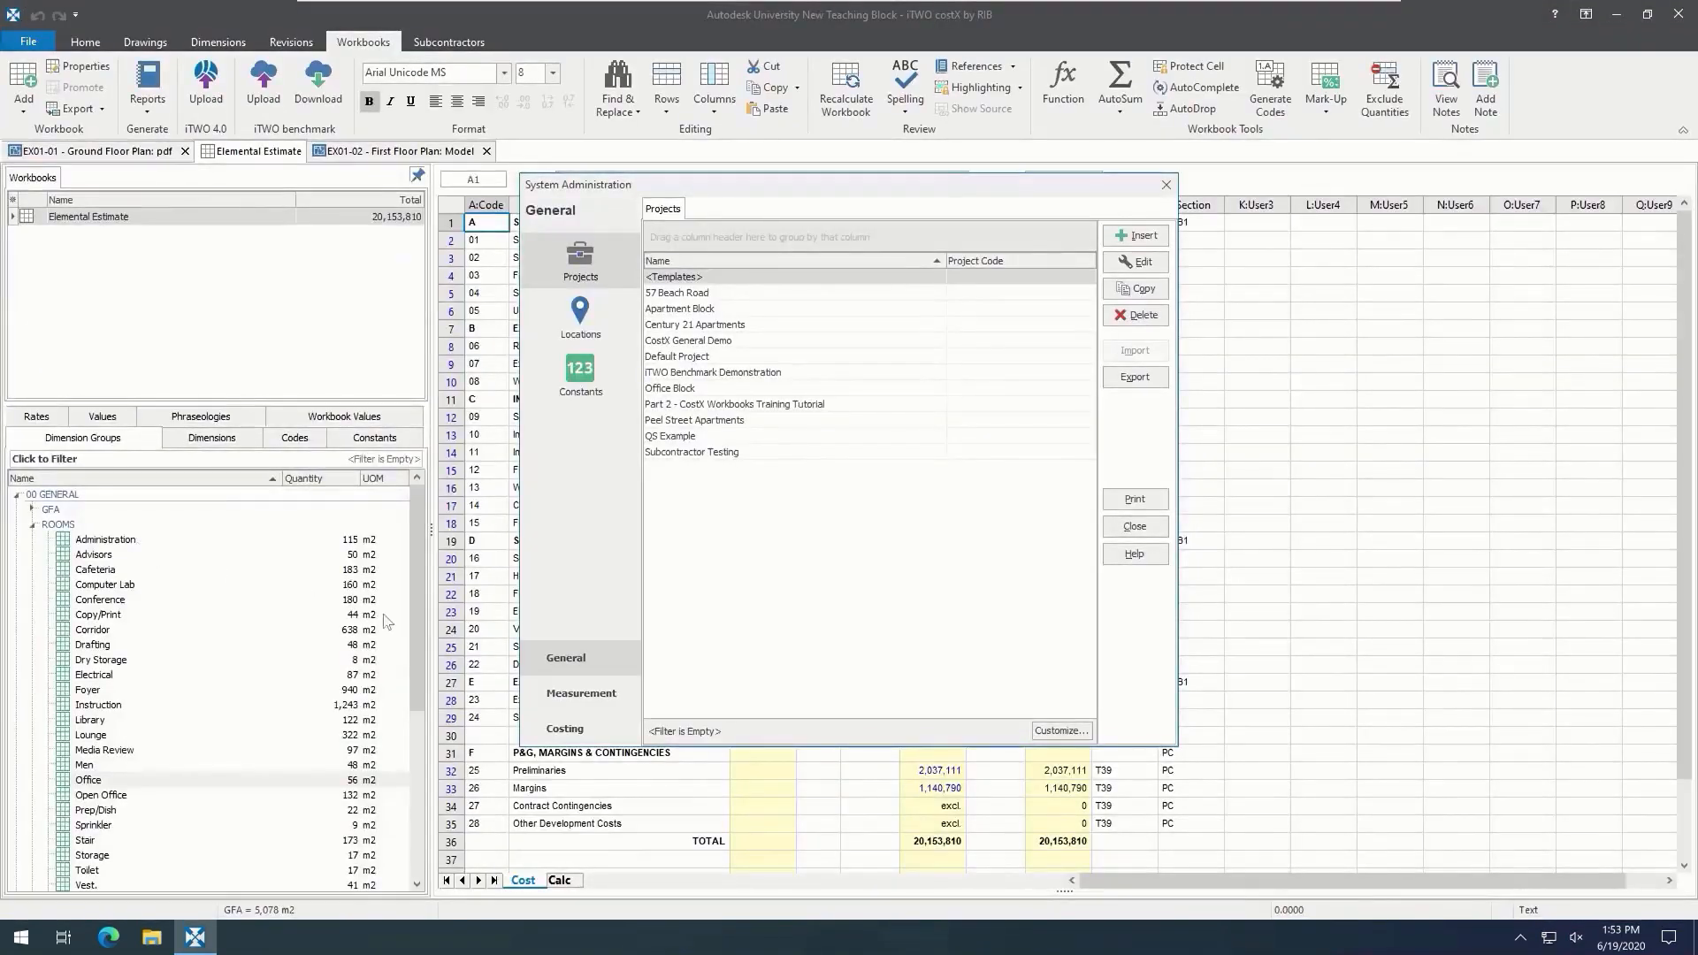
pyautogui.click(623, 691)
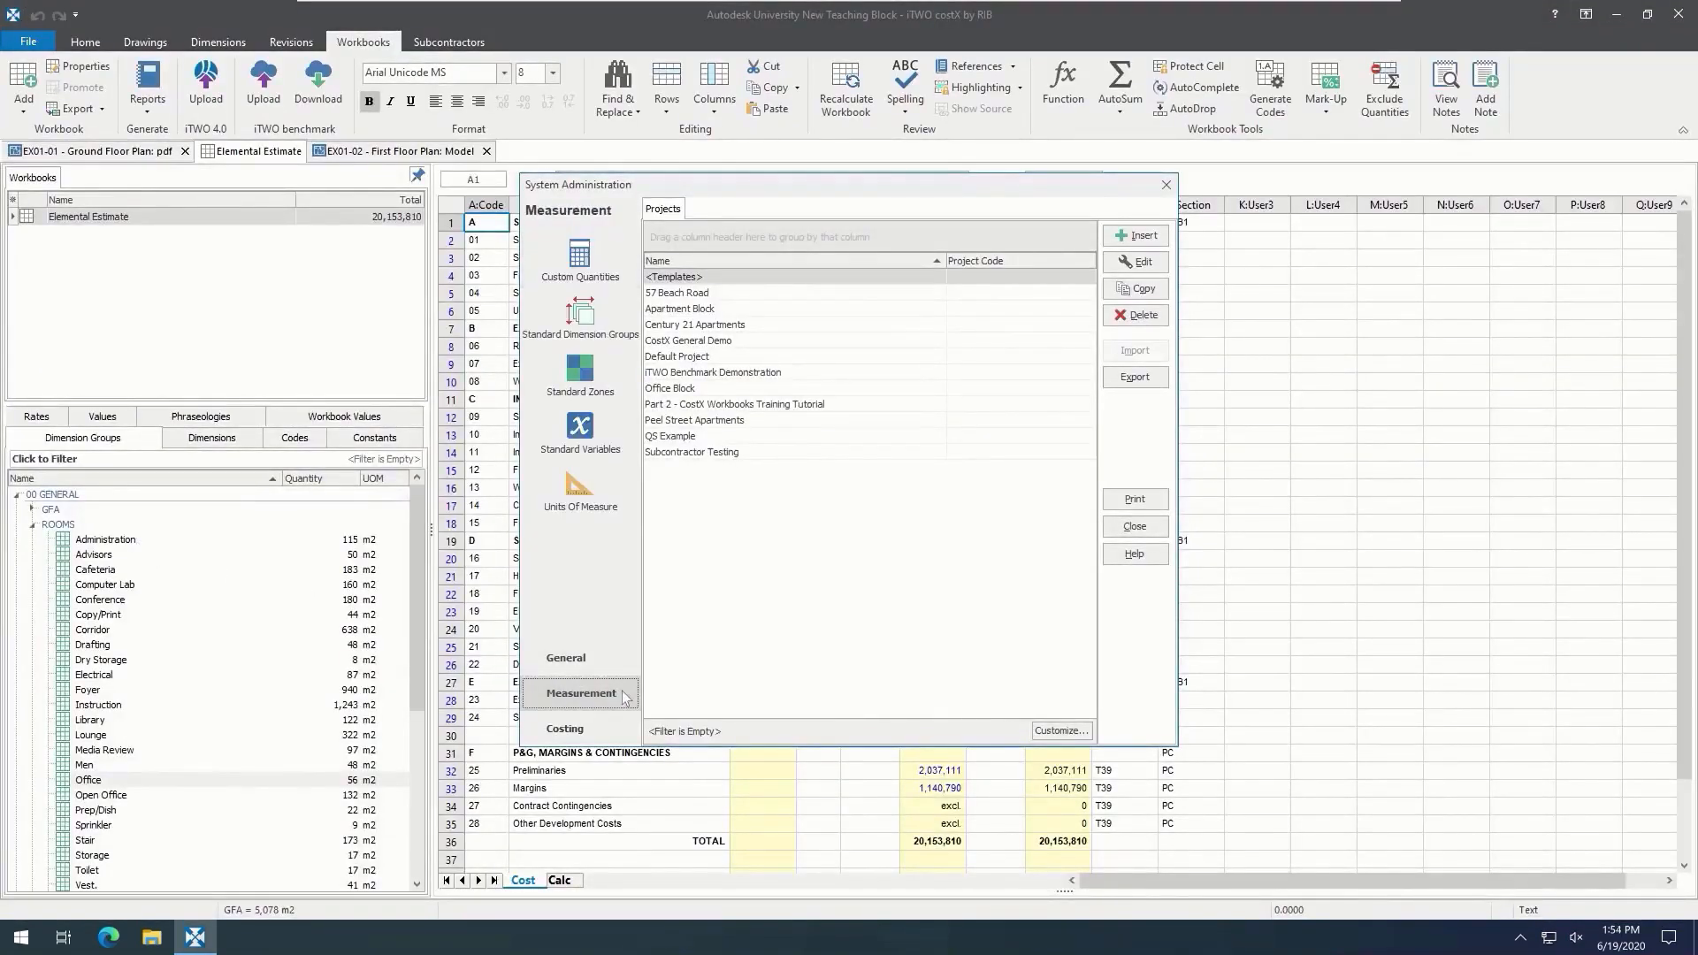
pyautogui.click(617, 493)
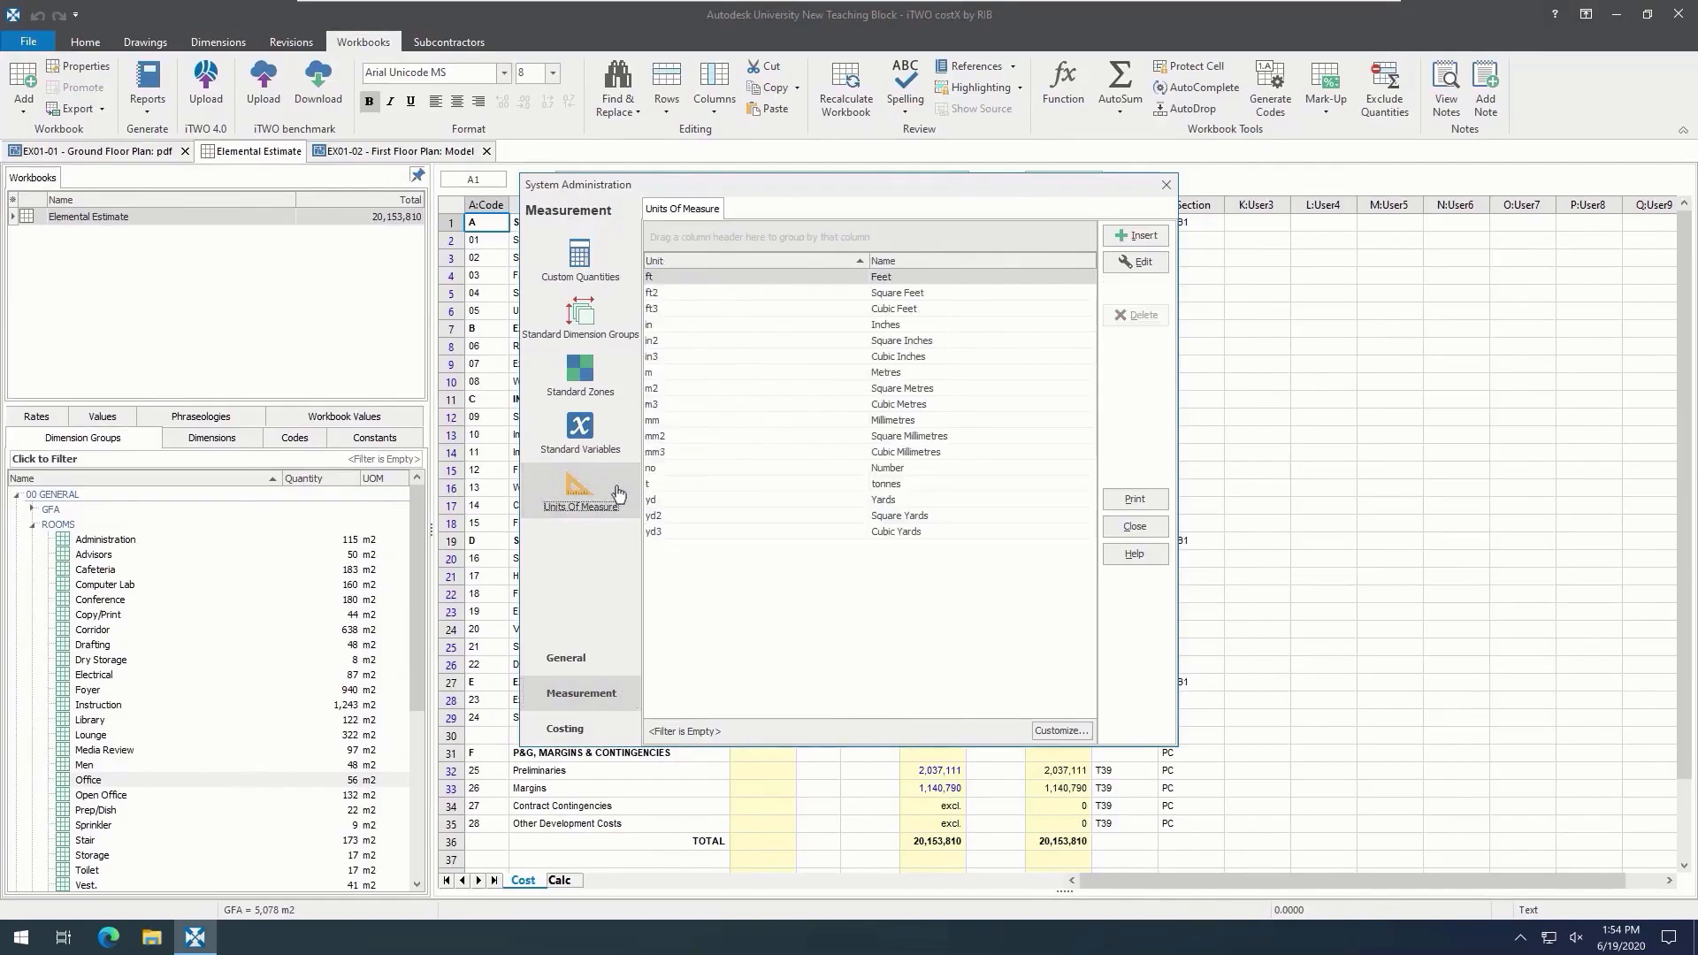
pyautogui.moveTo(740, 536)
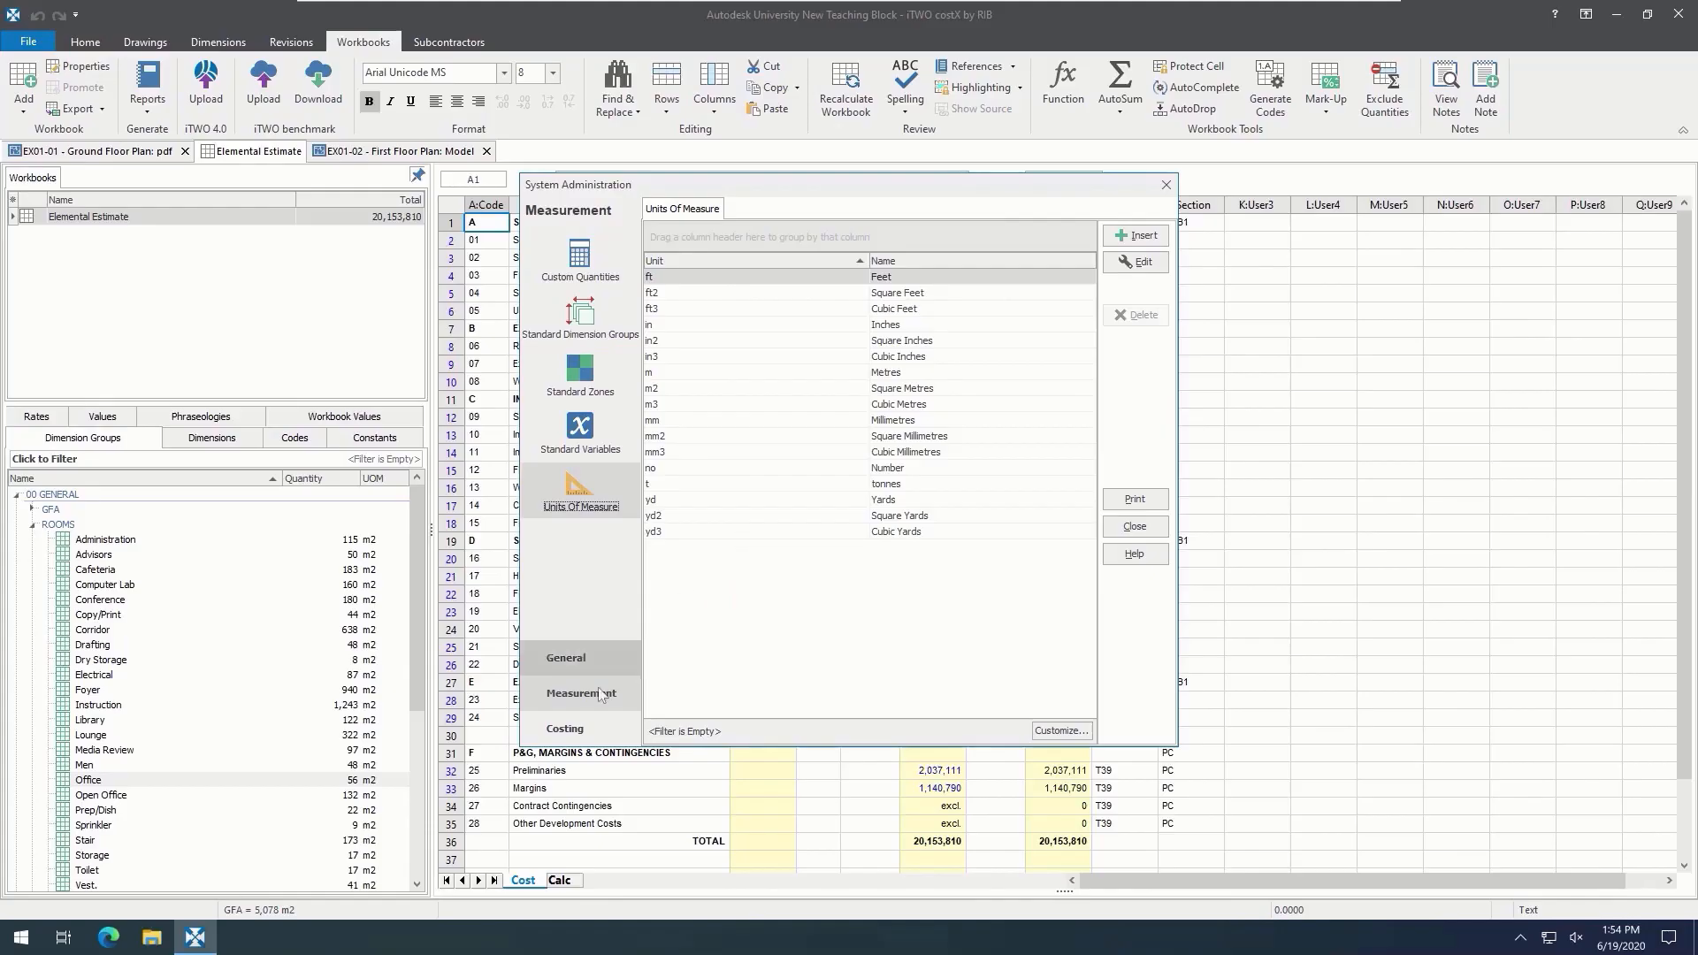
# Step: Review the import options for the costing Rate Libraries and Values, and close System Administration
pyautogui.click(587, 730)
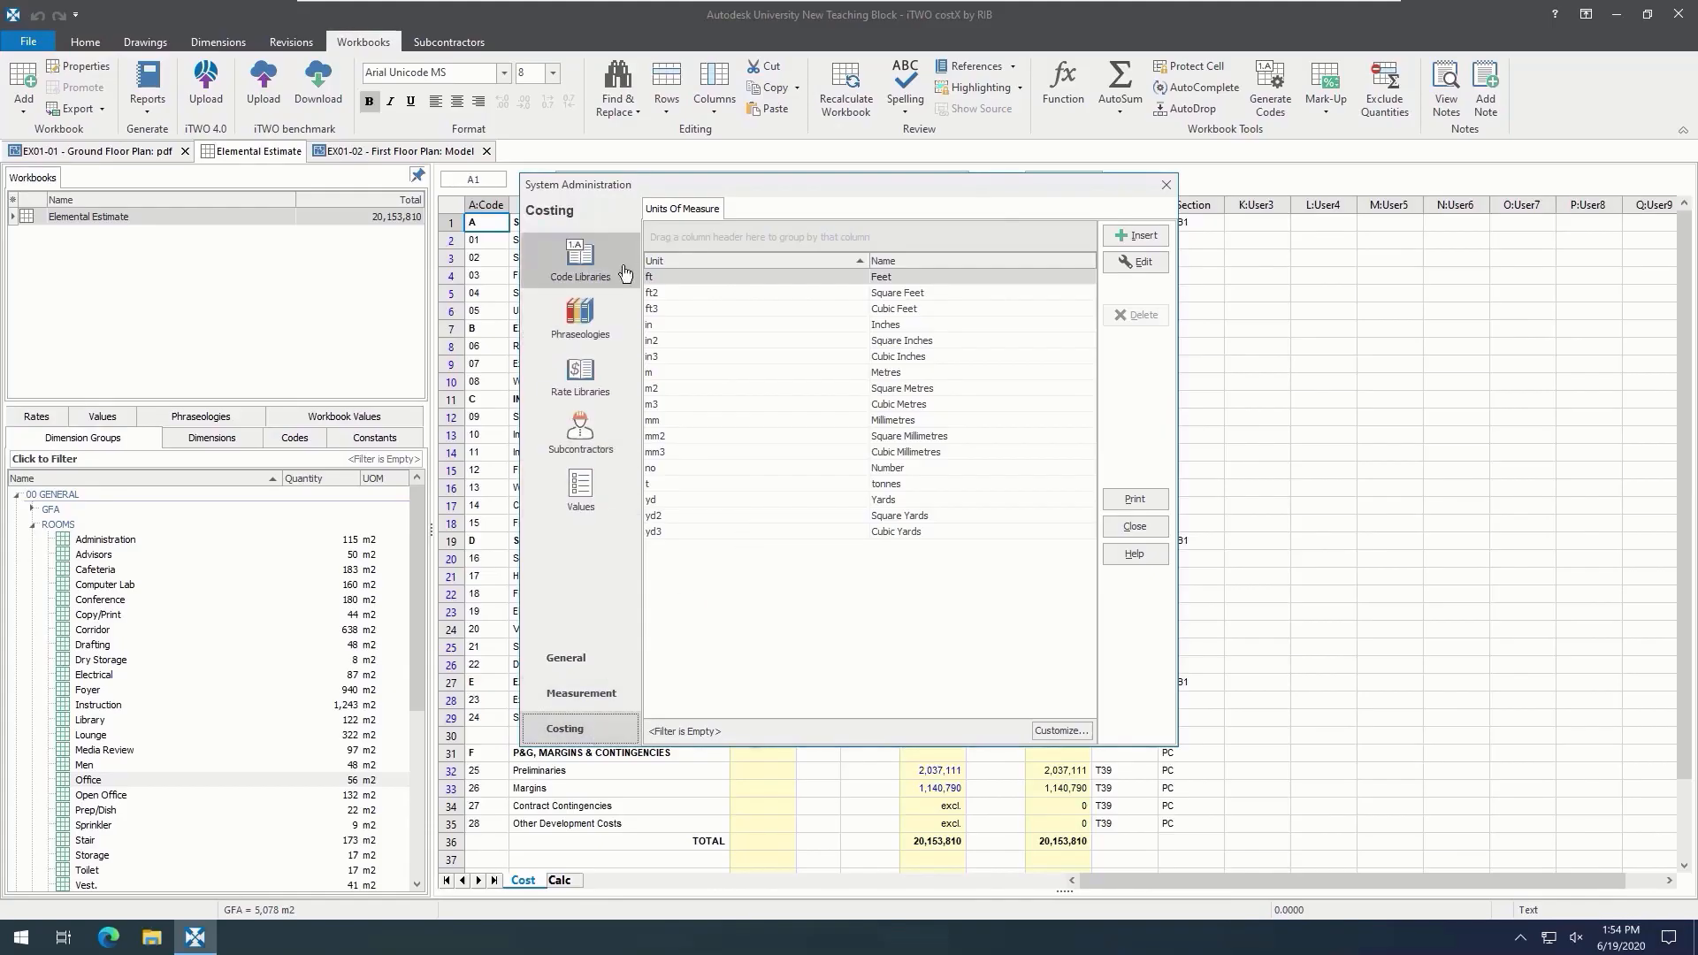
pyautogui.click(621, 365)
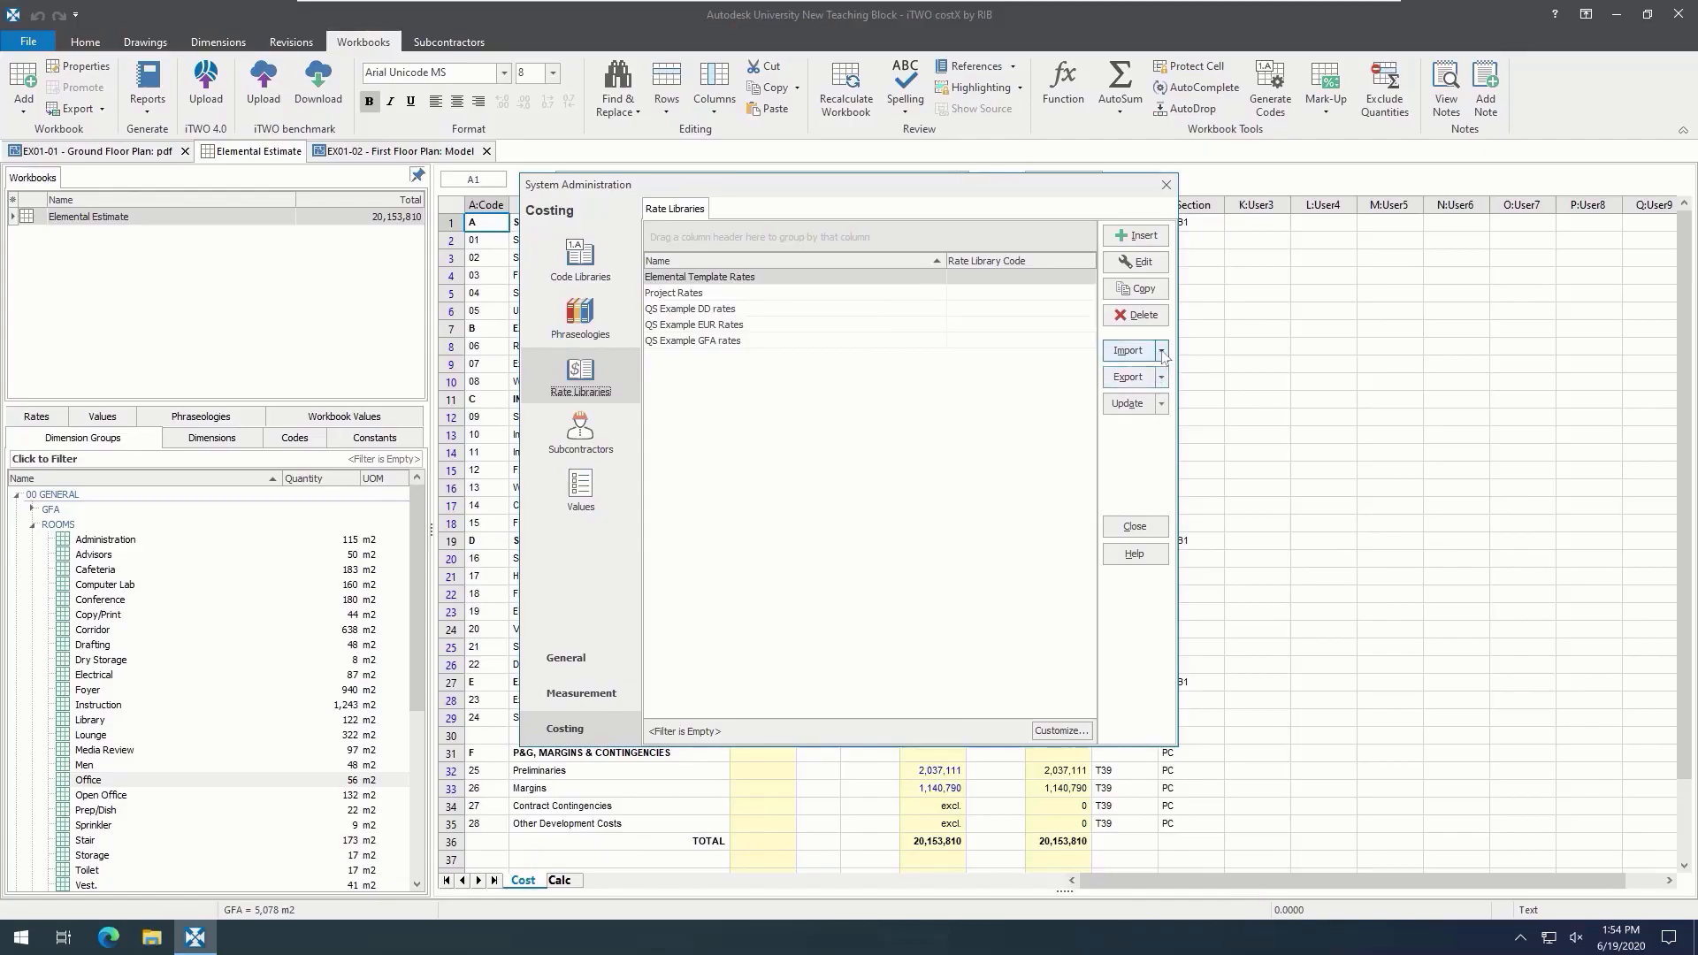
pyautogui.click(1129, 351)
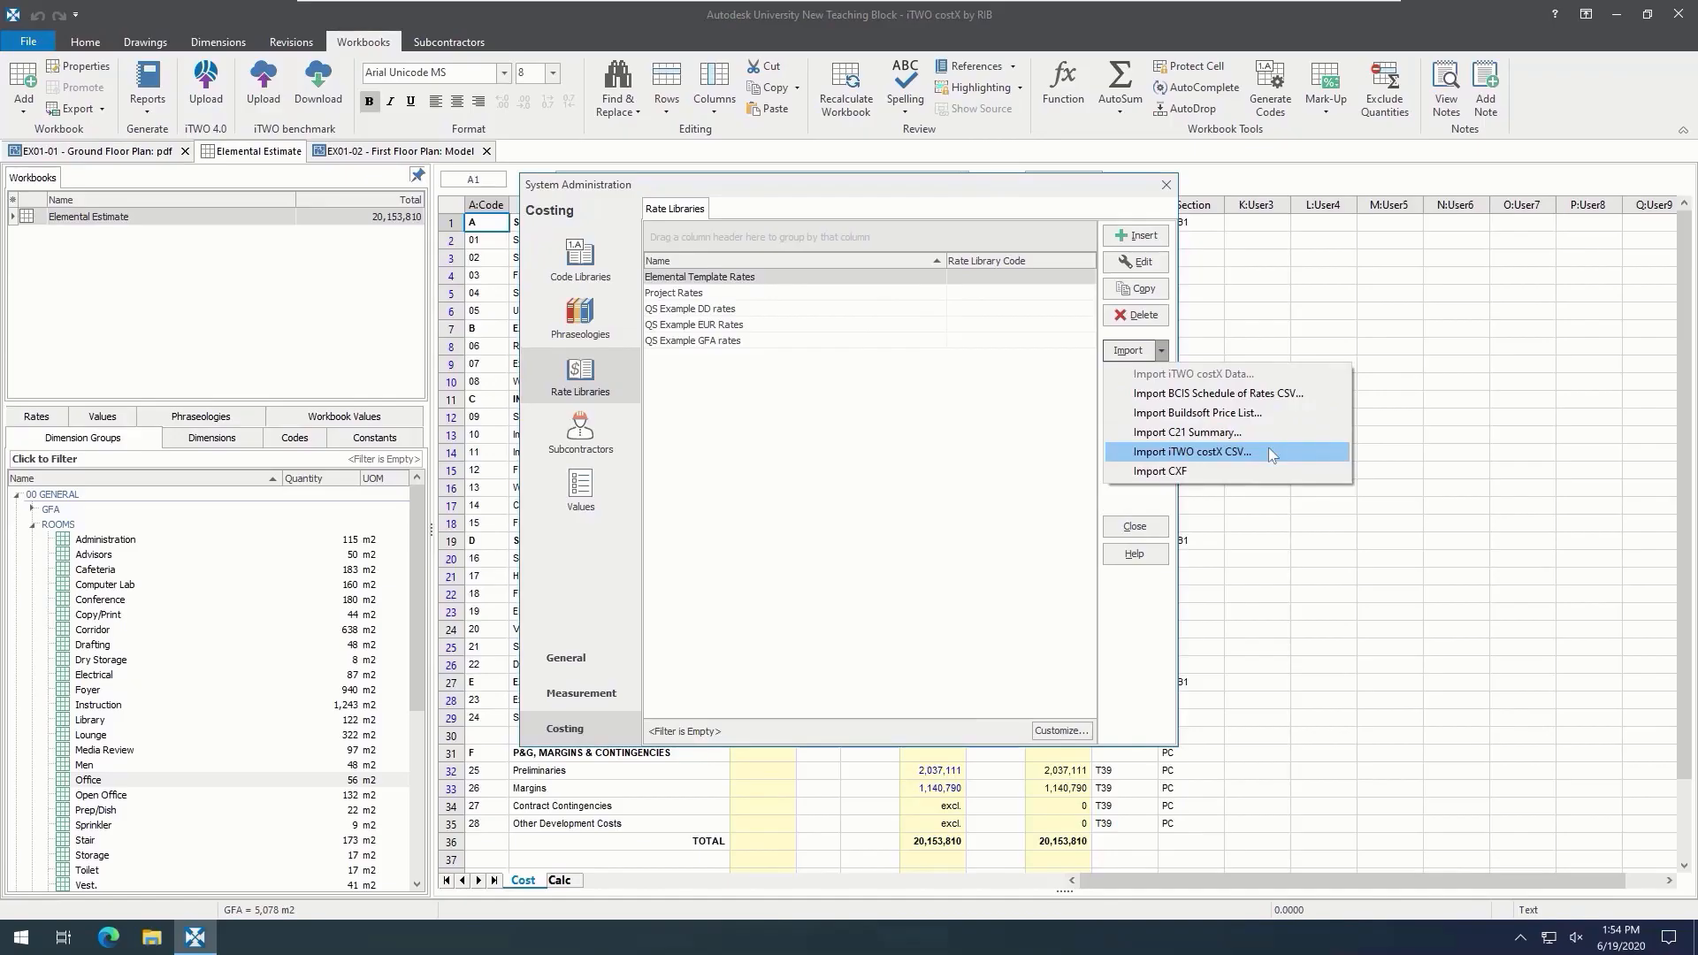
pyautogui.click(606, 494)
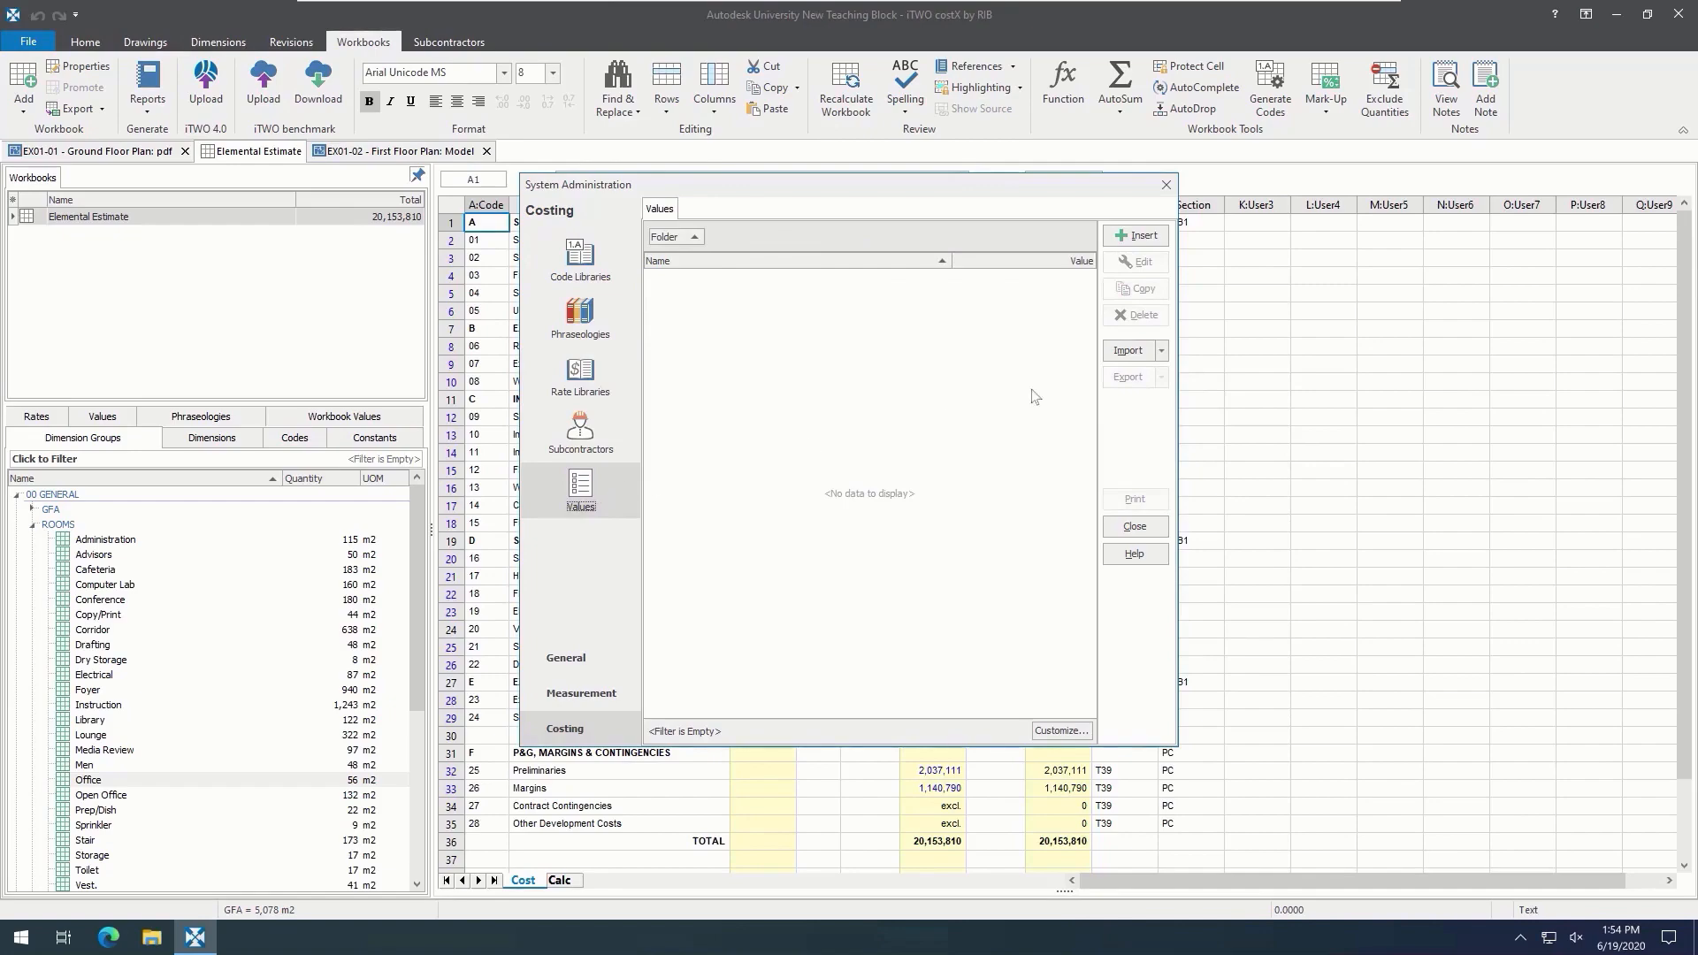
pyautogui.click(1163, 352)
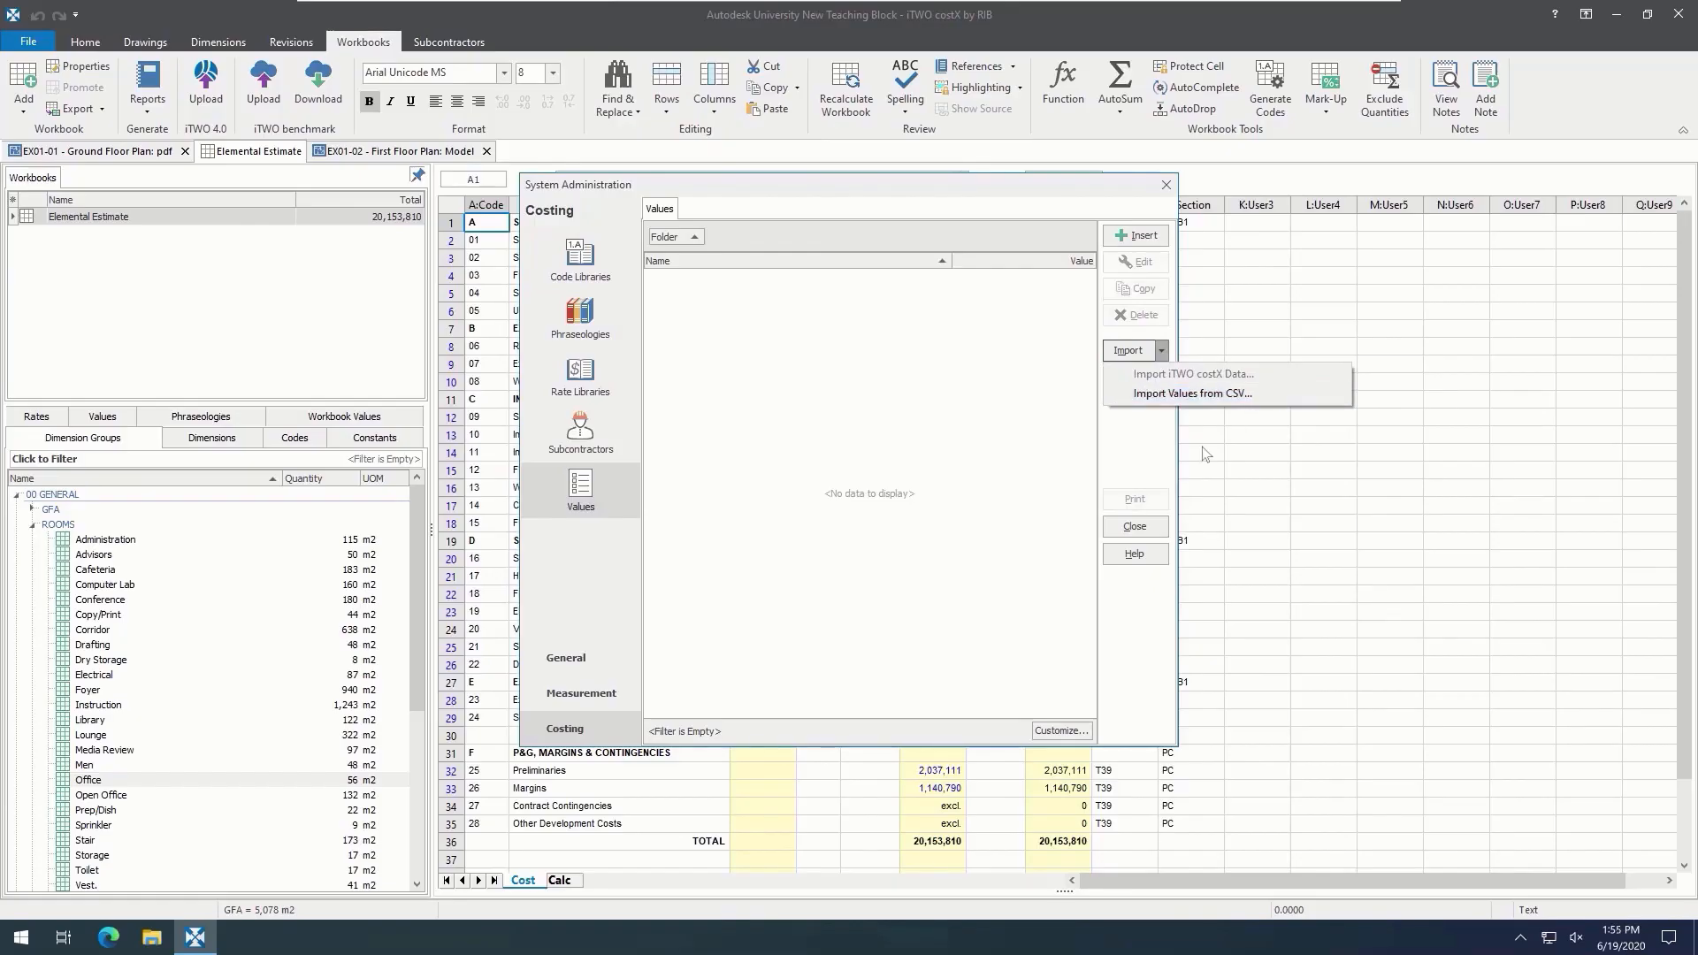
pyautogui.click(1137, 527)
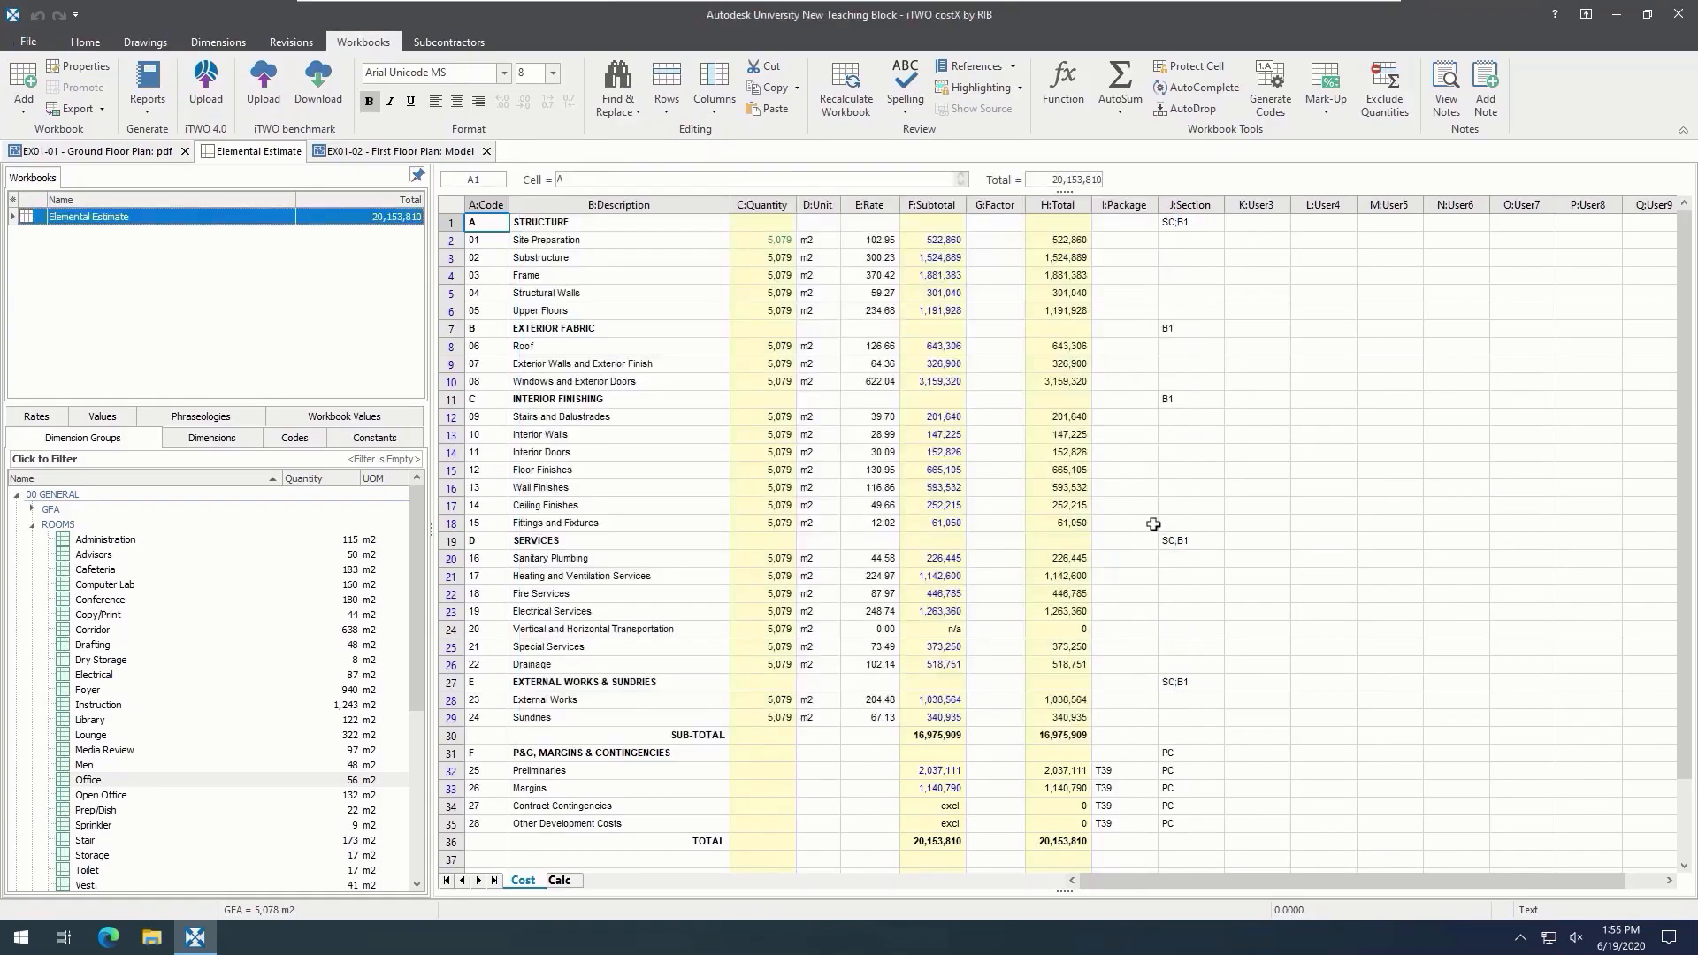